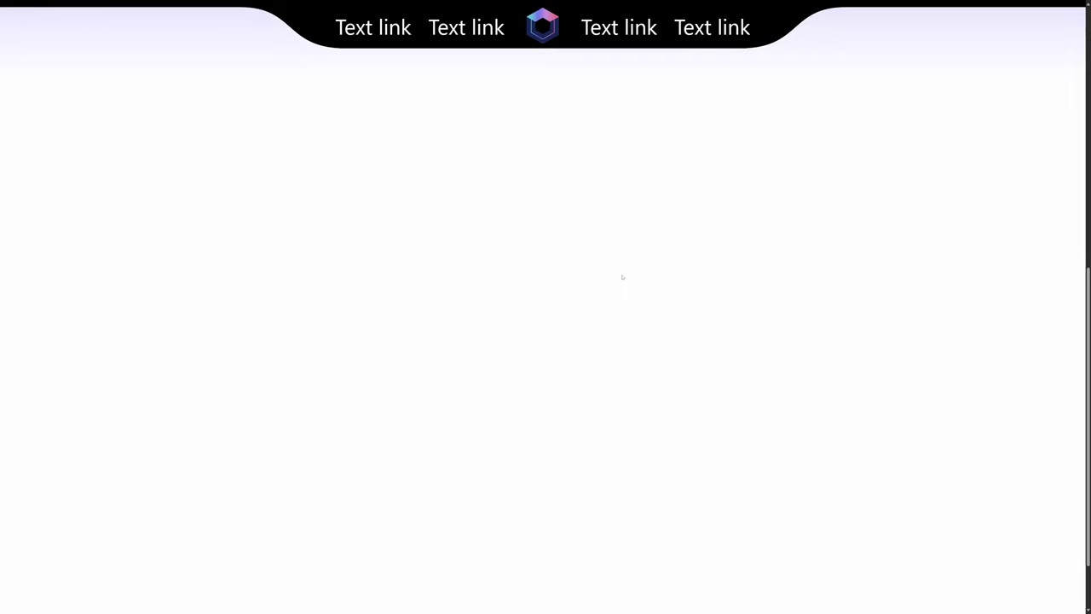
scroll(622, 277, down, 1)
mouse_move(551, 39)
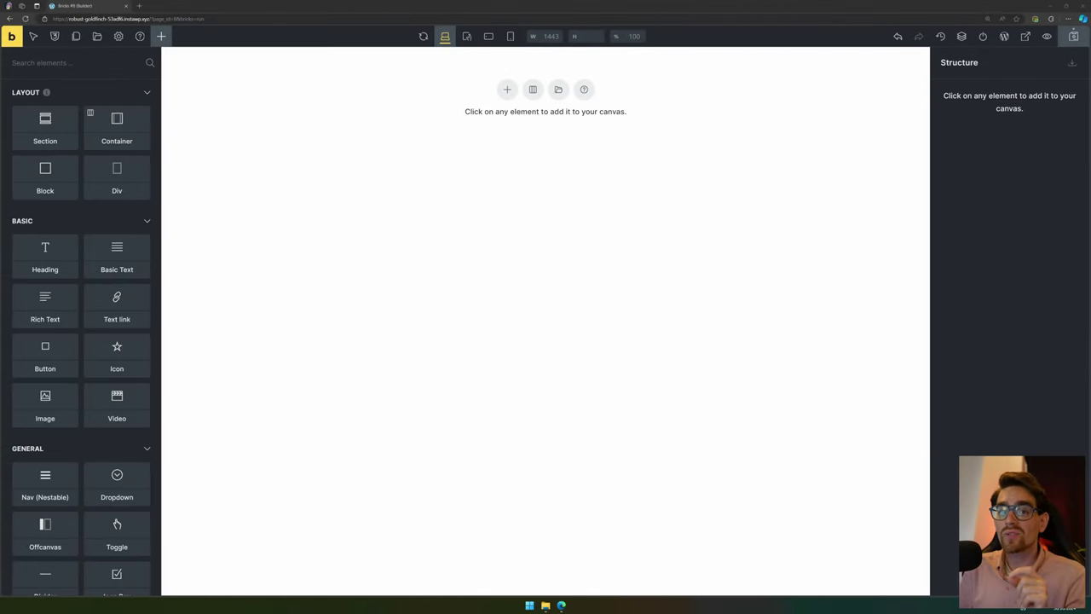
Add a section to the empty page and duplicate its container twice.
click(46, 139)
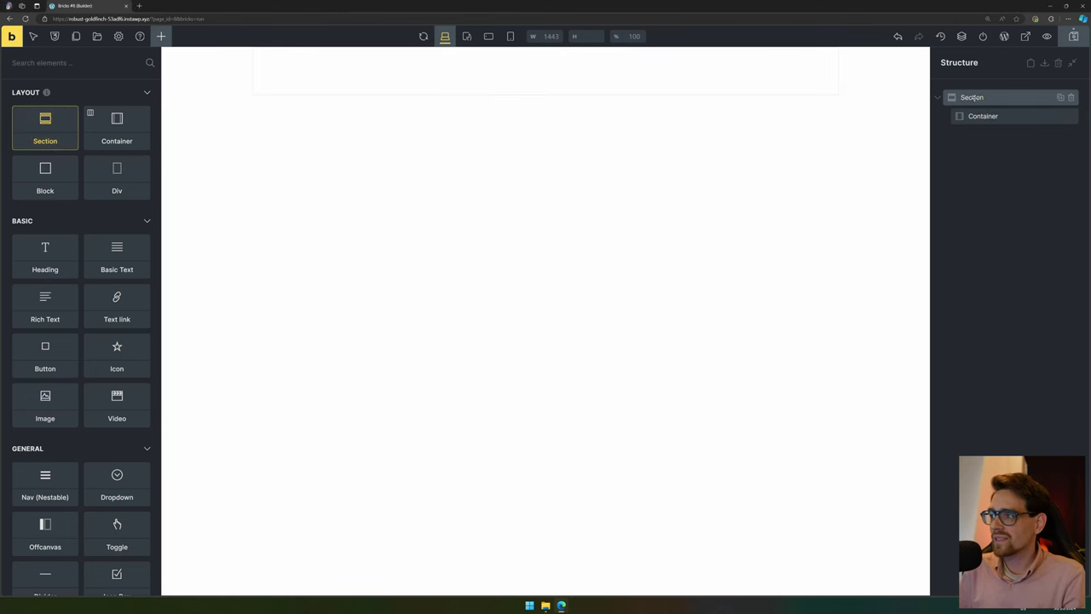
click(989, 116)
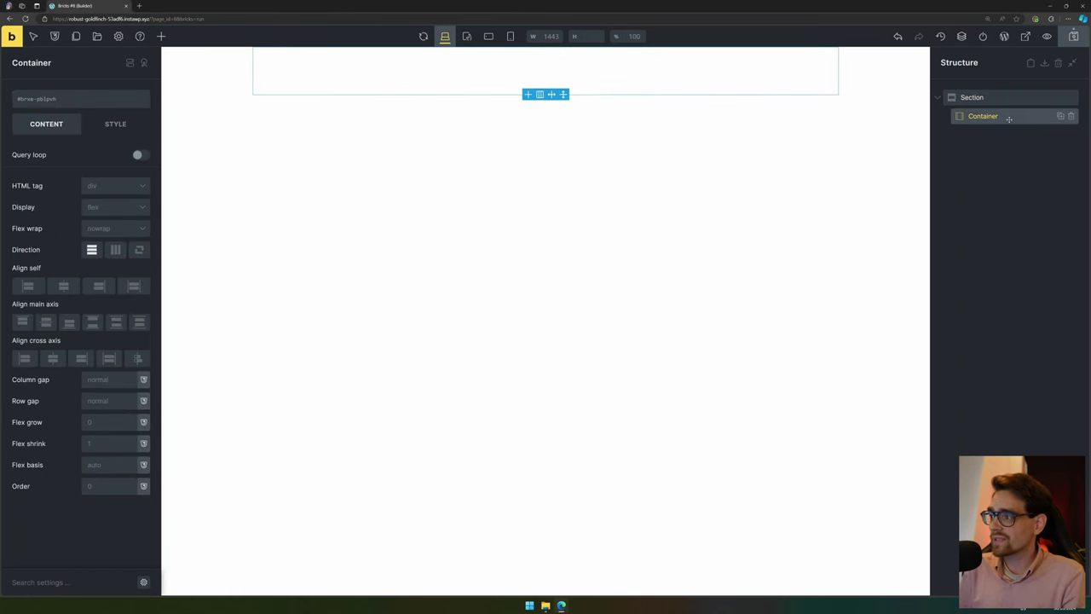
key(ctrl+d)
key(ctrl+d)
Rename the three containers Left, Logo and Right in order, and rename their parent section an-nav.
double_click(989, 116)
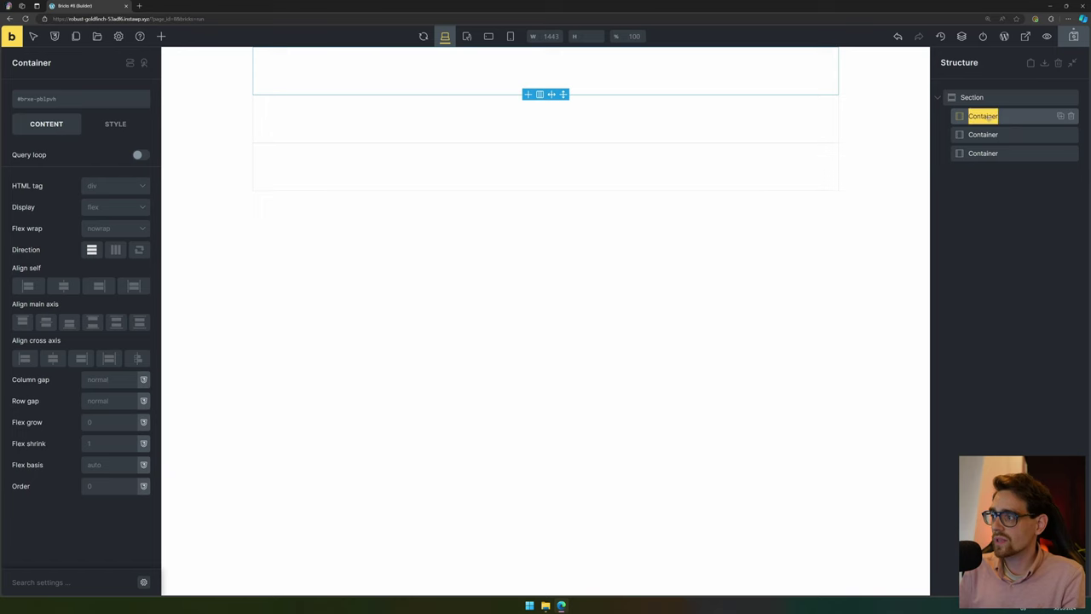
text(Left)
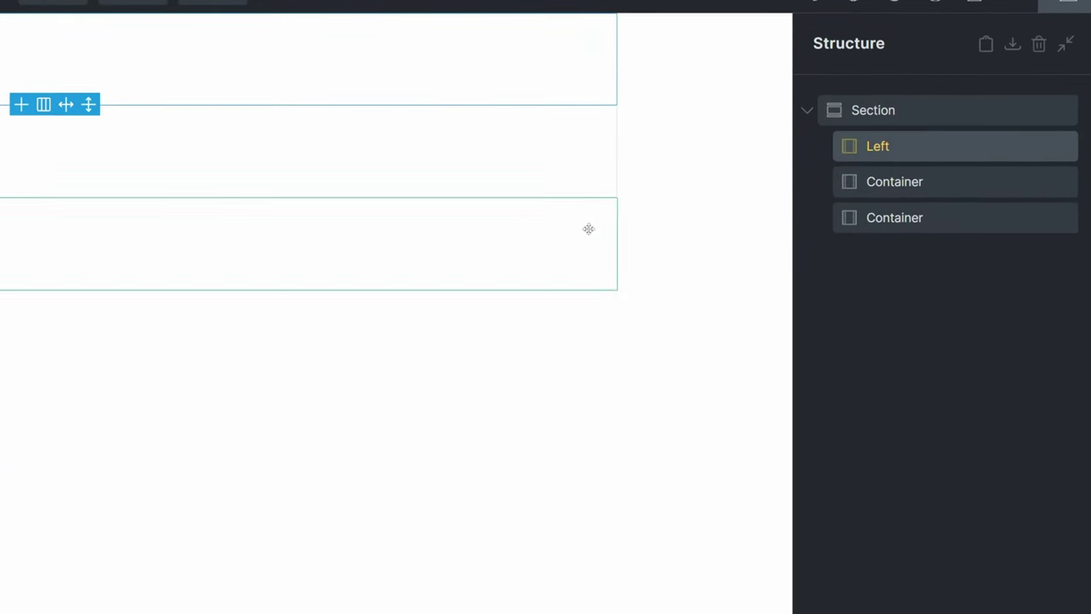
click(879, 182)
double_click(878, 181)
text(Logo)
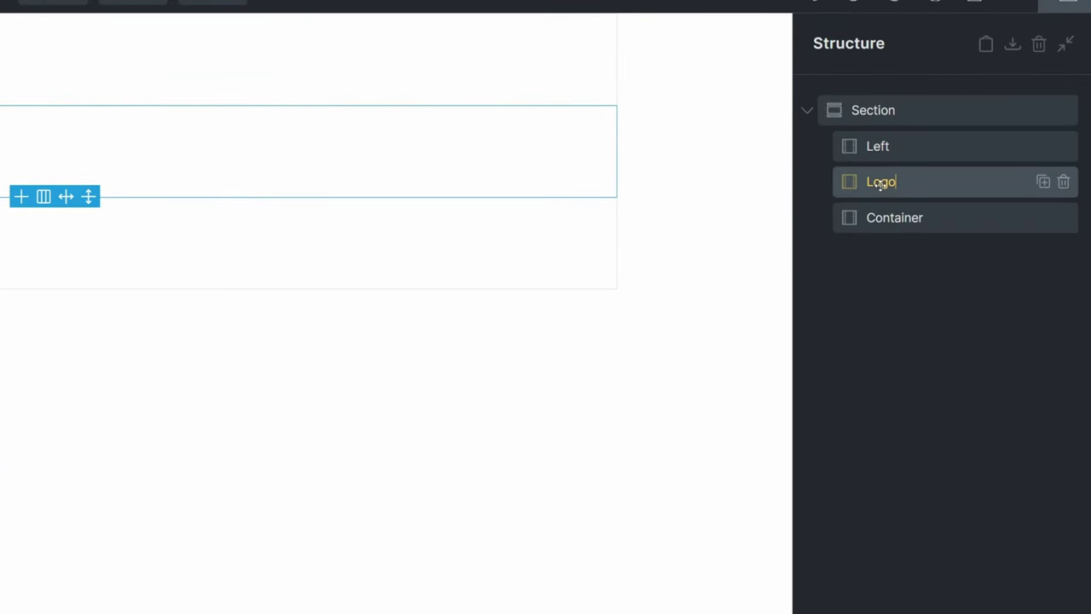
click(885, 215)
double_click(885, 215)
text(R)
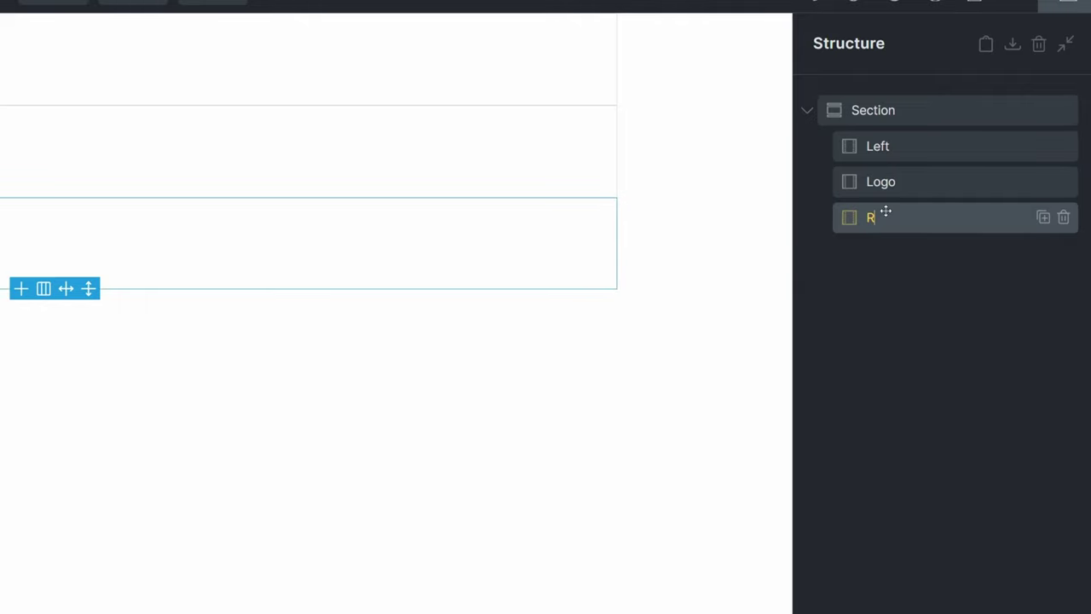
text(ight)
key(Return)
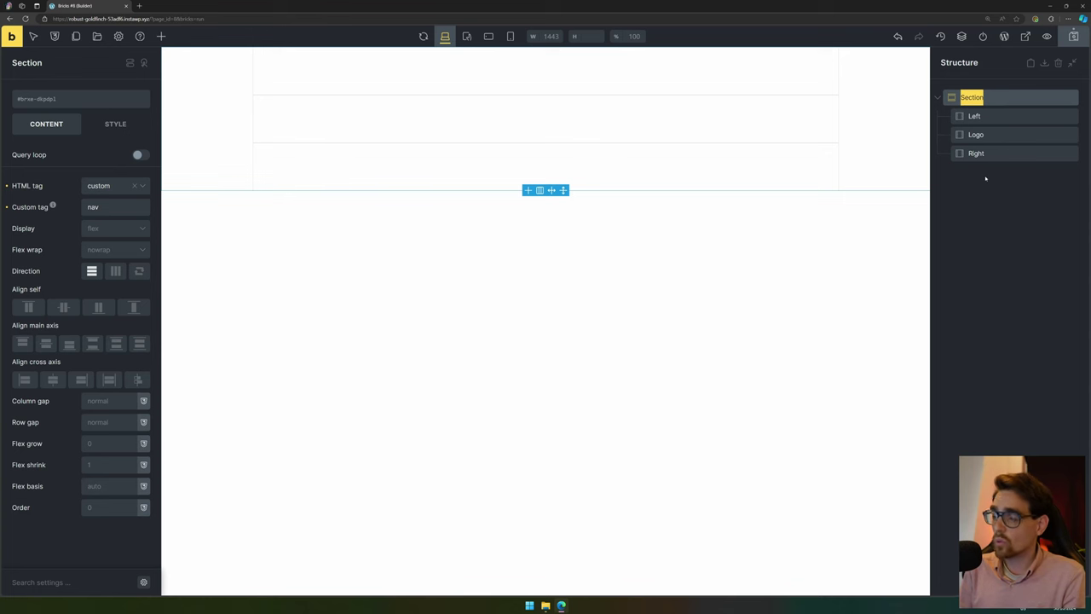
text(an-nav)
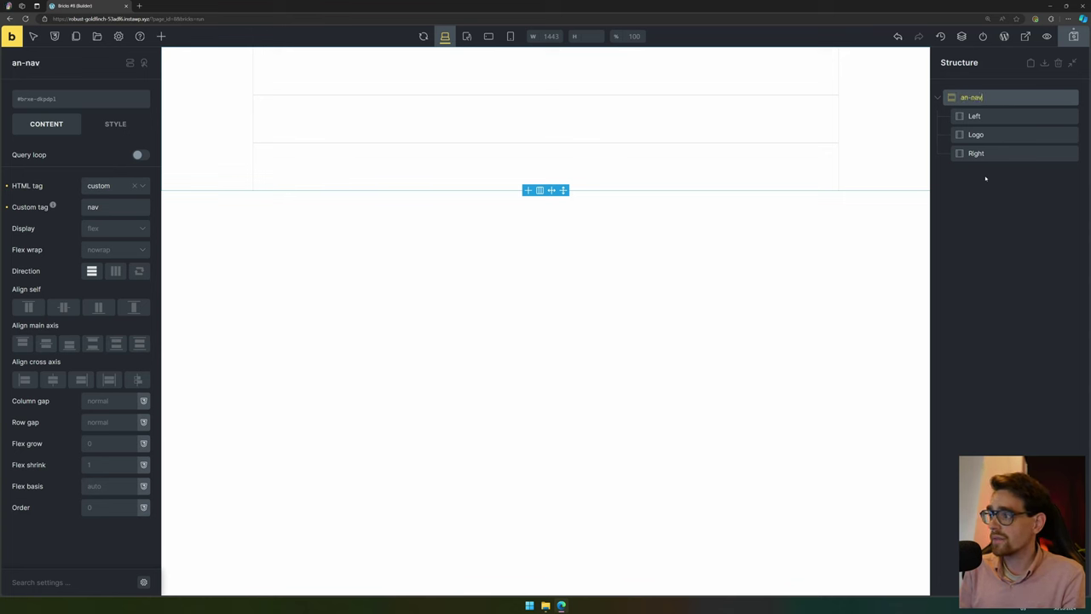
Add two divs inside the Left container.
click(1031, 114)
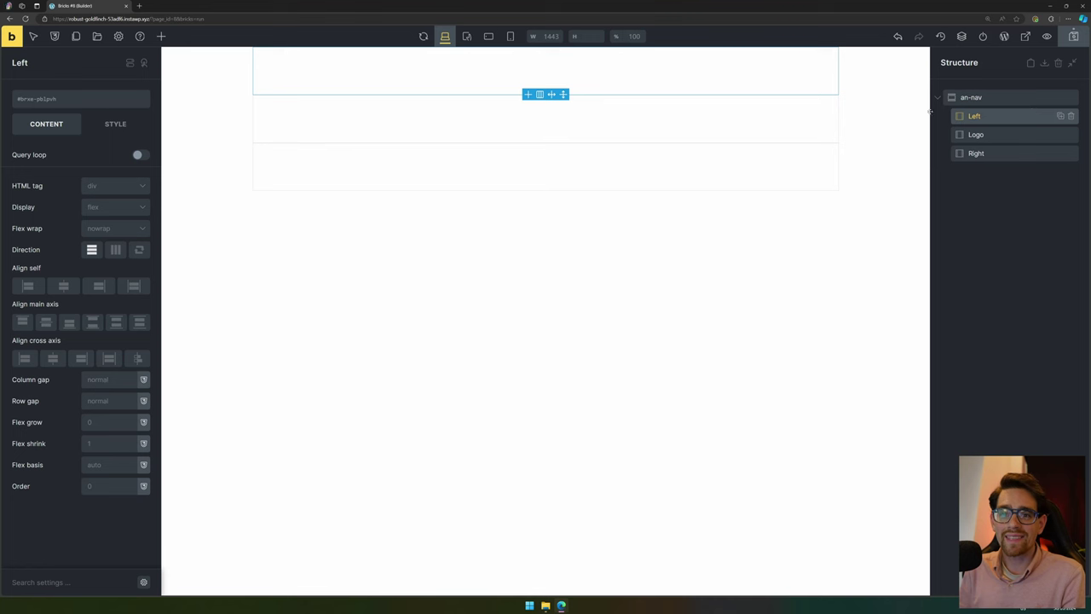
click(161, 36)
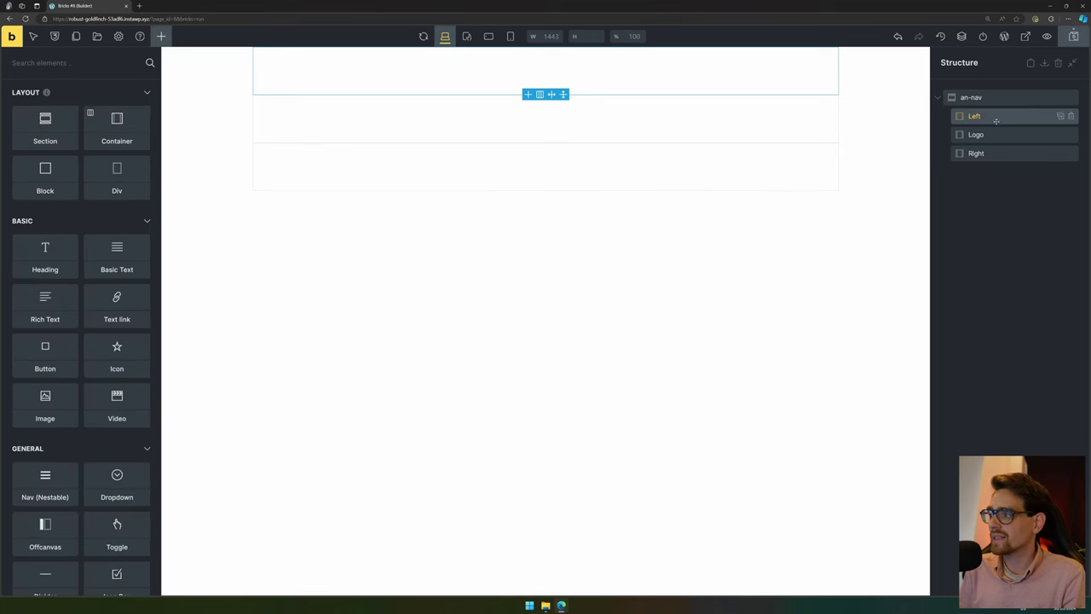
click(119, 187)
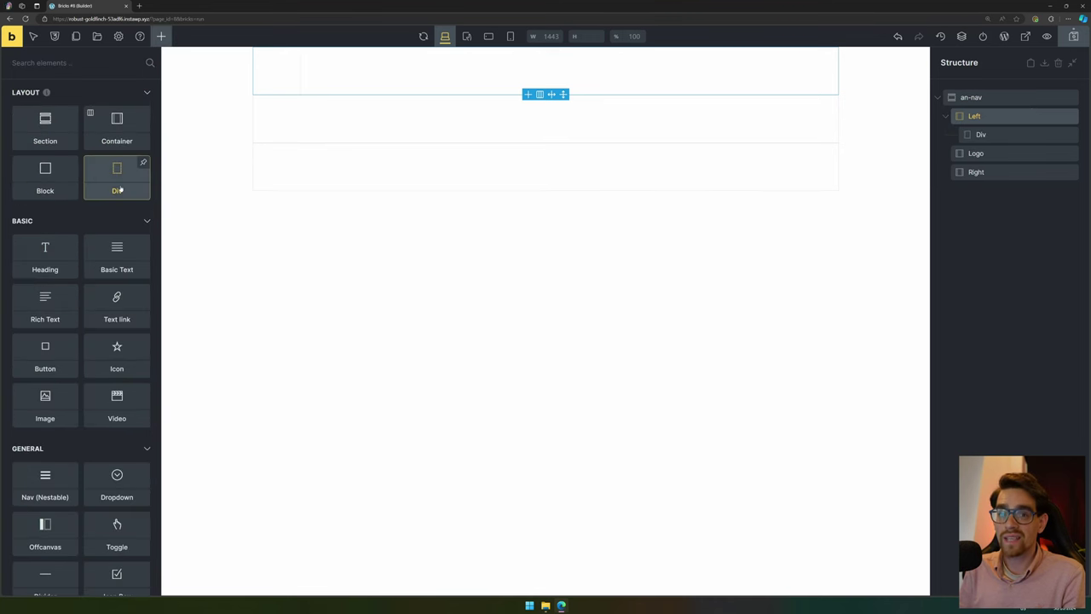
click(119, 189)
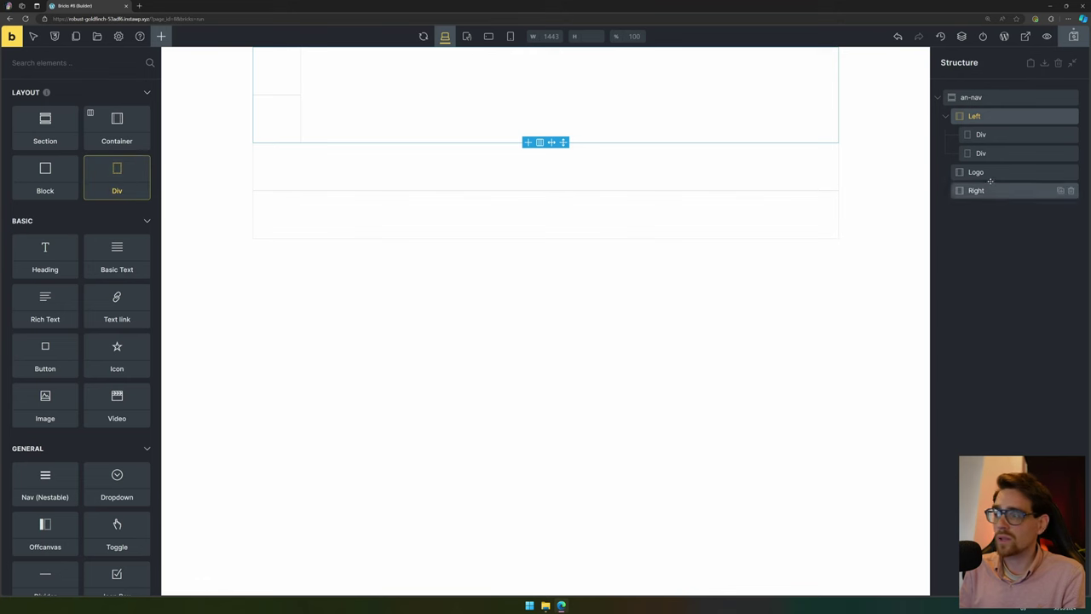
Rename the Left container's second div nav-items and its first div bg.
double_click(981, 152)
text(nav-items)
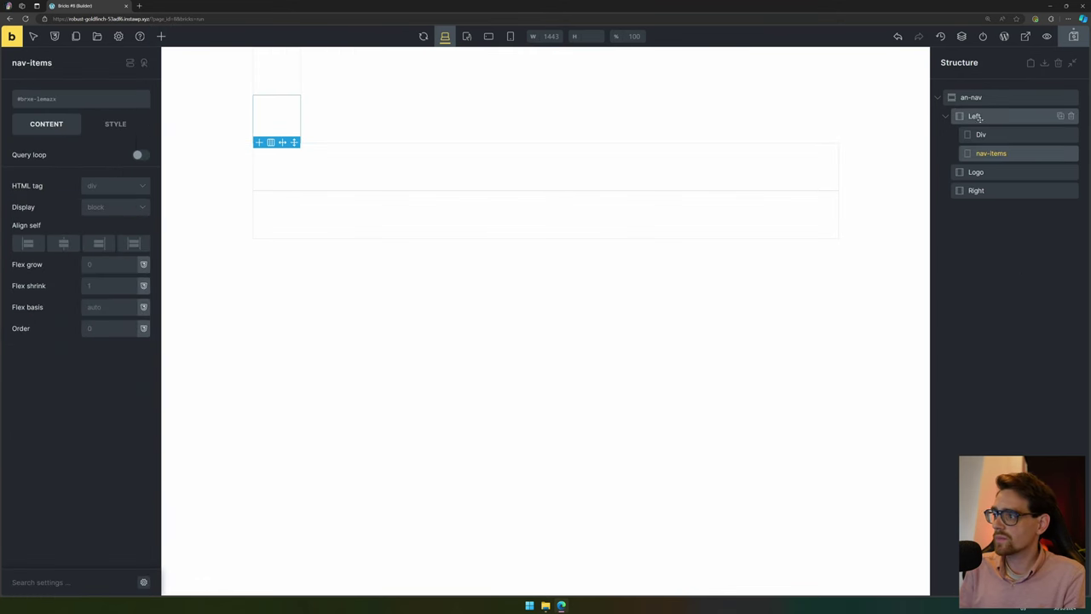
double_click(982, 134)
text(bg)
Paste copies of the bg and nav-items divs into the Right container.
click(1014, 190)
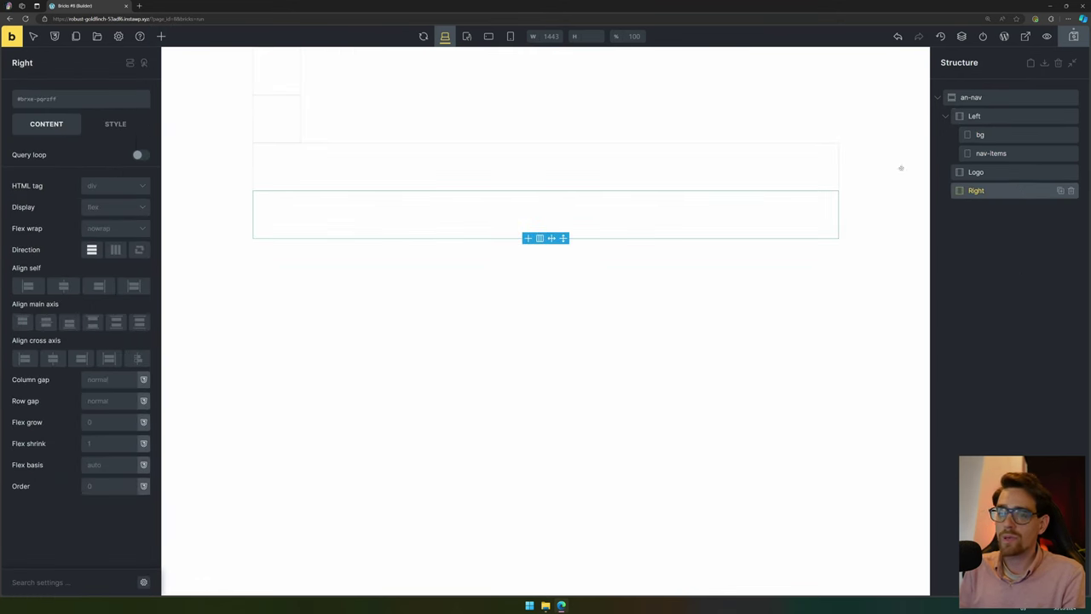
click(161, 36)
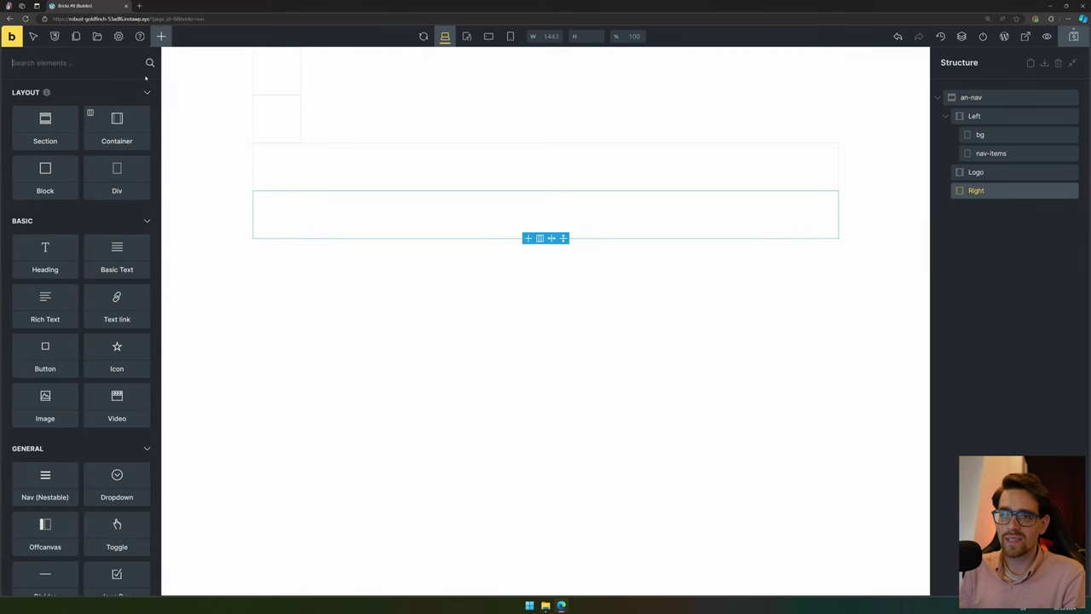
key(ctrl+v)
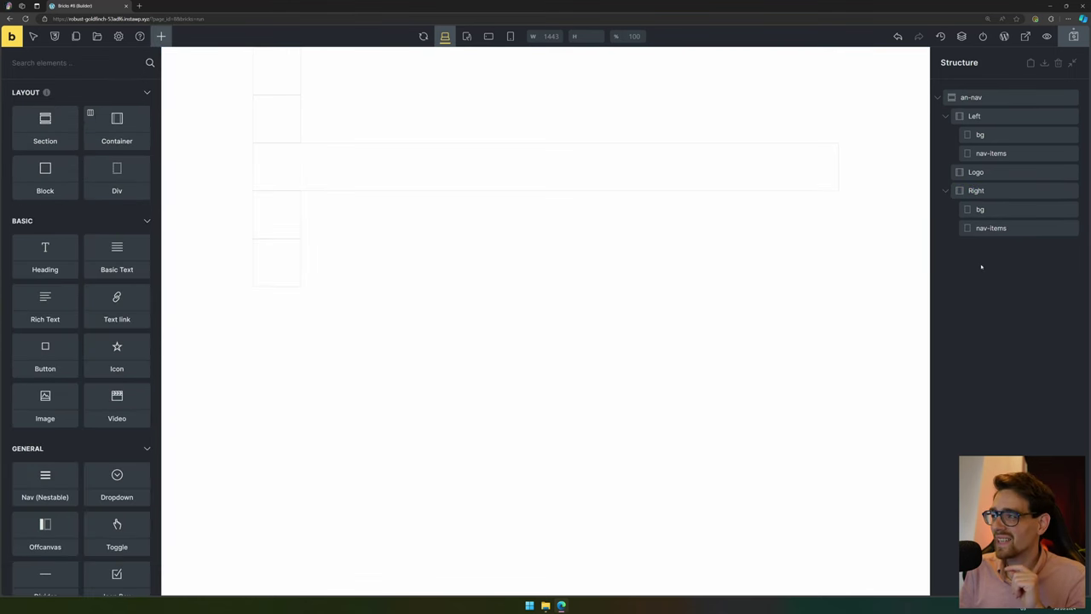
Add two text links to each nav-items div, in both the Left and Right containers.
click(990, 153)
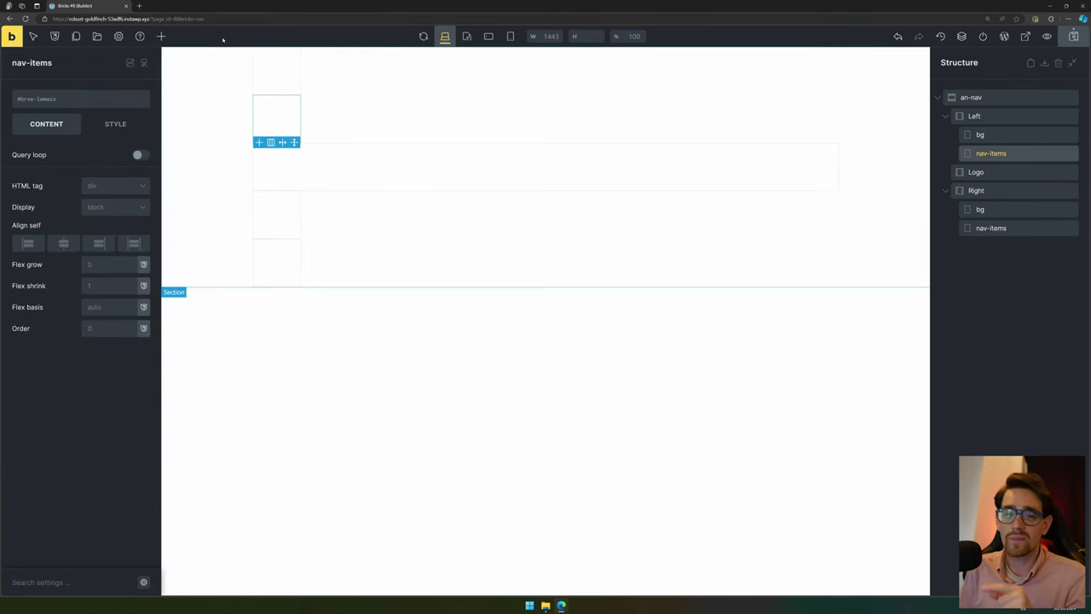
click(162, 36)
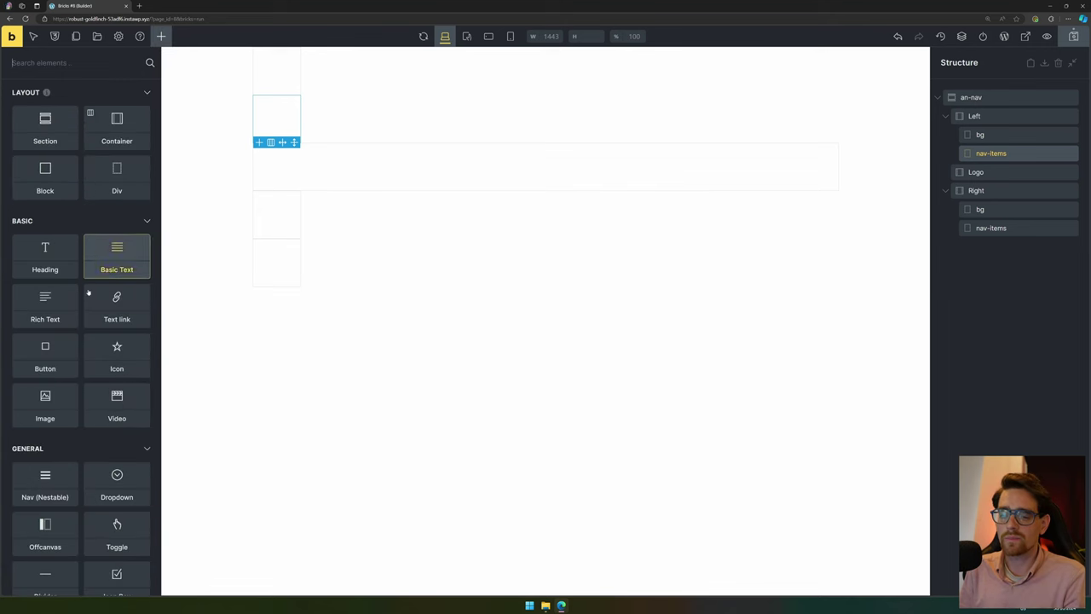
click(117, 303)
click(117, 302)
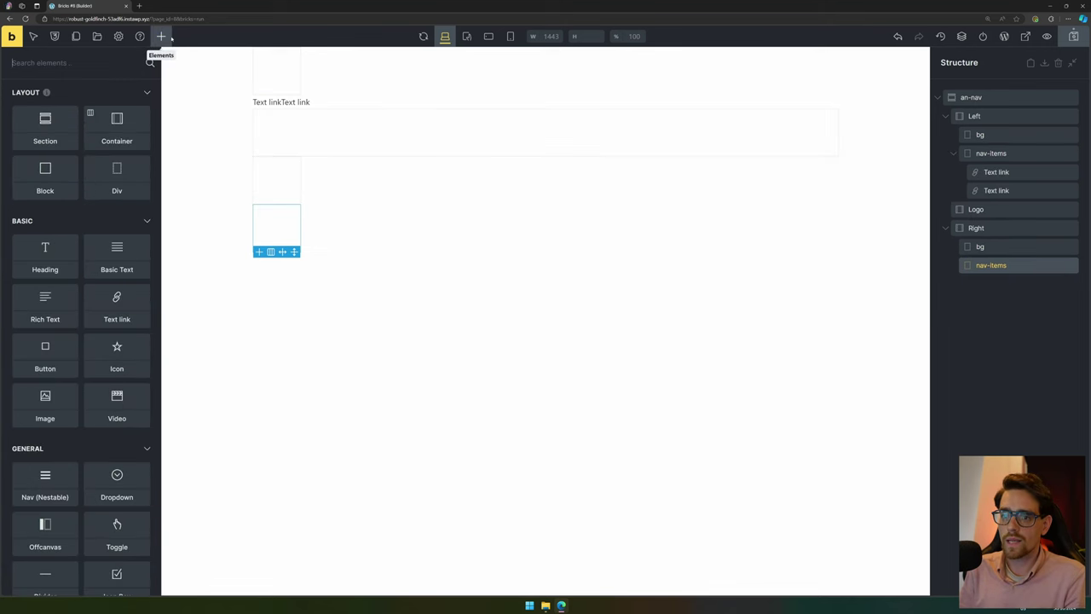
click(119, 313)
click(120, 312)
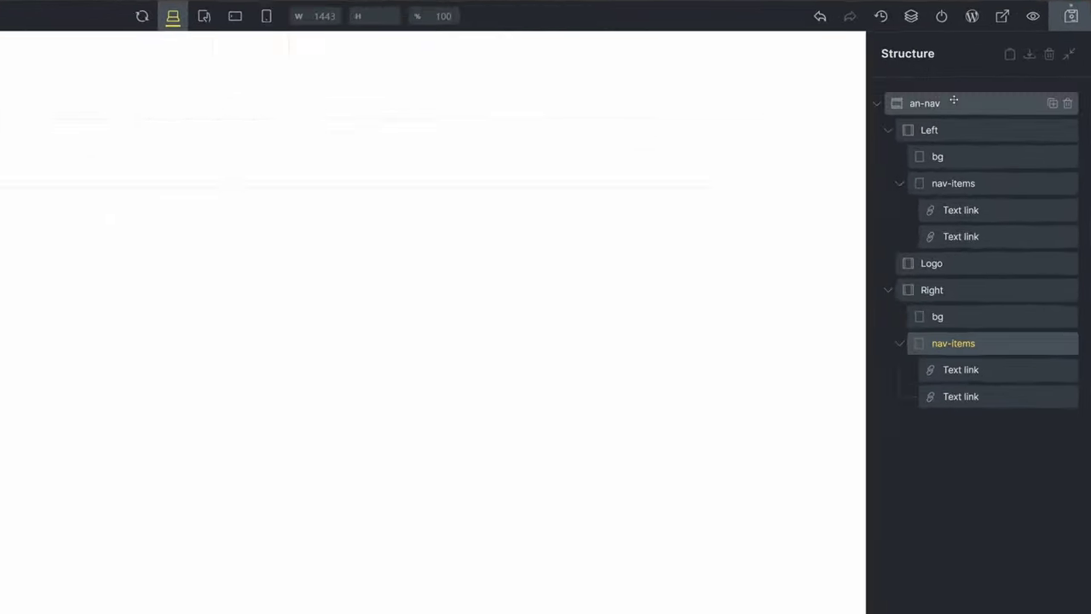
Rename all four text links in the two nav-items divs as nav-tem.
double_click(910, 254)
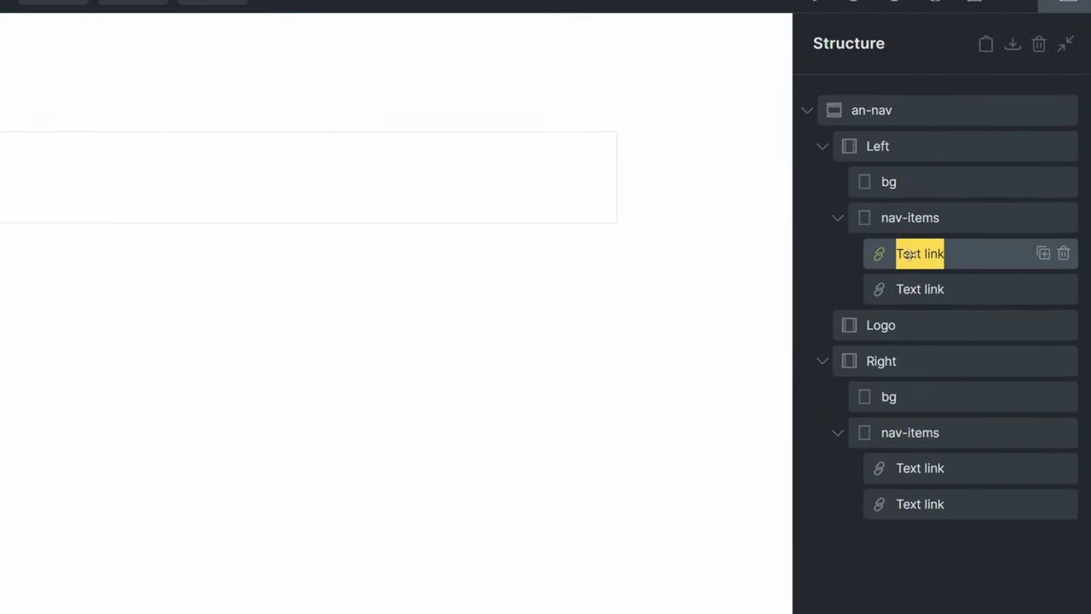
text(nav-tem)
double_click(912, 289)
text(nav-tem)
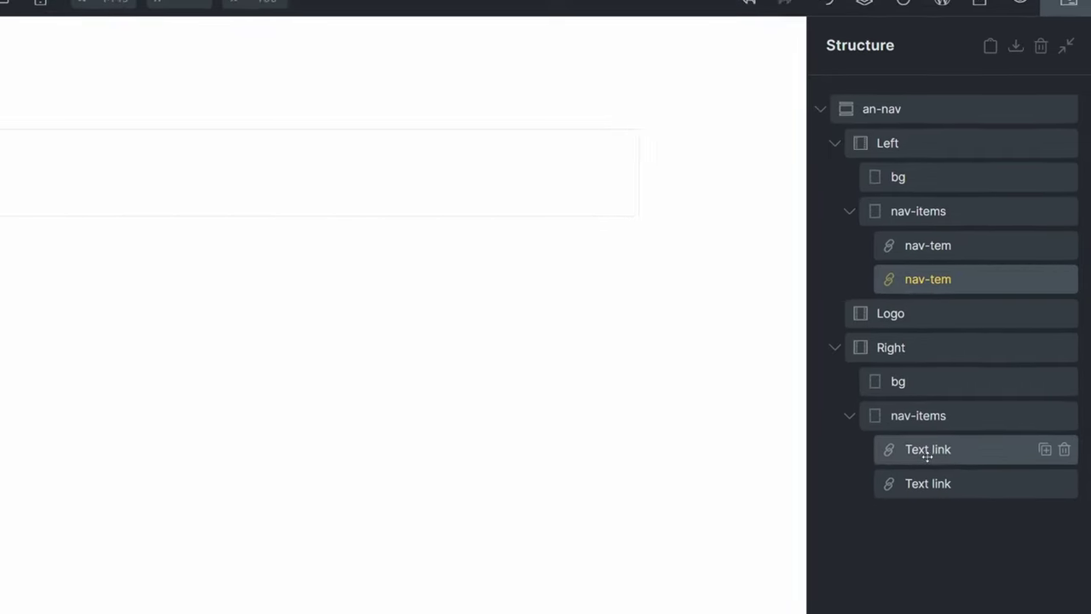
double_click(920, 468)
text(nav-tem)
double_click(995, 307)
text(nav-tem)
click(1000, 367)
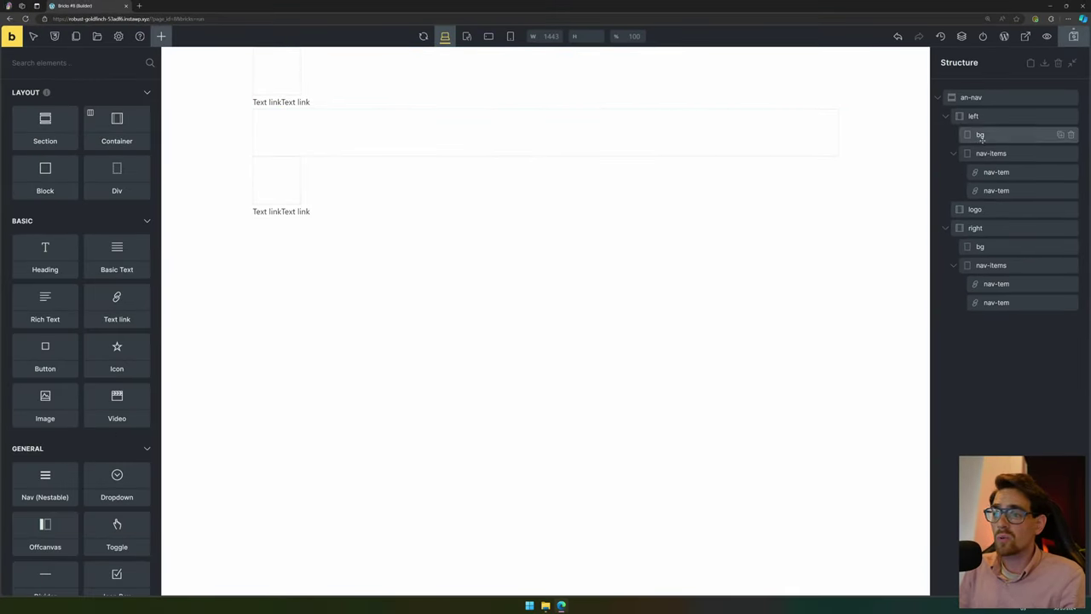
Give the an-nav section a flex display with horizontal direction, and set its column gap and row gap to 0.
click(1013, 95)
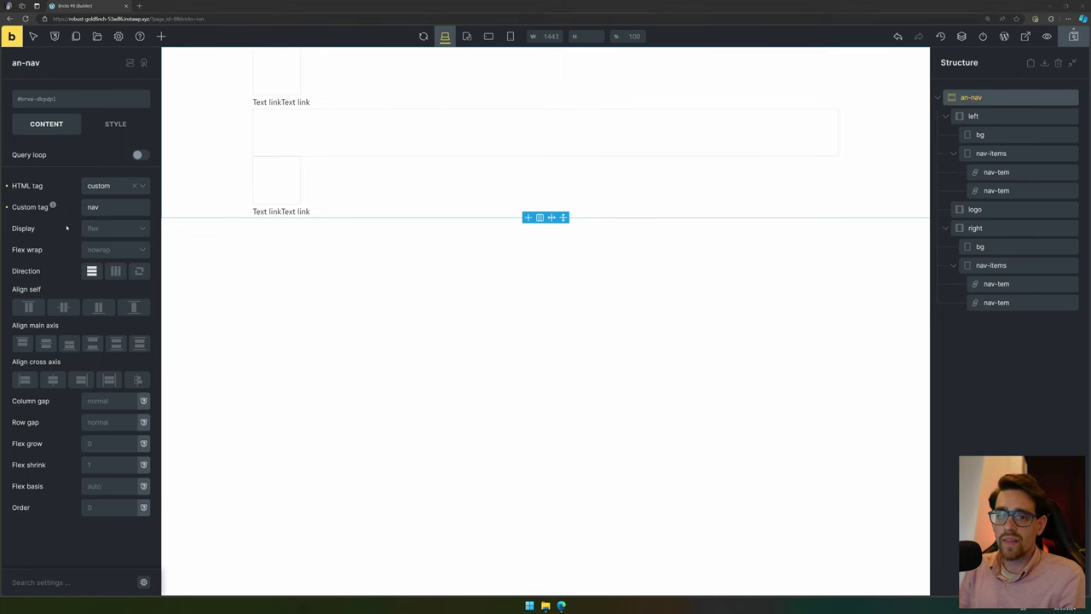
click(102, 228)
click(100, 260)
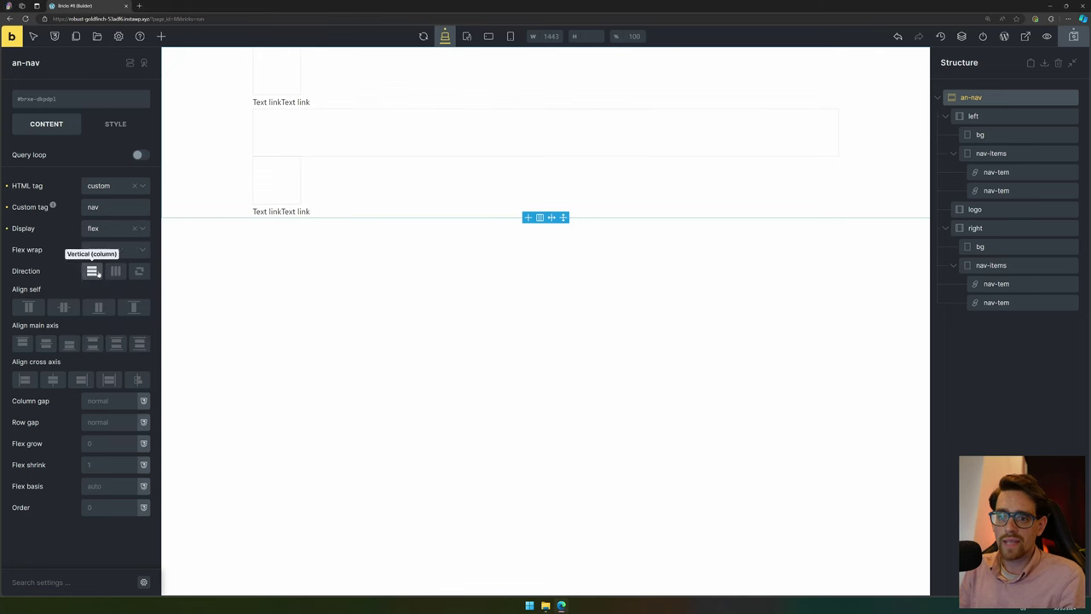
click(115, 270)
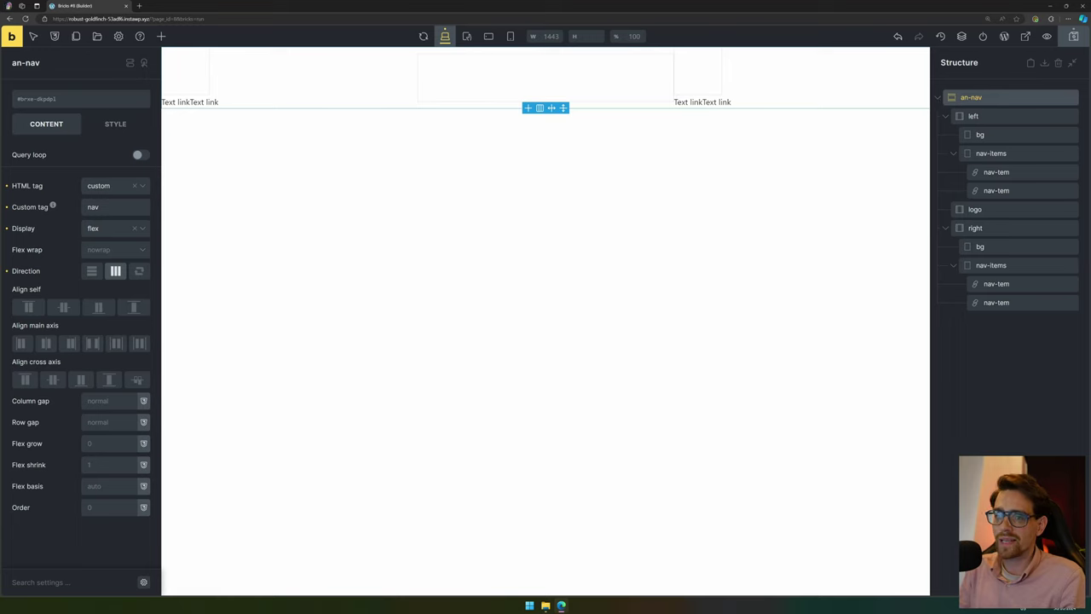
click(109, 401)
text(0)
click(108, 425)
text(0)
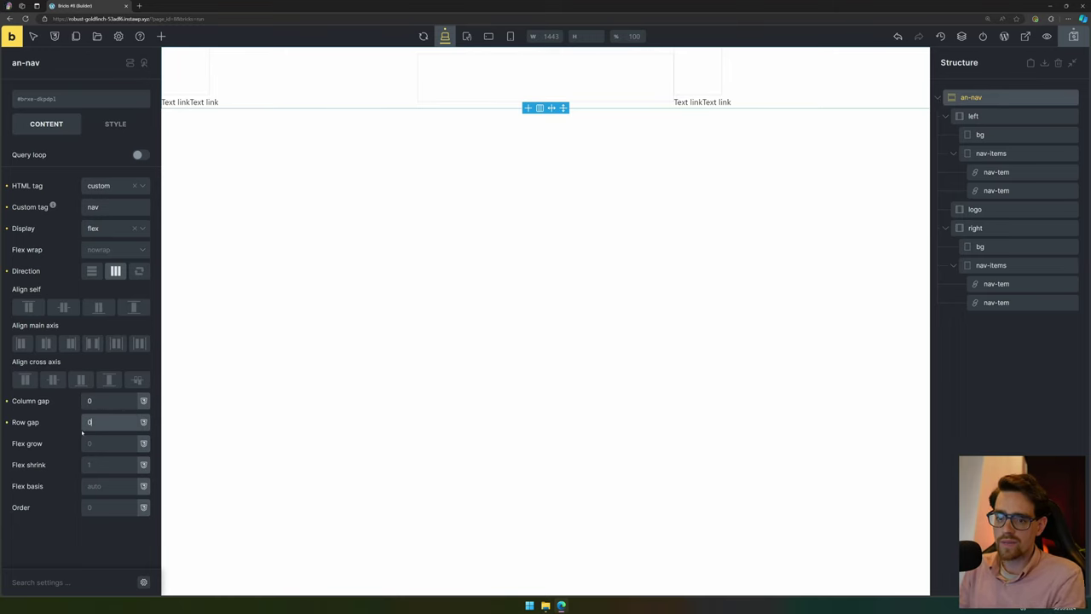
Set the left container to flex display with horizontal direction and align its main axis to the end.
click(998, 116)
click(115, 206)
click(118, 241)
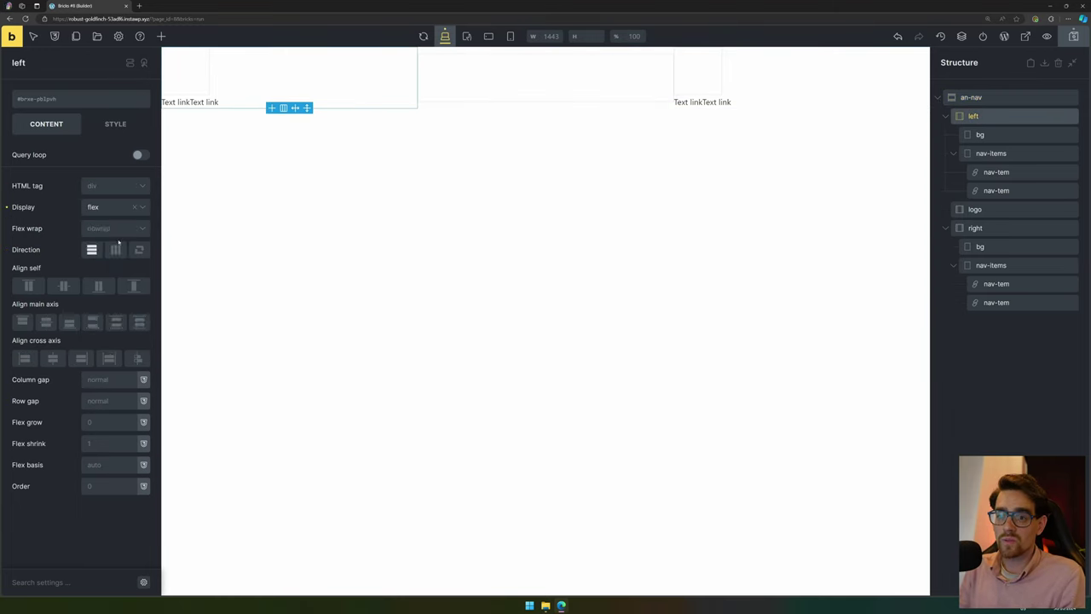
click(116, 249)
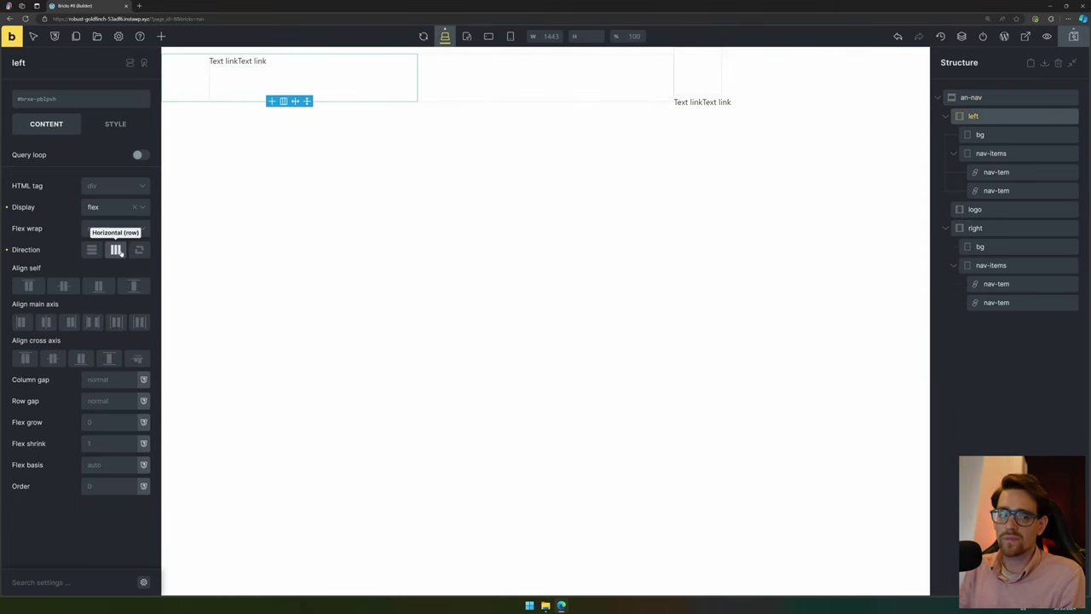
click(70, 322)
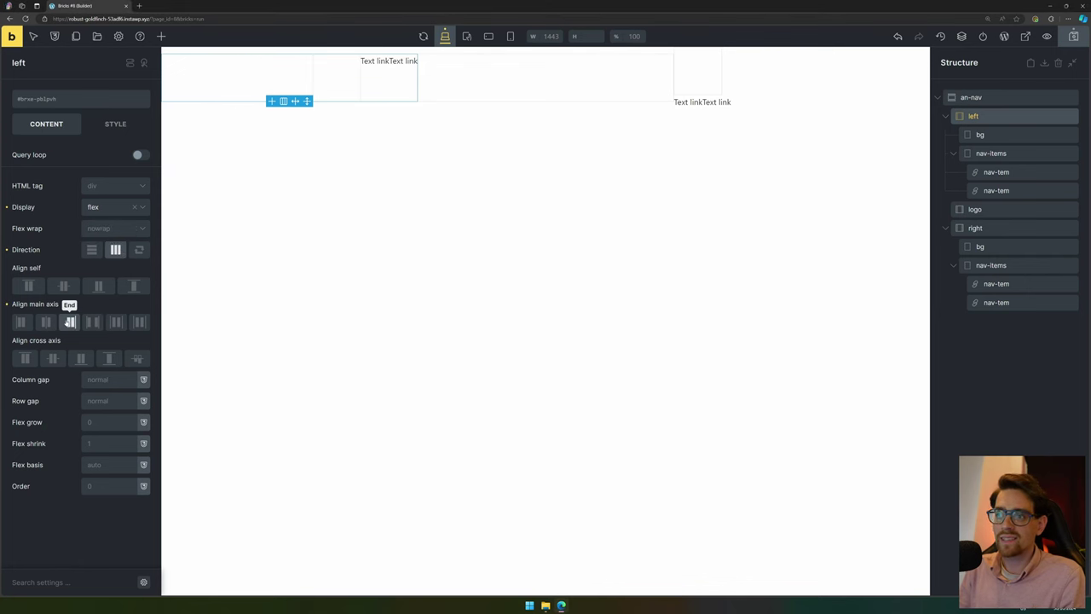
Set the right container's layout direction to horizontal.
click(530, 80)
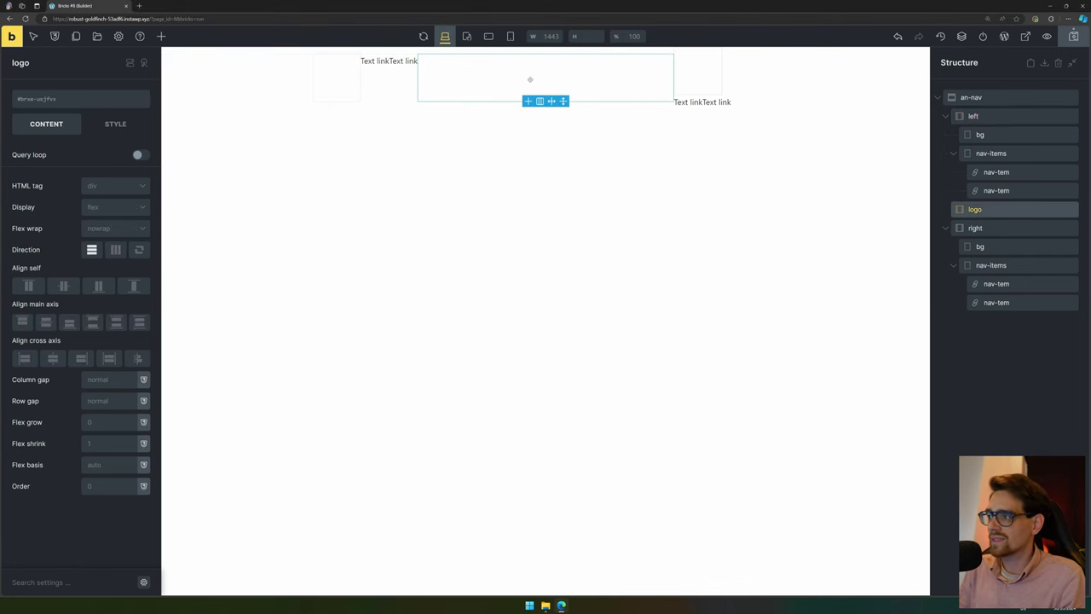
click(1011, 228)
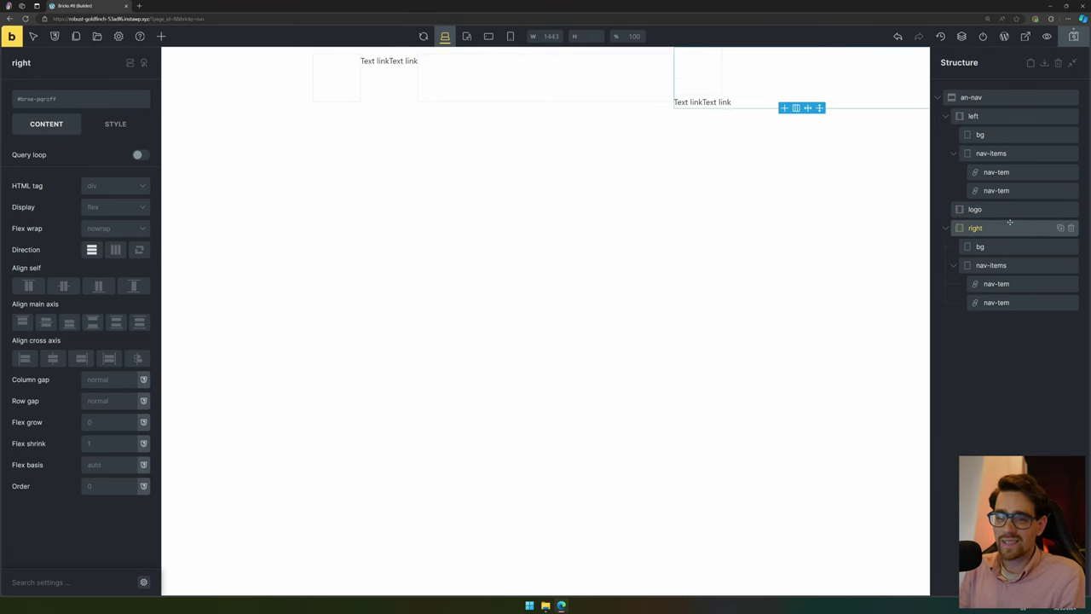
click(115, 249)
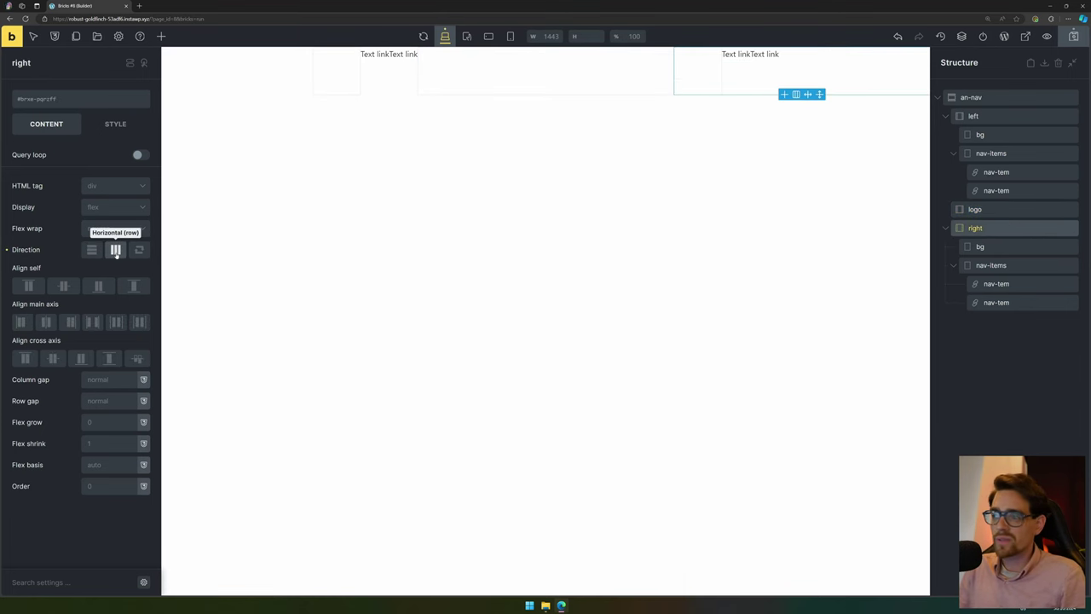
Rename the logo element between the left and right containers to logo-container.
click(980, 209)
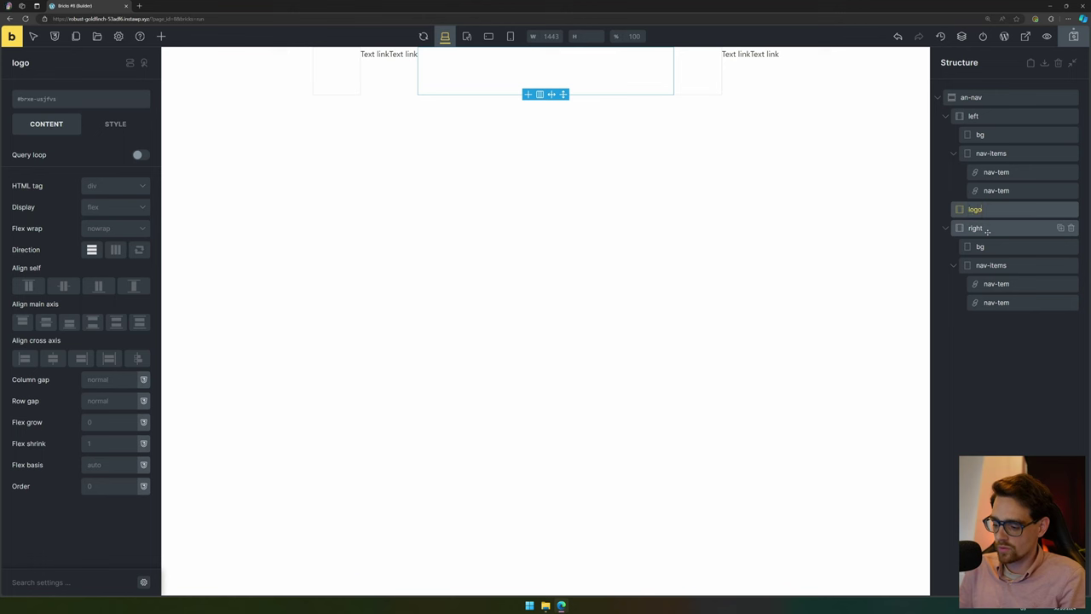
text(-container)
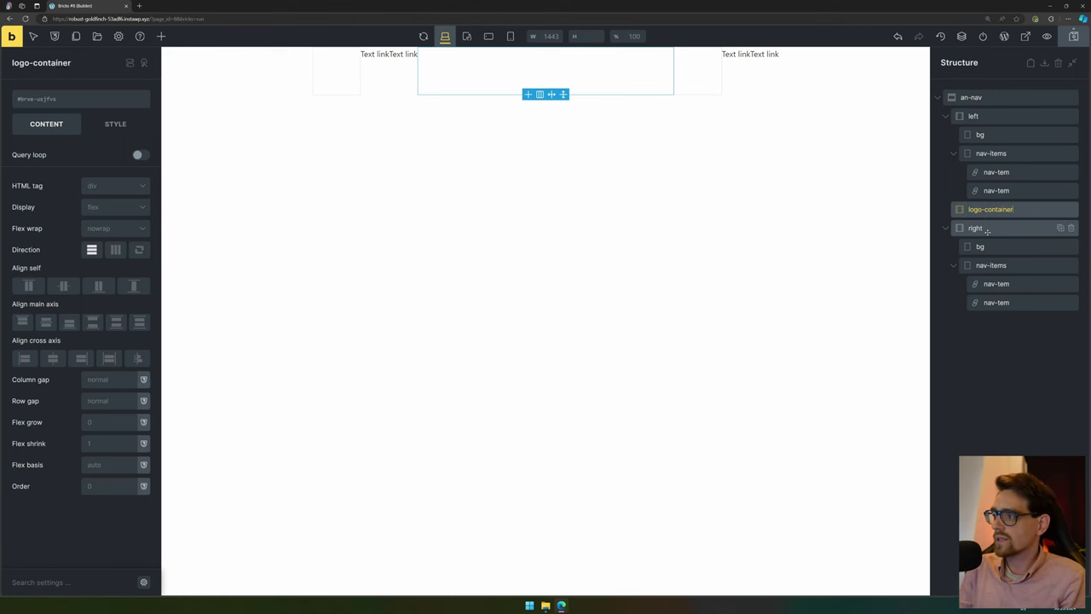
key(Return)
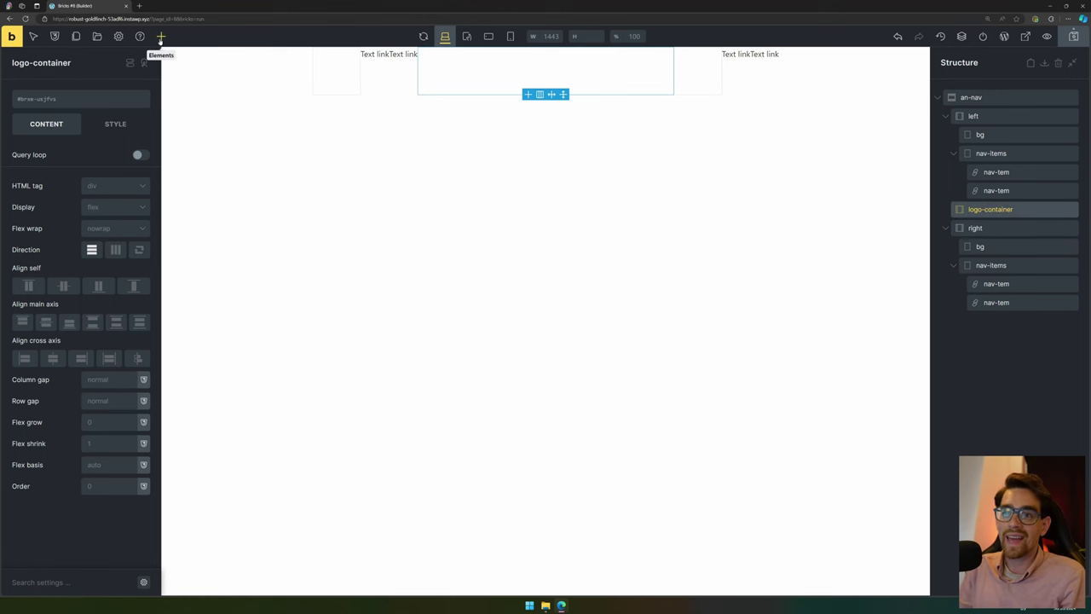
Find the Logo element and add it inside logo-container.
click(161, 38)
click(89, 63)
text(log)
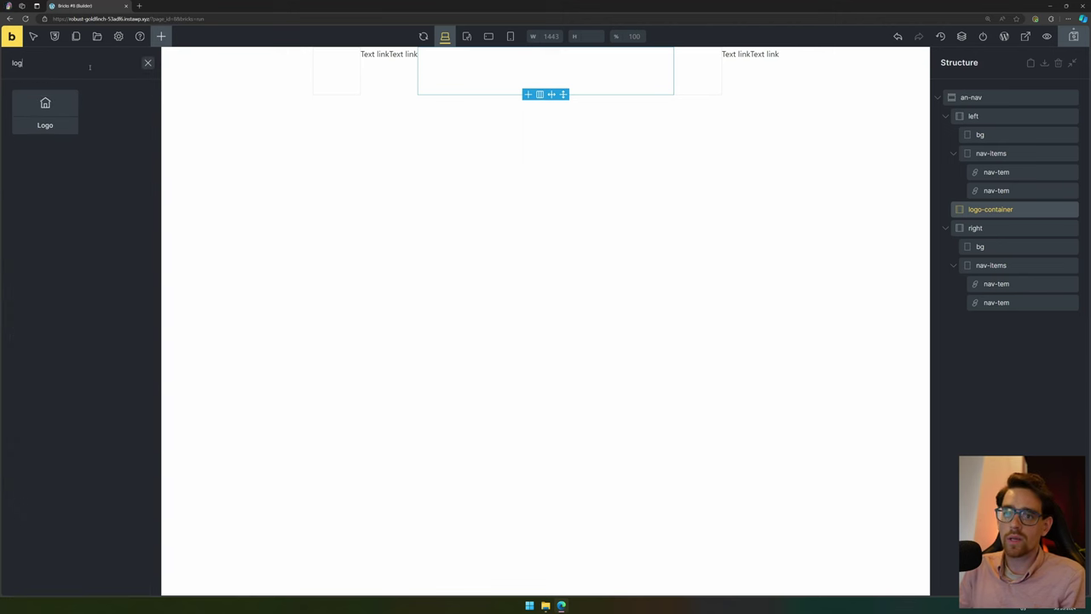
click(62, 128)
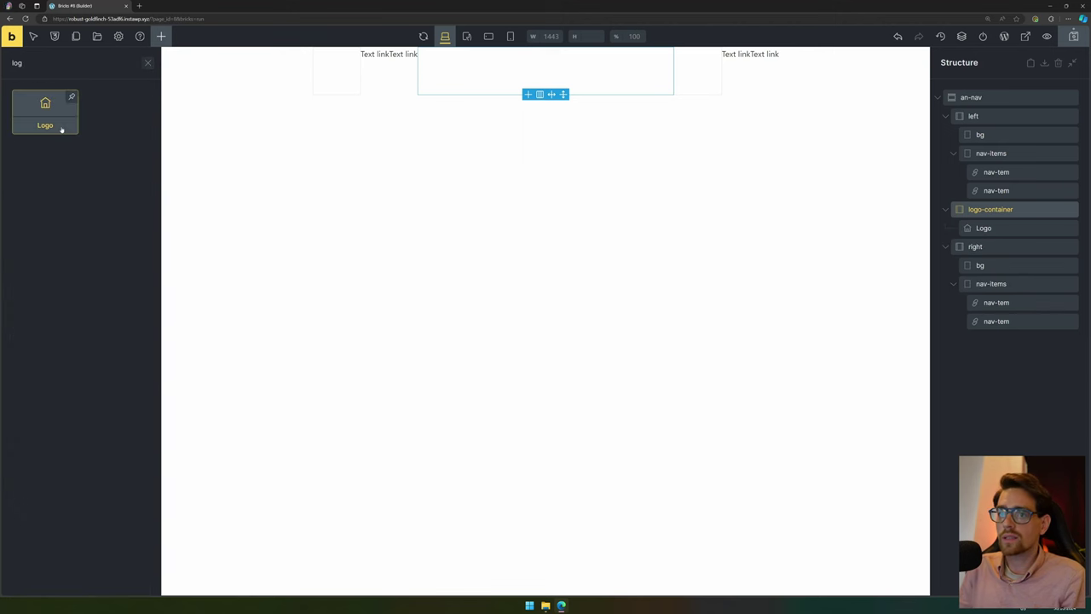
Create a global CSS class named an-nav on the an-nav section, with its custom CSS settings open.
click(1011, 98)
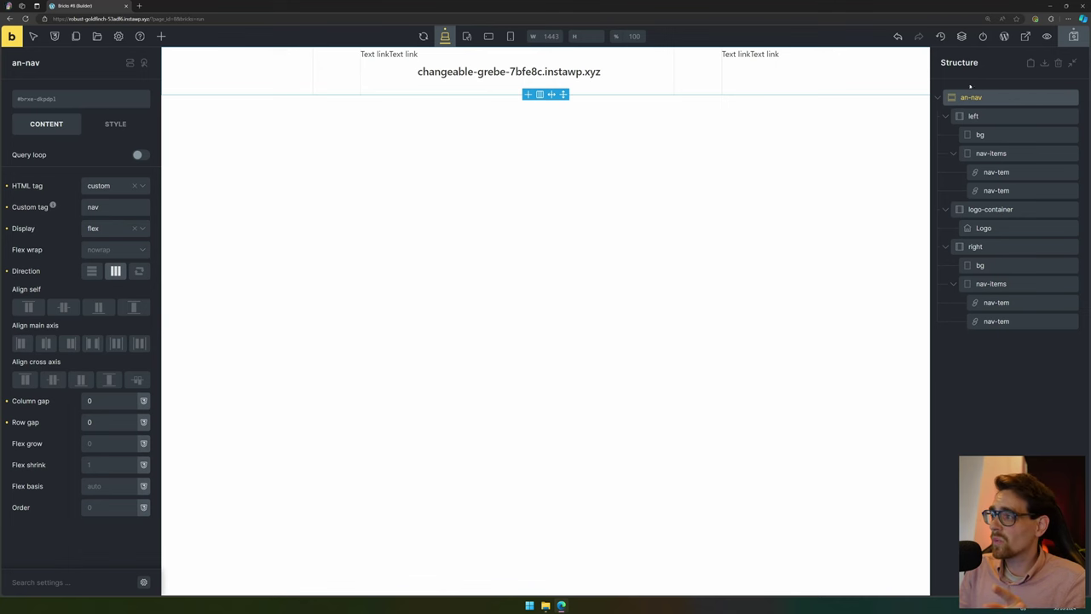
click(115, 123)
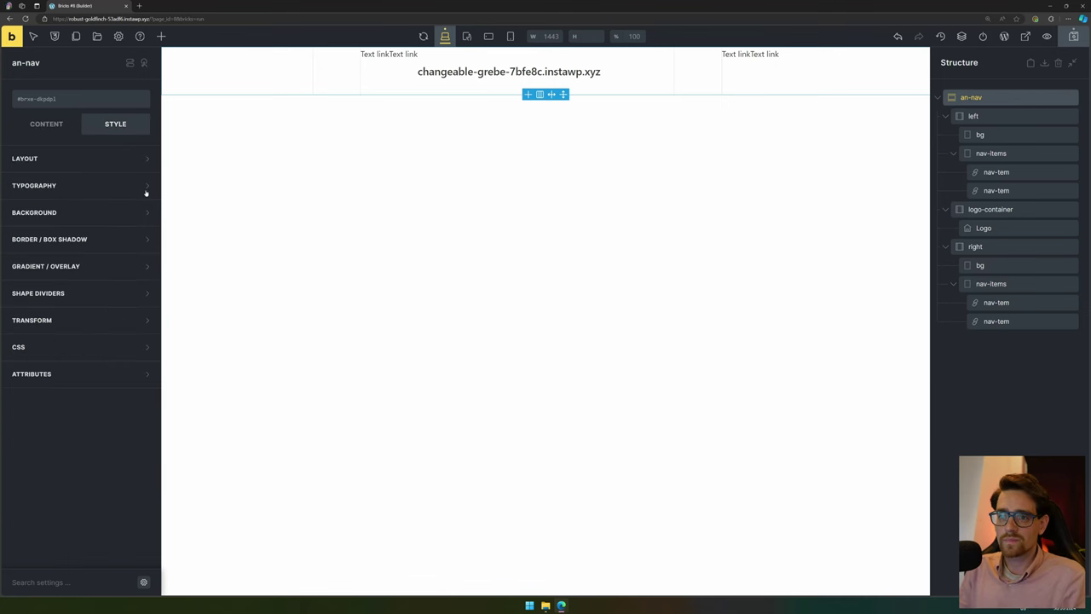
click(67, 356)
click(144, 450)
scroll(102, 213, down, 2)
click(91, 68)
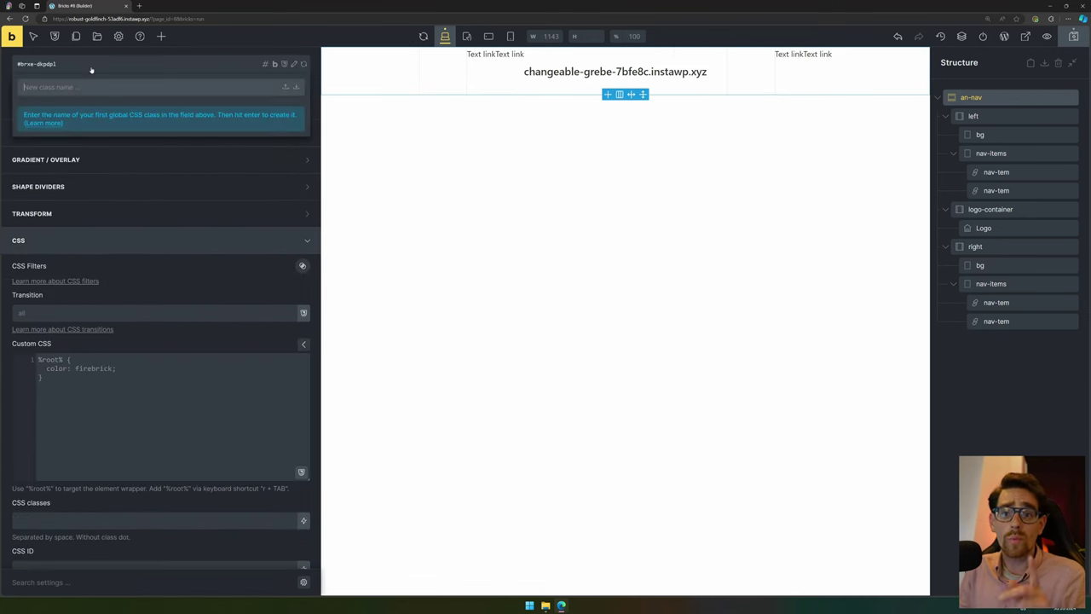
text(an-)
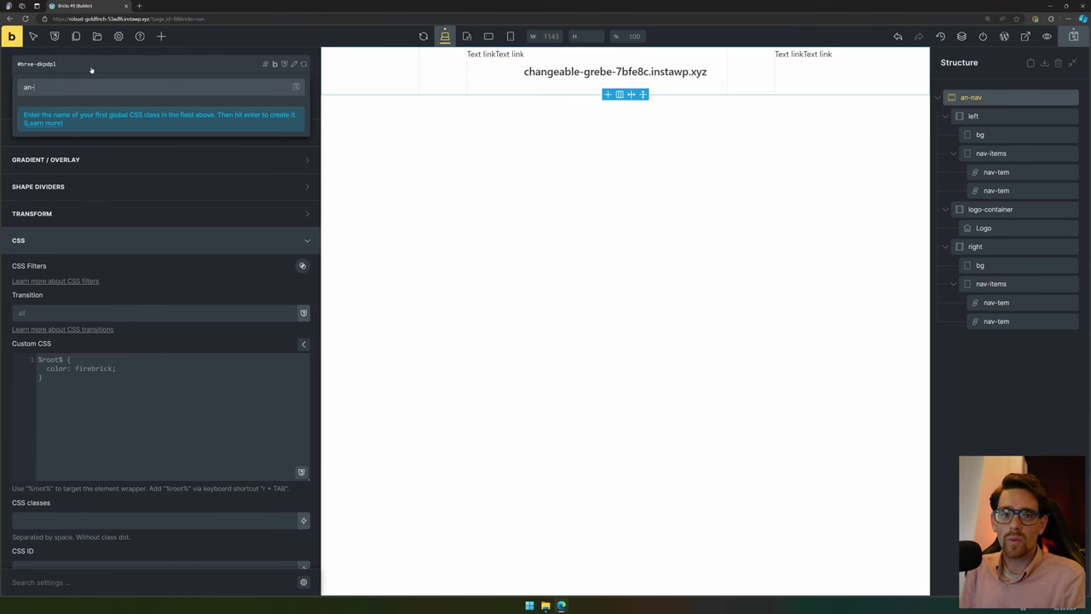
key(Return)
Start a %root%::before rule in the .an-nav custom CSS with content: '' and background: #000.
click(175, 379)
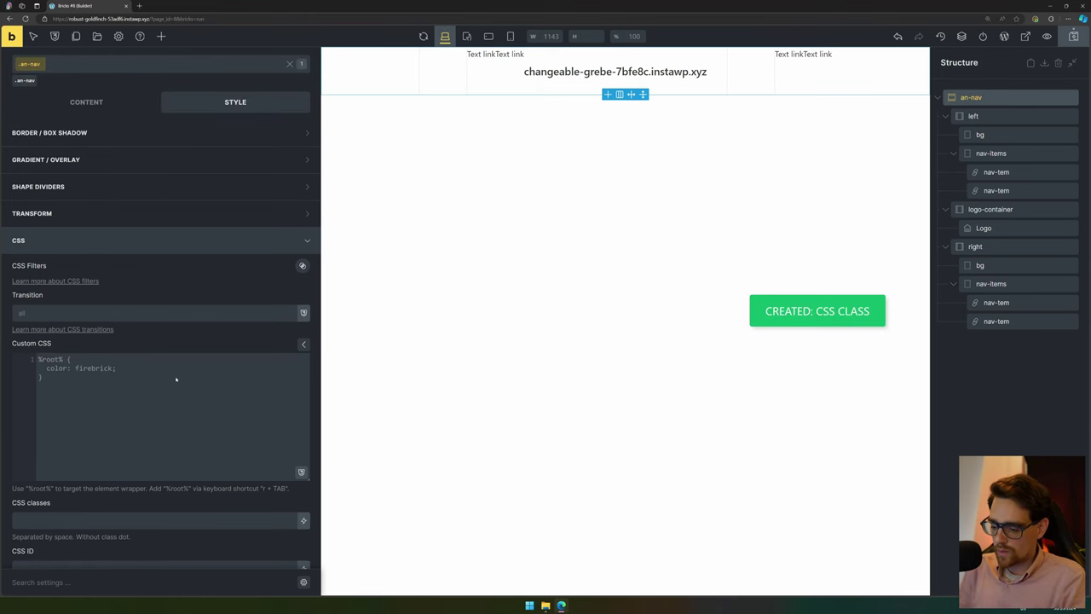
text(%root%::b)
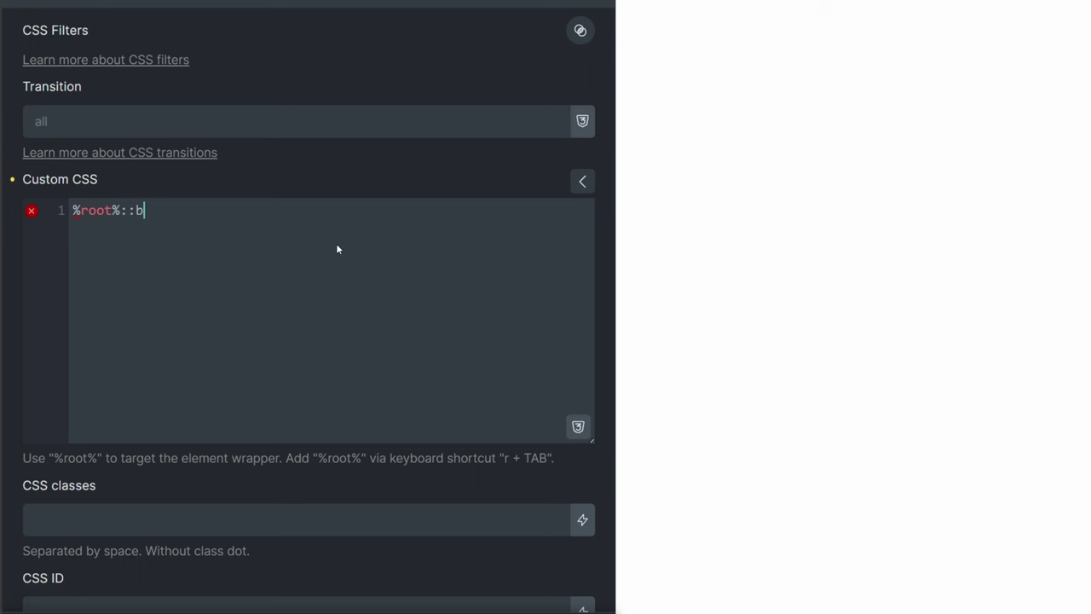
text(efore{)
key(Return)
text(content)
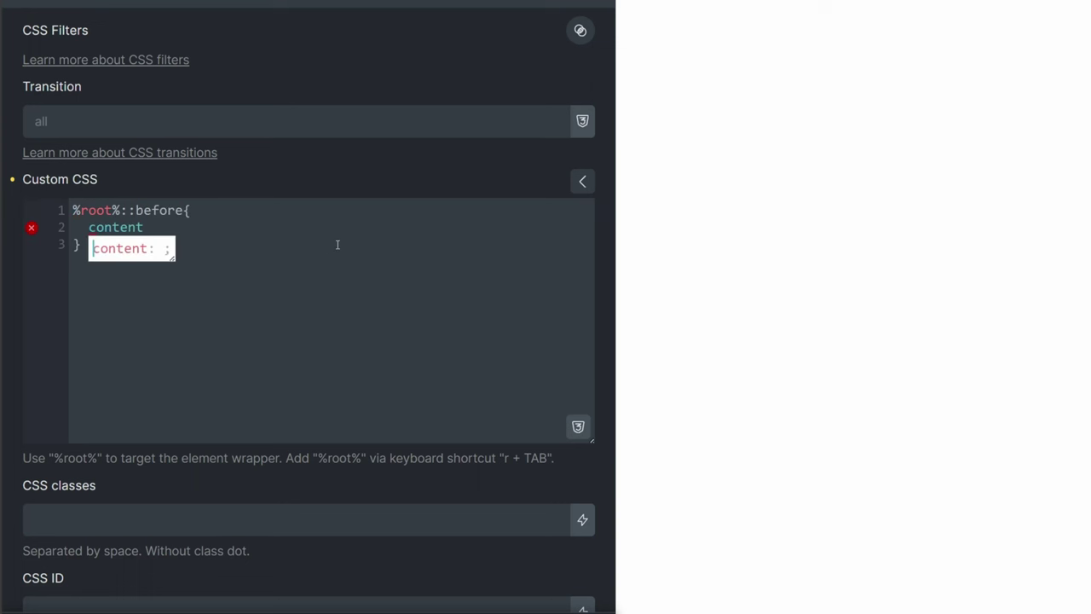
text(L)
key(BackSpace)
text(:)
key(Return)
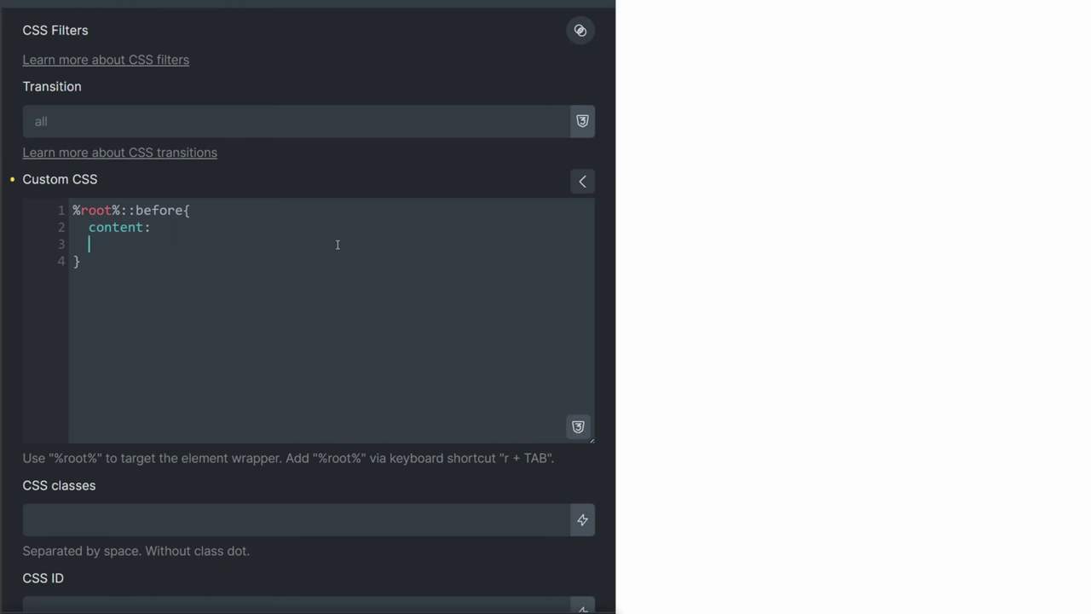
key(BackSpace)
key(BackSpace)
text('';)
key(Return)
text(background: #000;)
key(Return)
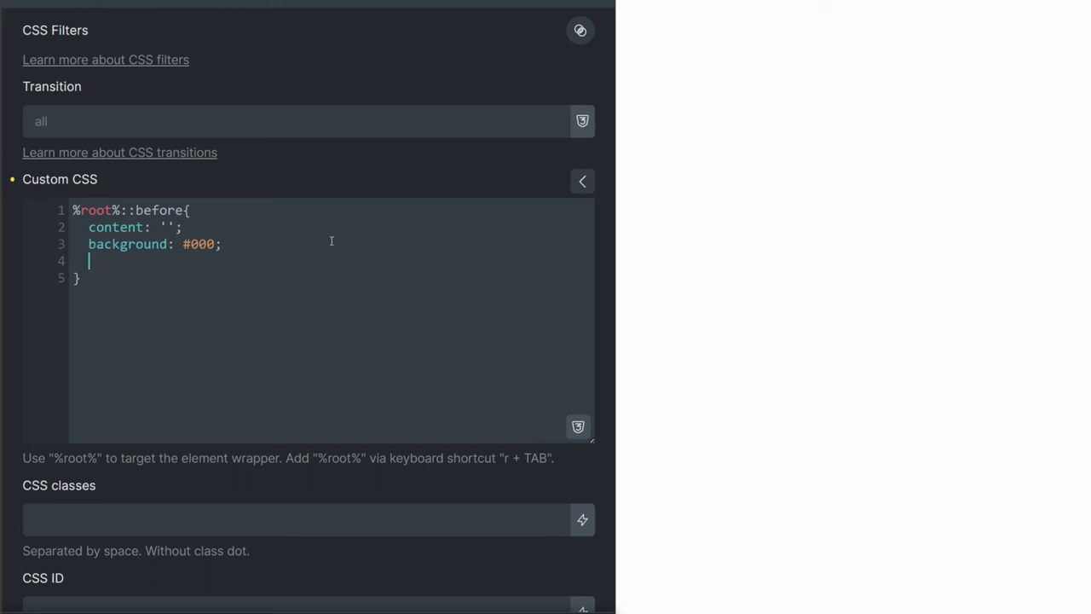
Add position: absolute, width: 100%, height: 5px and top: -5px to the ::before rule of .an-nav.
text(pos)
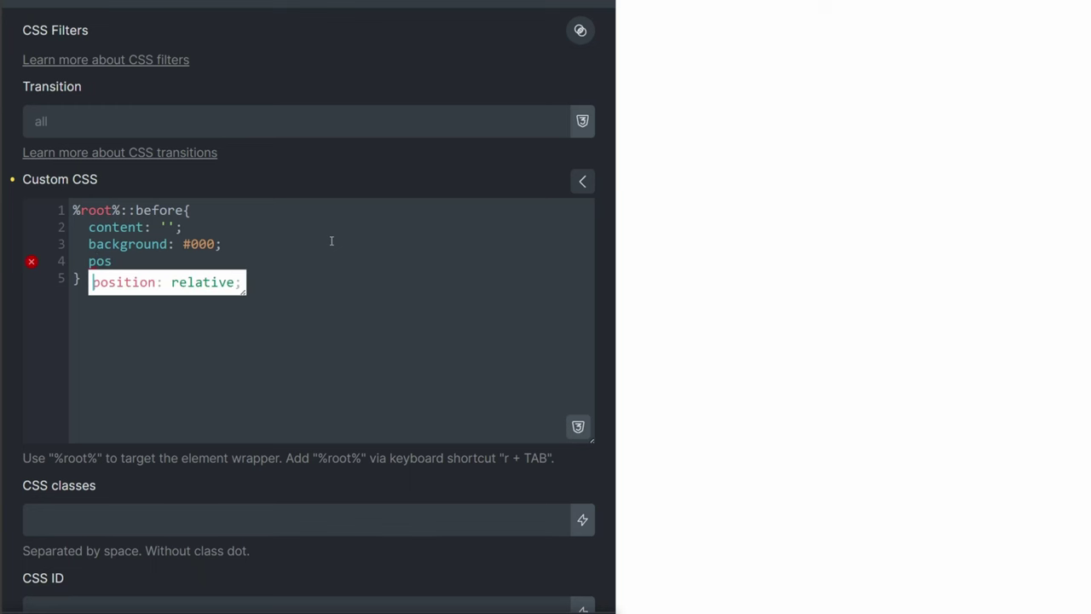
text(ition: abso)
key(Return)
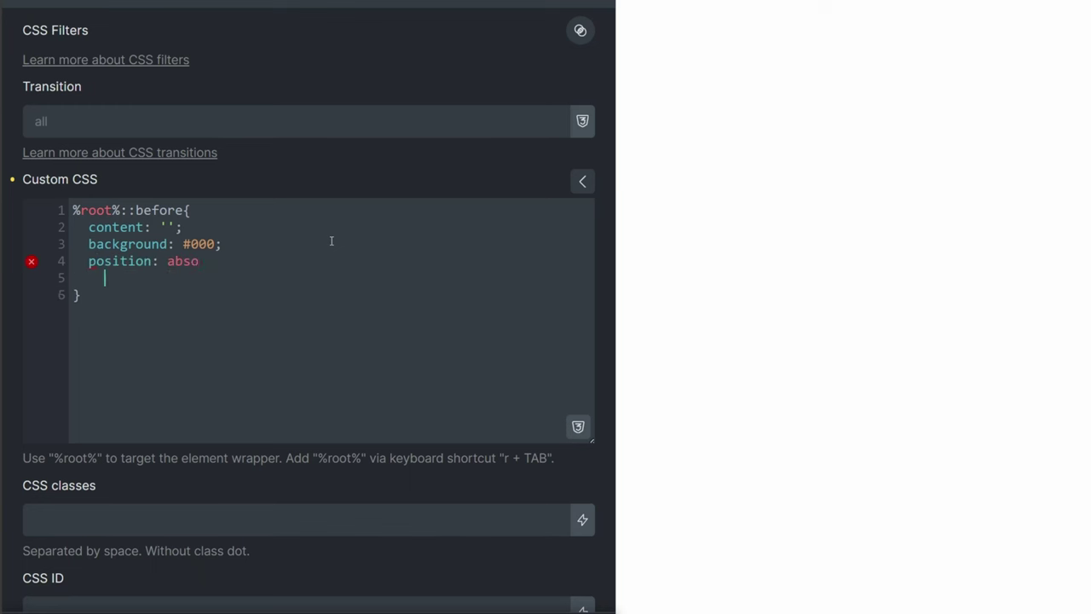
text(width: )
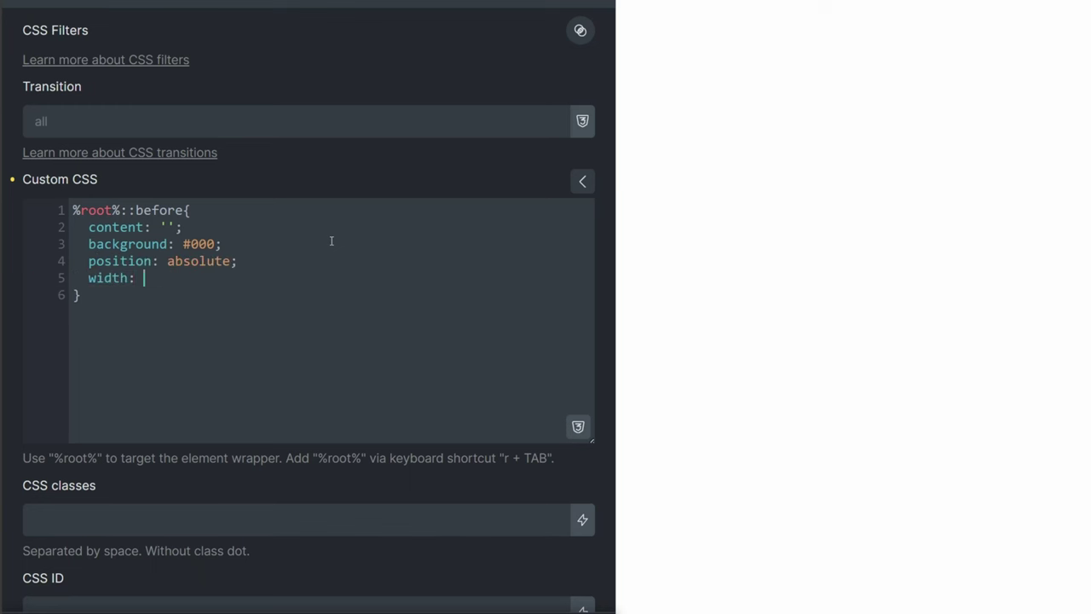
text(100%;)
key(Return)
text(heig)
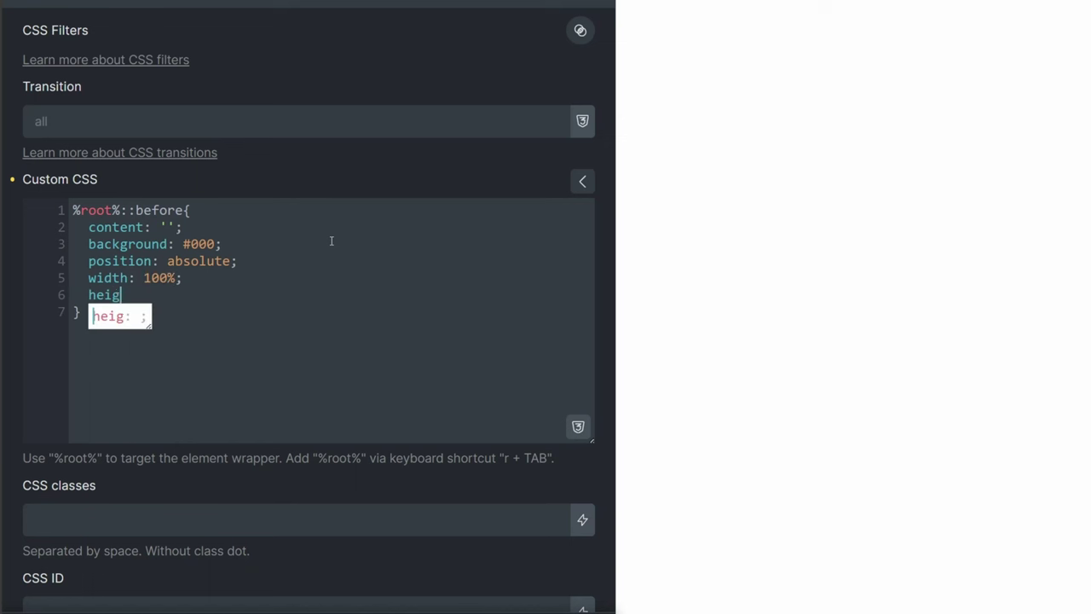
text(ht: 5px;)
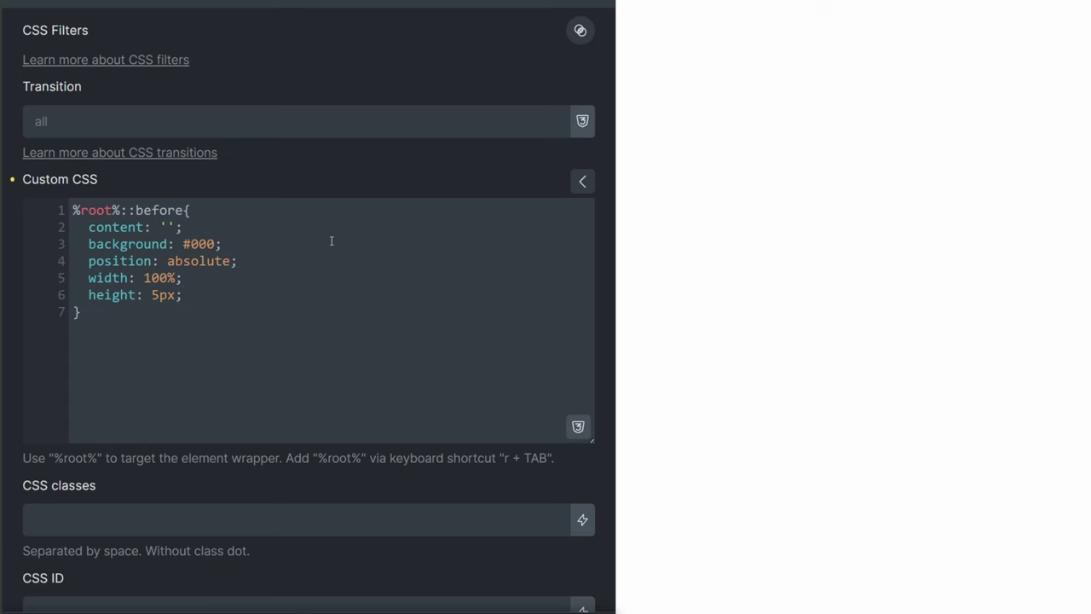
key(Return)
text(top:-)
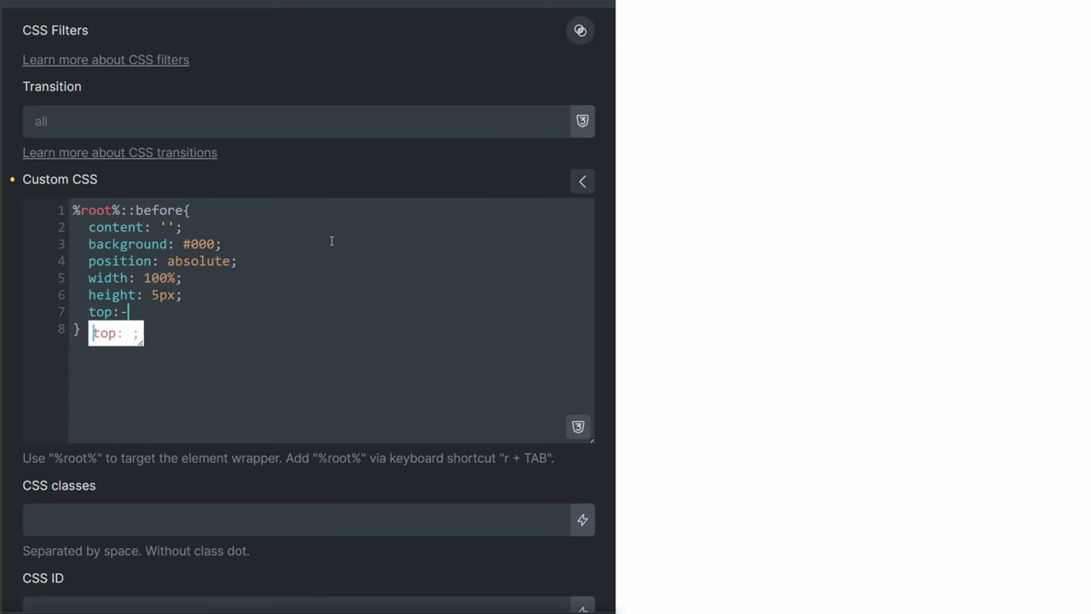
text(5px;)
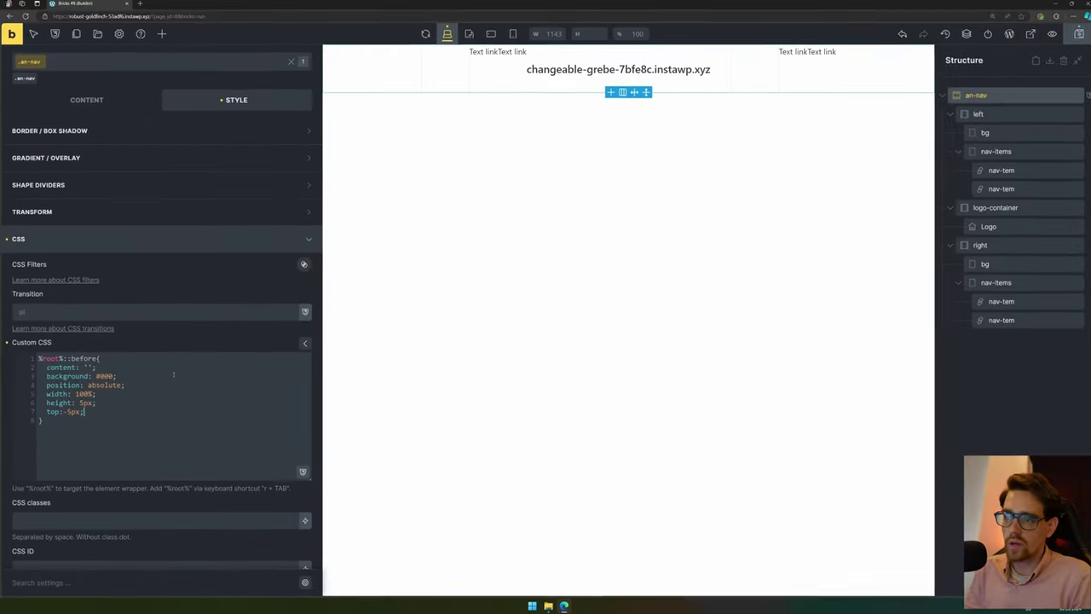
Remove the top: -5px declaration from the ::before rule to check the black line, and restore it.
key(BackSpace)
key(BackSpace)
key(BackSpace)
key(BackSpace)
key(BackSpace)
key(BackSpace)
key(BackSpace)
key(BackSpace)
key(BackSpace)
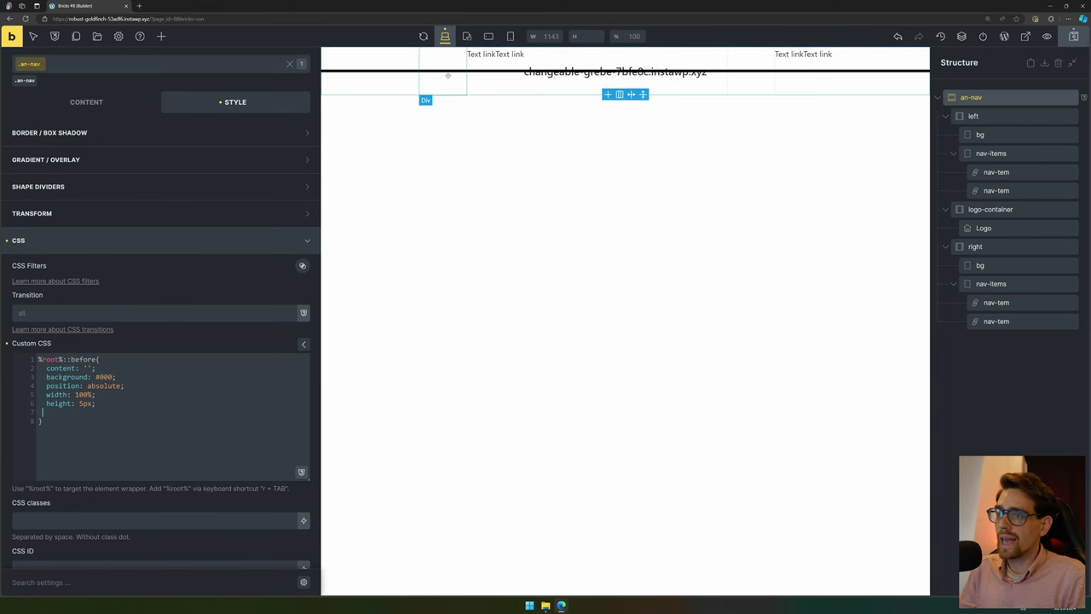
text(top:-5px;)
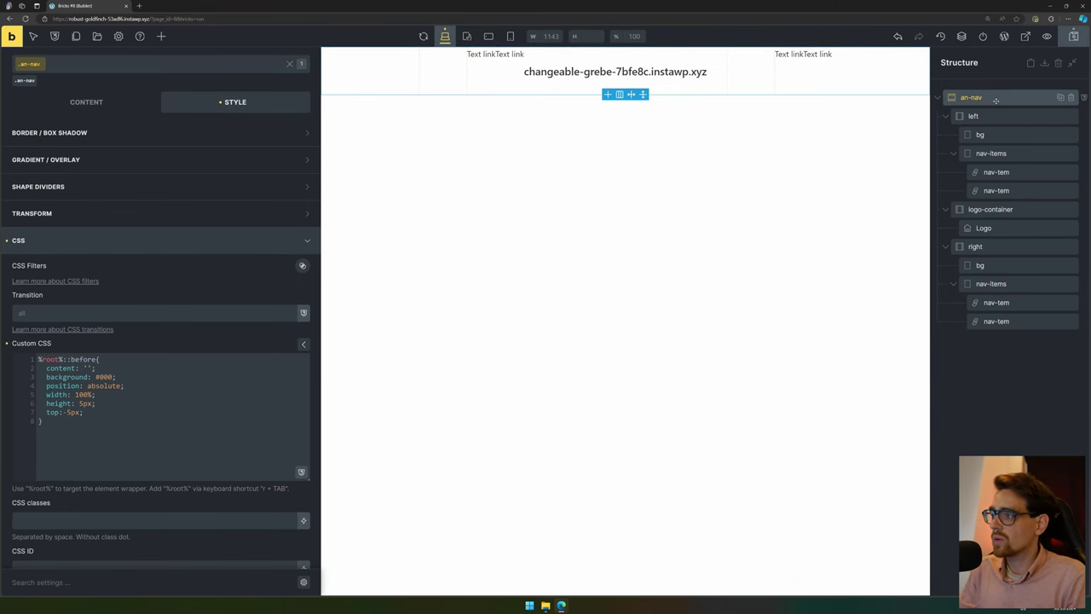
Set the position of the .an-nav class to relative and its top margin to 5px.
scroll(271, 99, up, 2)
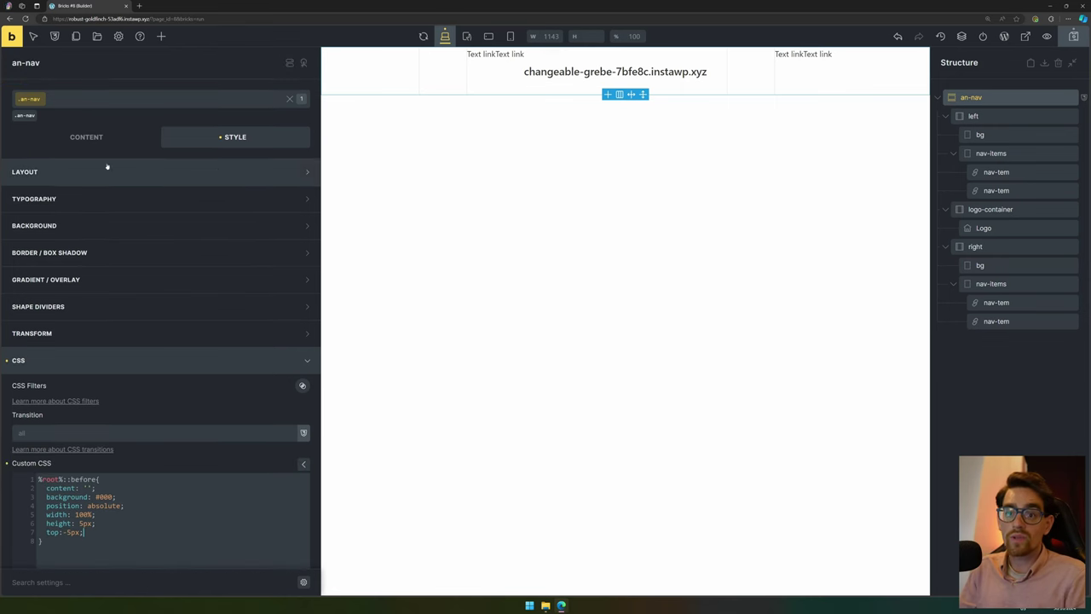
click(106, 170)
scroll(110, 280, down, 4)
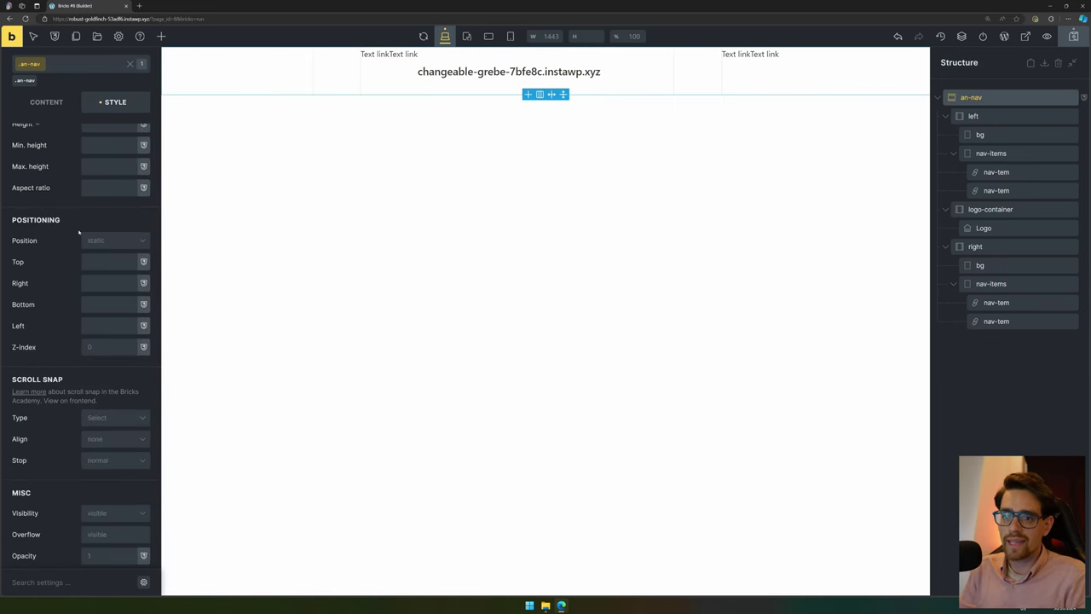
click(98, 243)
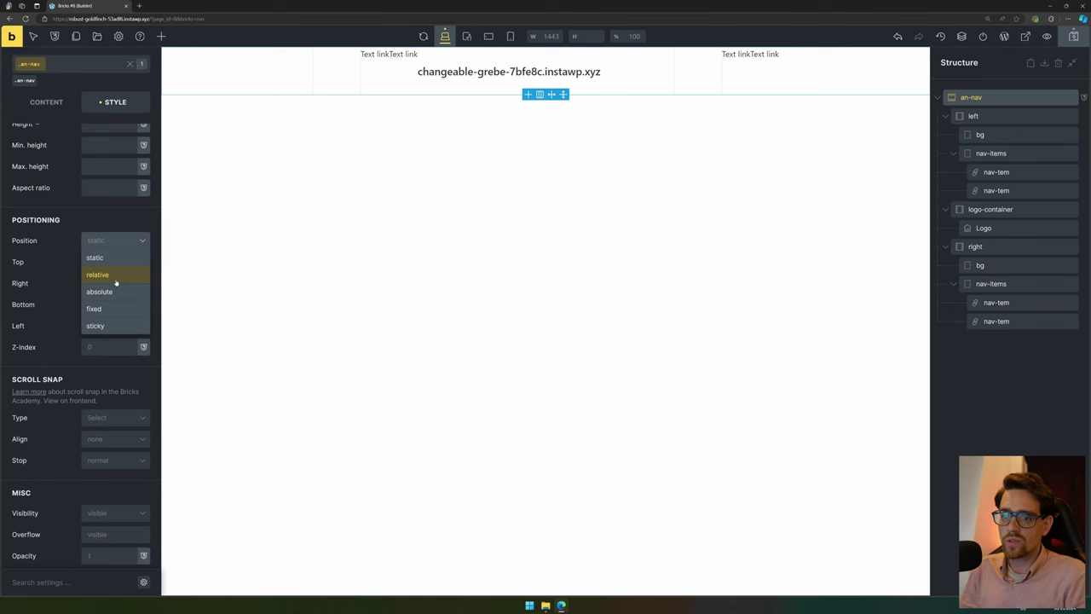
click(116, 282)
scroll(73, 241, up, 4)
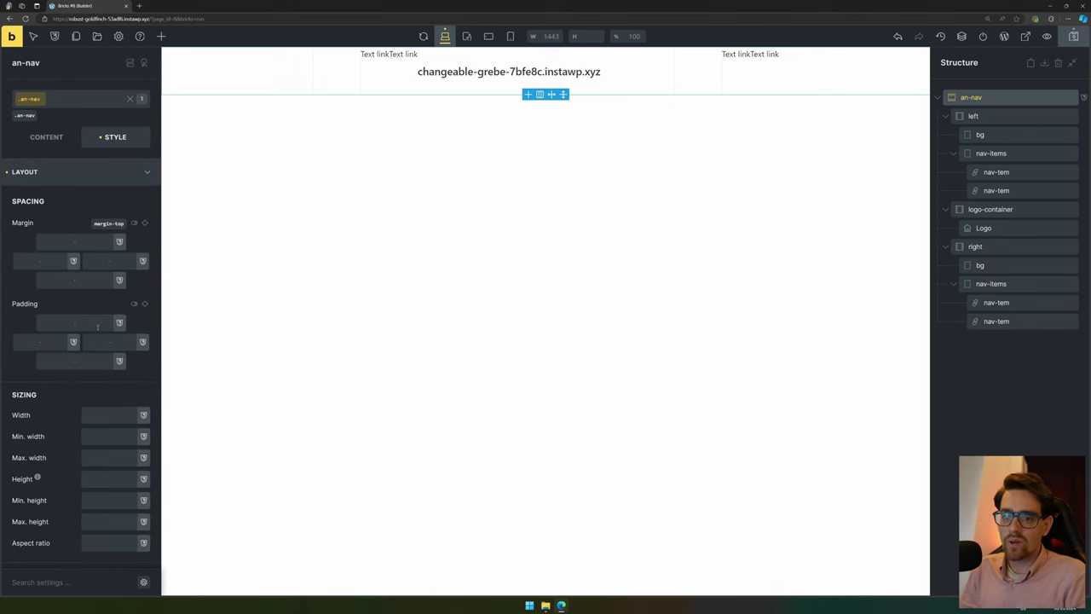
text(5px)
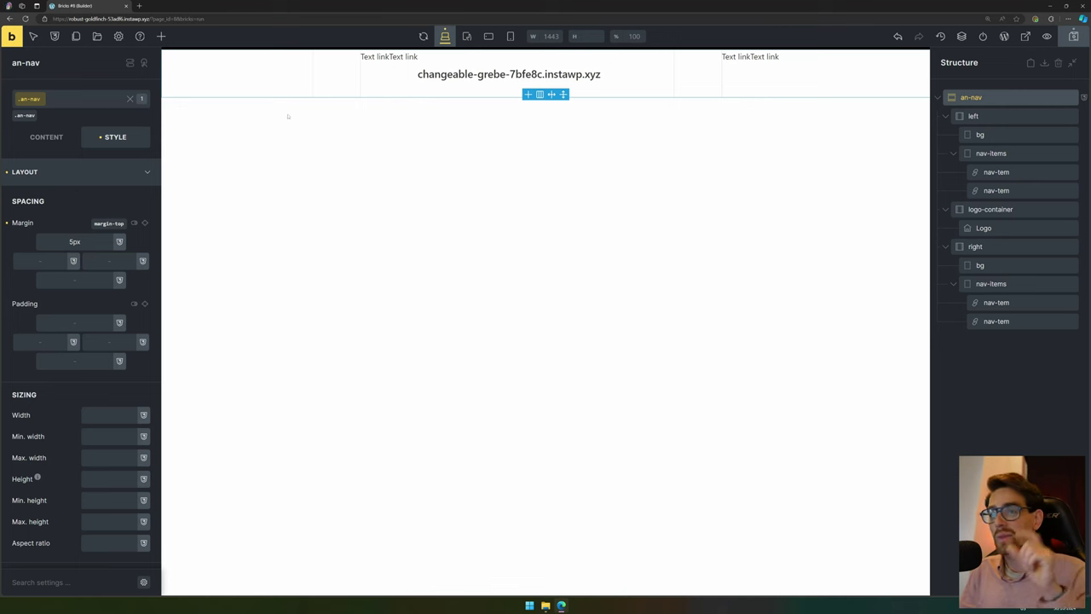
Create a global CSS class named an-nav__left on the left container.
click(1006, 115)
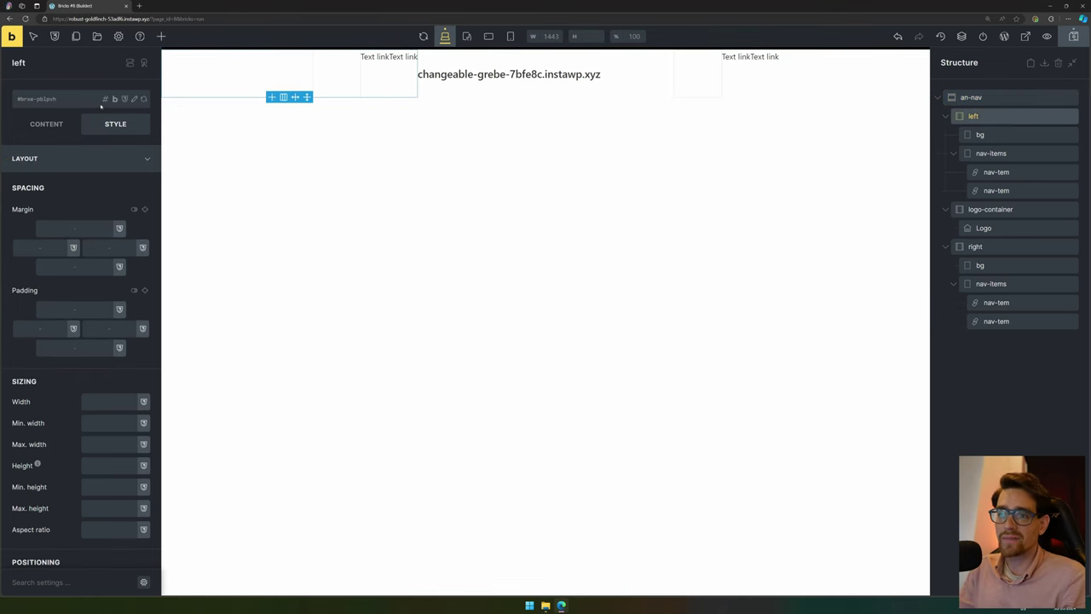
click(71, 104)
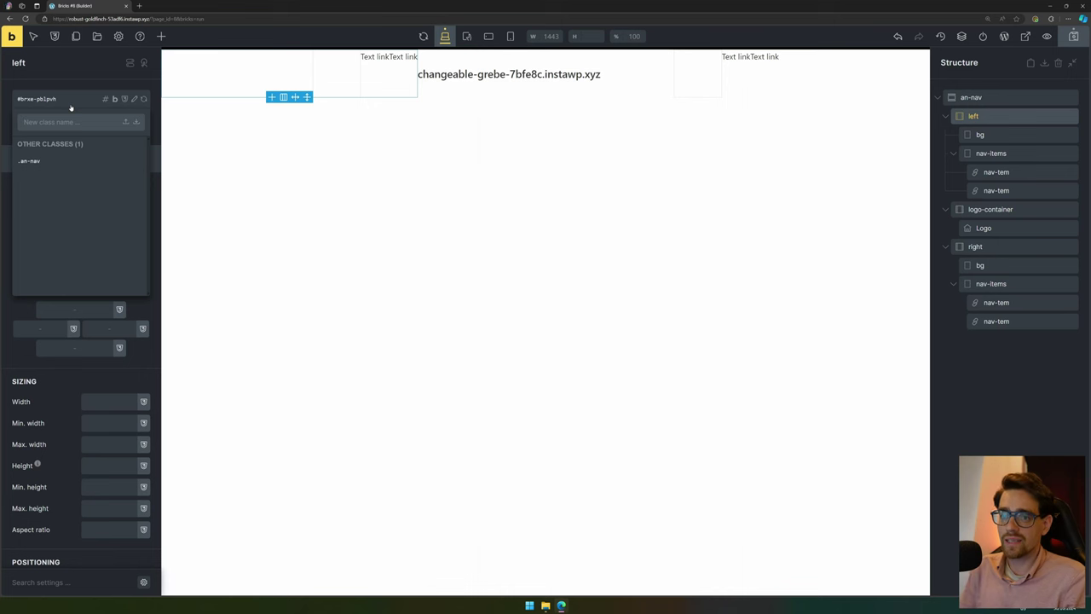
text(an-nav__left)
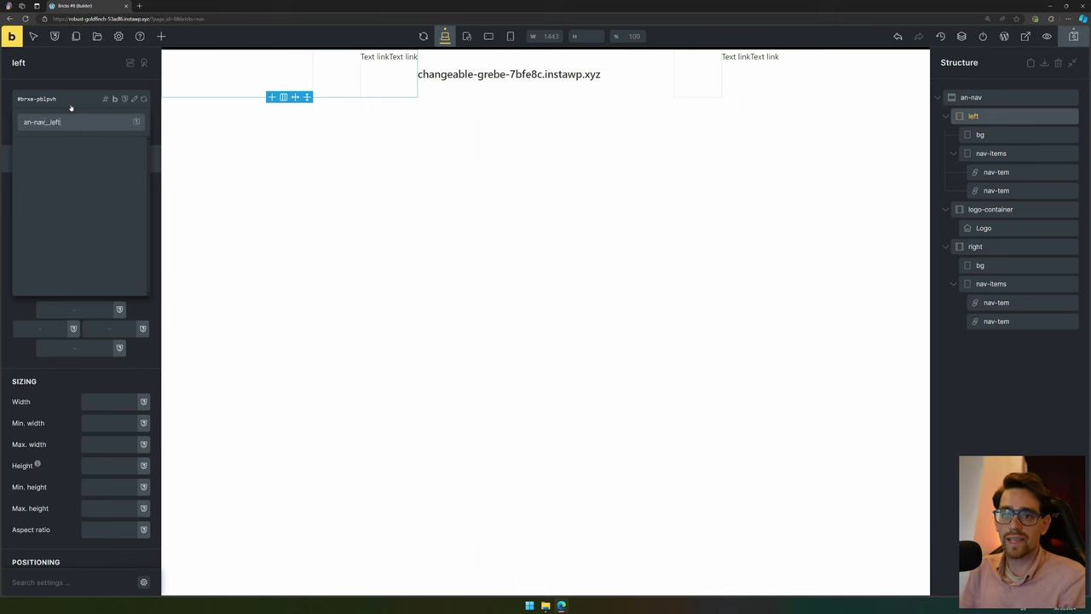
key(Return)
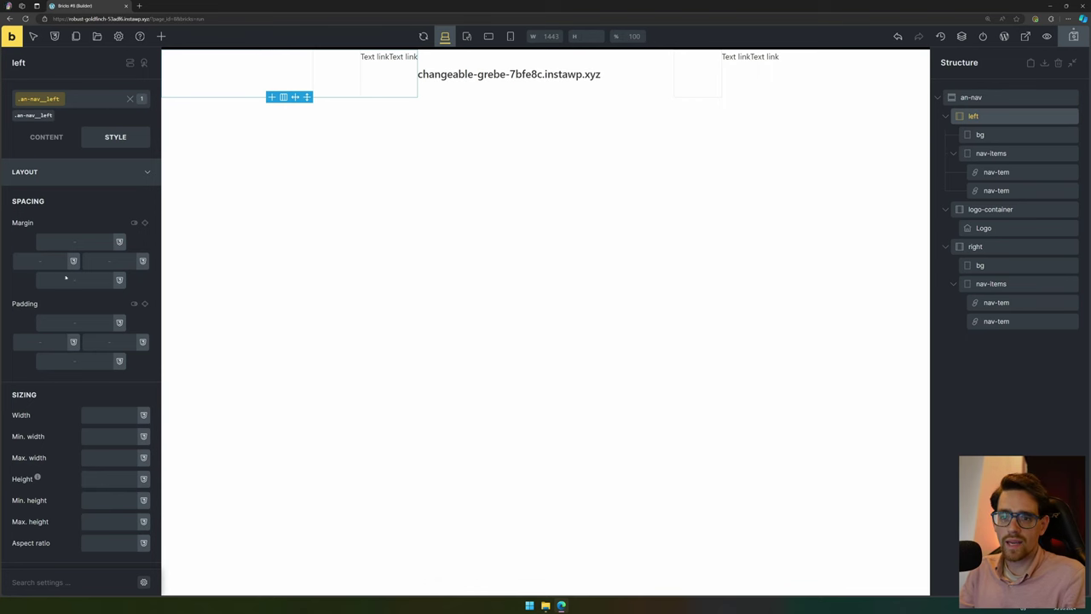
Set the height and minimum height of the .an-nav__left class to 29px and its position to relative.
click(112, 479)
text(29px)
click(118, 498)
text(29px)
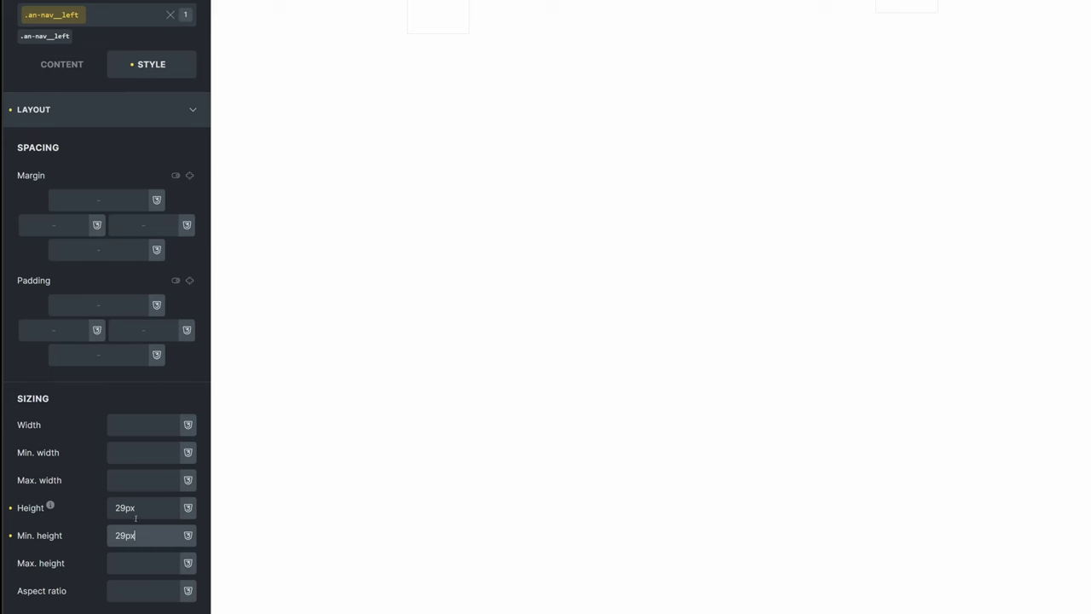
scroll(136, 518, down, 2)
click(165, 475)
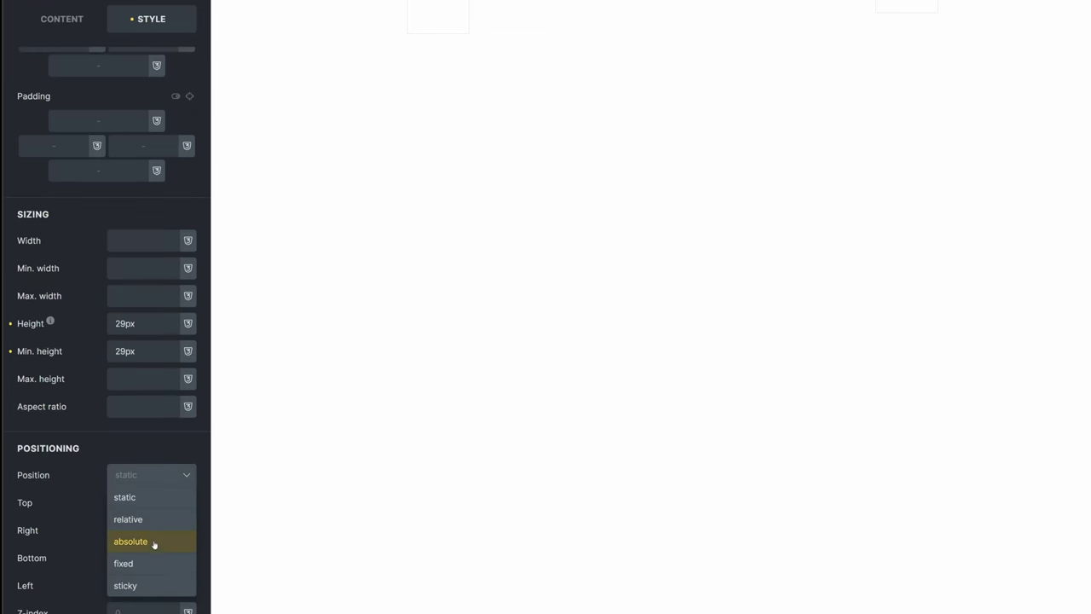
click(155, 520)
scroll(168, 350, down, 2)
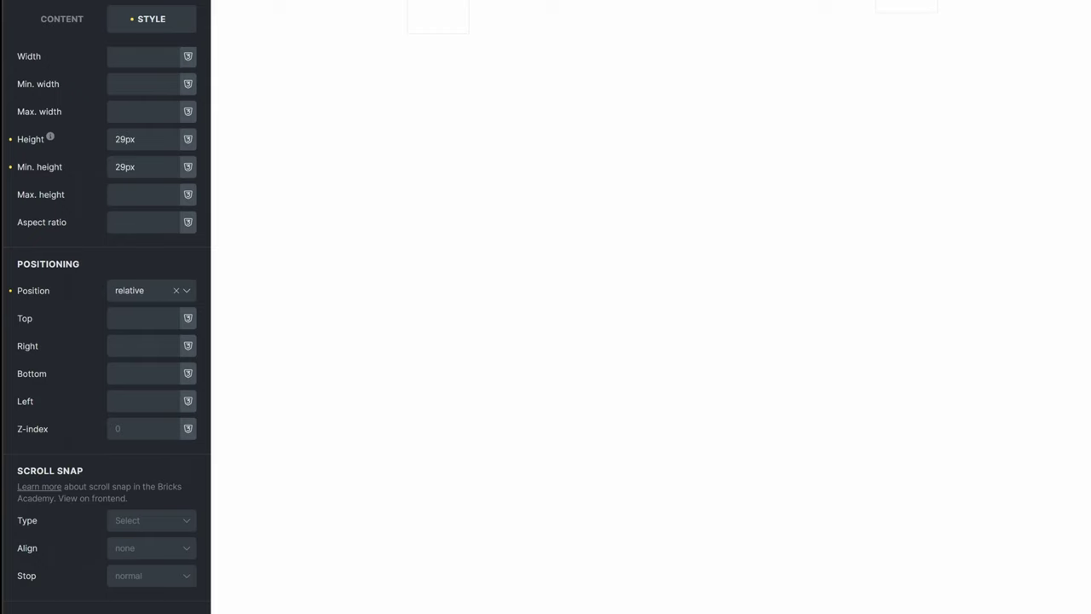
Clear the direction set on the right container's ID and create a global CSS class named an-nav__right on the container.
click(62, 19)
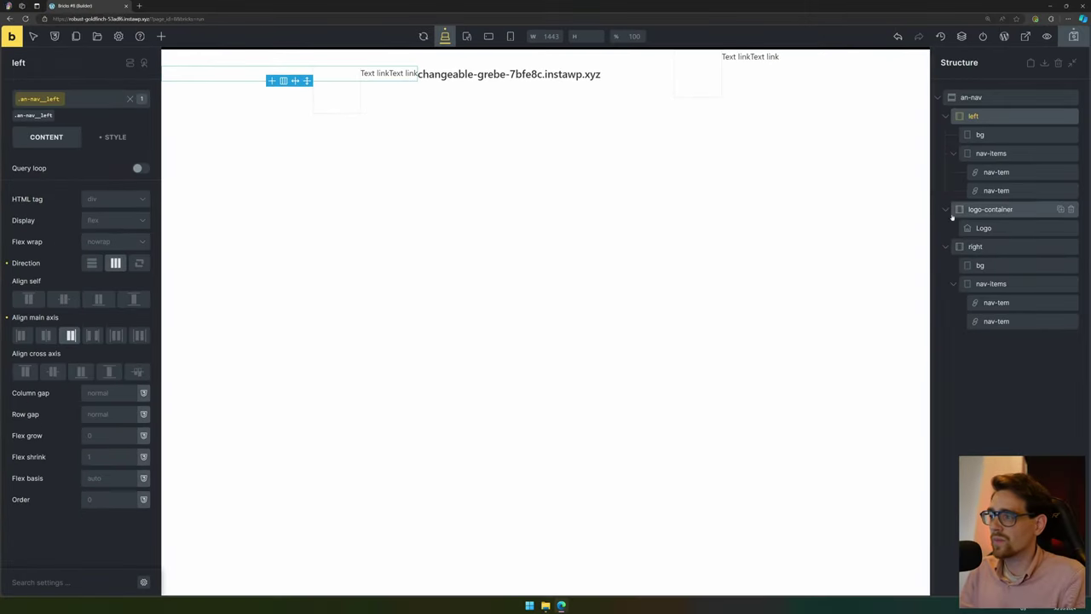
click(1003, 248)
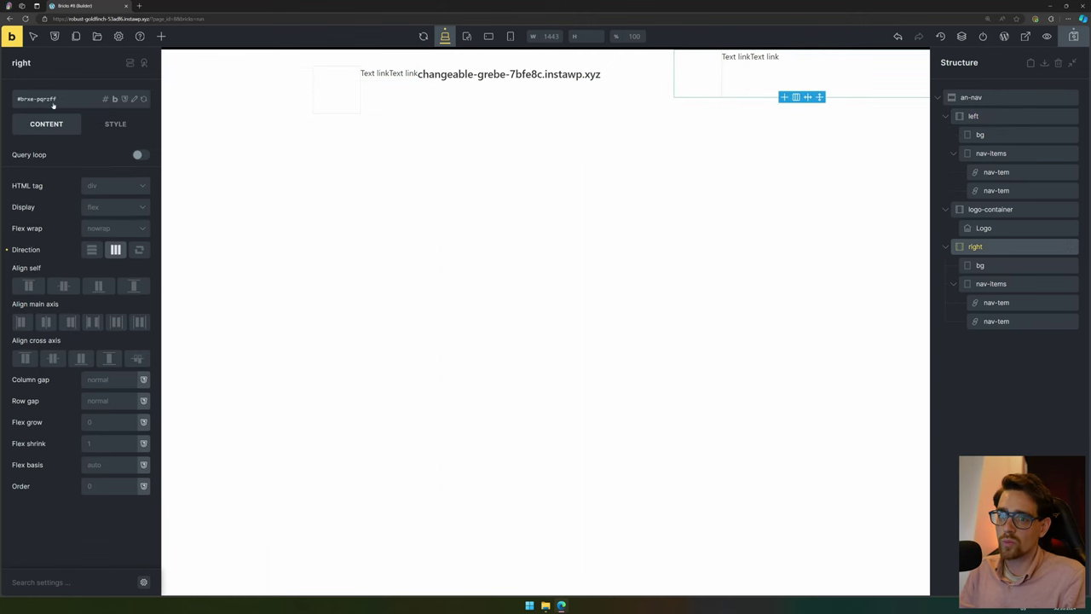
click(6, 249)
click(74, 100)
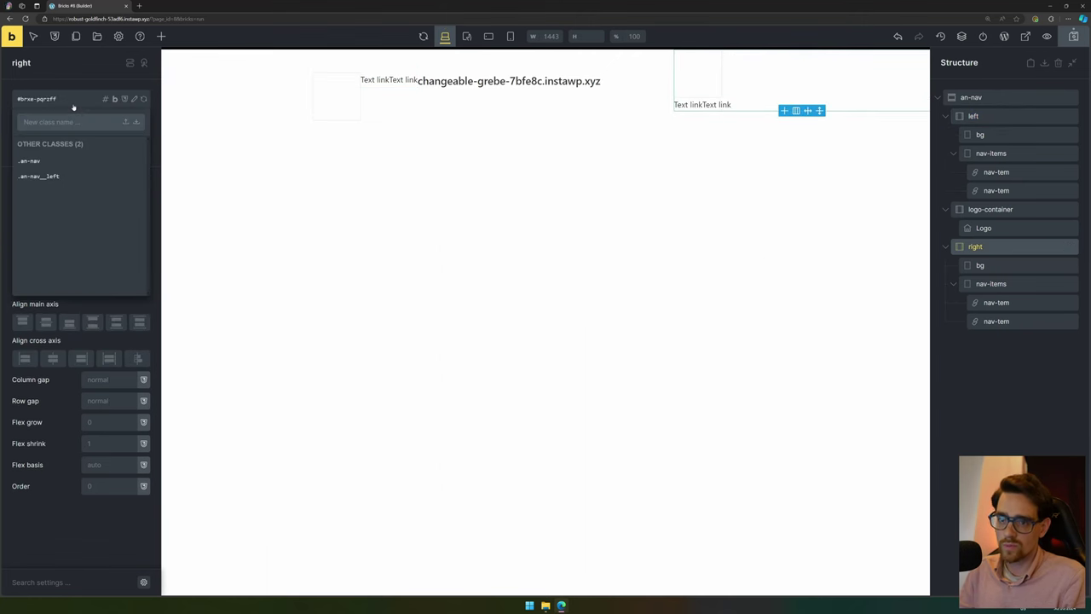
text(an-nav__right)
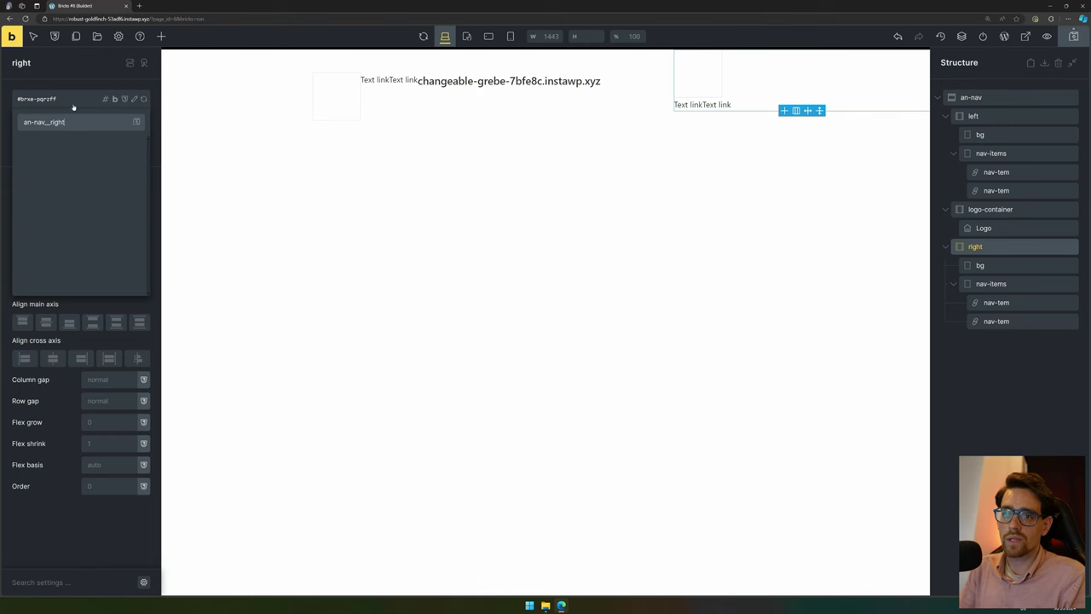
key(Return)
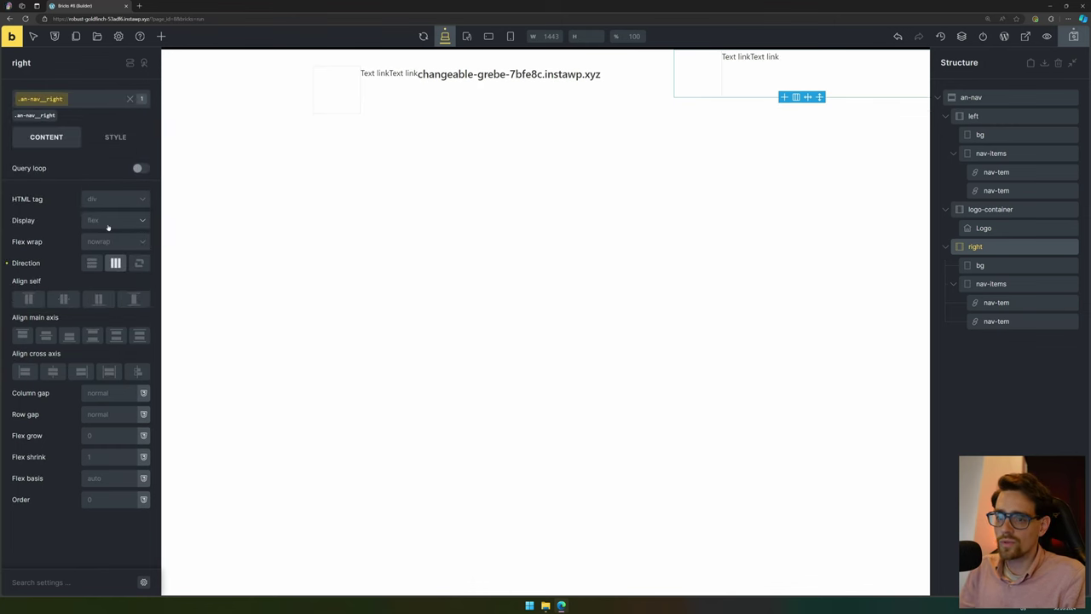
Align the .an-nav__right row to the start of its main axis, and center the cross axis of both .an-nav__right and .an-nav__left.
click(46, 335)
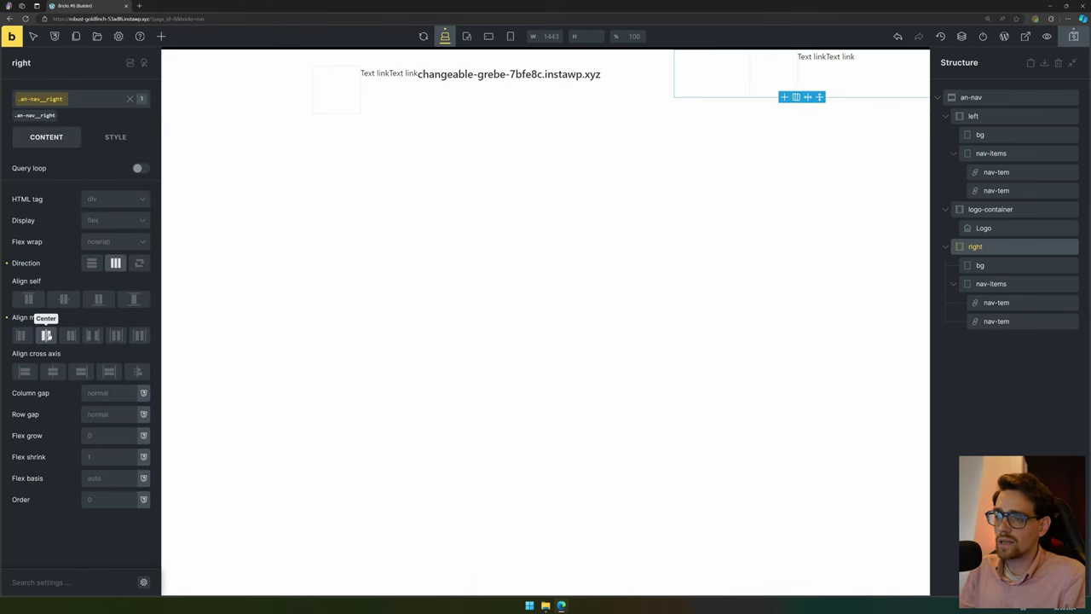
click(21, 335)
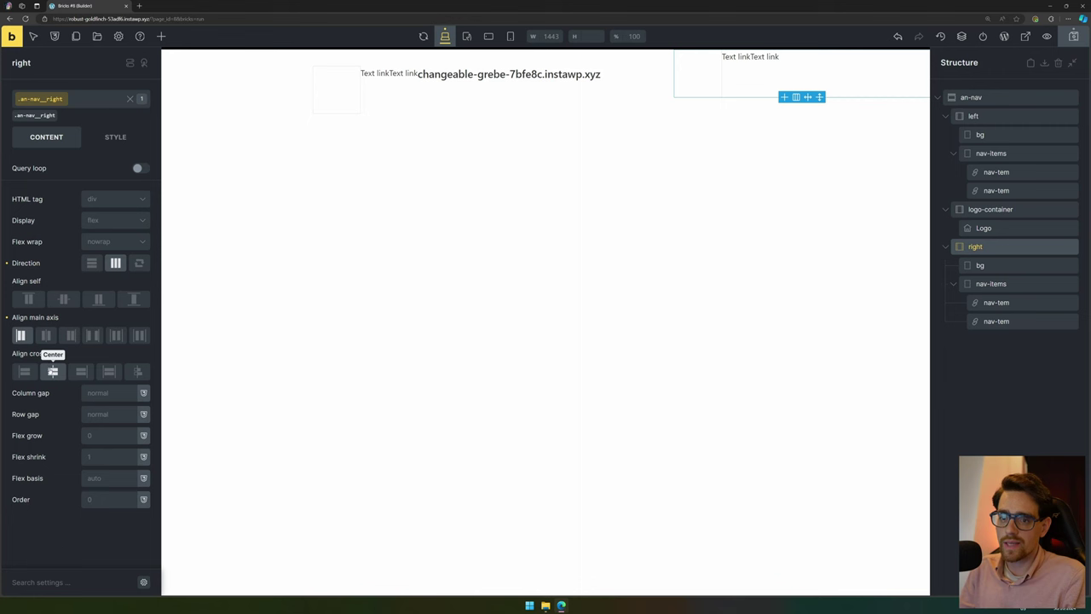
click(52, 371)
click(1006, 116)
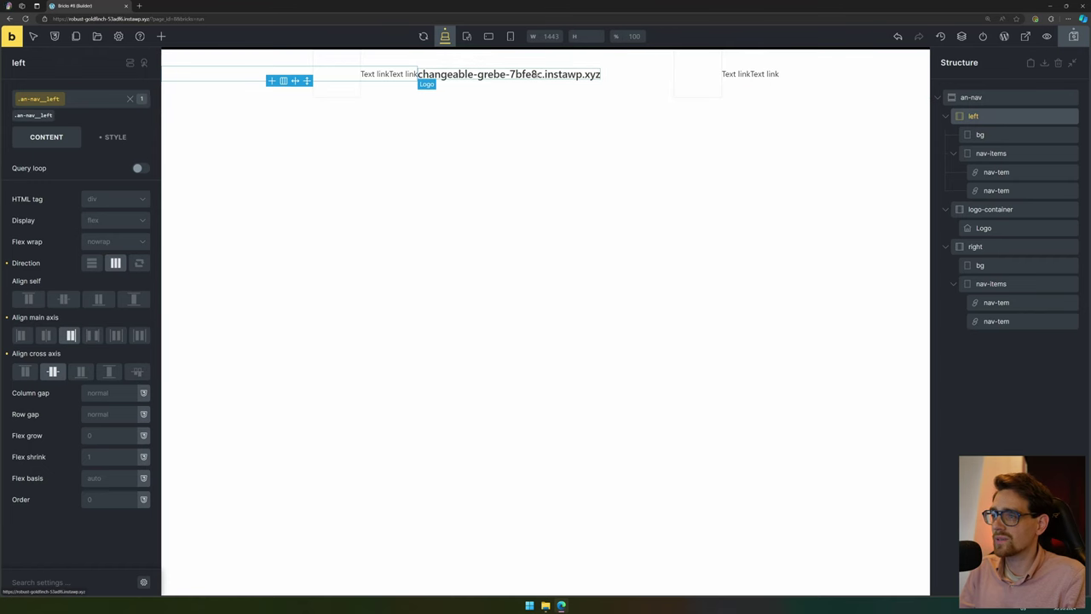
Switch to File Explorer and extract the apple notch assets archive in the Downloads folder.
click(597, 74)
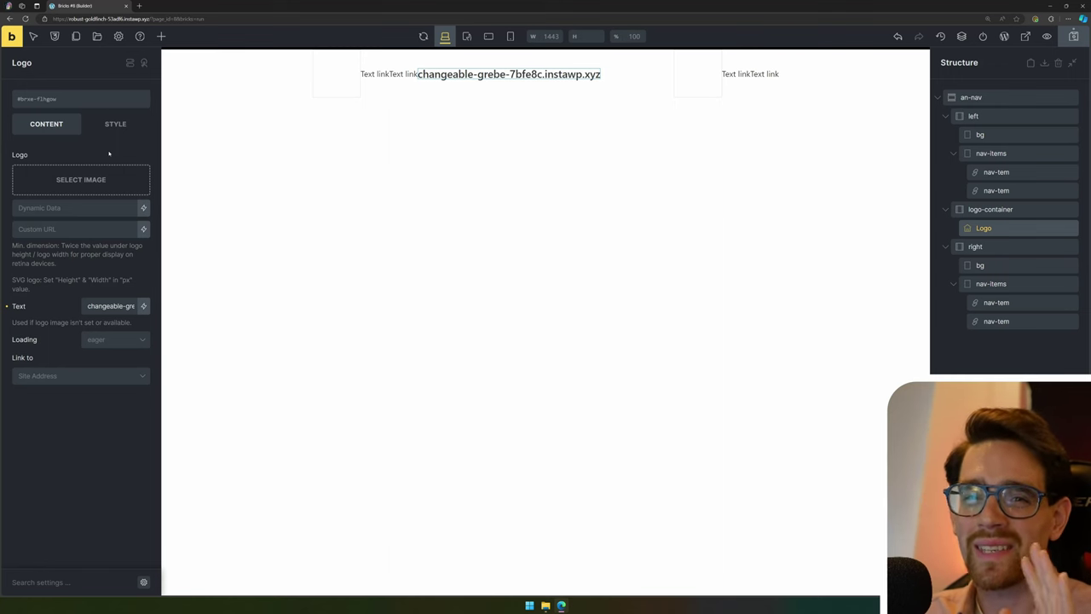
key(alt+Tab)
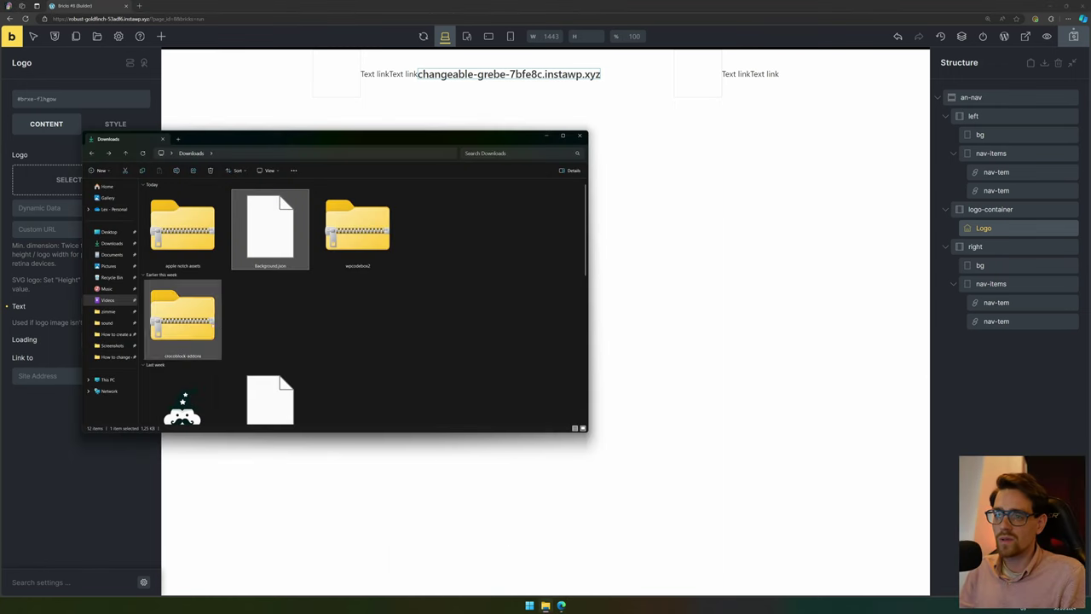
click(189, 237)
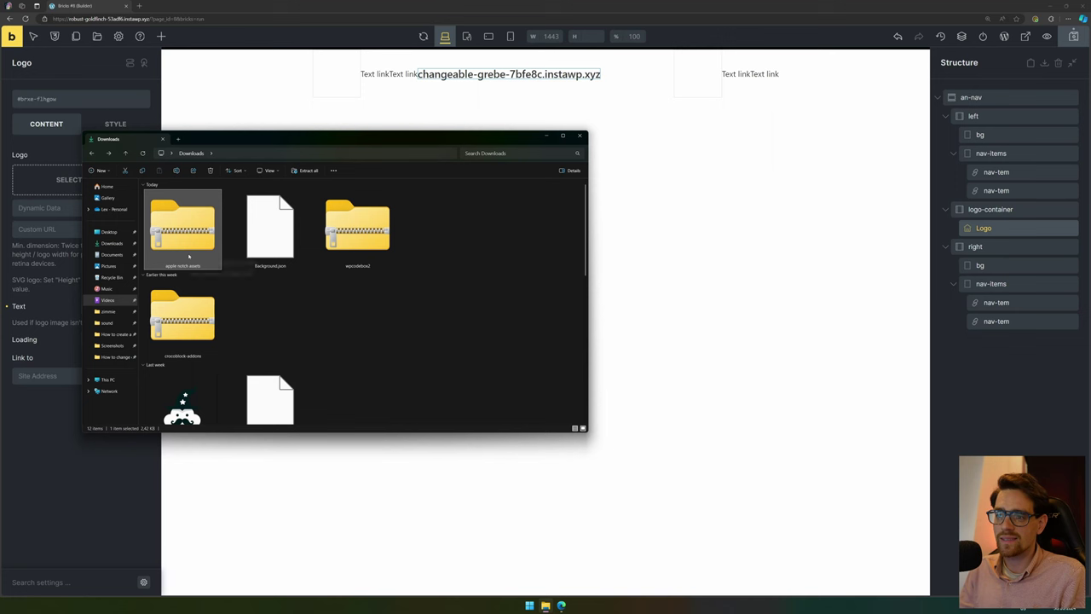
right_click(182, 223)
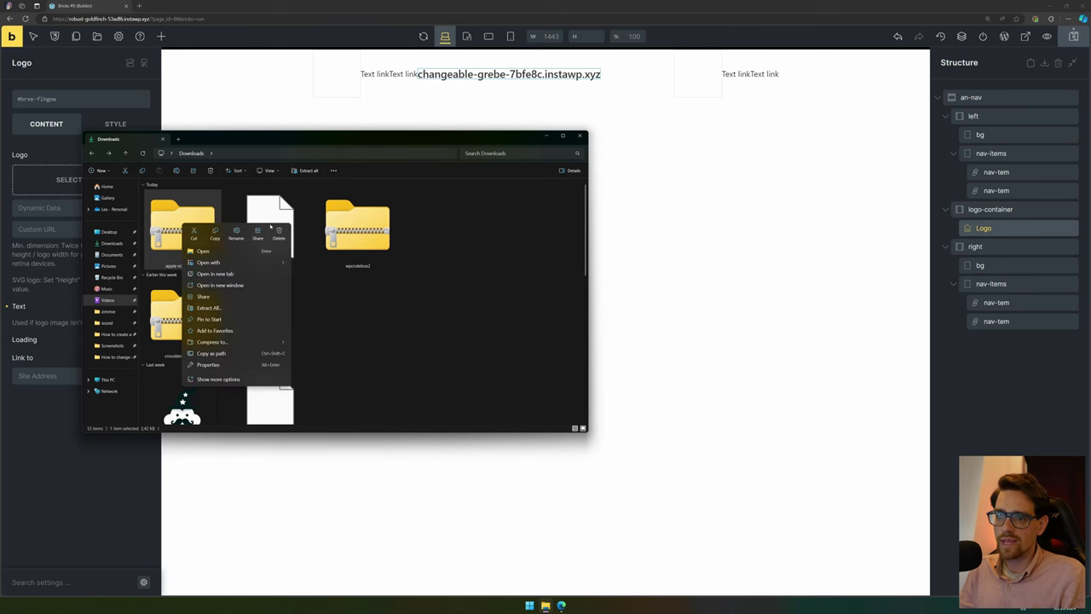
click(214, 318)
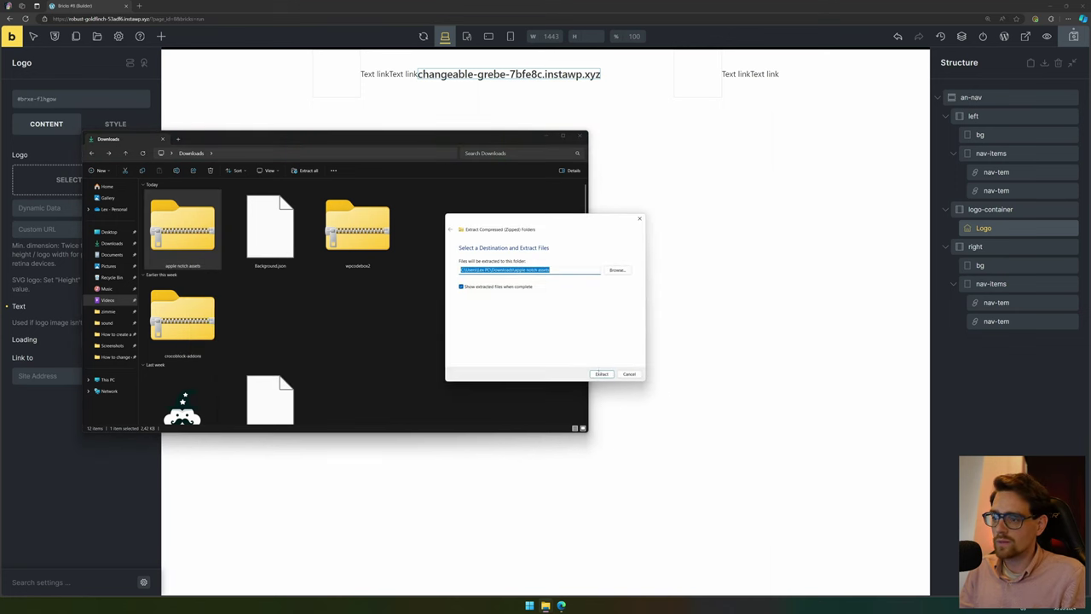
click(601, 374)
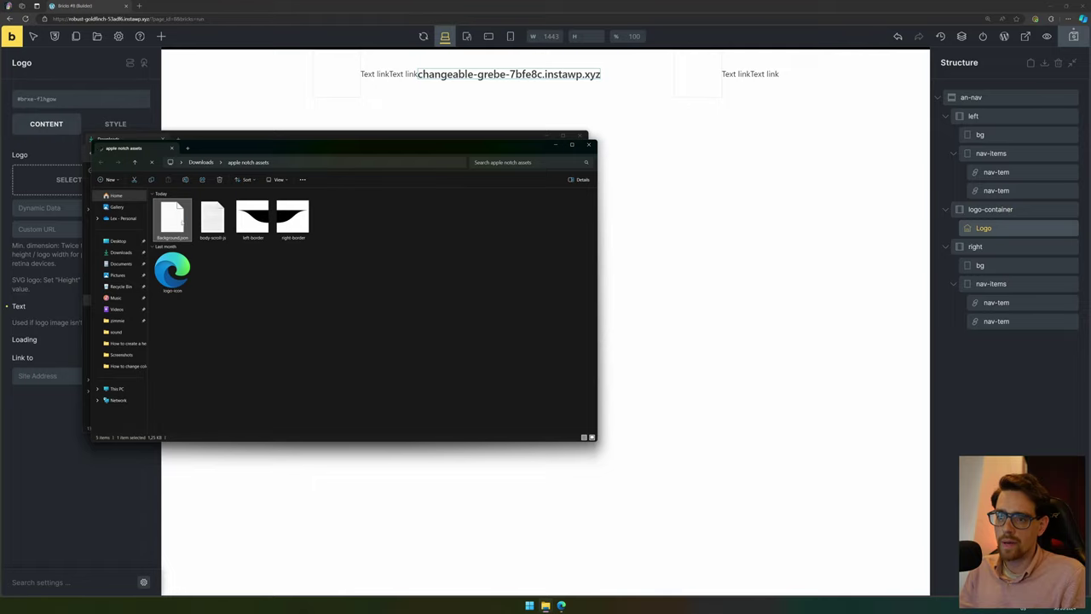
Copy the entire contents of Background.json and paste it into the Bricks page, allowing clipboard access.
mouse_move(191, 228)
mouse_down()
mouse_move(910, 406)
mouse_move(1038, 402)
mouse_move(175, 229)
mouse_up()
double_click(173, 220)
key(ctrl+a)
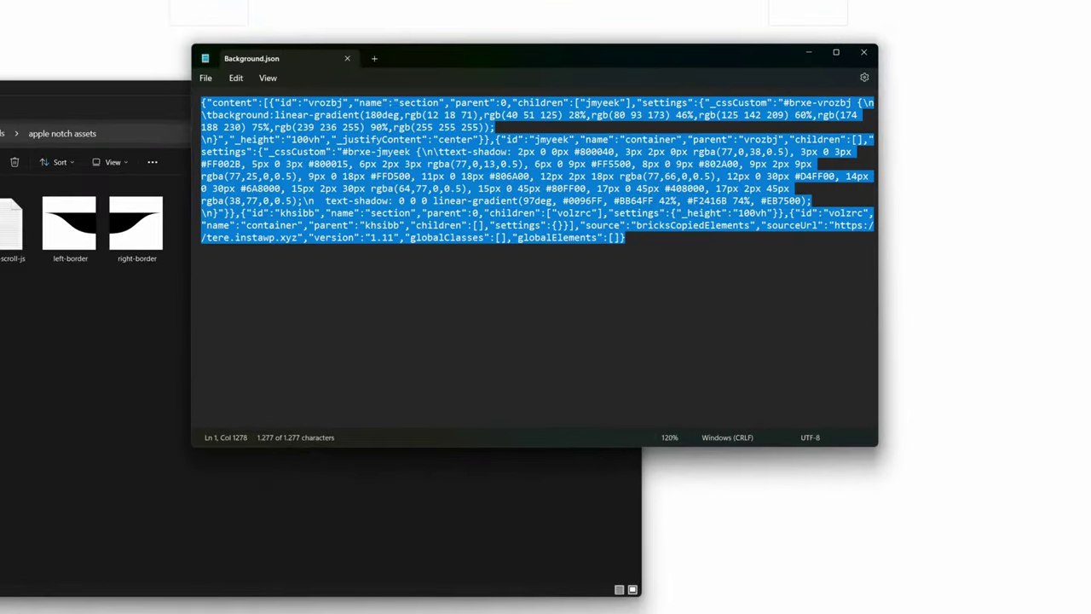
key(alt+Tab)
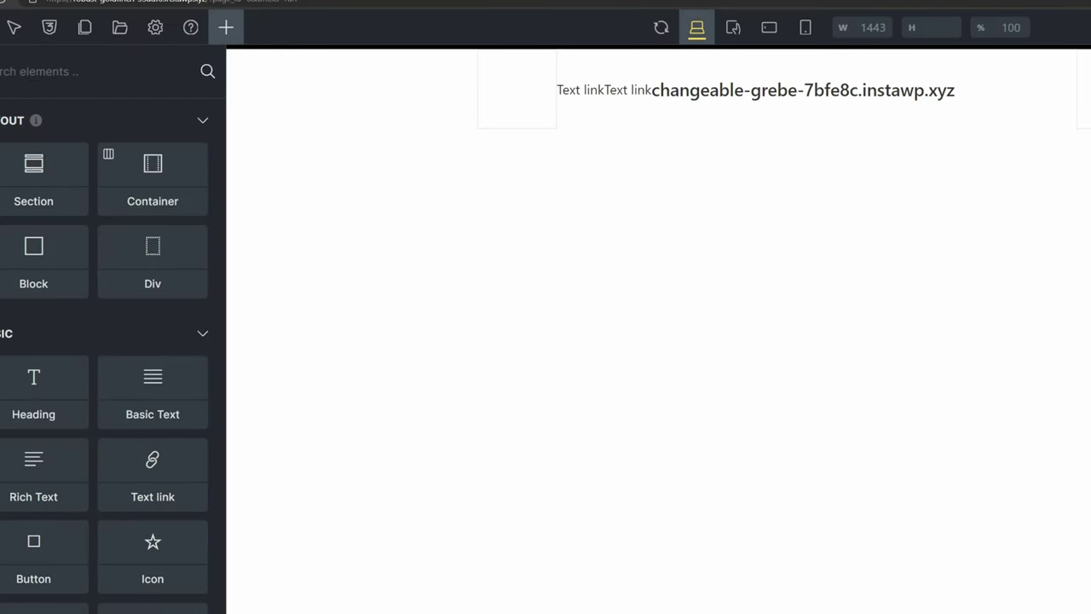
key(ctrl+v)
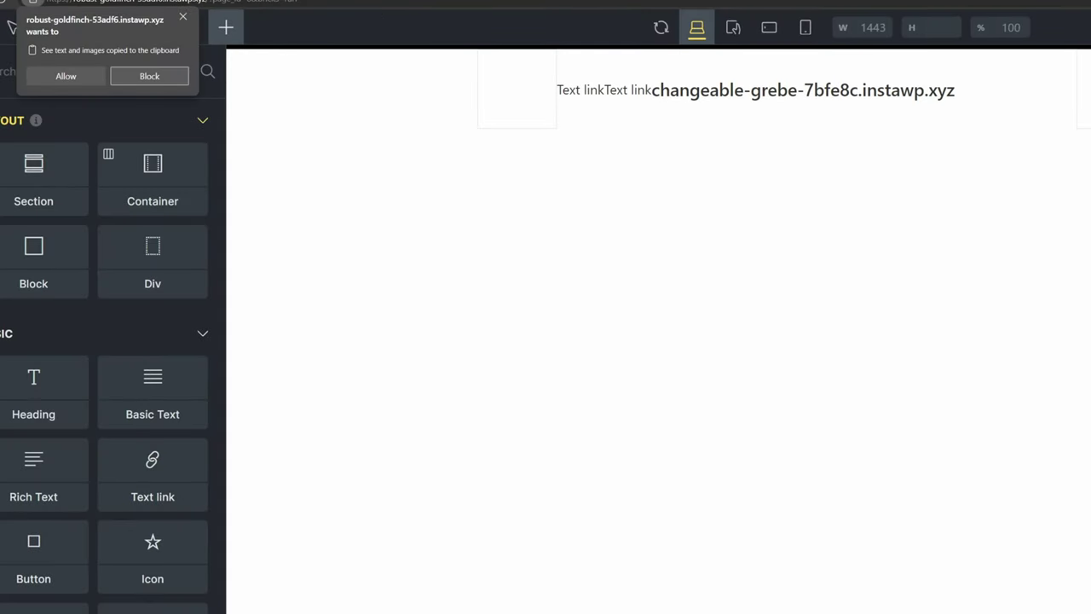
click(66, 76)
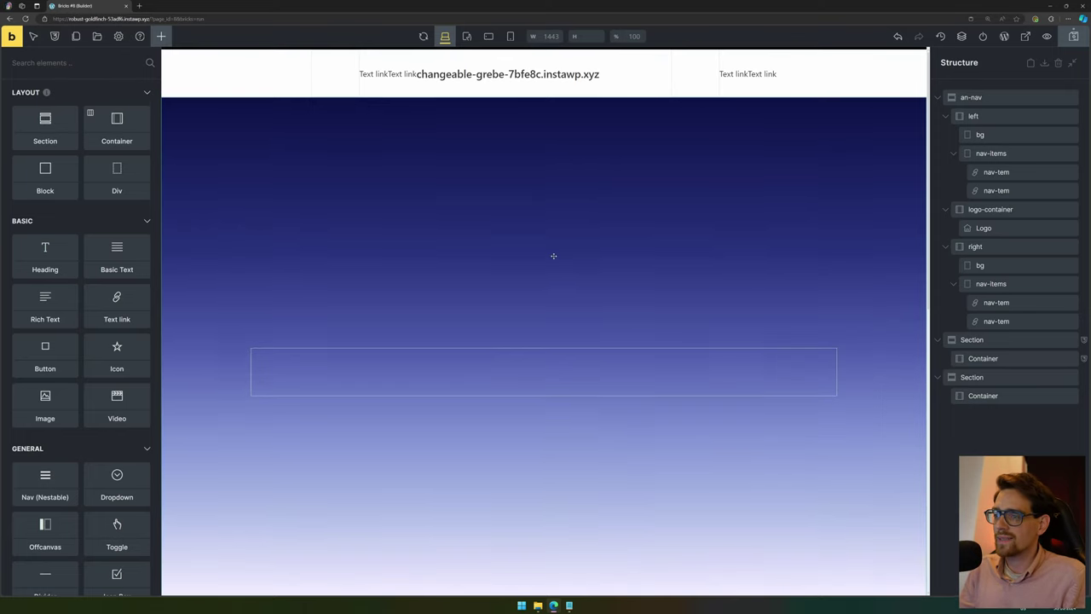
Upload the left-border, right-border and logo-icon files to the media library and insert logo-icon.svg as the Logo element's image.
key(alt+Tab)
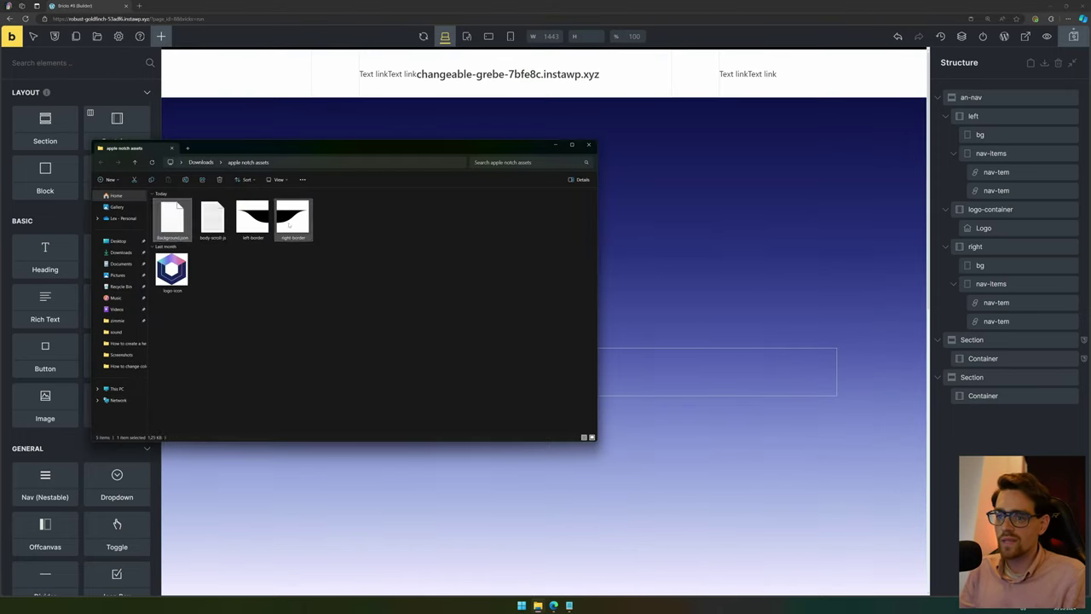
click(293, 226)
click(251, 227)
ctrl+click(293, 221)
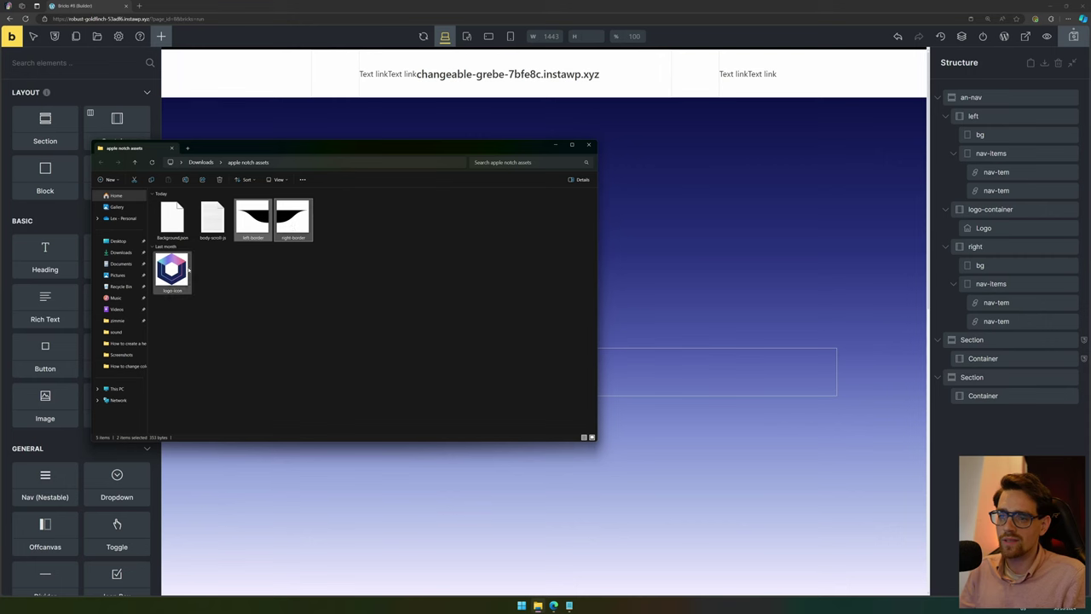
ctrl+click(171, 269)
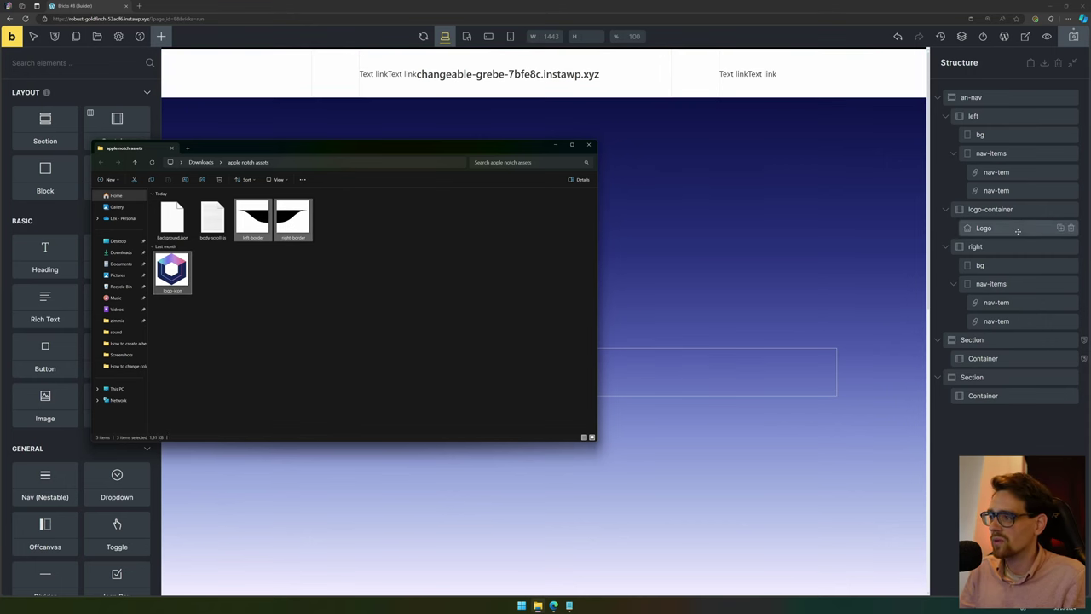
click(1018, 228)
click(84, 178)
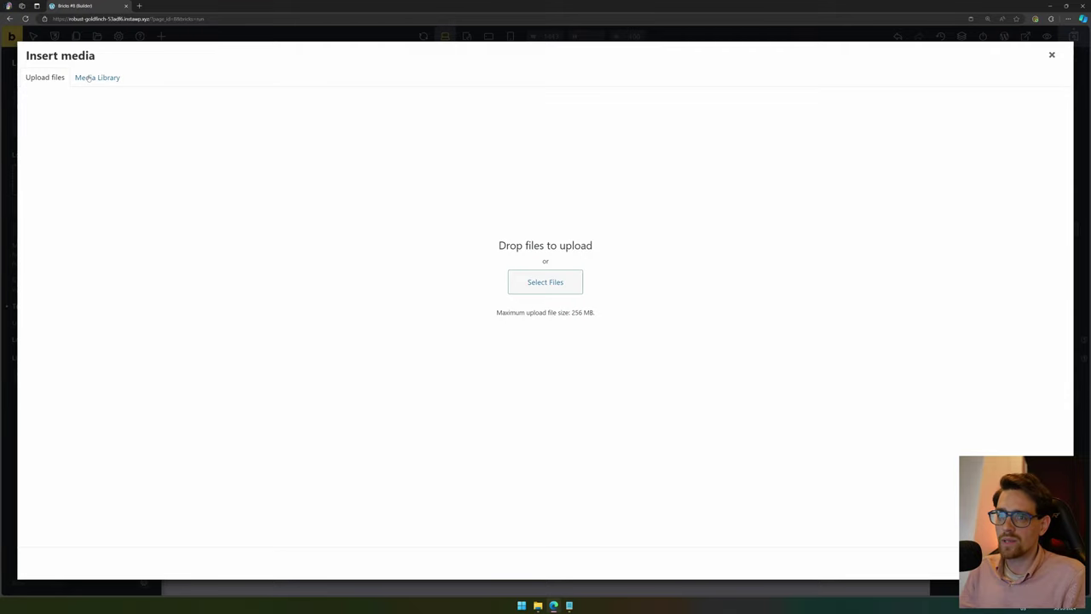
key(alt+Tab)
drag(253, 219, 770, 256)
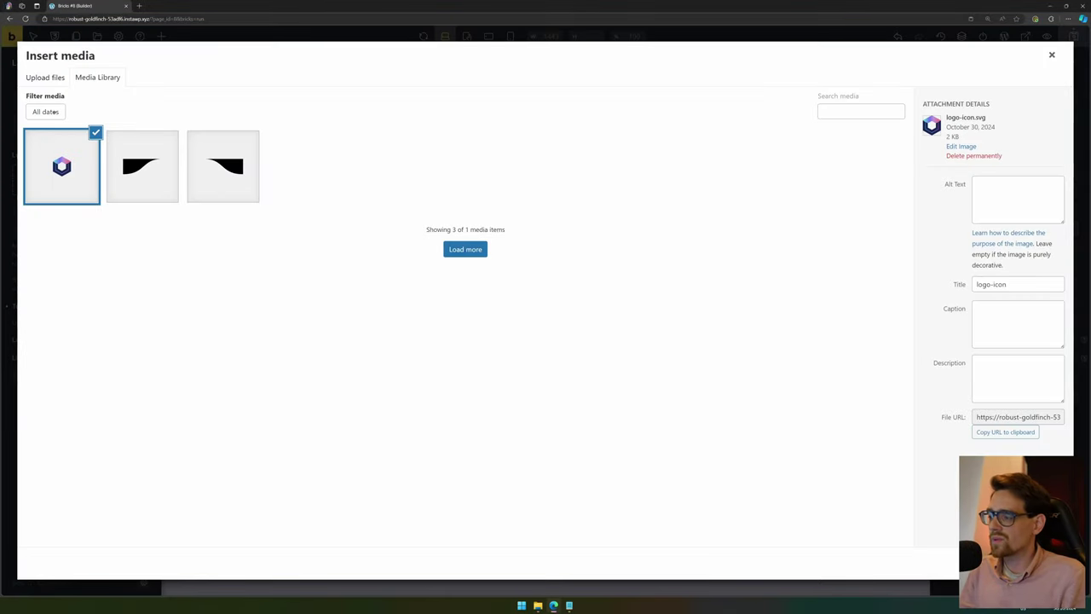
click(1031, 562)
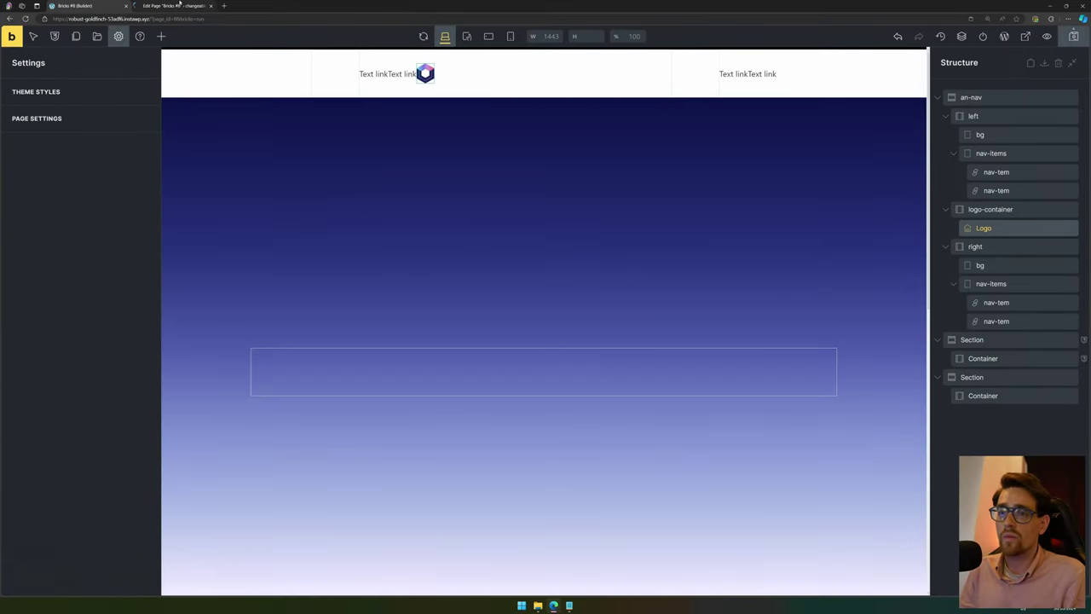
Check the SVG uploads permission for administrators in the general Bricks settings of the WordPress admin.
click(177, 5)
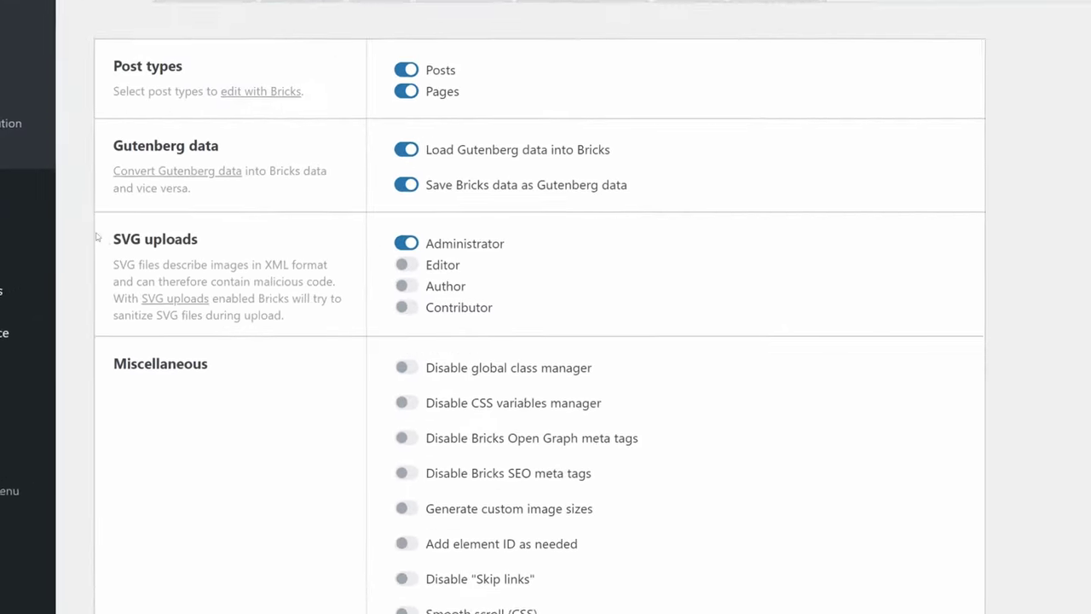
drag(111, 238, 182, 241)
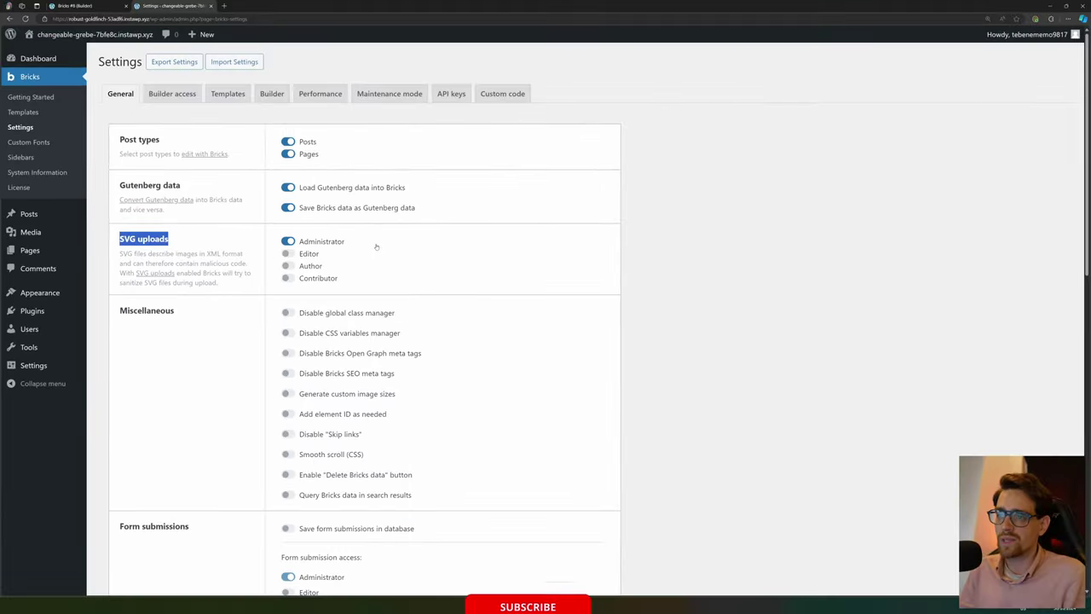
scroll(565, 253, down, 8)
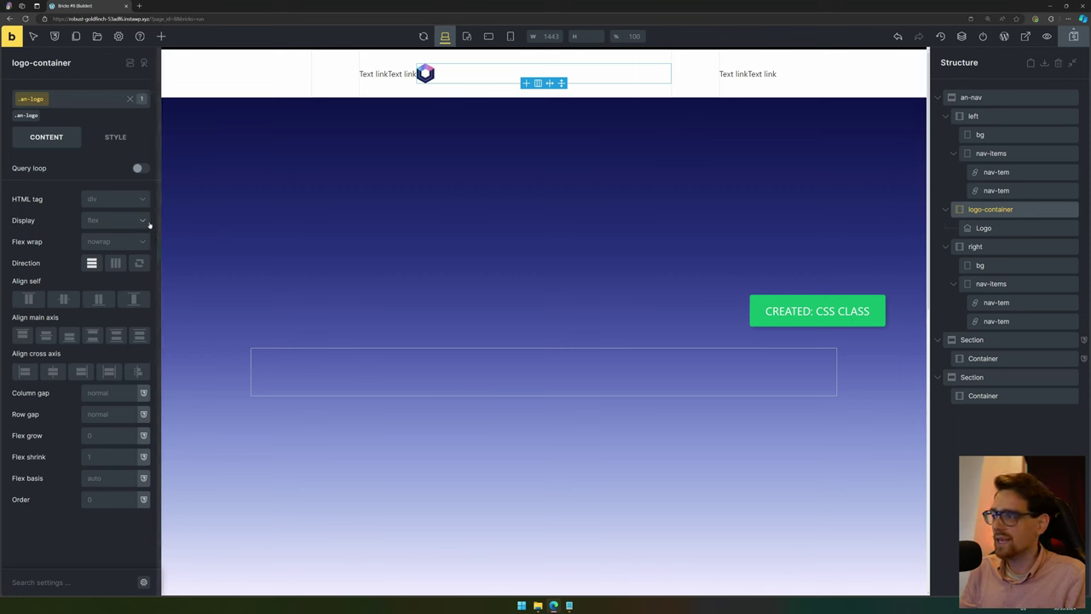
Set the .an-logo class to a flex row centered on both axes, with column gap and row gap 0.
click(114, 263)
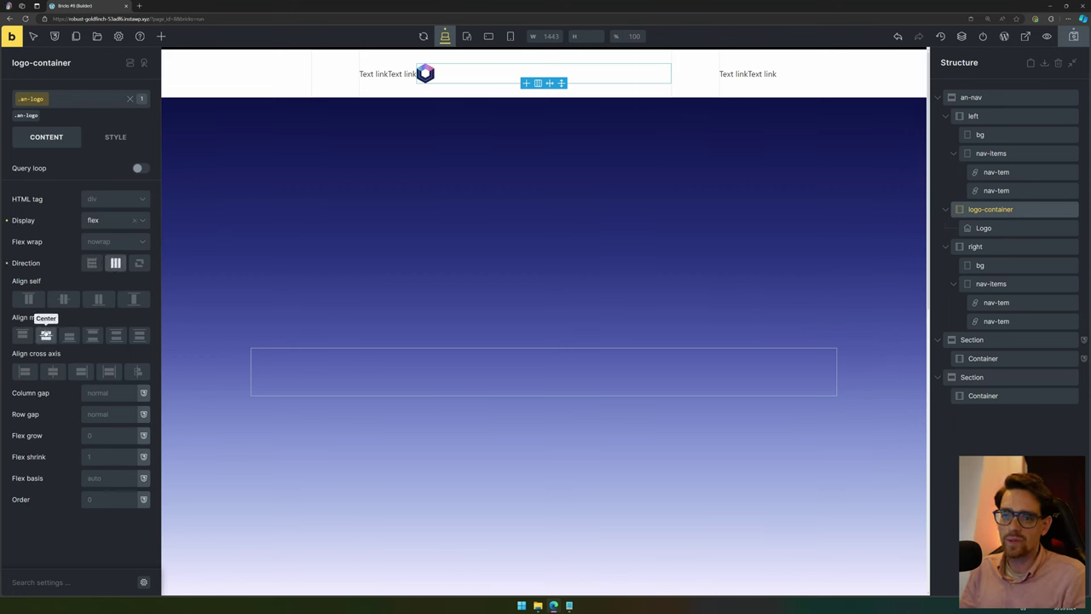
click(46, 335)
click(111, 392)
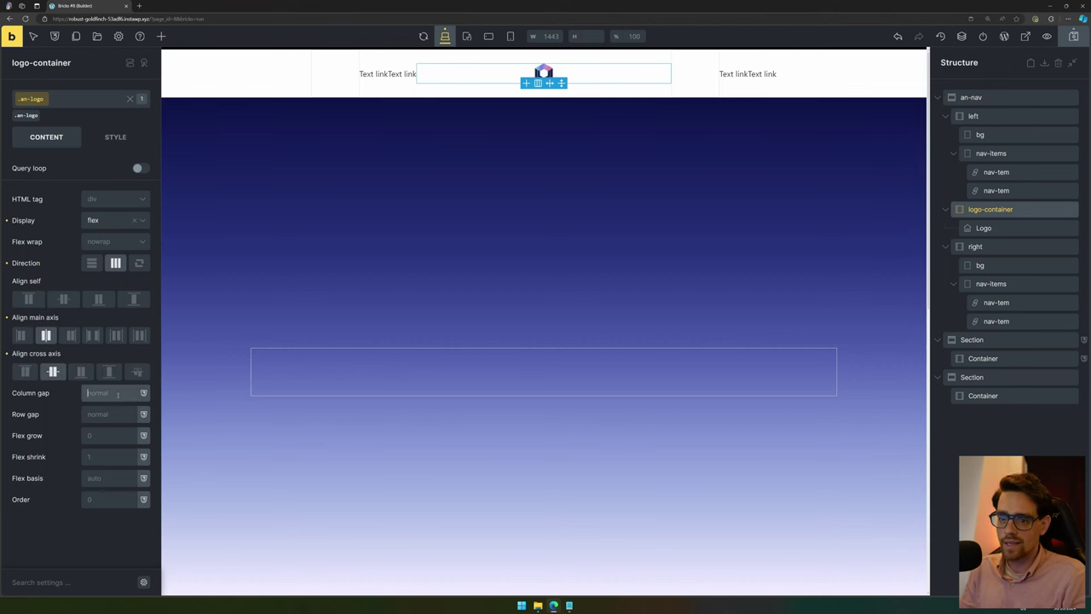
text(0)
click(113, 414)
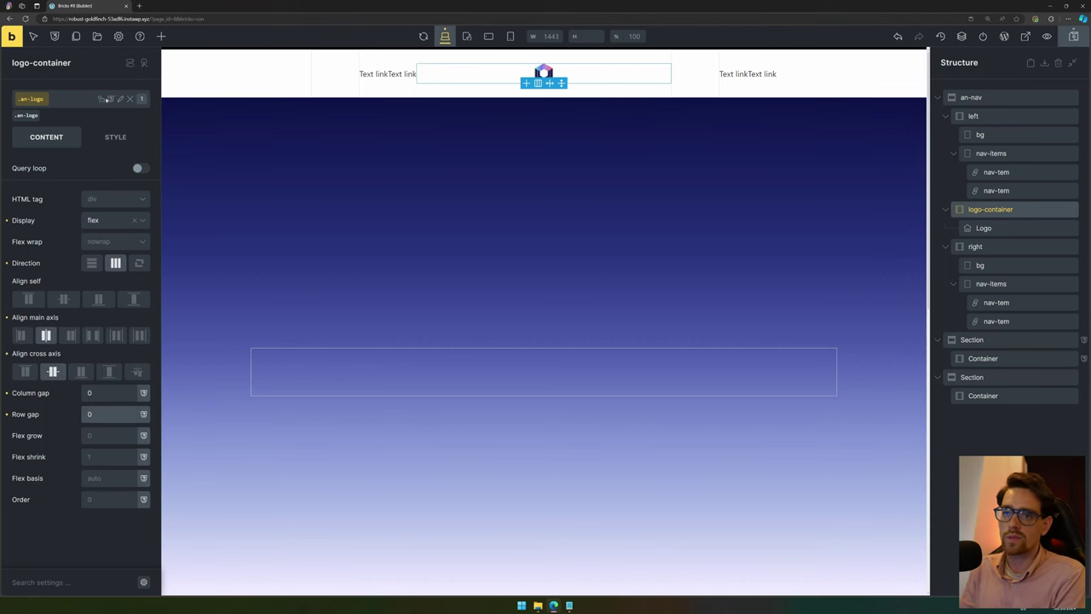
Set the width and height of the .an-logo class to 30px.
click(115, 137)
click(86, 173)
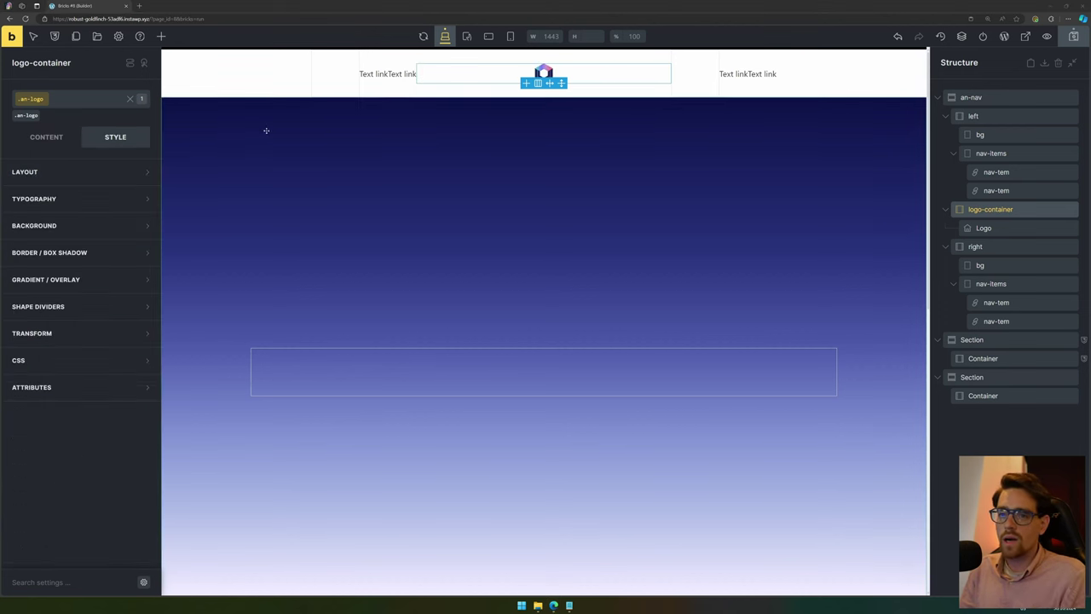
click(85, 173)
click(94, 413)
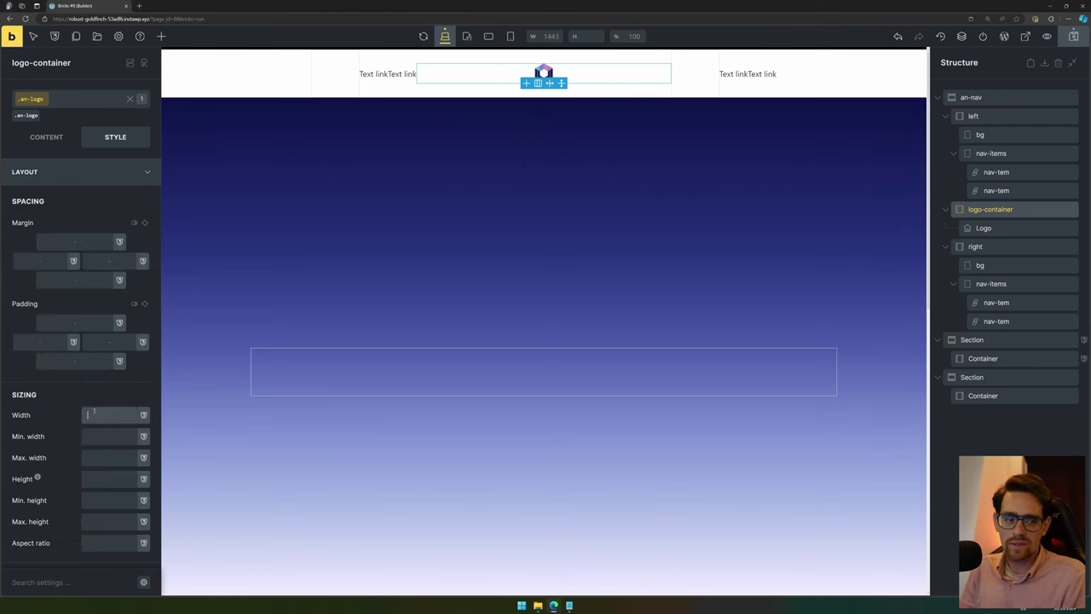
text(30px)
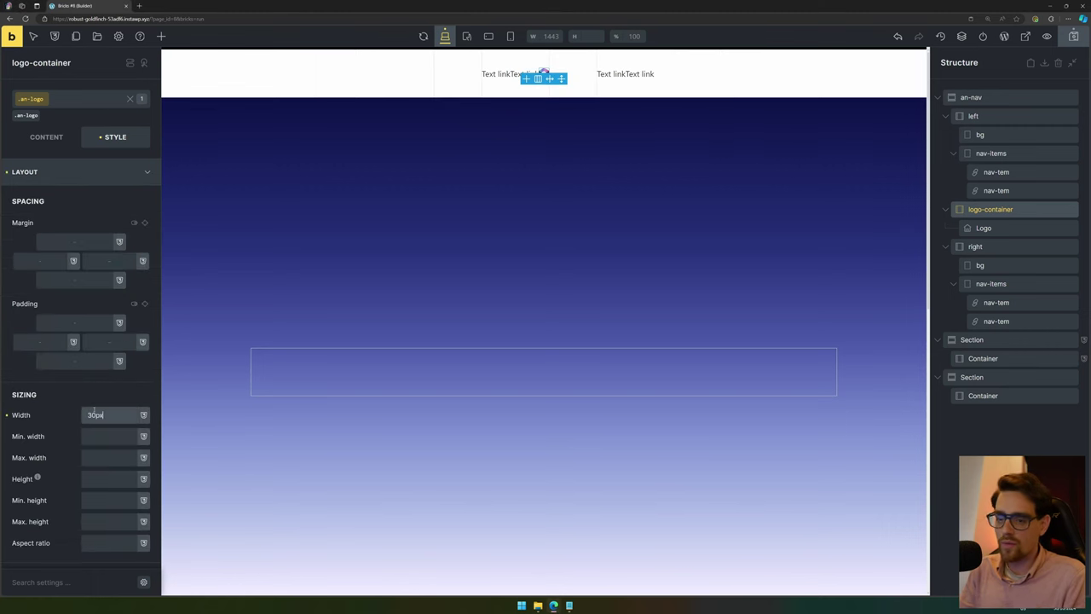
click(106, 478)
text(30px)
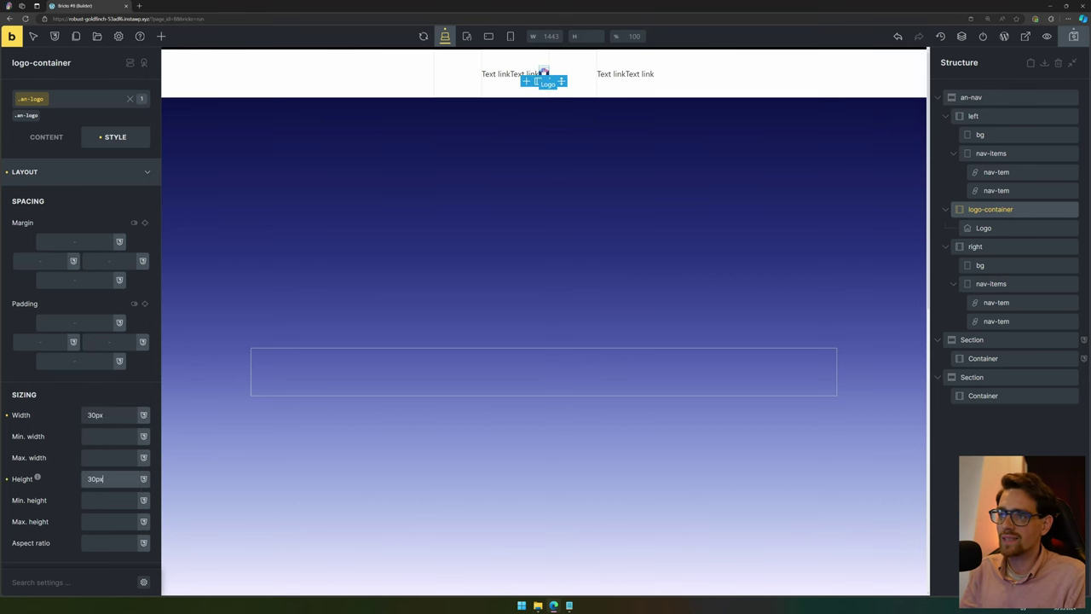
Set the background color of the .an-logo class to black.
click(114, 172)
click(113, 225)
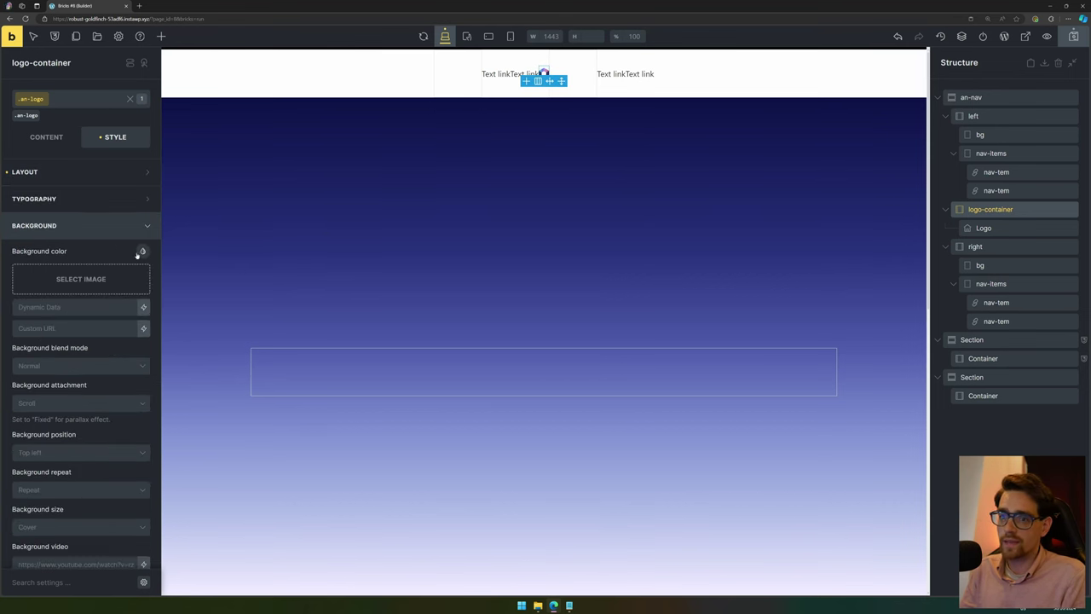
click(138, 252)
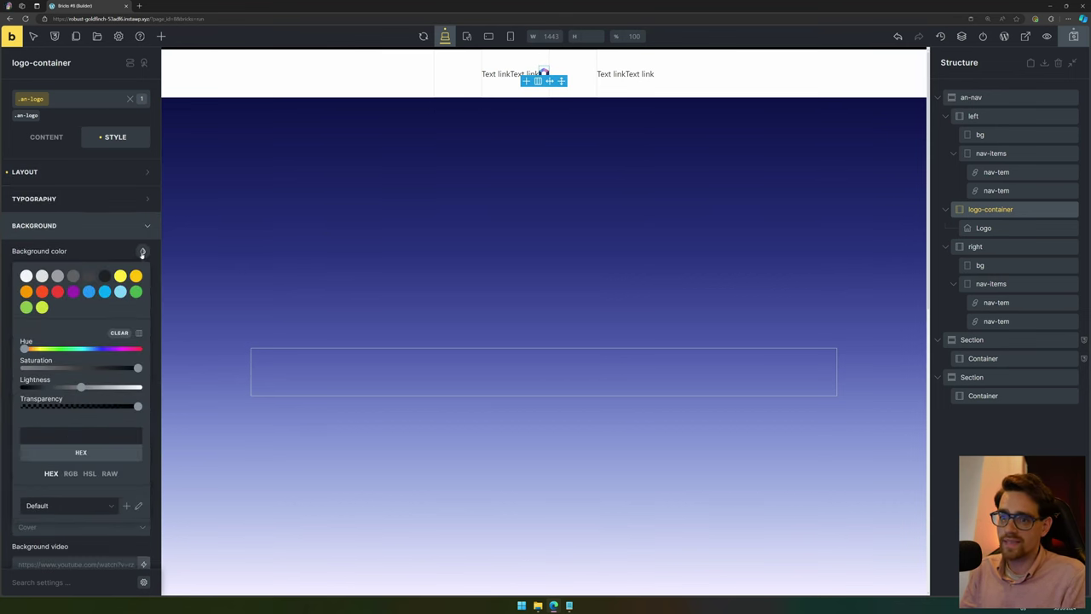
click(104, 276)
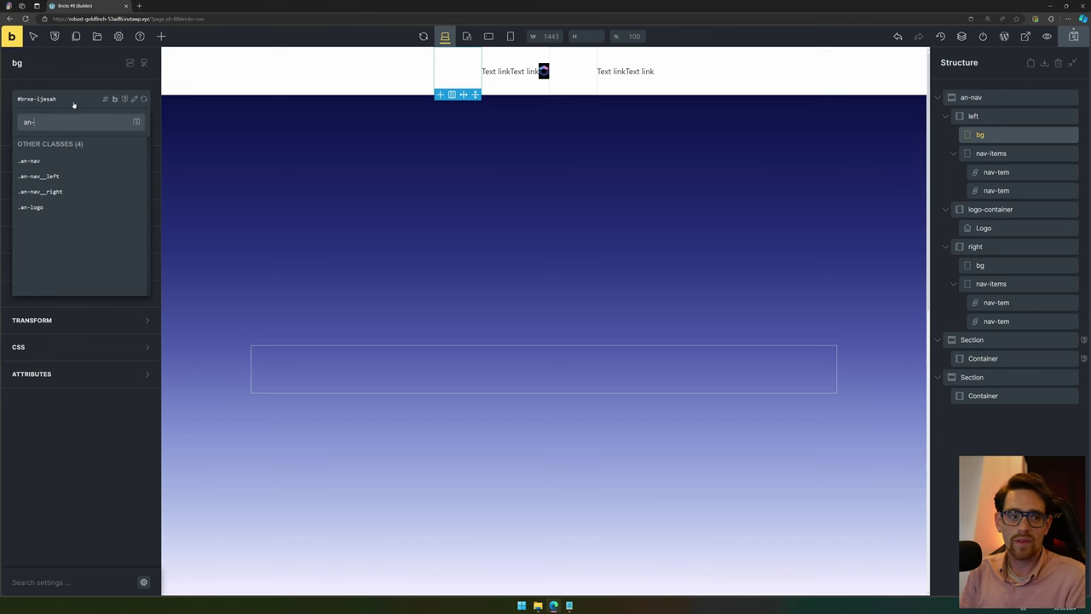
Add the class an-nav__bg to the left container's bg element and set its background color to #000000.
text(__bg)
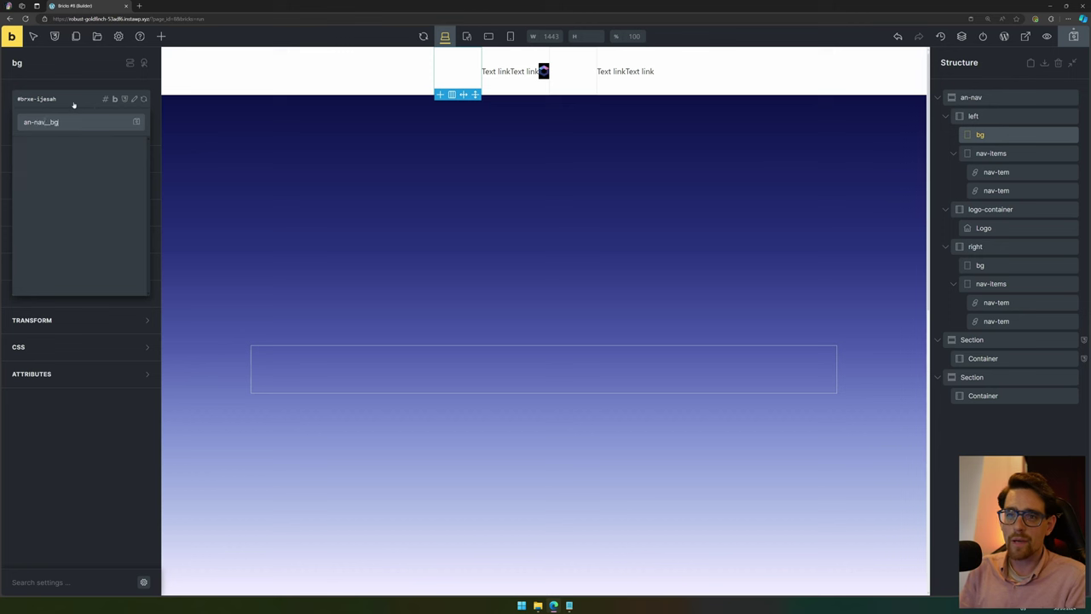
key(Return)
click(137, 225)
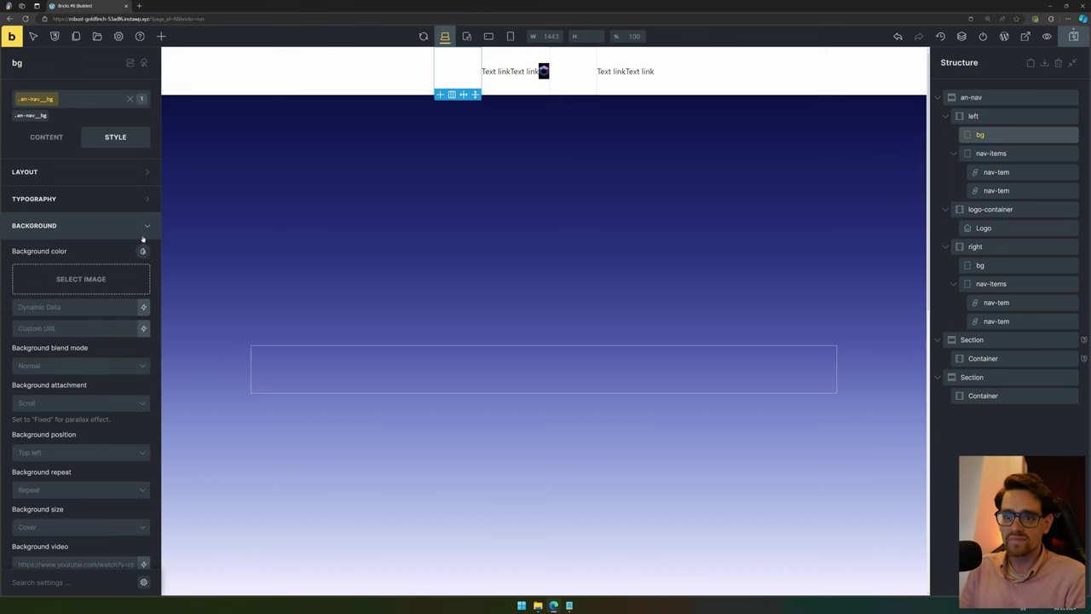
click(142, 251)
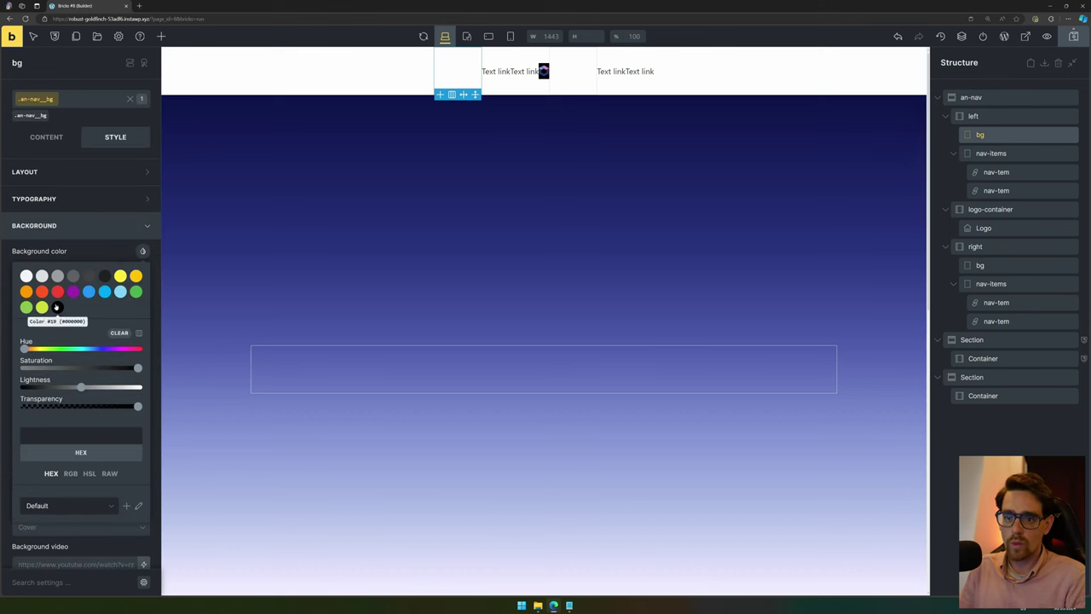
click(57, 307)
click(90, 226)
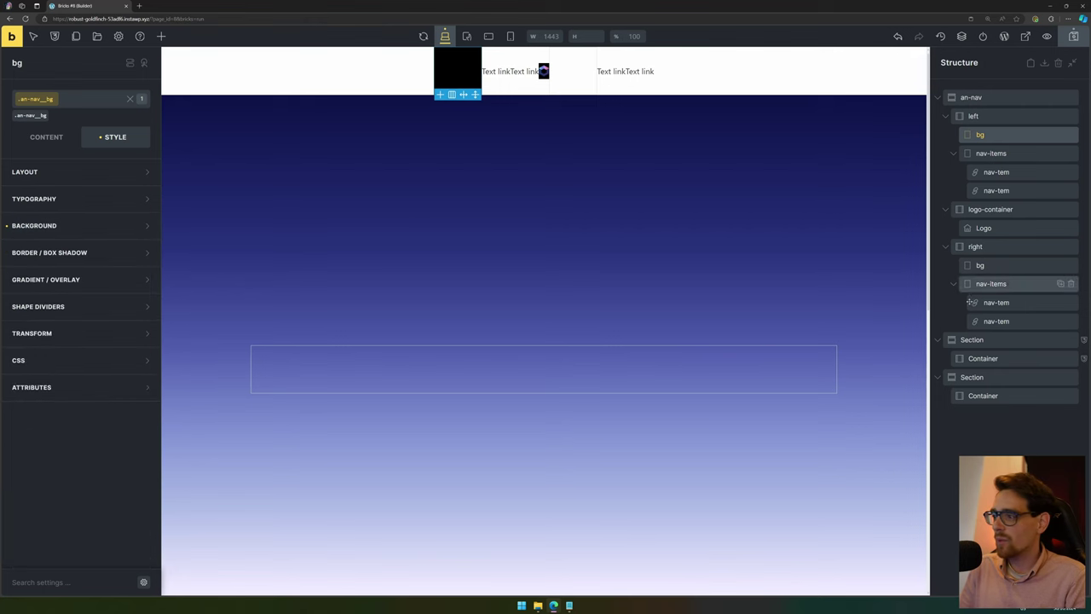
Assign the existing .an-nav__bg class to the right container's bg element.
click(981, 265)
click(70, 104)
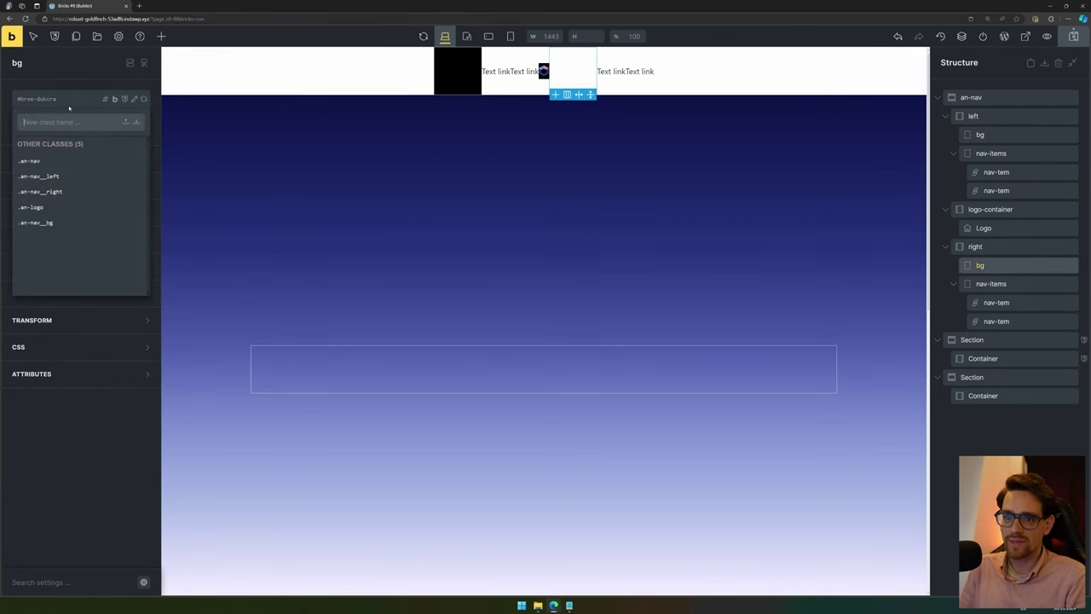
click(60, 221)
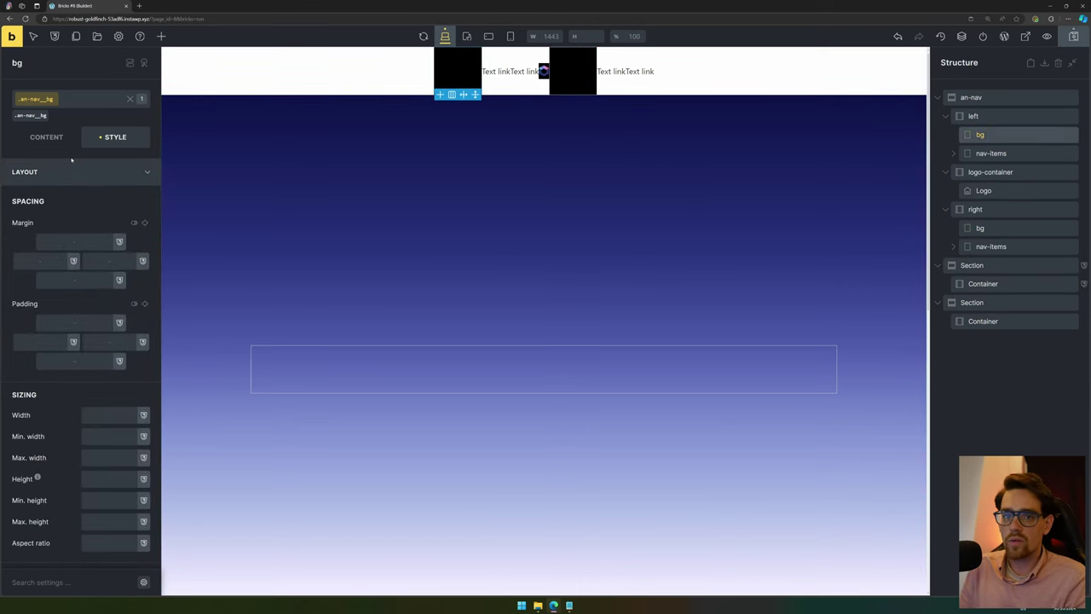
Set the .an-nav__bg class to absolute position with top 0 and bottom 0.
scroll(76, 214, down, 5)
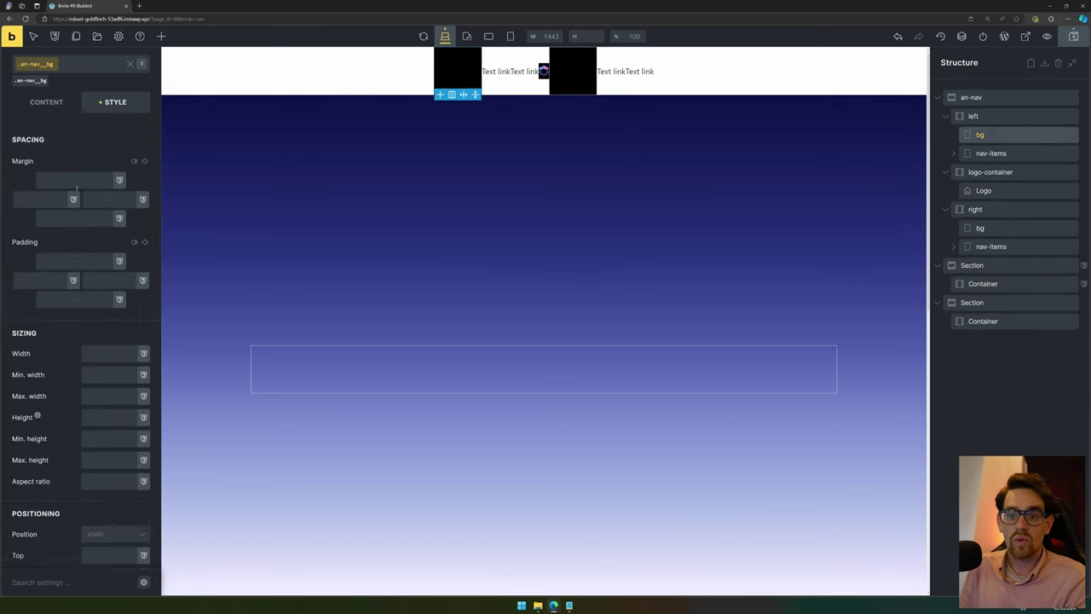
click(118, 242)
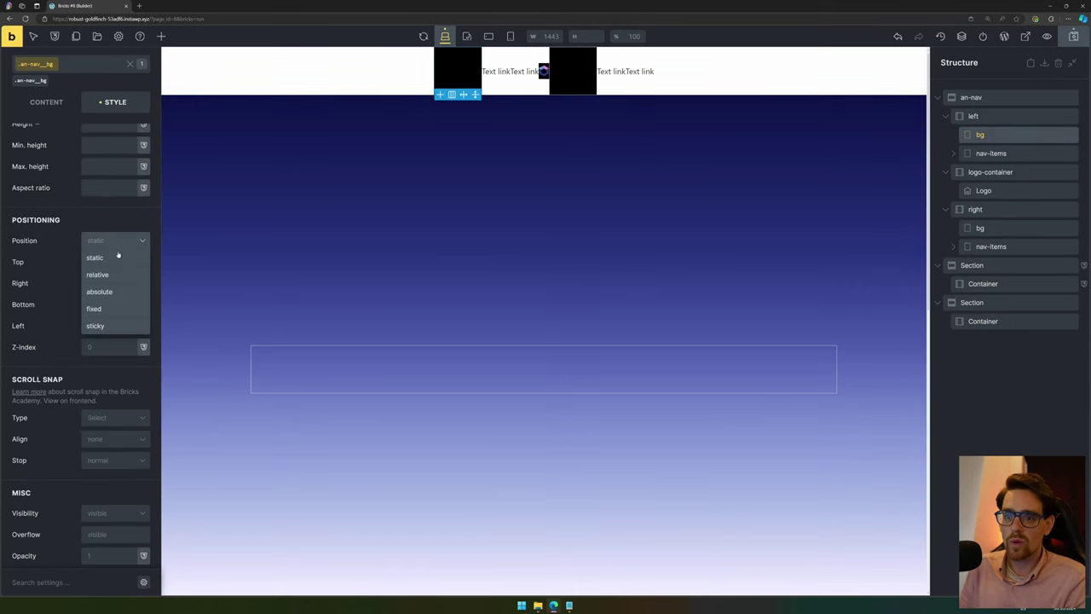
click(99, 292)
click(103, 263)
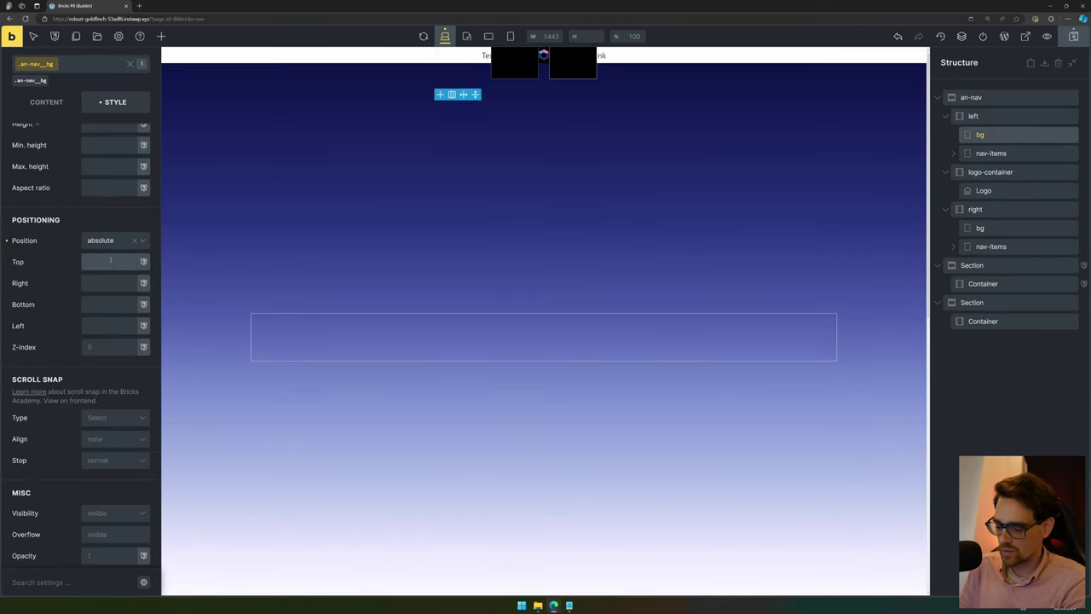
text(0)
click(101, 303)
text(0)
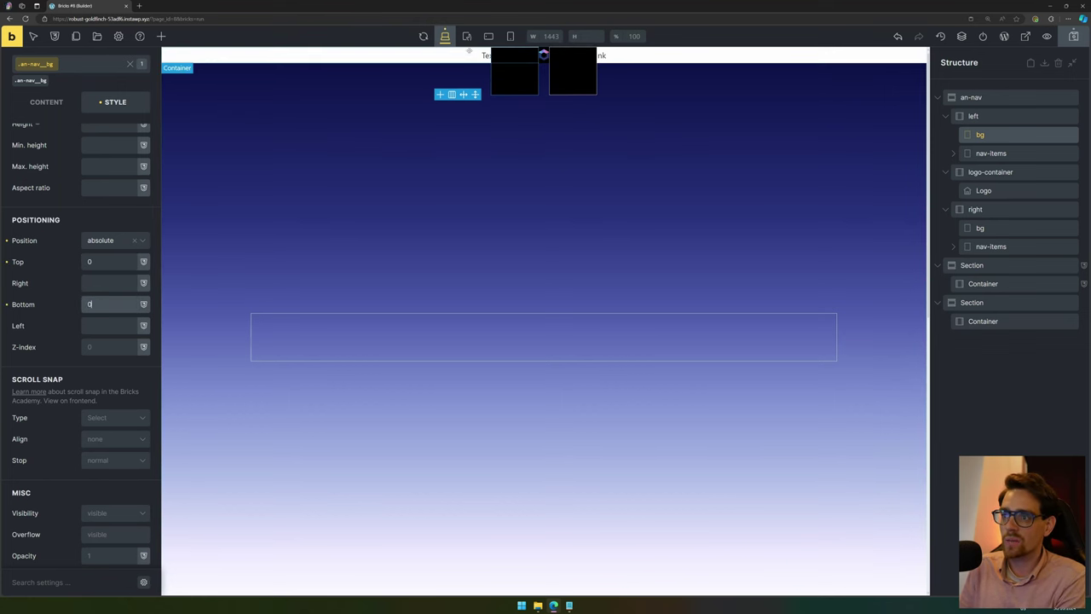
Check the left container's sizing and positioning, and set the right container's height and min. height to 29px.
click(1006, 98)
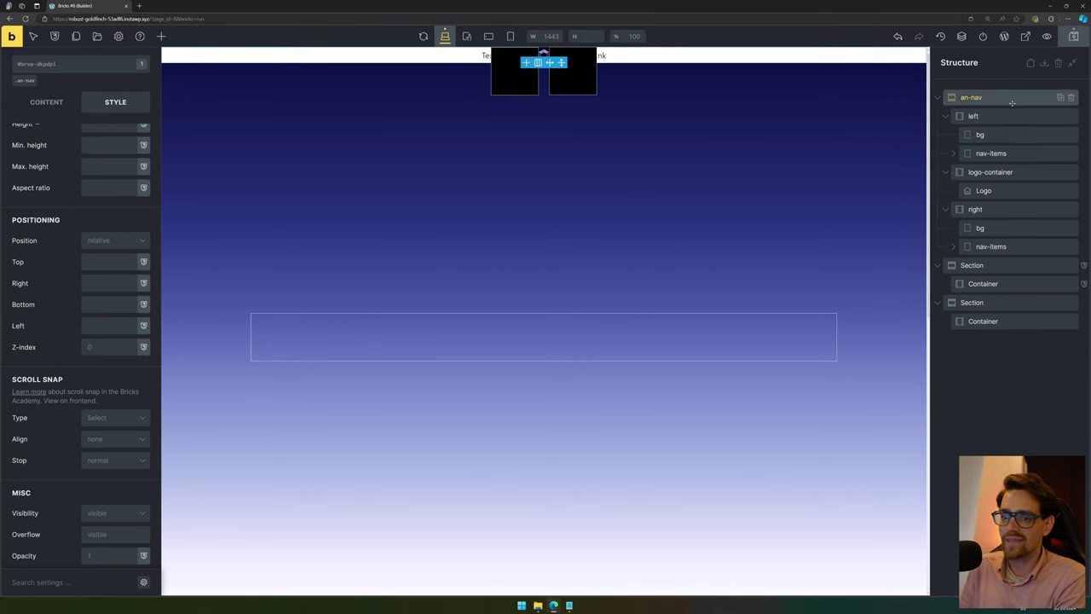
click(1010, 116)
scroll(78, 196, down, 5)
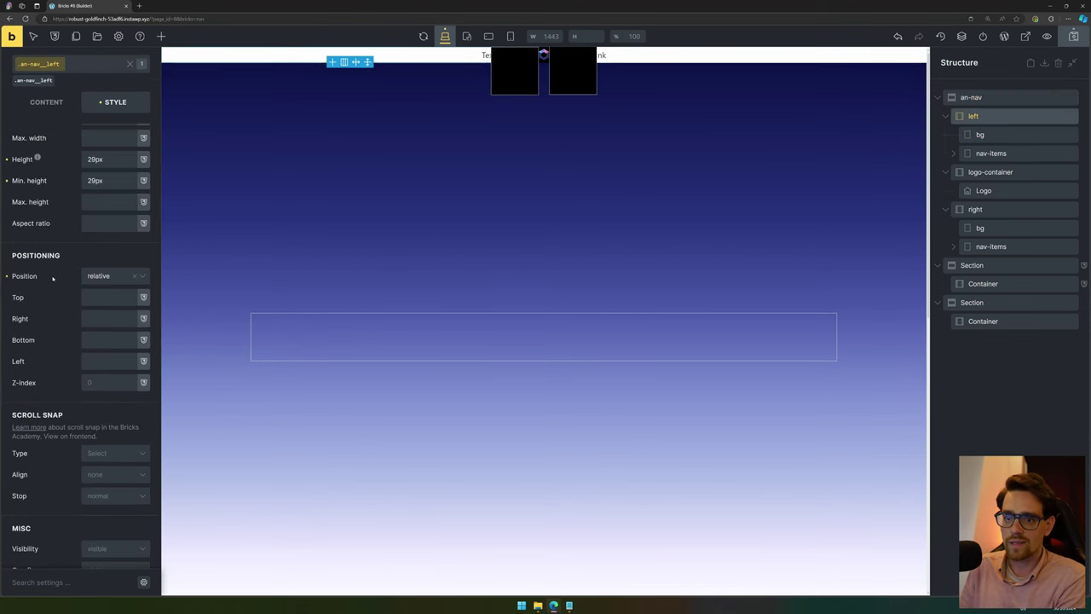
click(993, 209)
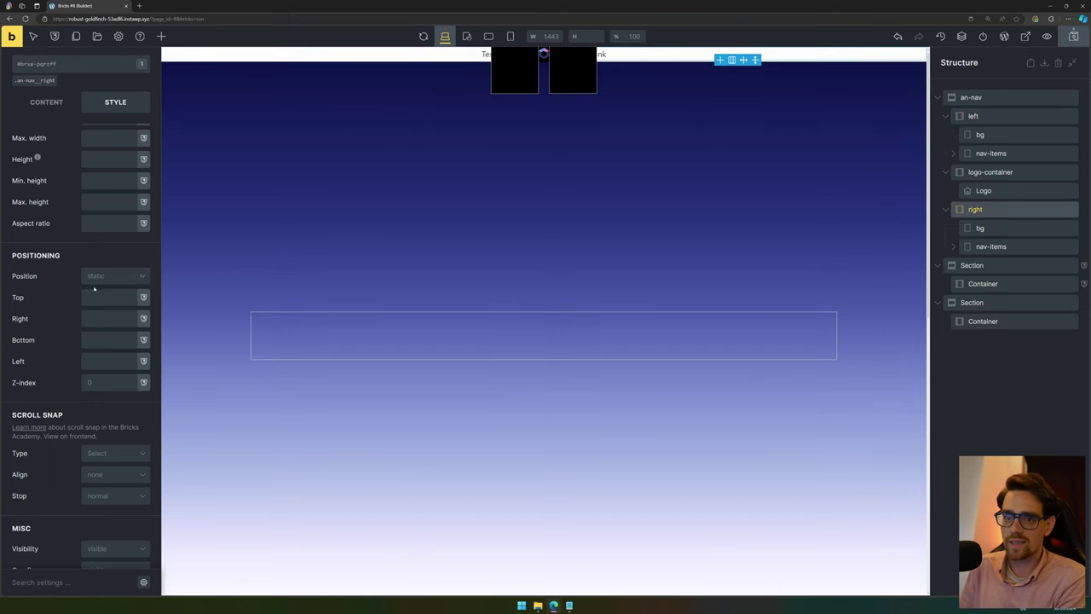
scroll(102, 278, up, 2)
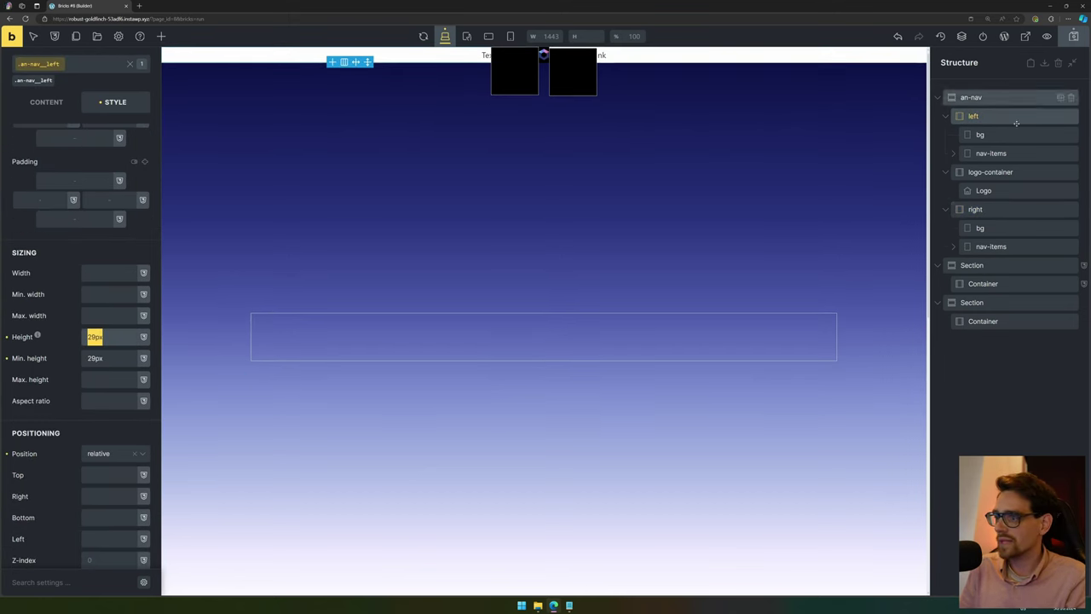
click(980, 208)
scroll(71, 223, up, 3)
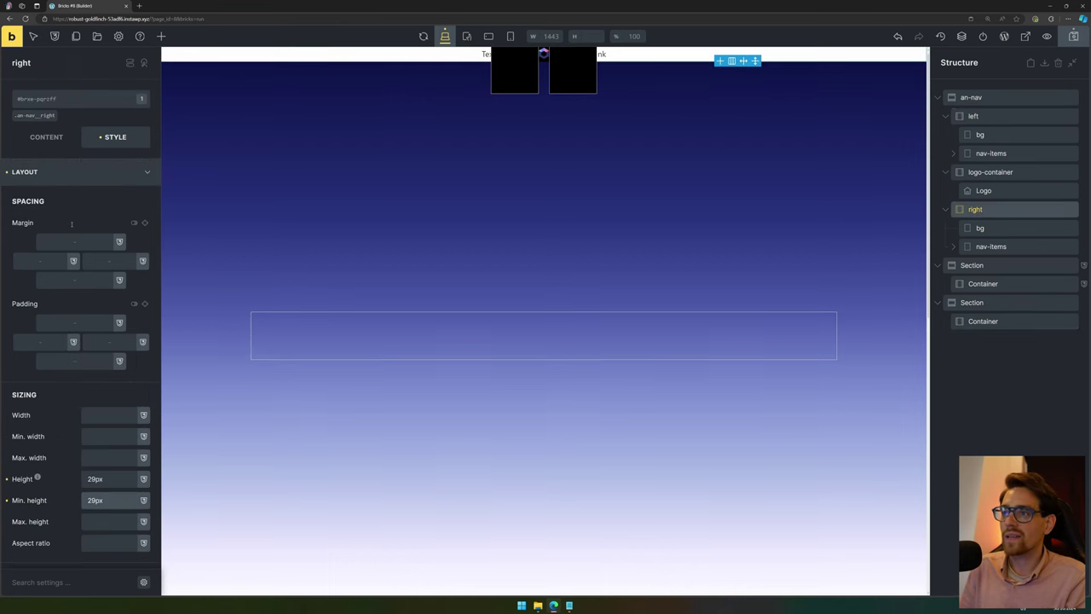
Add a second class, an-nav__bg-left, to the left container's bg element.
click(512, 70)
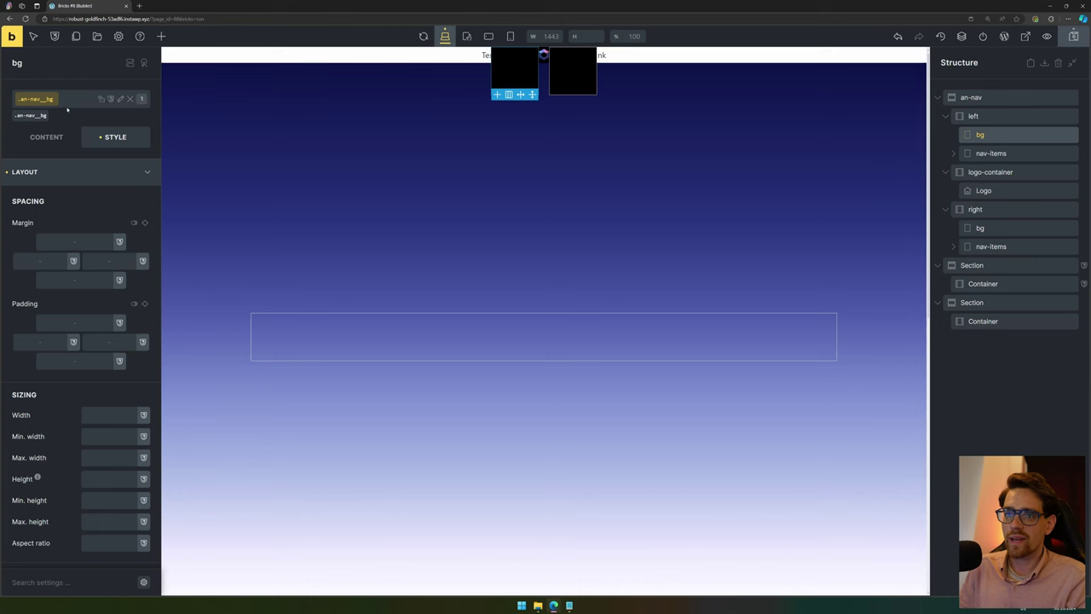
click(67, 105)
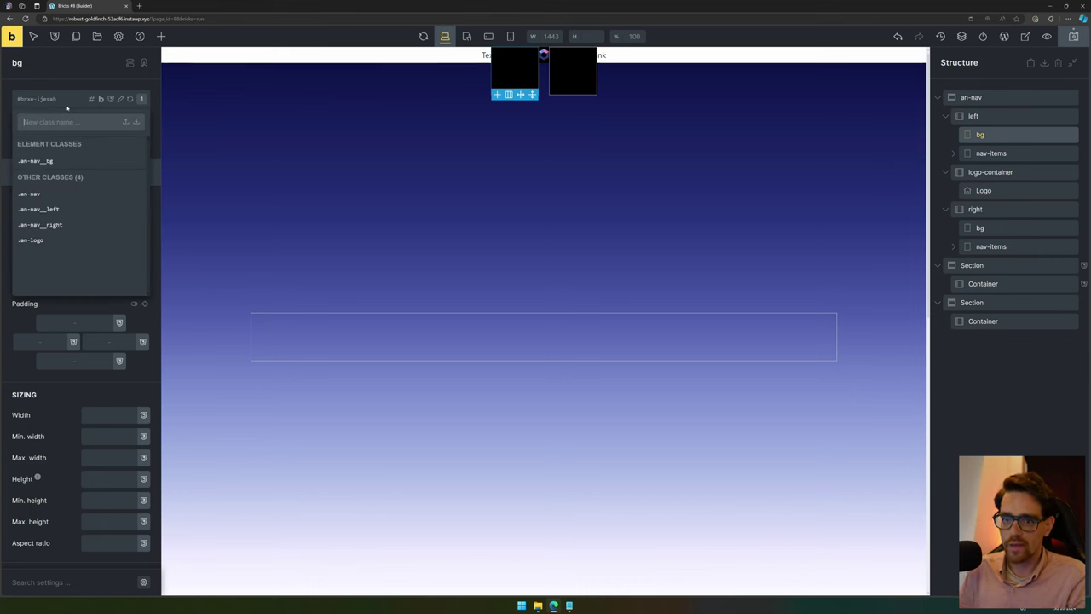
text(an-na)
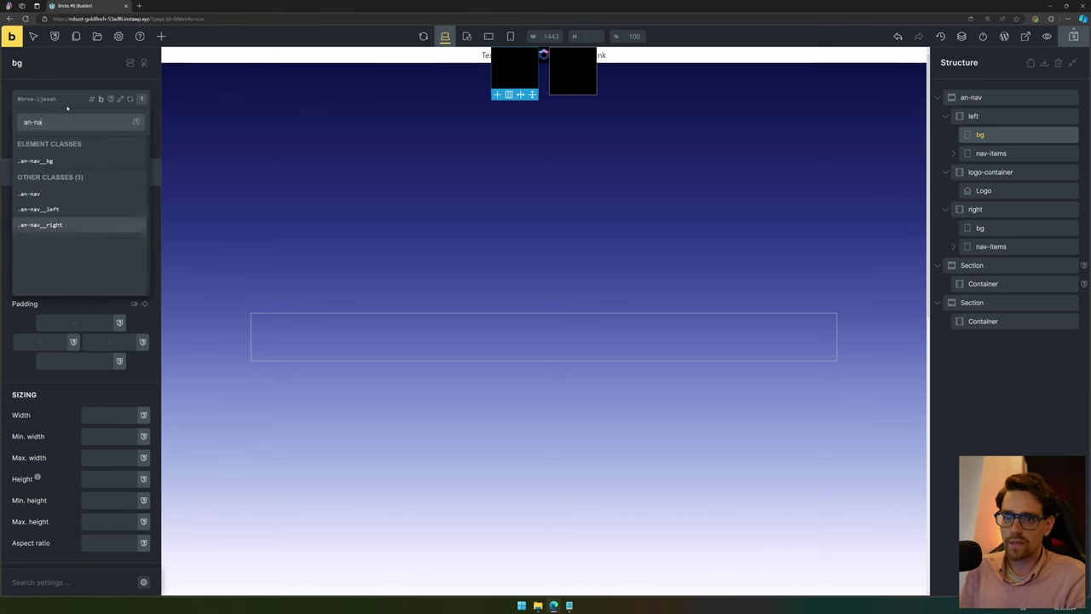
text(v__bg_)
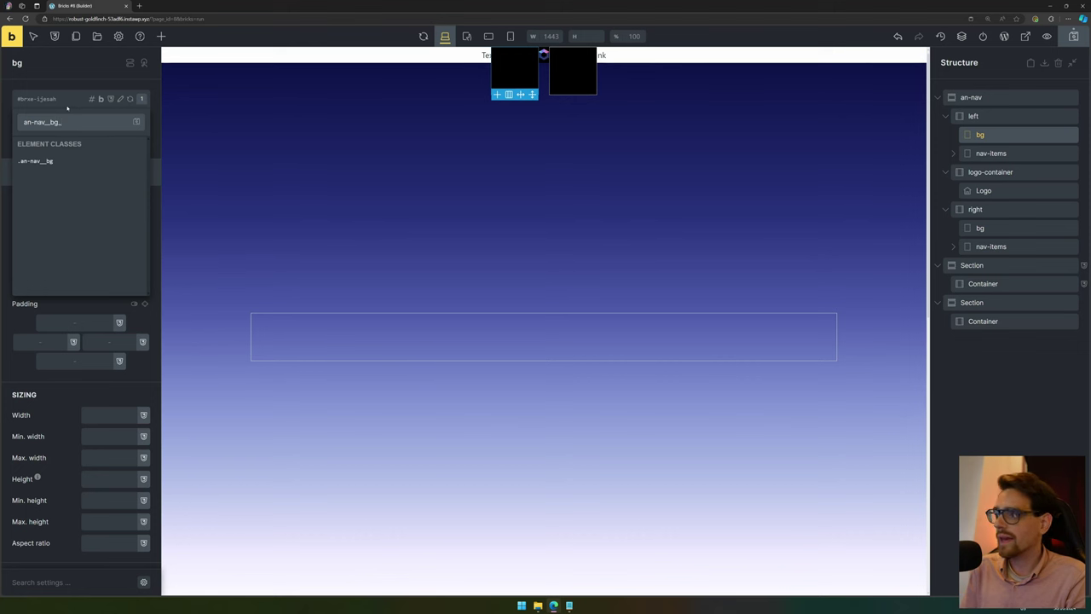
text(left)
key(ctrl+a)
key(Return)
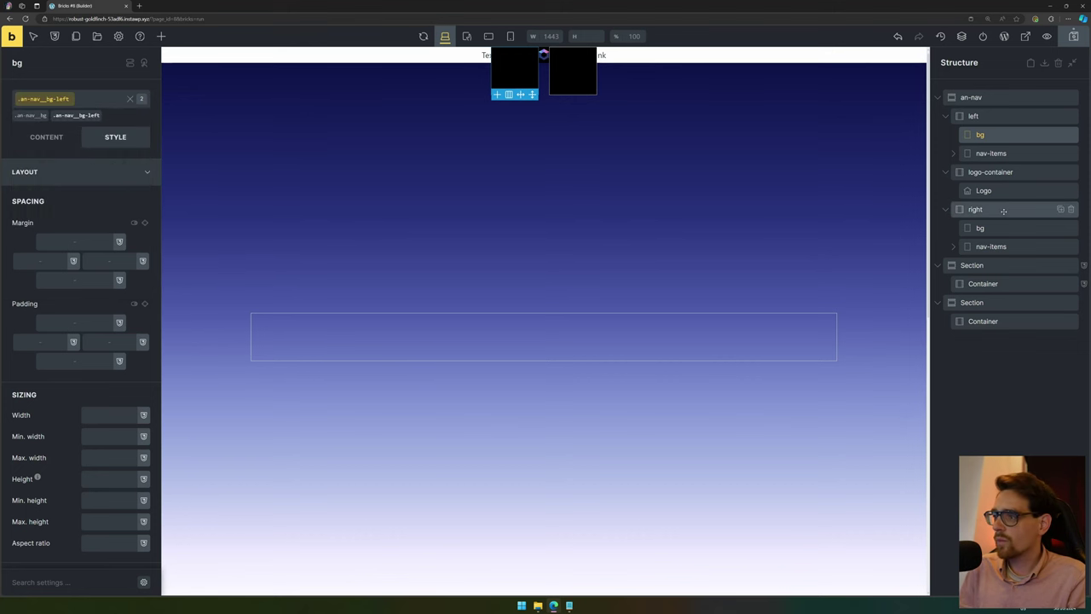
Add a second class, an-nav__bg-right, to the right container's bg element.
click(1003, 210)
click(62, 104)
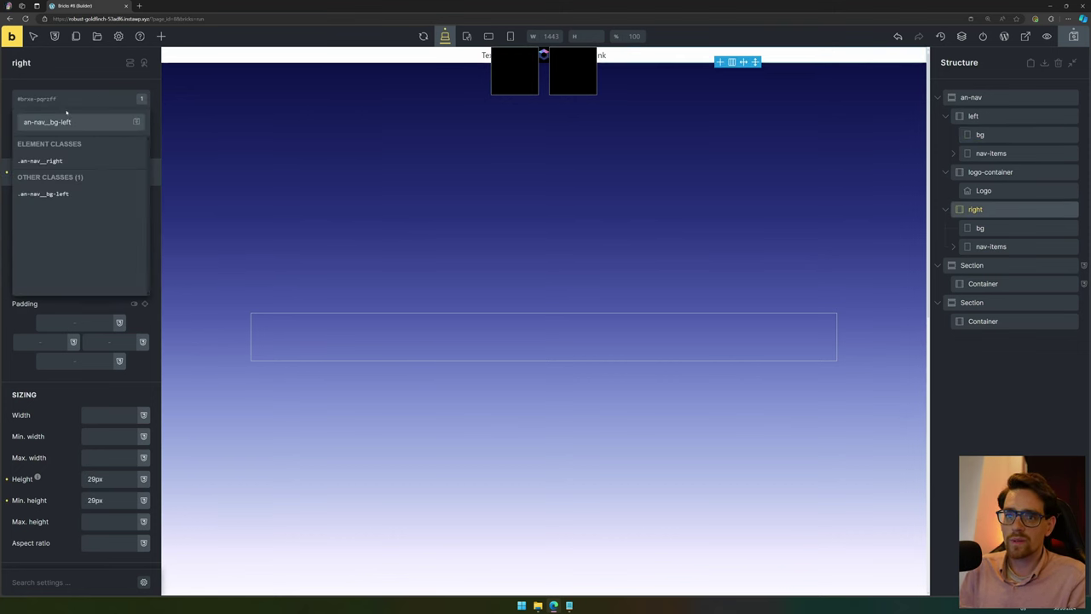
key(BackSpace)
key(BackSpace)
key(BackSpace)
key(BackSpace)
text(r)
text(iog)
key(BackSpace)
key(BackSpace)
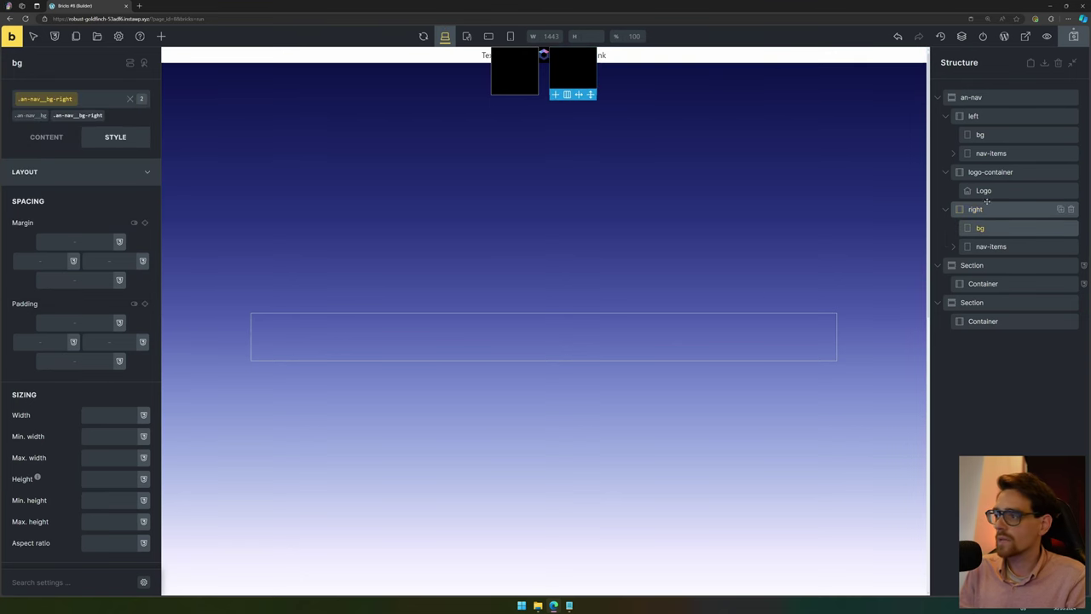
Create an empty %root%::before rule in the custom CSS of the .an-nav__bg-left class.
click(987, 137)
click(69, 116)
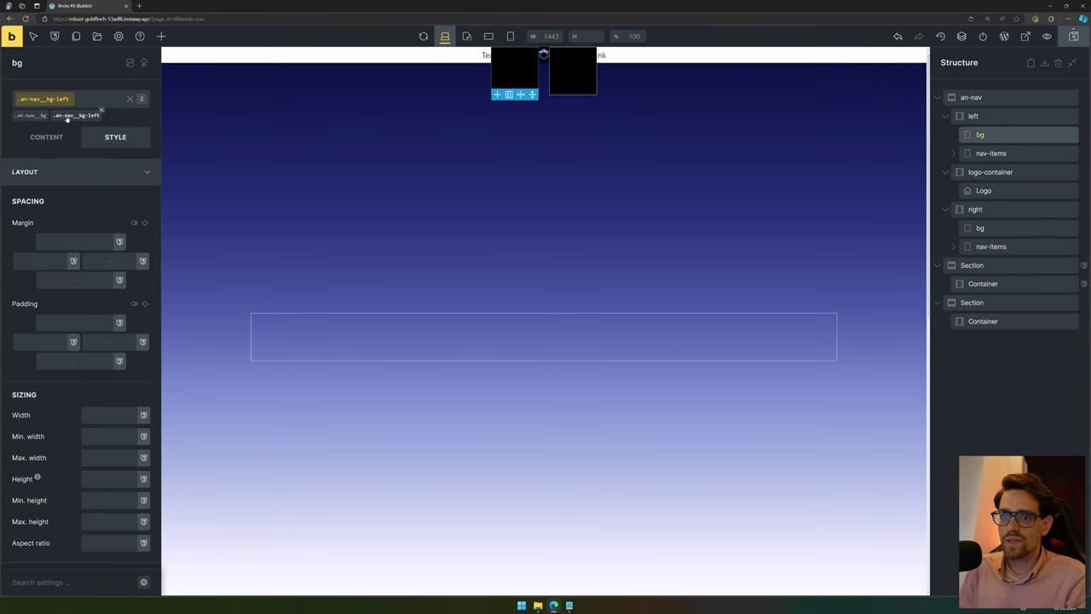
click(130, 176)
click(68, 361)
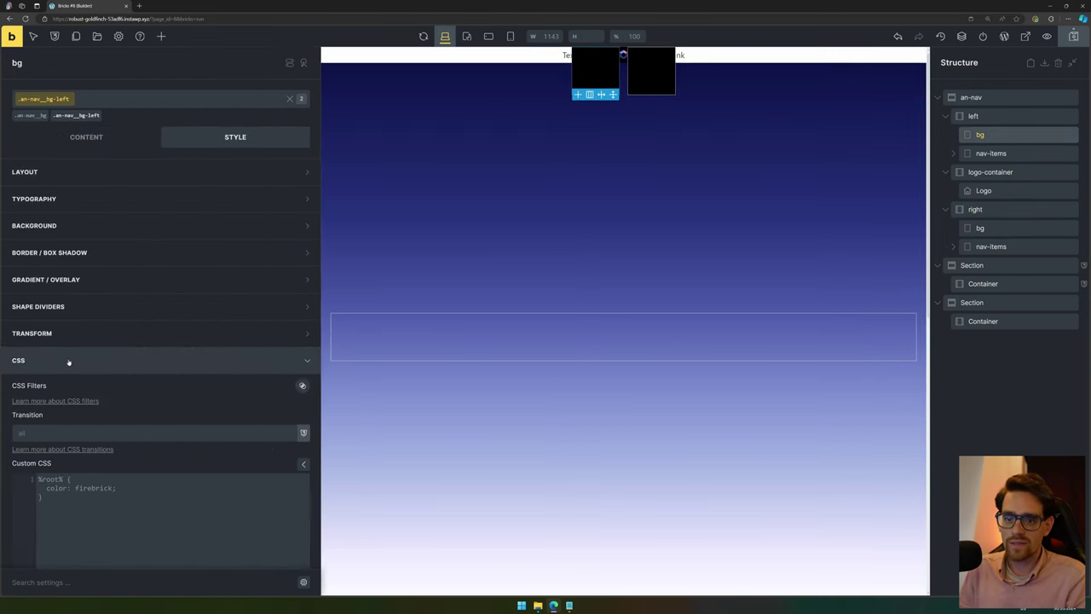
scroll(85, 367, down, 3)
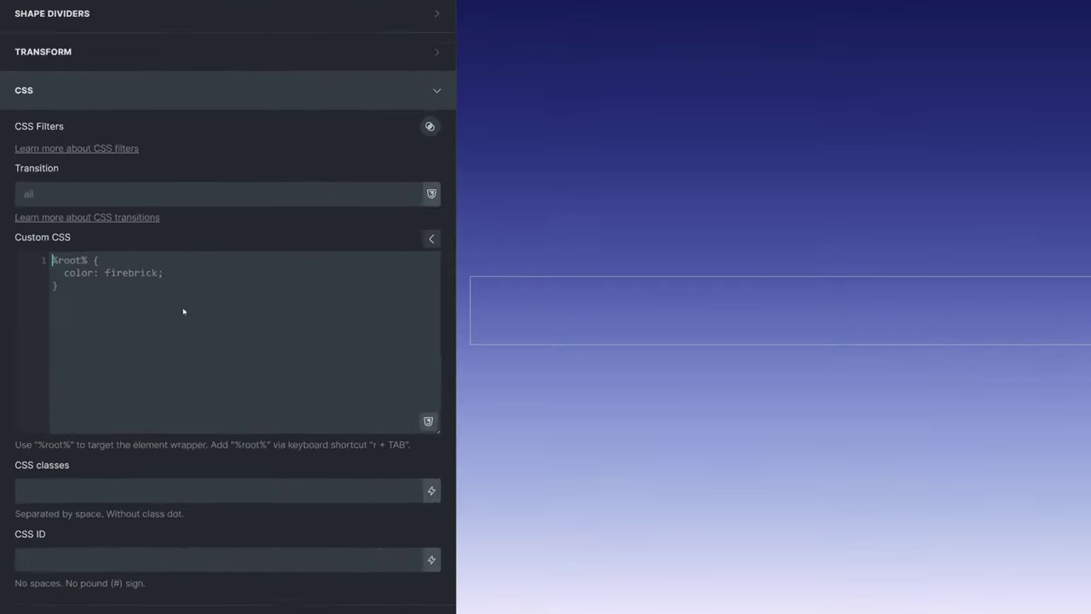
key(ctrl+a)
text(%root%::)
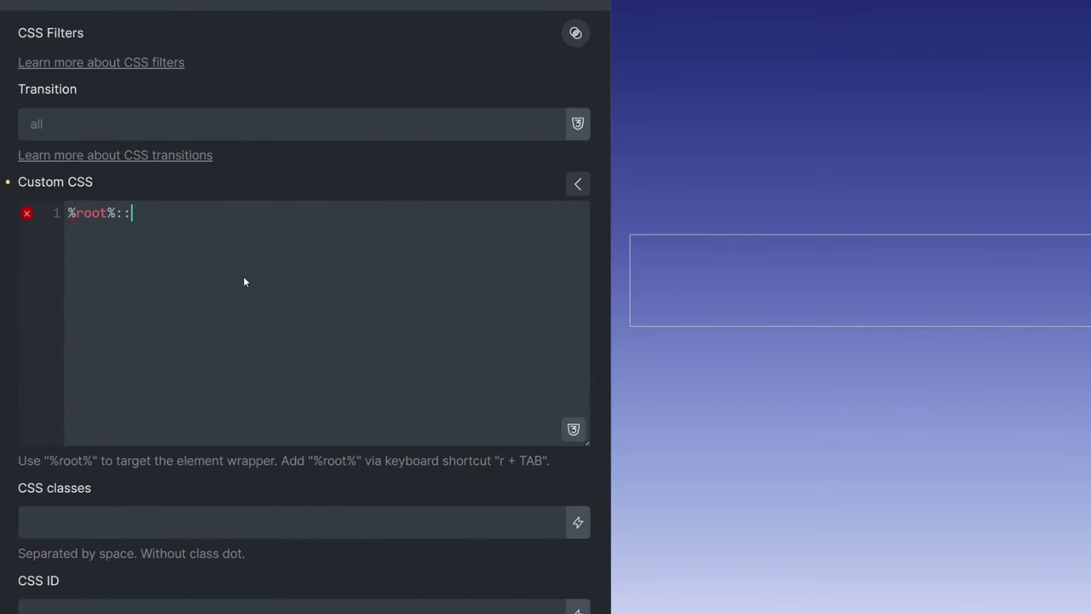
text(before{)
key(Return)
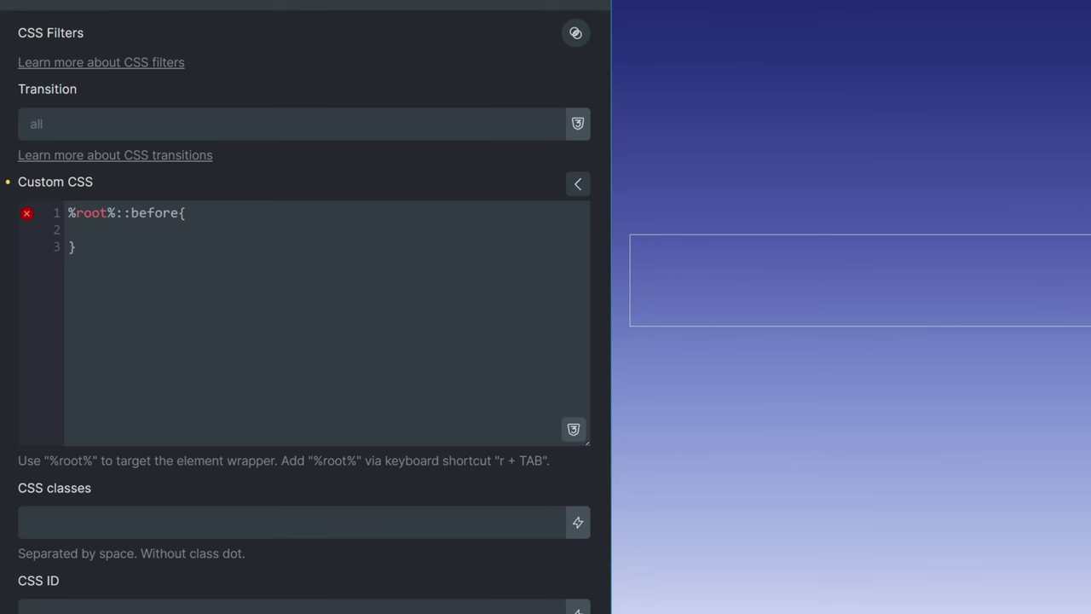
Switch to File Explorer and examine the left-border and right-border image files.
key(alt+Tab)
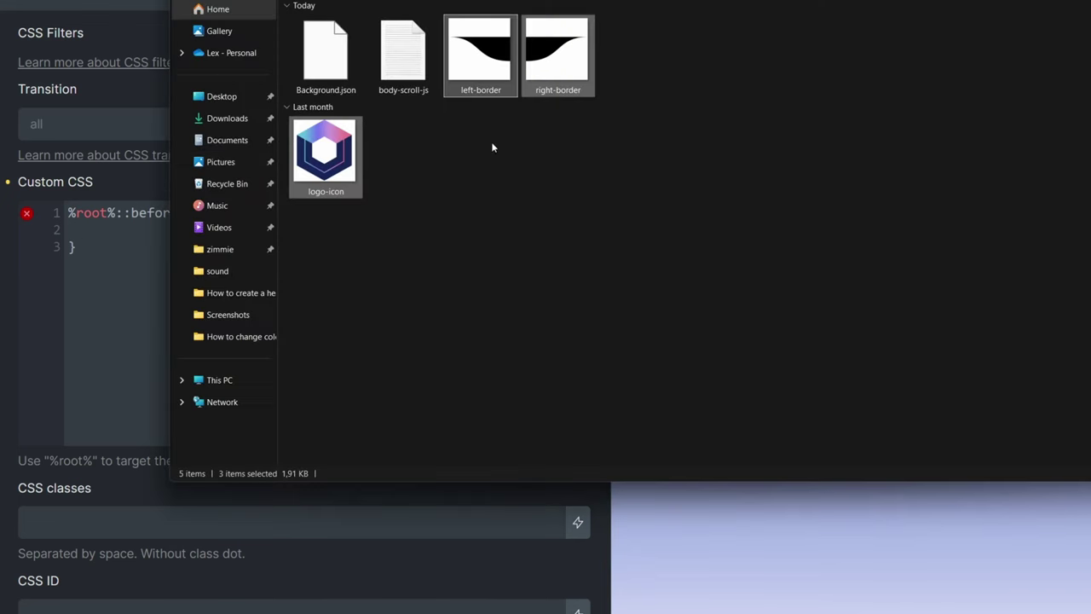
click(480, 72)
drag(427, 1, 1081, 2)
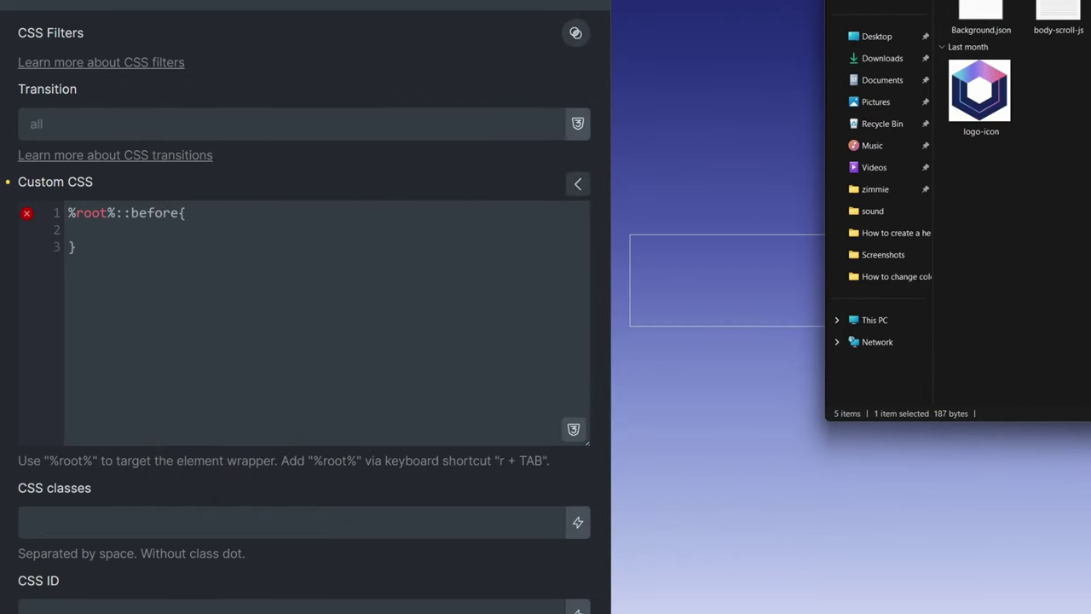
click(1058, 17)
Add an empty content declaration and a background declaration with an empty url() to the ::before rule.
click(150, 229)
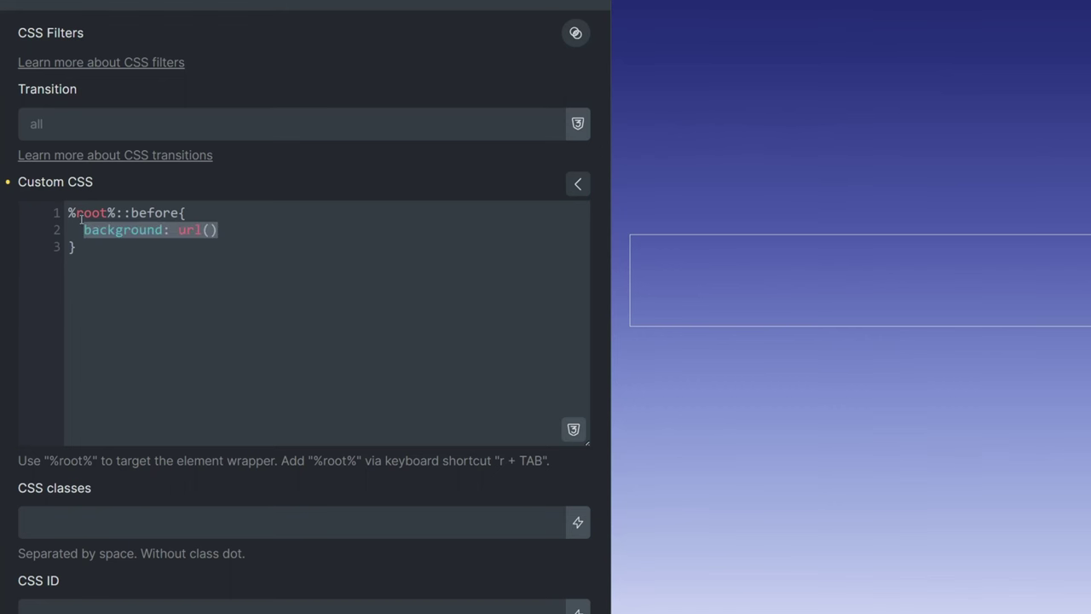
text(content)
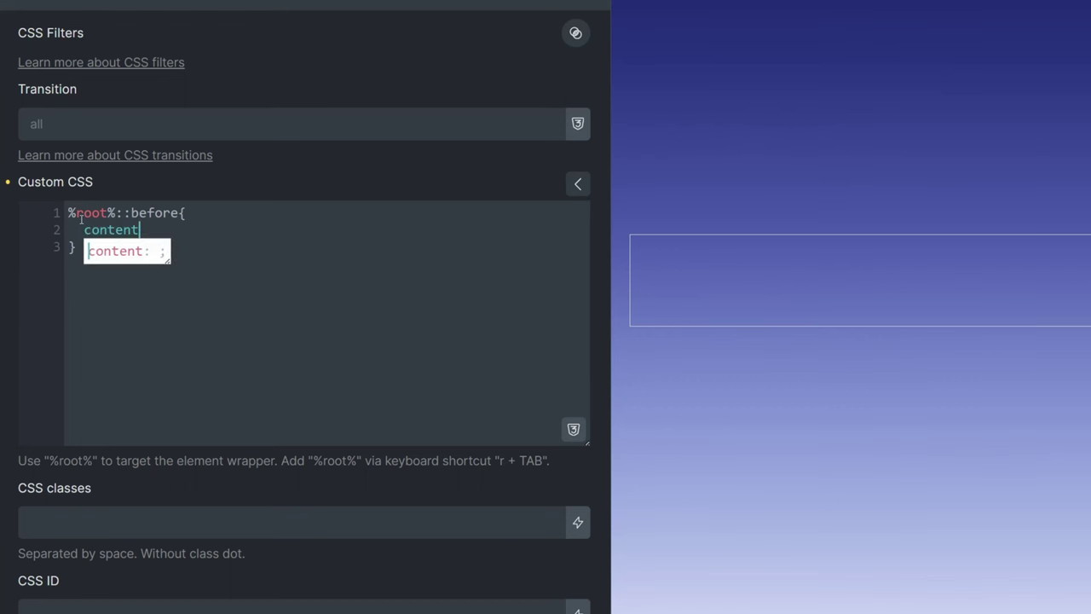
text(: '';   backgrou)
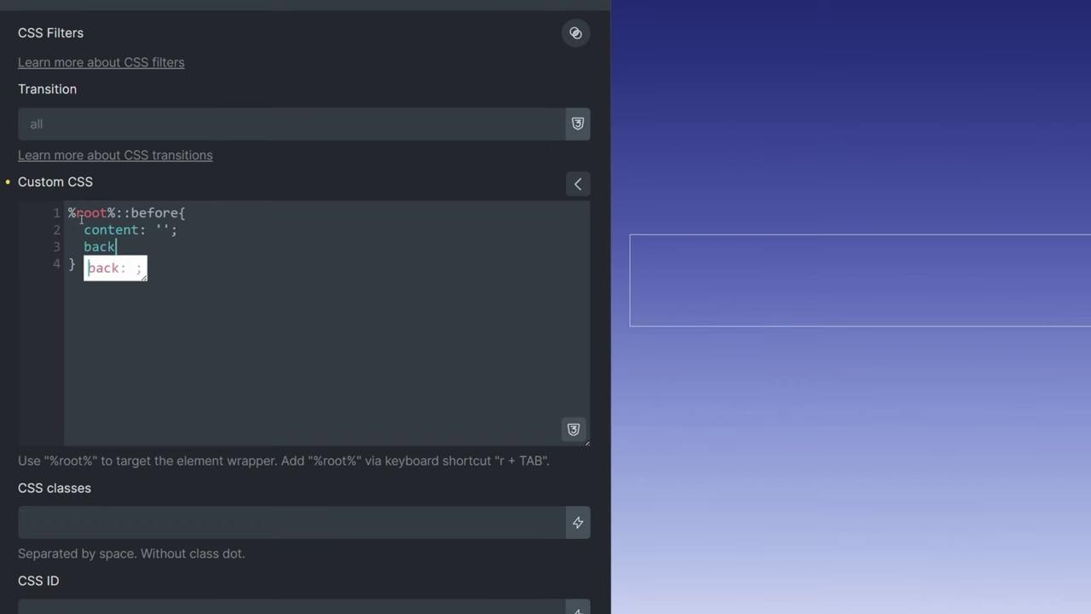
key(BackSpace)
text(und: url)
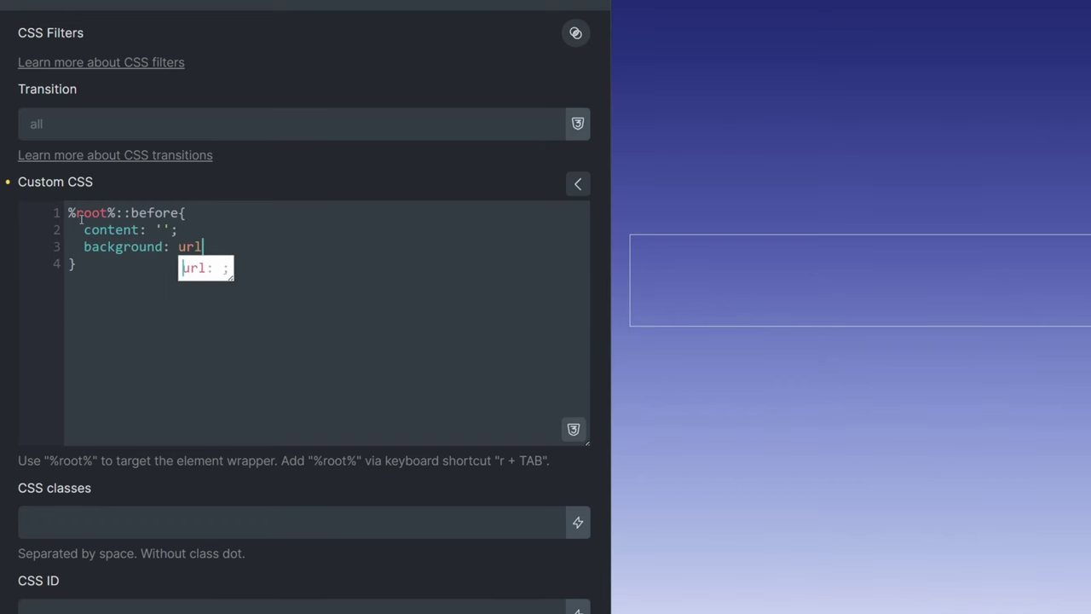
text(()
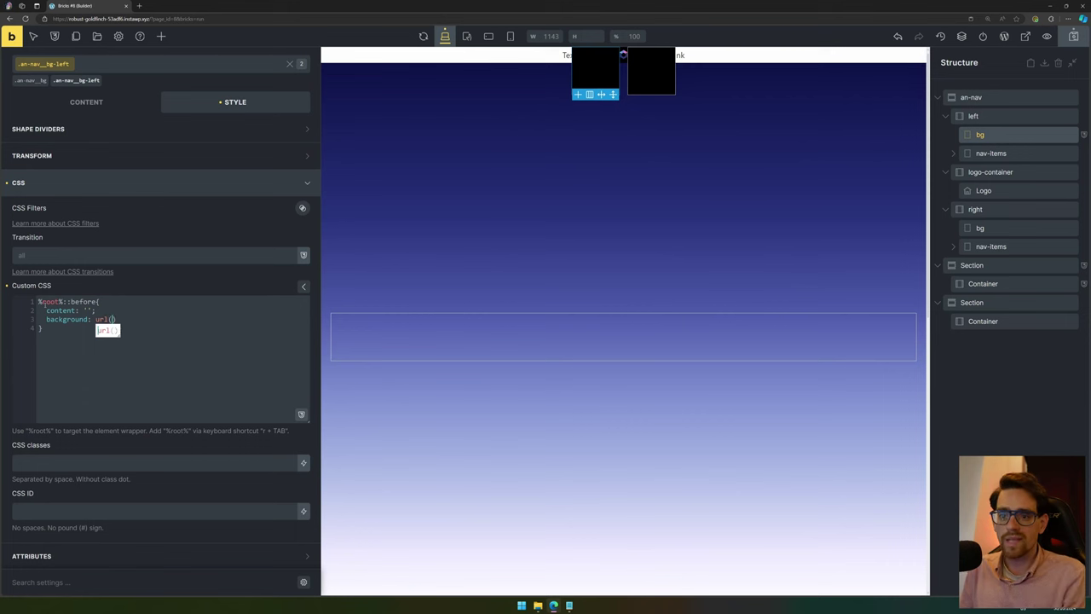
Open the WordPress media library and copy the relative path /wp-content/uploads/2024/10/left-border.svg from the left-border file's URL.
click(1004, 36)
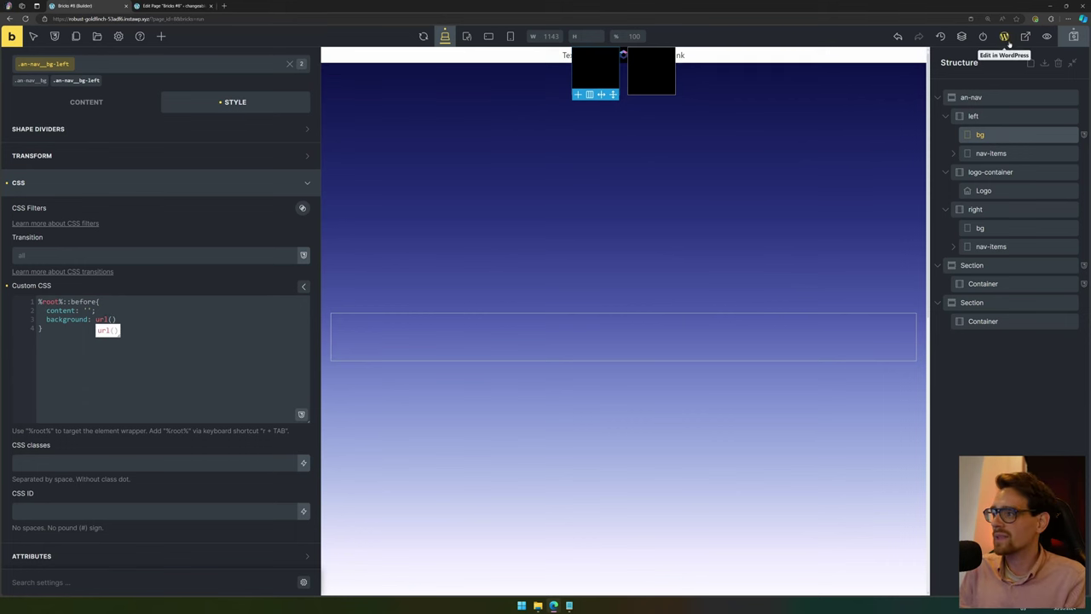
click(151, 6)
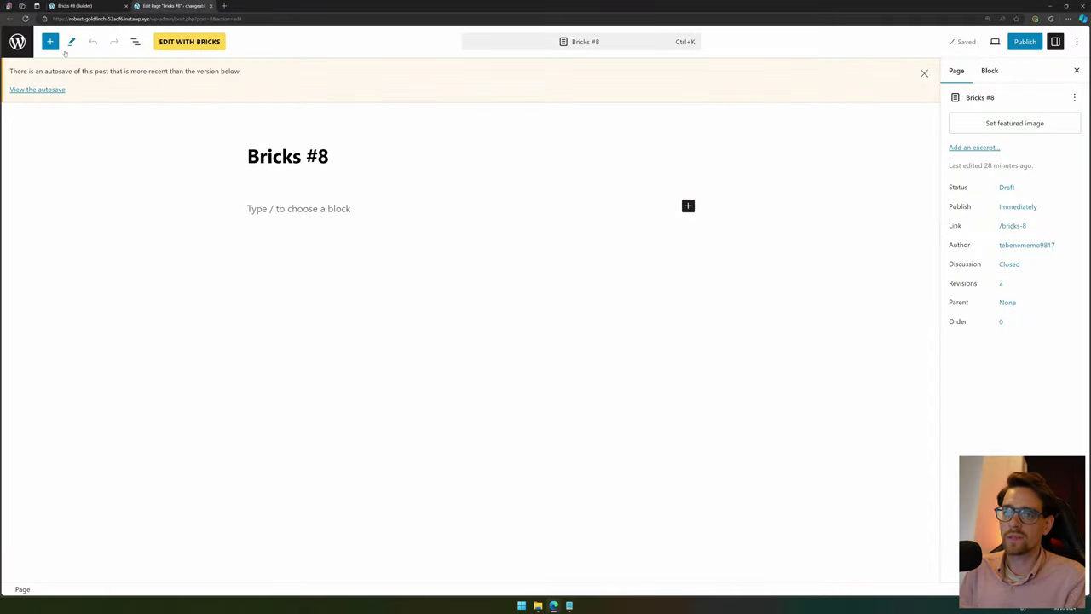
click(17, 41)
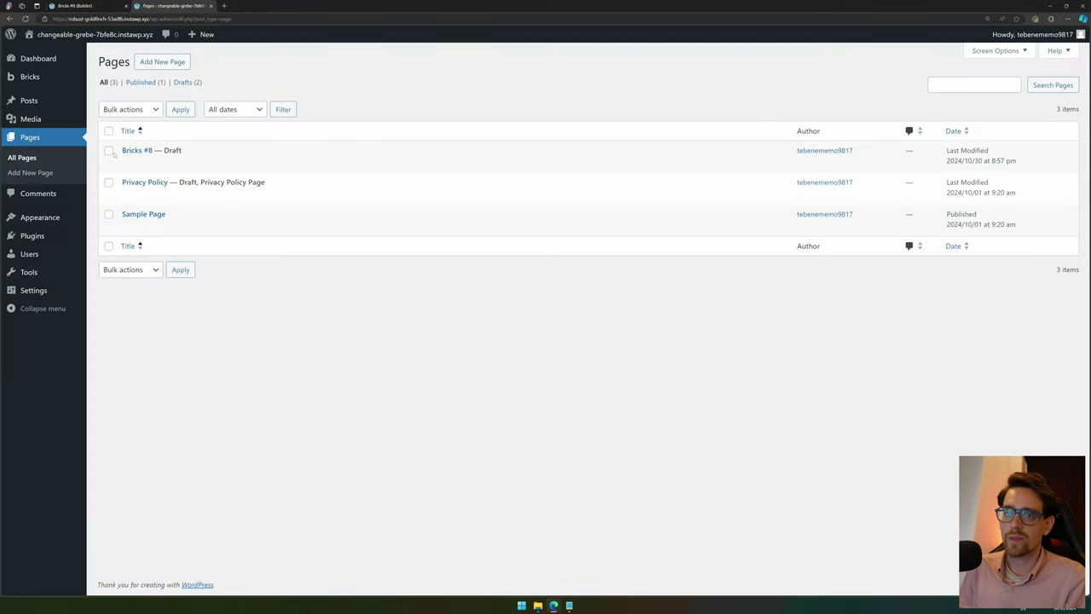
click(29, 118)
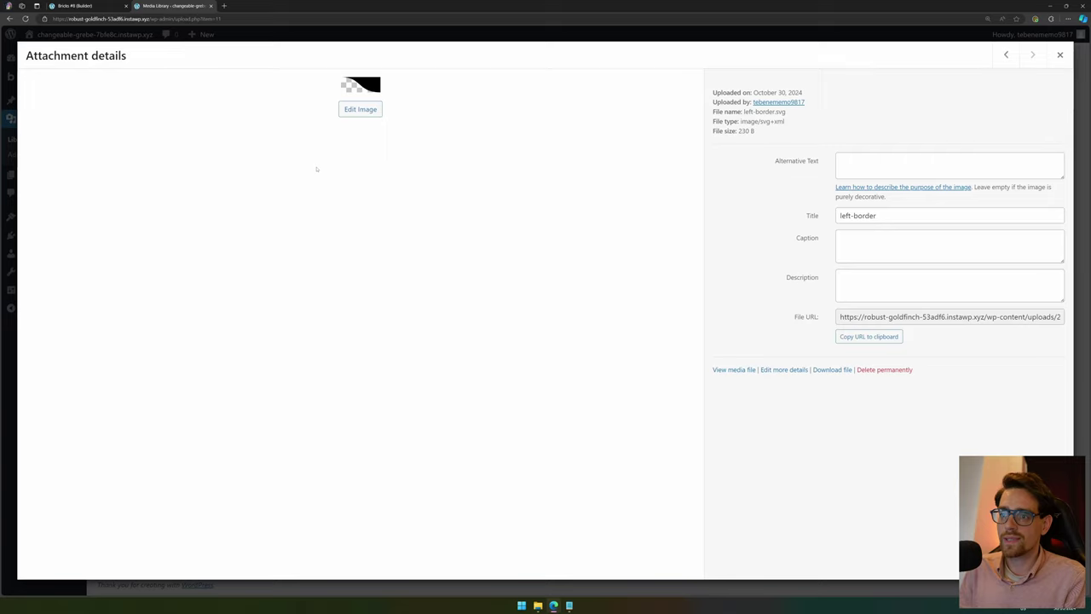
click(317, 168)
drag(913, 317, 1087, 322)
click(891, 318)
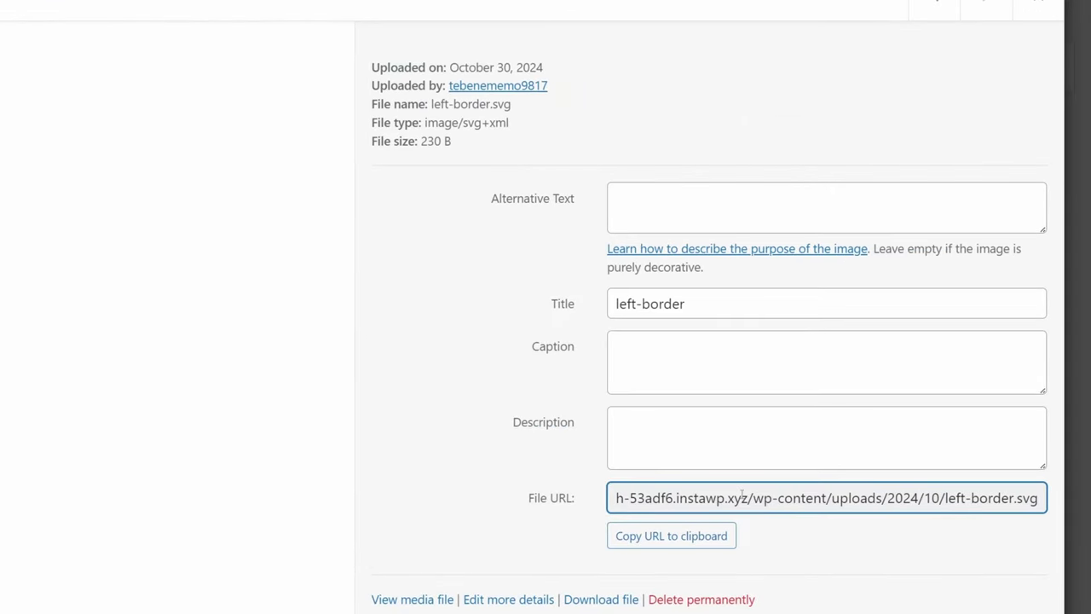
drag(749, 498, 1039, 498)
key(ctrl+c)
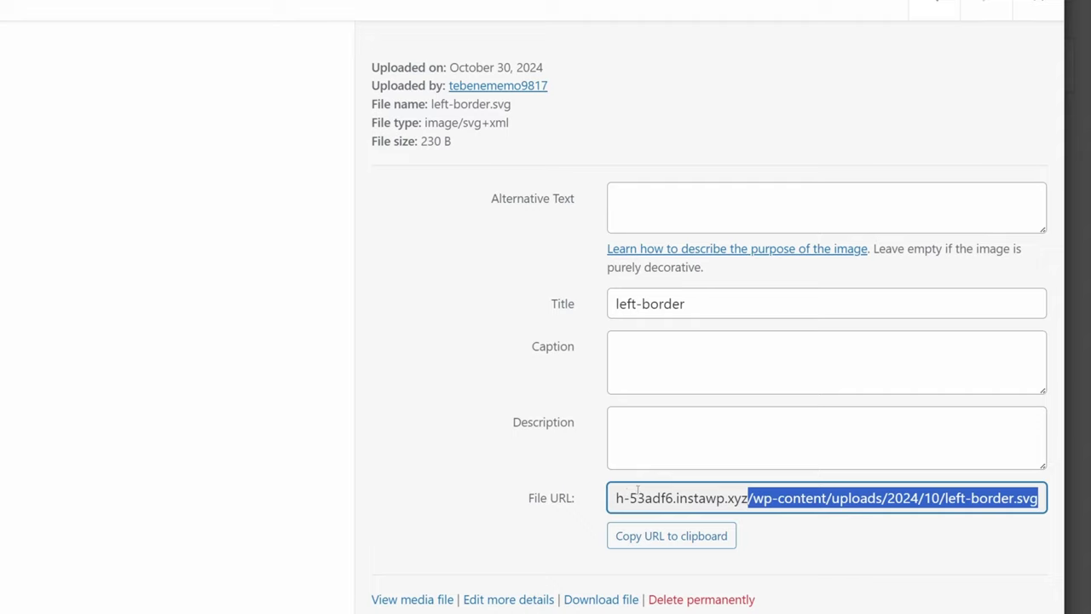
drag(751, 498, 1040, 498)
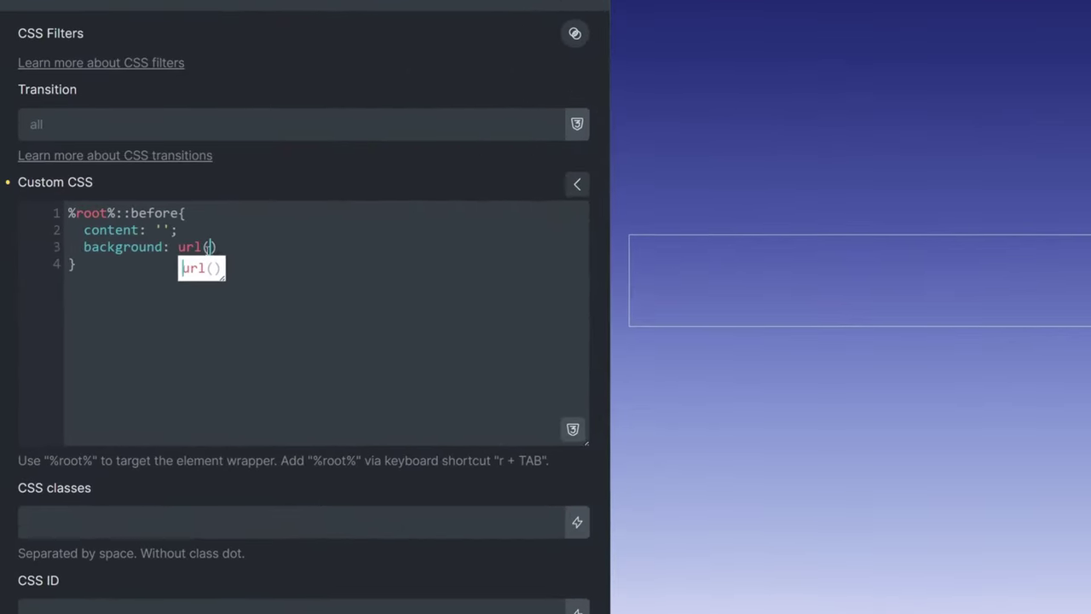
Complete the ::before background with the copied left-border.svg path inside url(), followed by no-repeat top left.
key(ctrl+v)
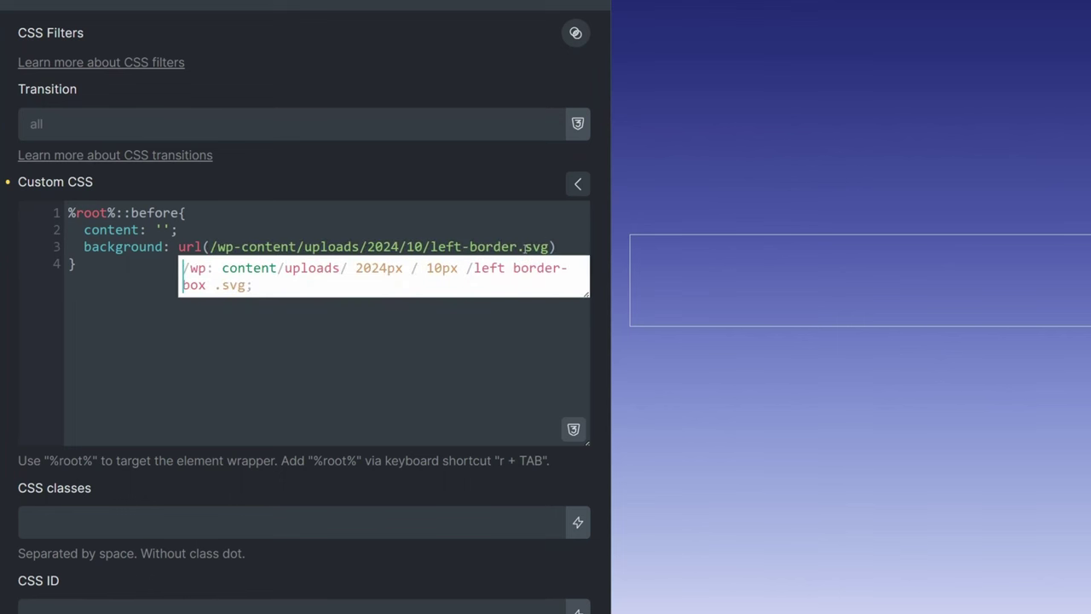
key(Right)
text(no)
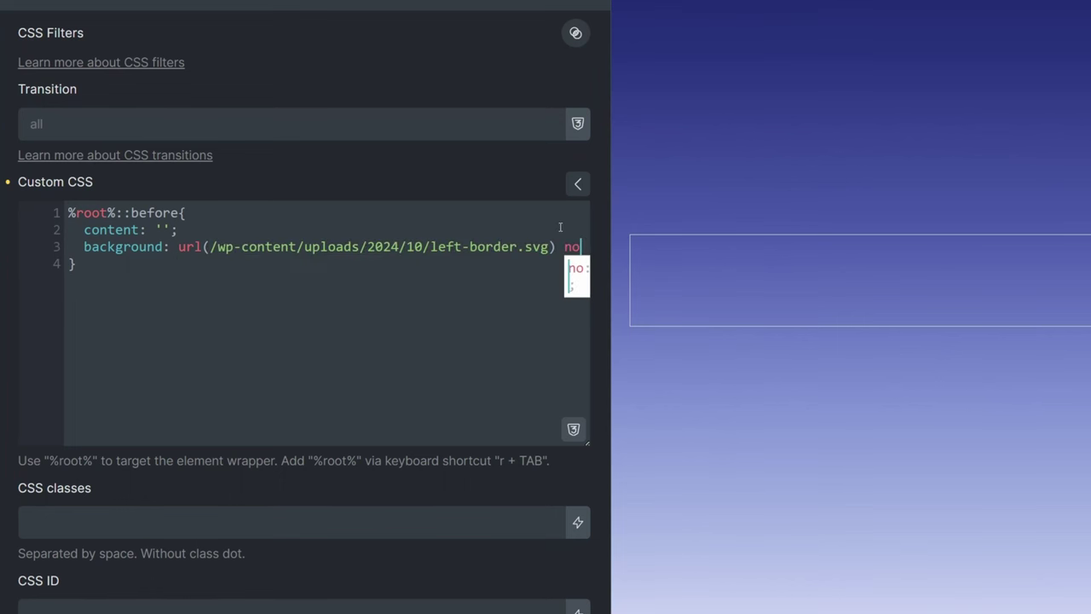
text(-repeat)
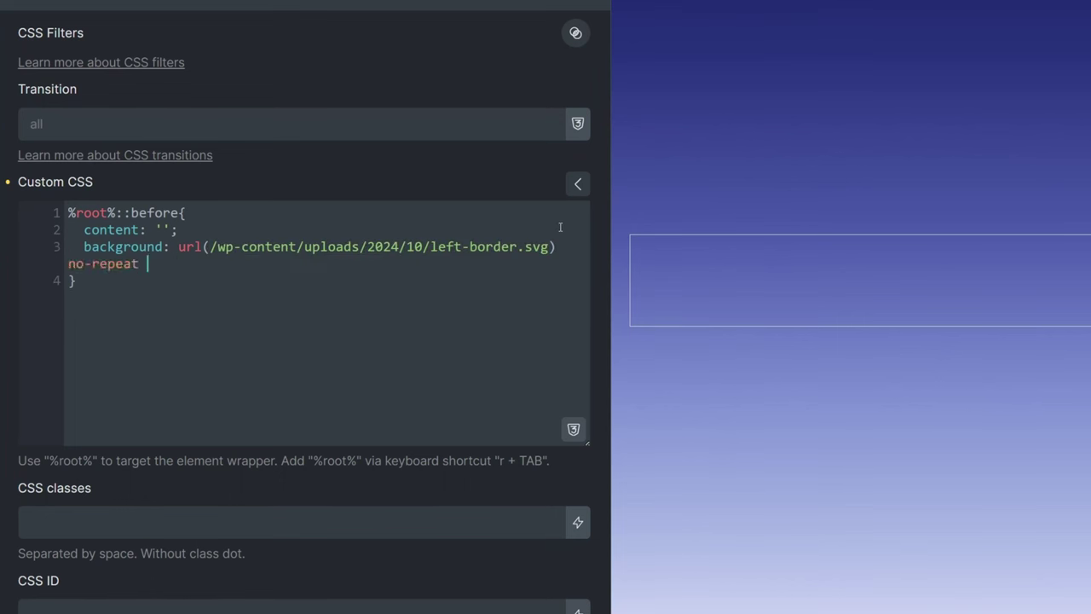
text( top left;)
key(Return)
Give the ::before pseudo-element a width of 71px and a height of 30px.
text(width: )
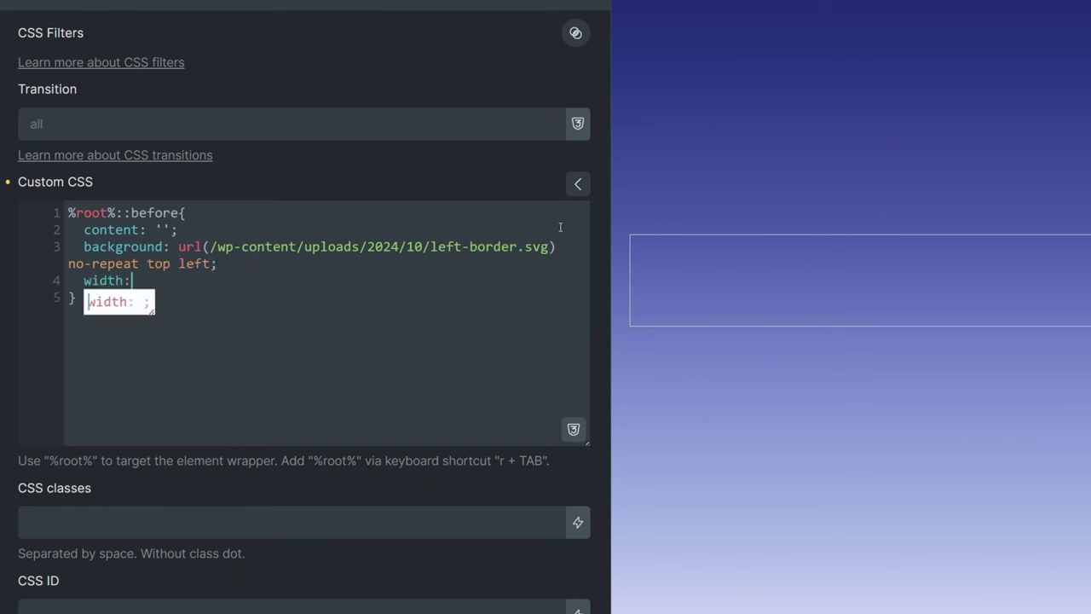
text(71)
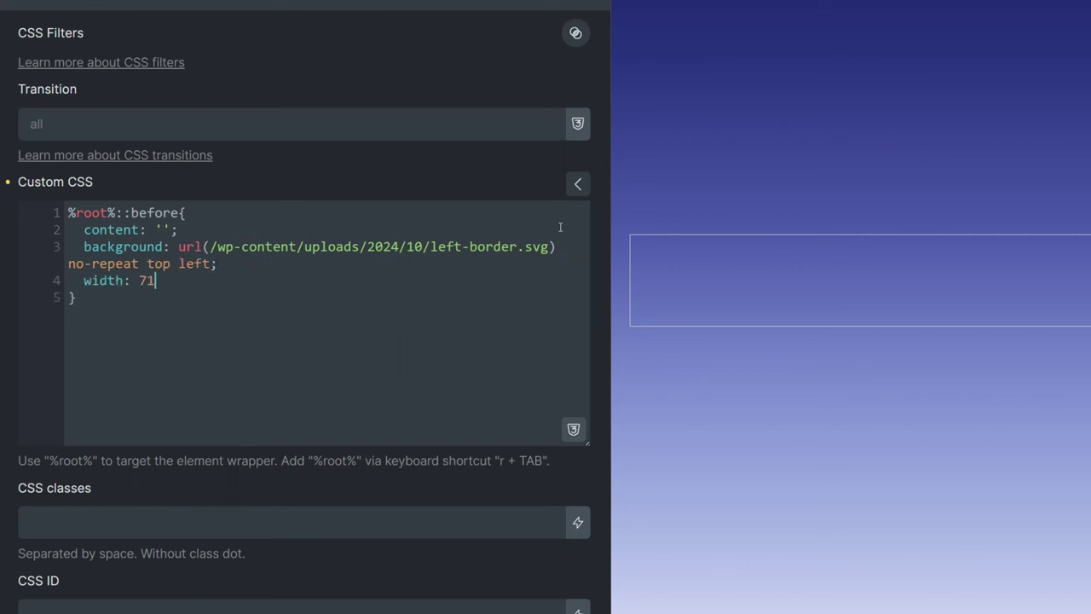
text(px;)
key(Return)
text(he)
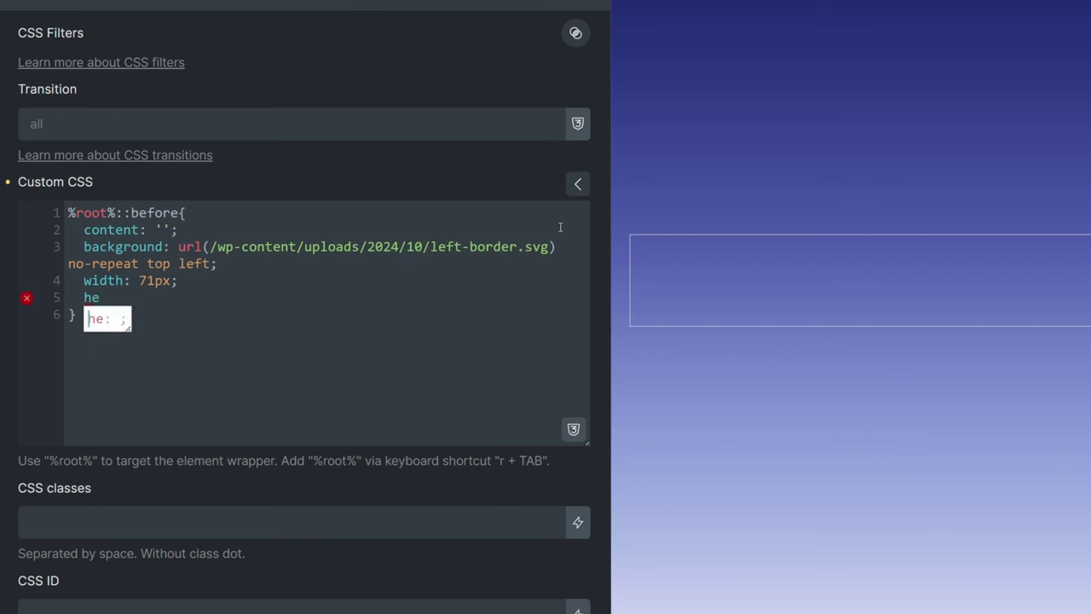
text(ight: 30)
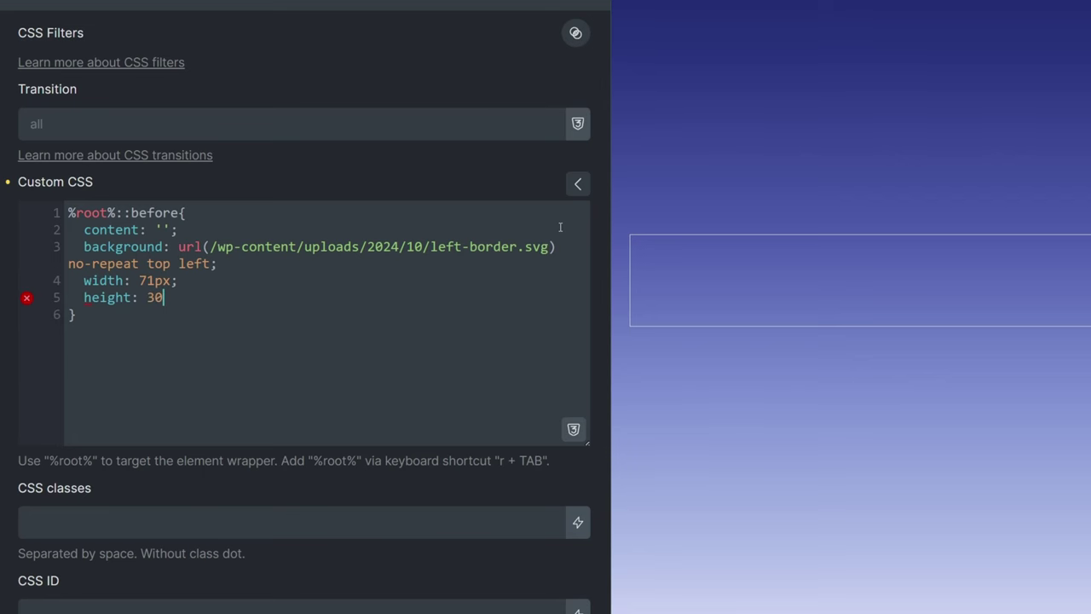
text(-px;)
key(Return)
Add display:block to the ::before rule of .an-nav__bg-left.
text(d)
key(Return)
key(BackSpace)
text(isplay:)
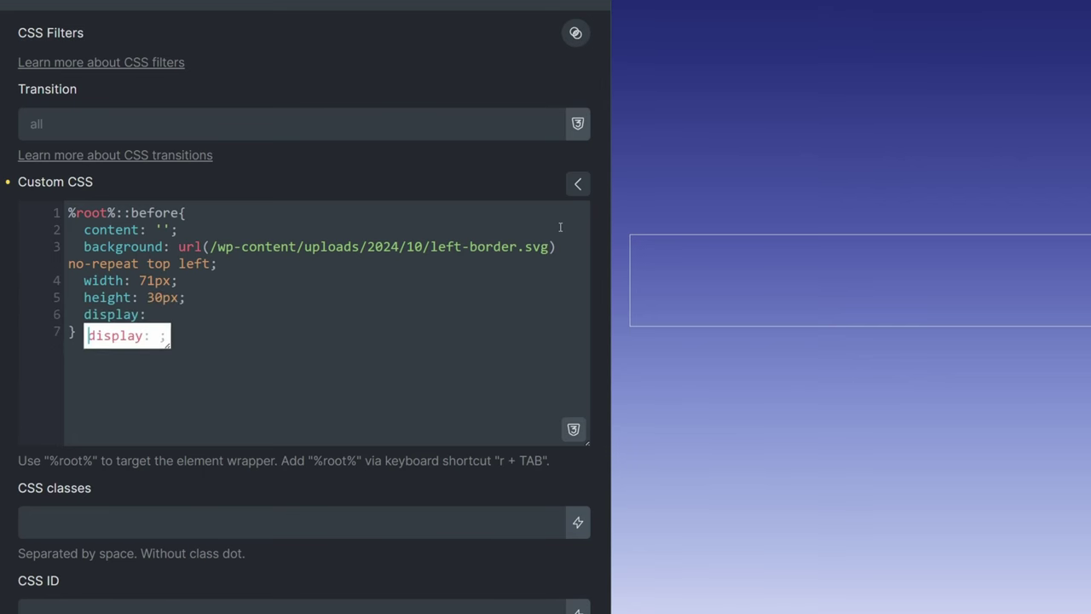
text(block;)
key(Return)
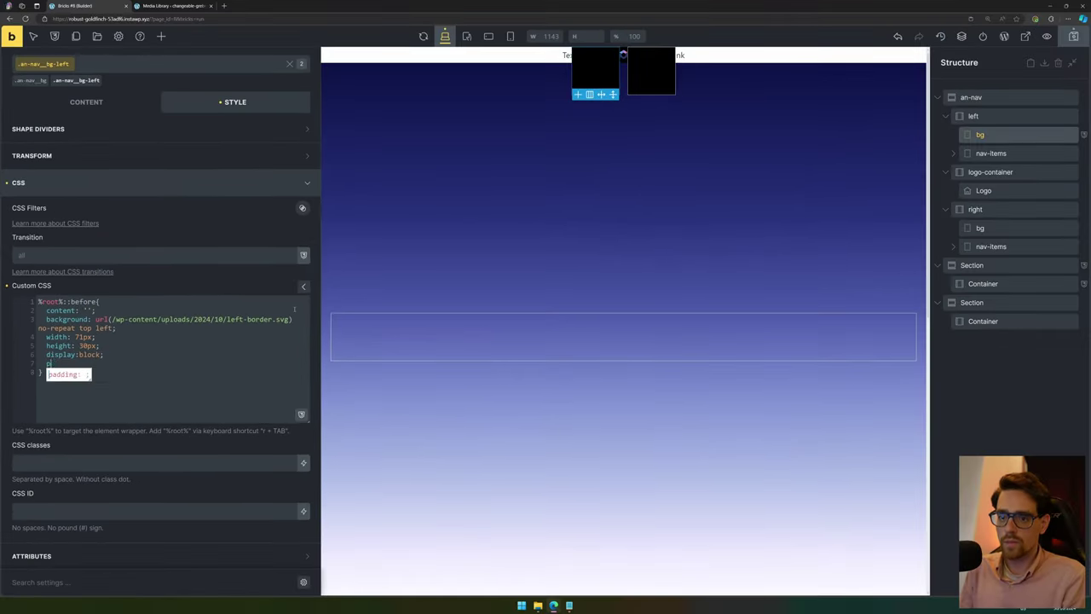
Position the ::before pseudo-element absolutely with a left offset of -70px.
text(position: absolute;)
key(Return)
text(left)
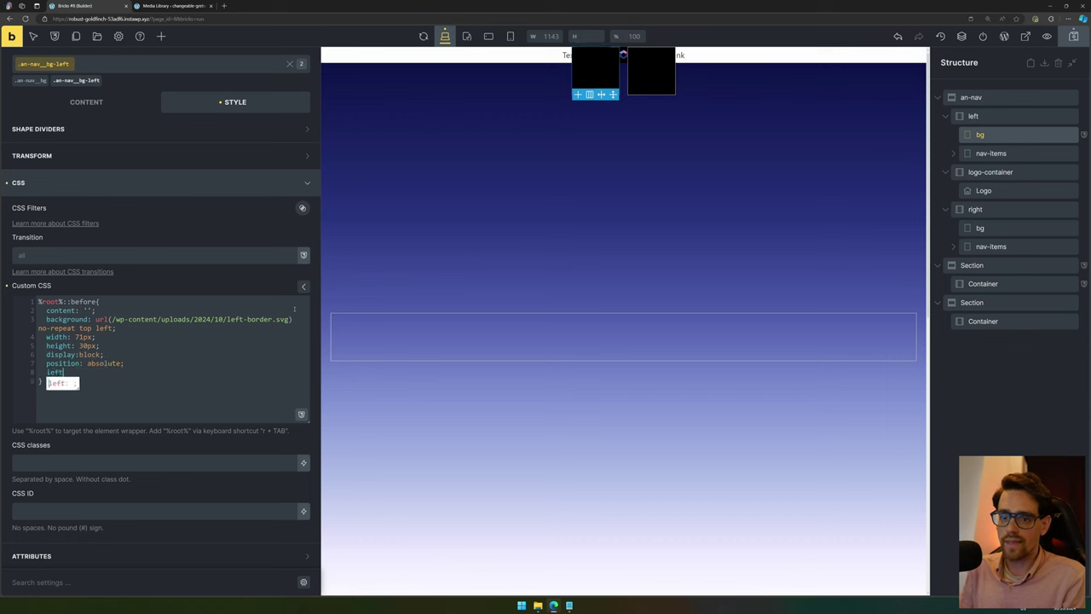
text(: -)
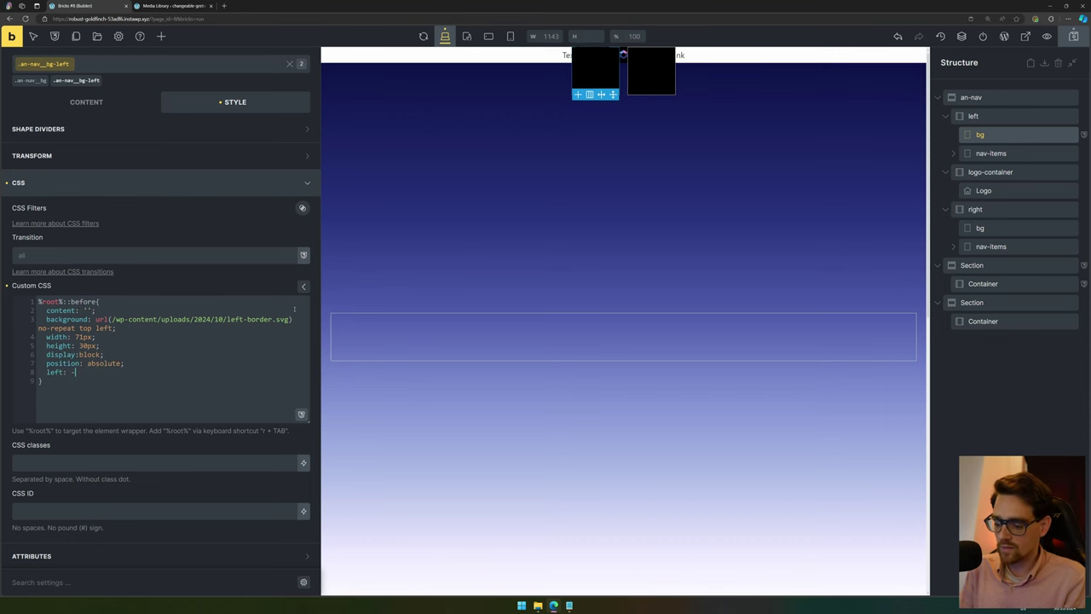
text(70px;)
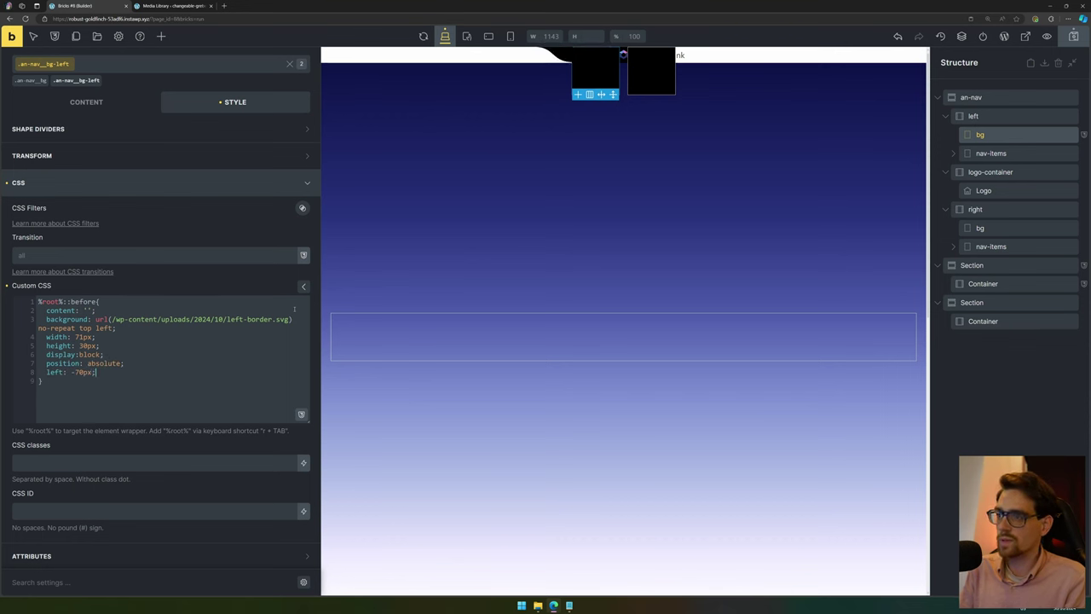
key(shift+Left)
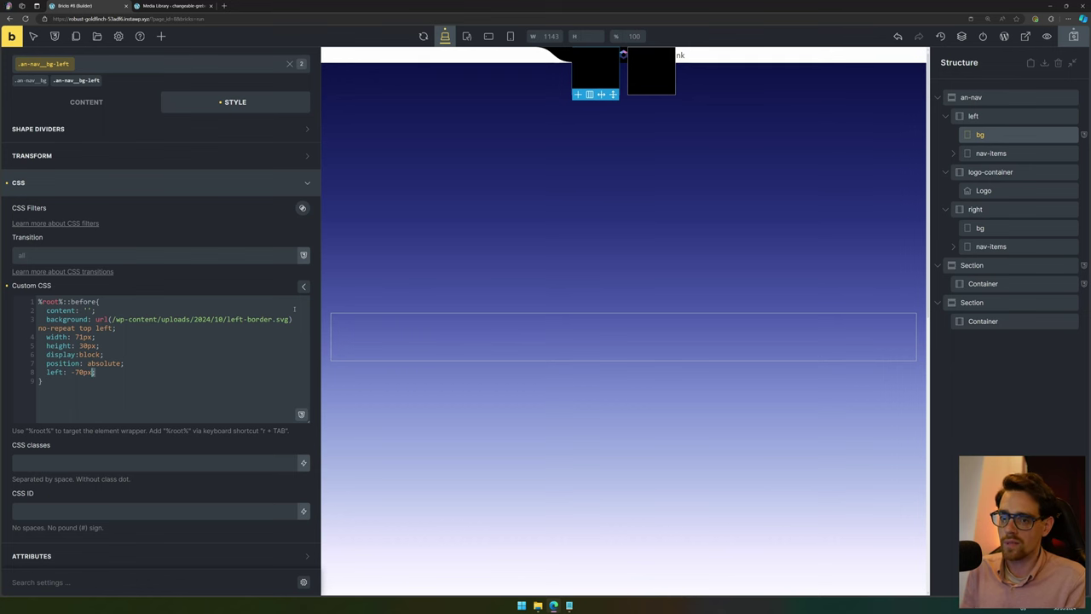
Review the size, display, position and left offset declarations in the ::before rule.
scroll(292, 318, up, 1)
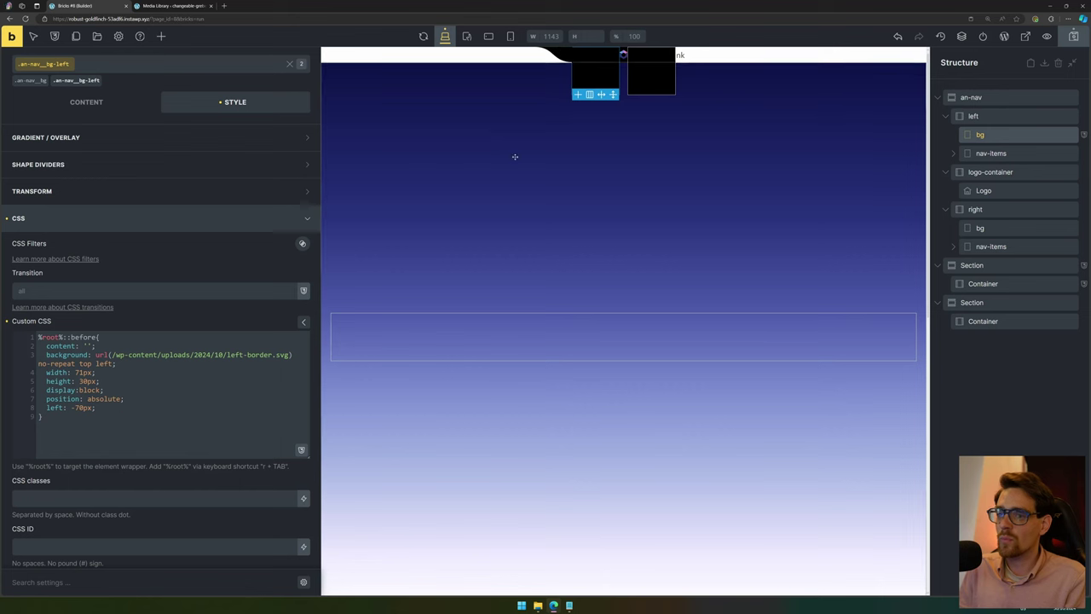
drag(100, 381, 37, 372)
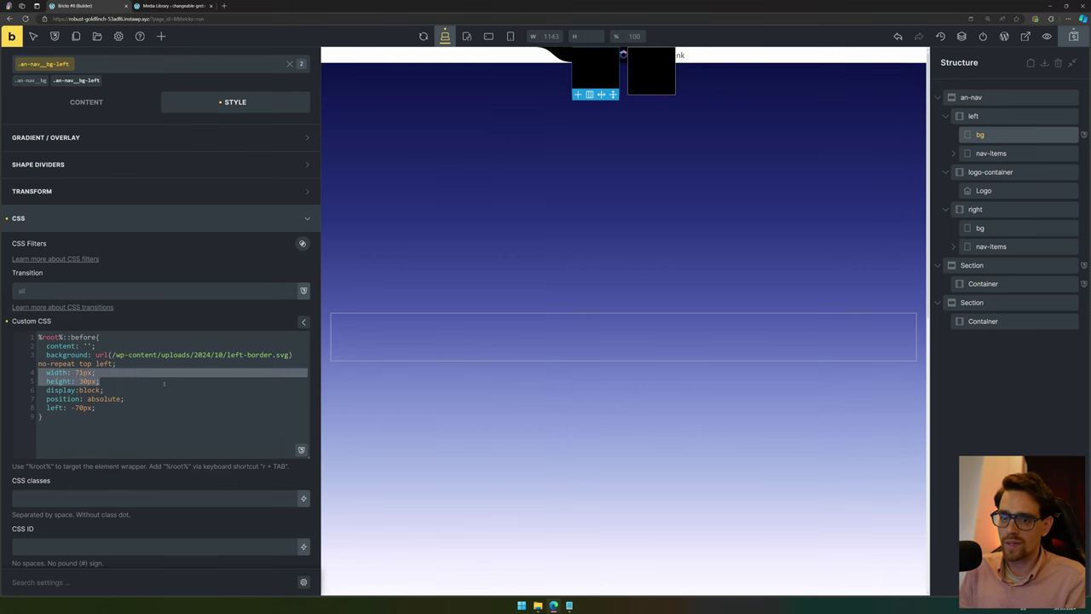
scroll(163, 383, down, 1)
drag(104, 343, 46, 344)
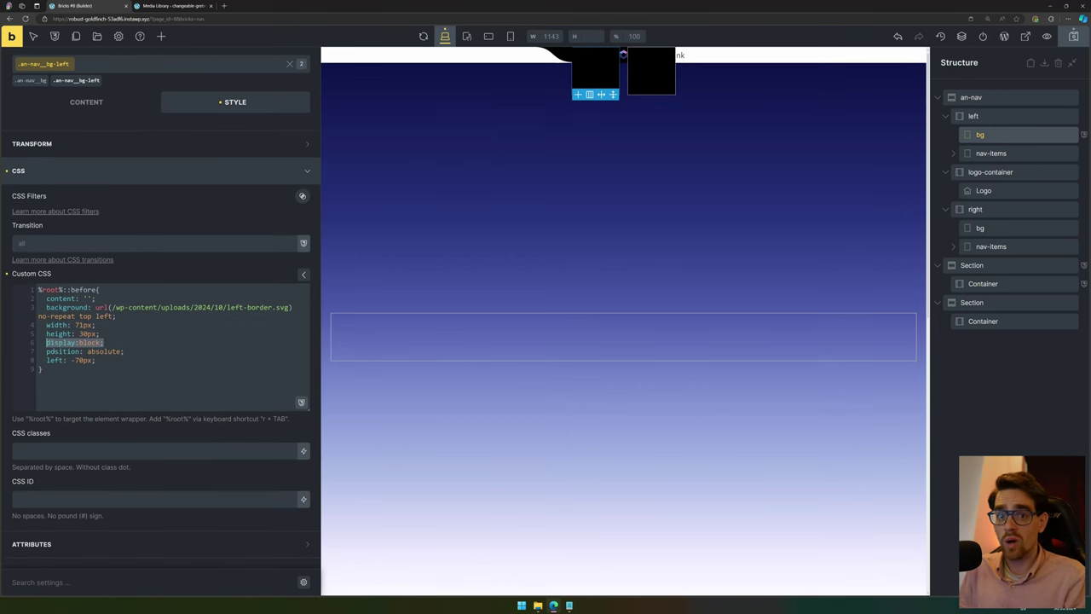
drag(138, 351, 44, 352)
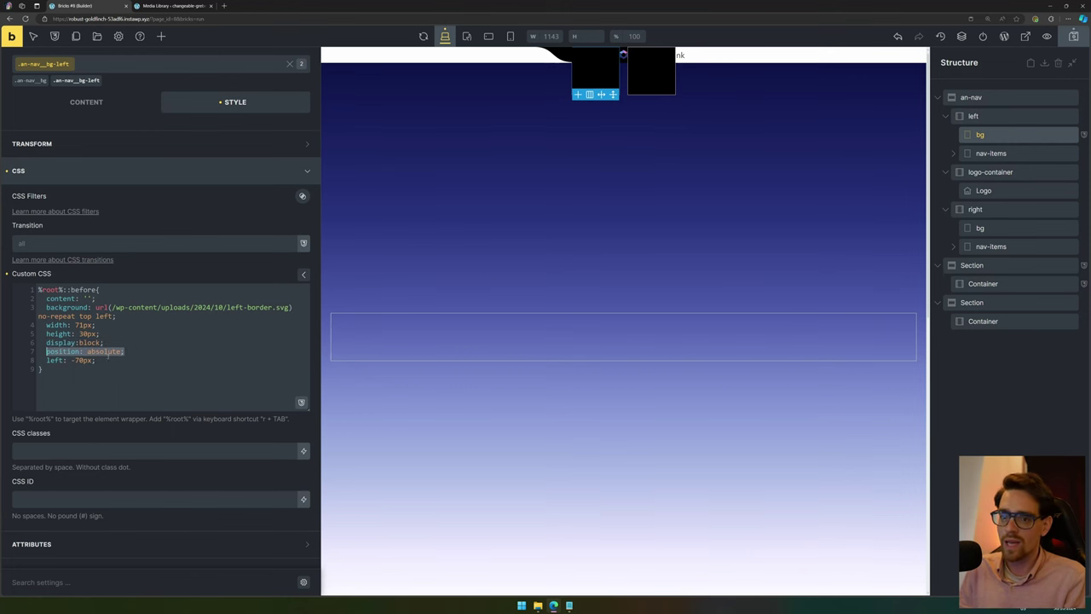
drag(120, 362, 47, 361)
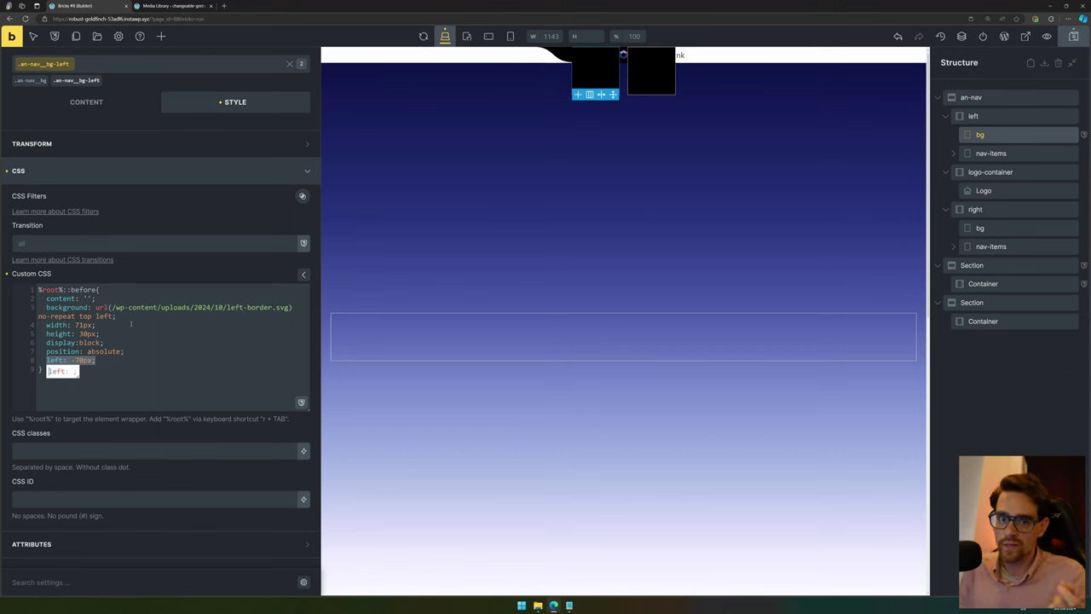
Copy the whole ::before rule into the custom CSS of the right bg element's .an-nav__bg-right class.
key(ctrl+a)
key(ctrl+c)
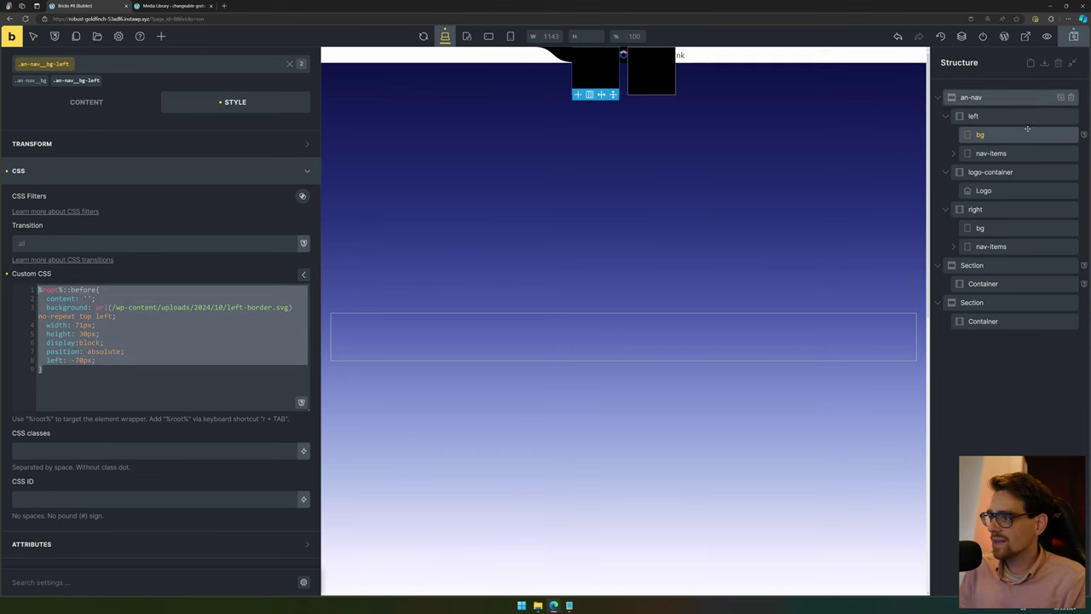
click(980, 228)
click(92, 80)
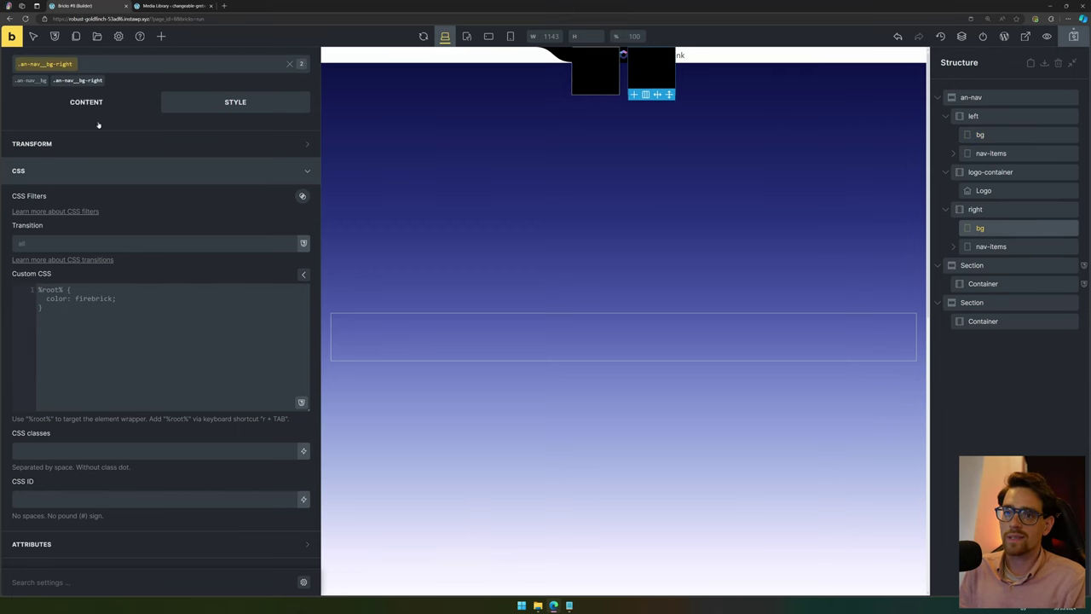
click(158, 317)
key(ctrl+v)
In the .an-nav__bg-right rule, change the background position to top right and replace the left offset property with right.
double_click(105, 317)
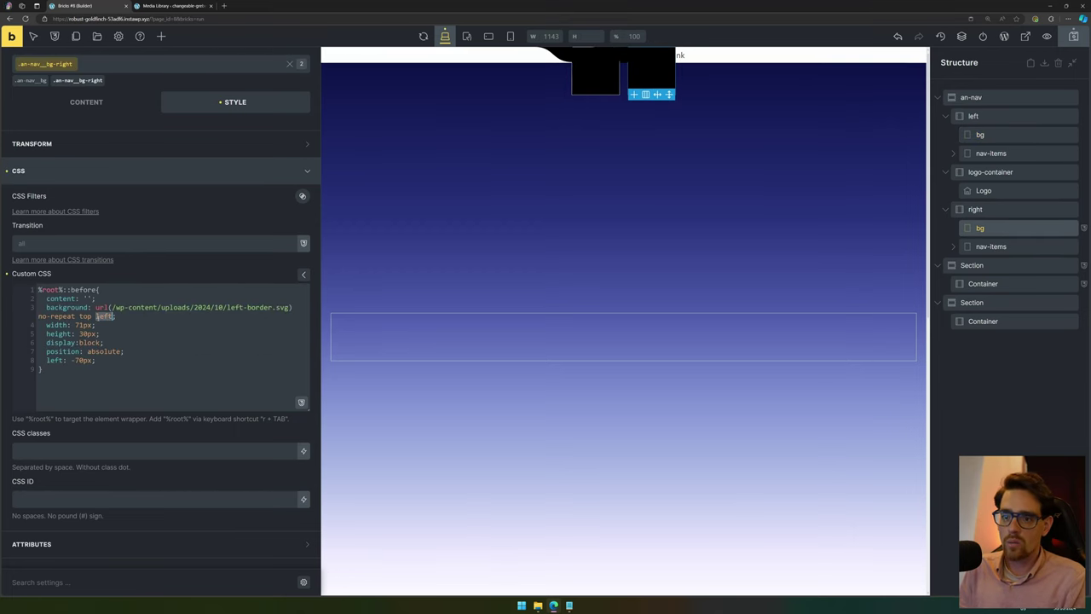
text(right)
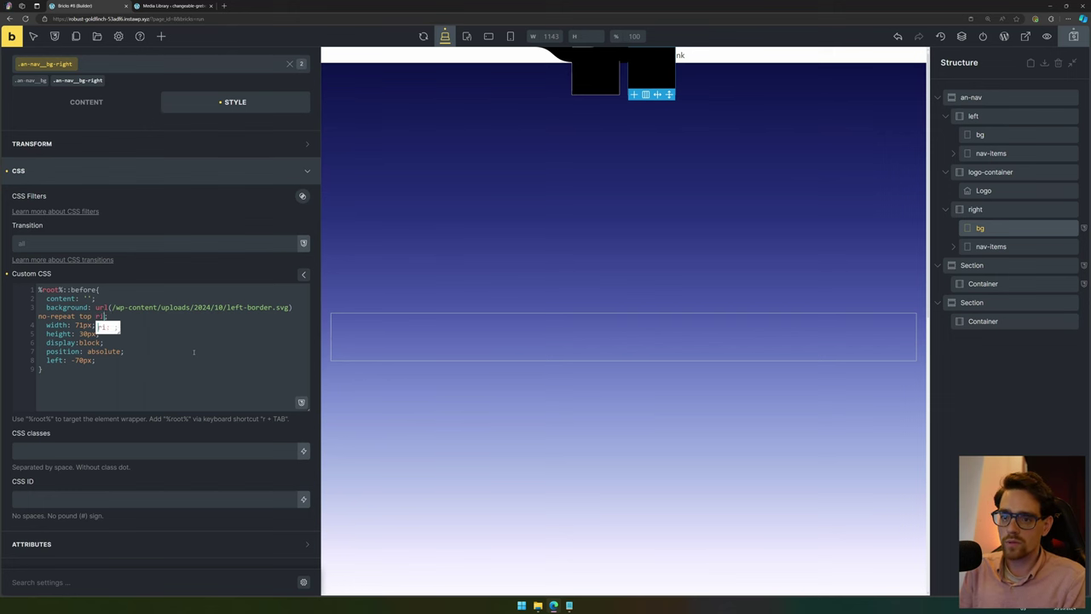
double_click(55, 359)
text(right)
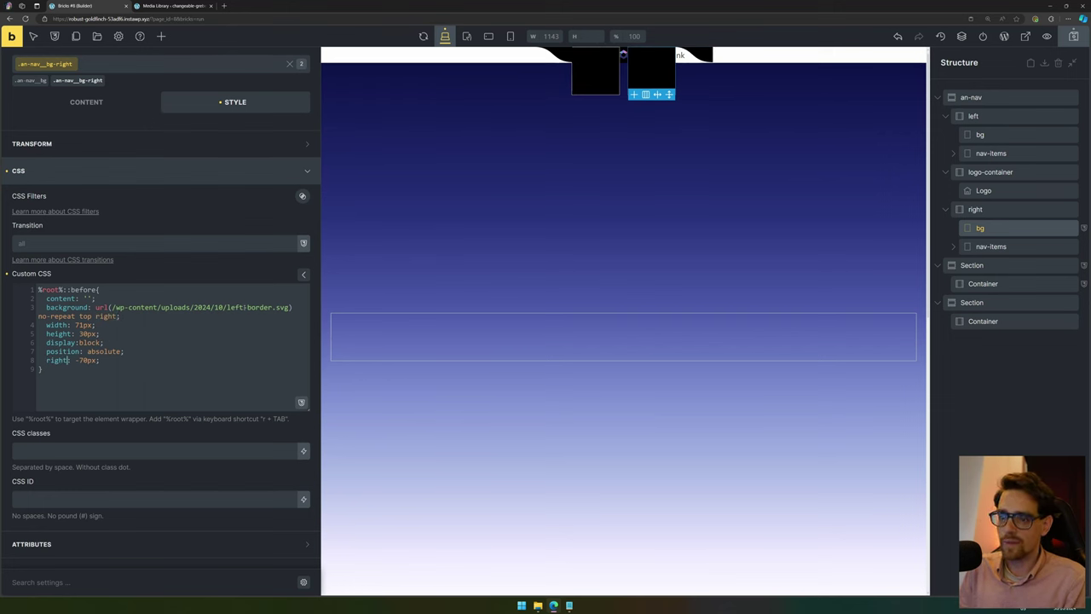
Change the ::before background image of .an-nav__bg-right to right-border.svg and open the page on the front end.
double_click(233, 307)
text(right)
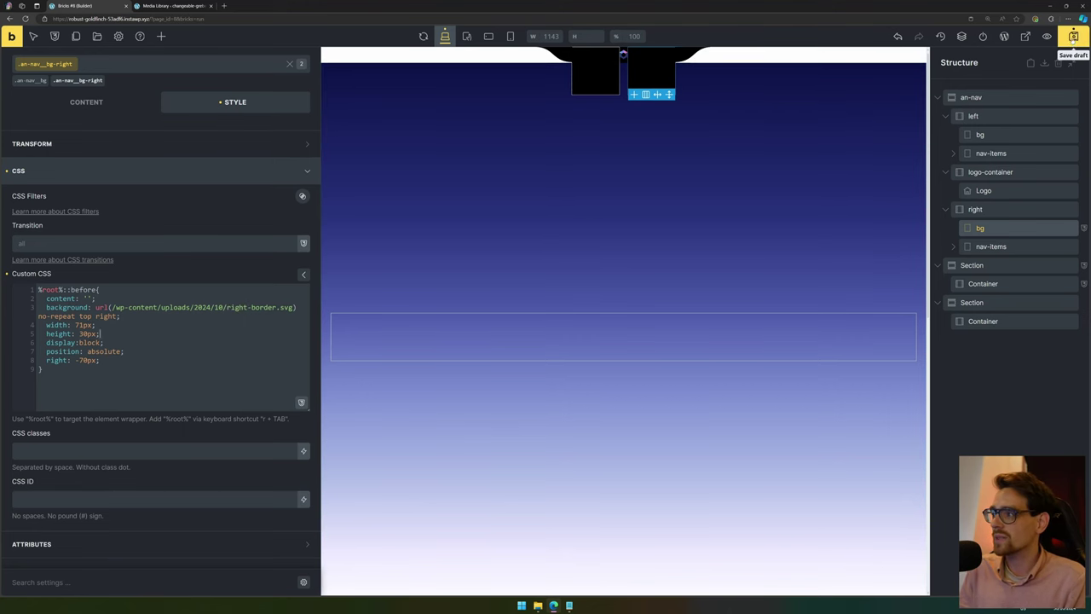
click(1025, 38)
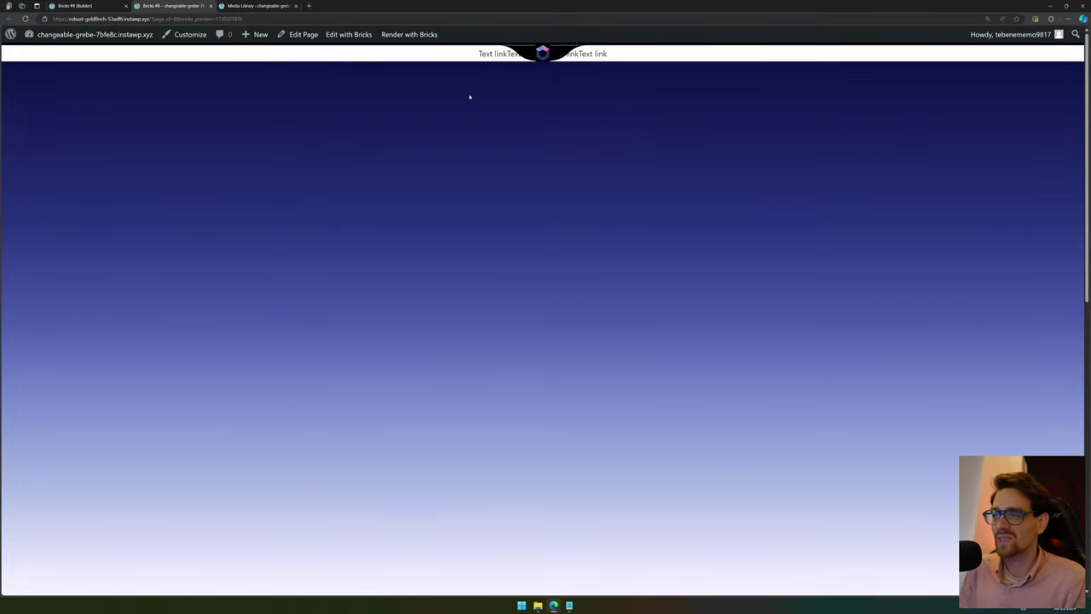
Compare the notch shape around the logo in the front-end preview with the navigation in the builder canvas.
click(75, 6)
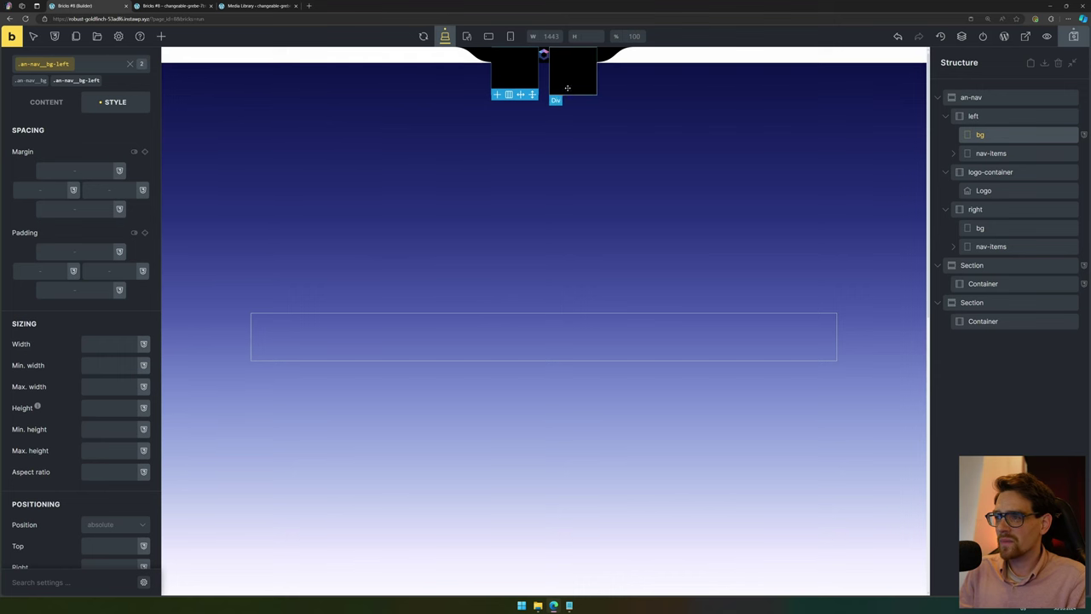
click(173, 5)
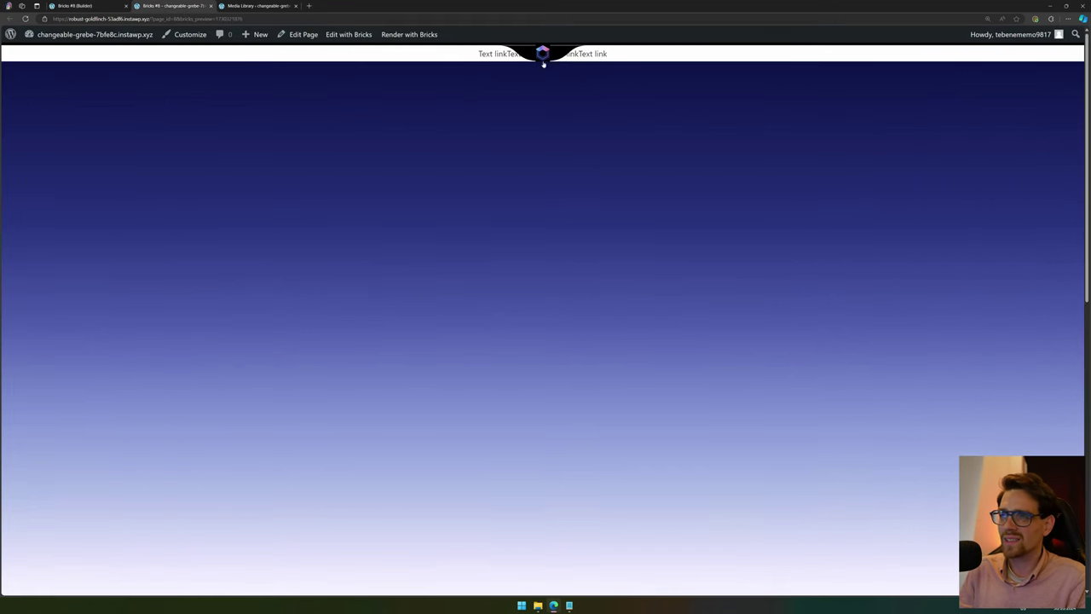
key(ctrl+shift+Tab)
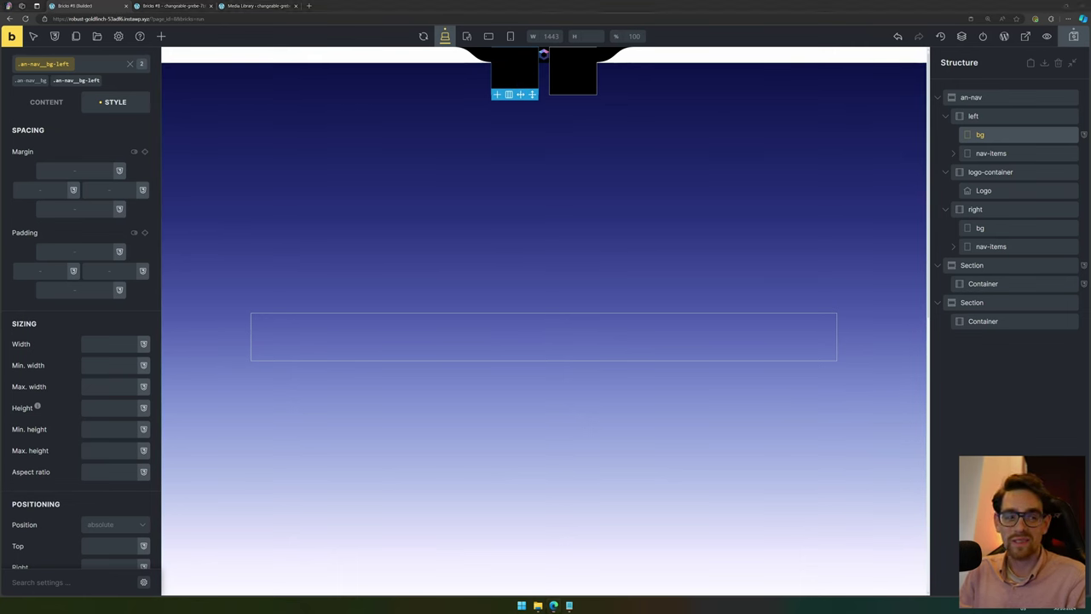
click(1001, 97)
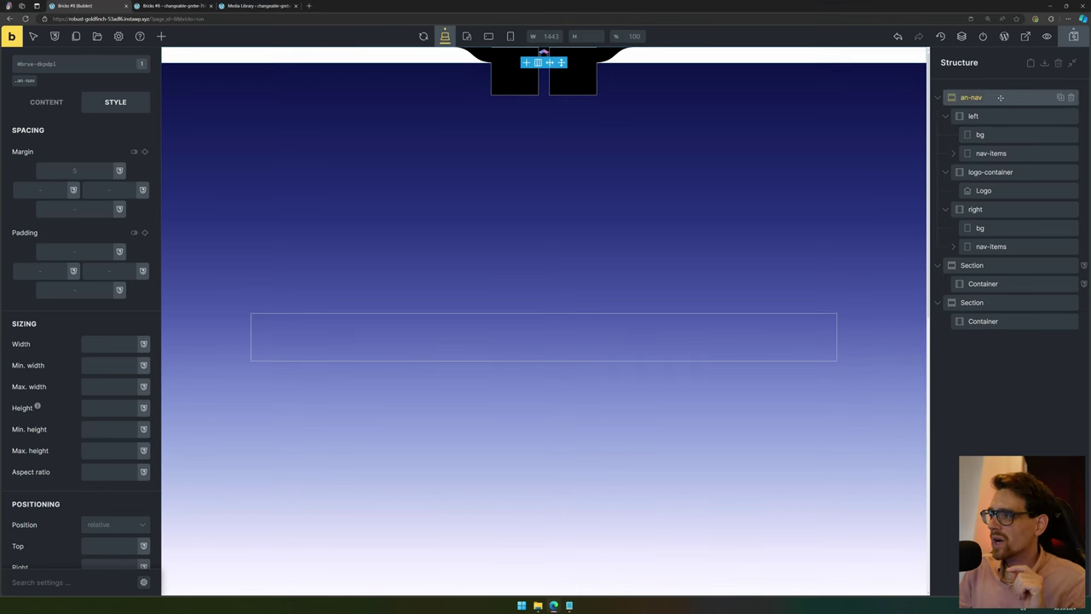
click(171, 6)
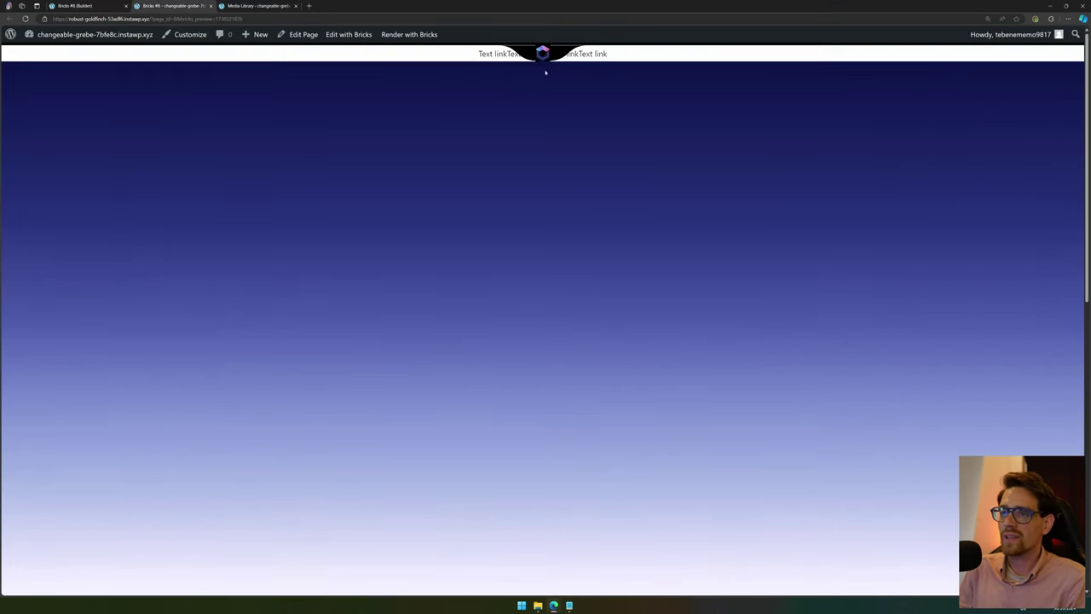
click(102, 6)
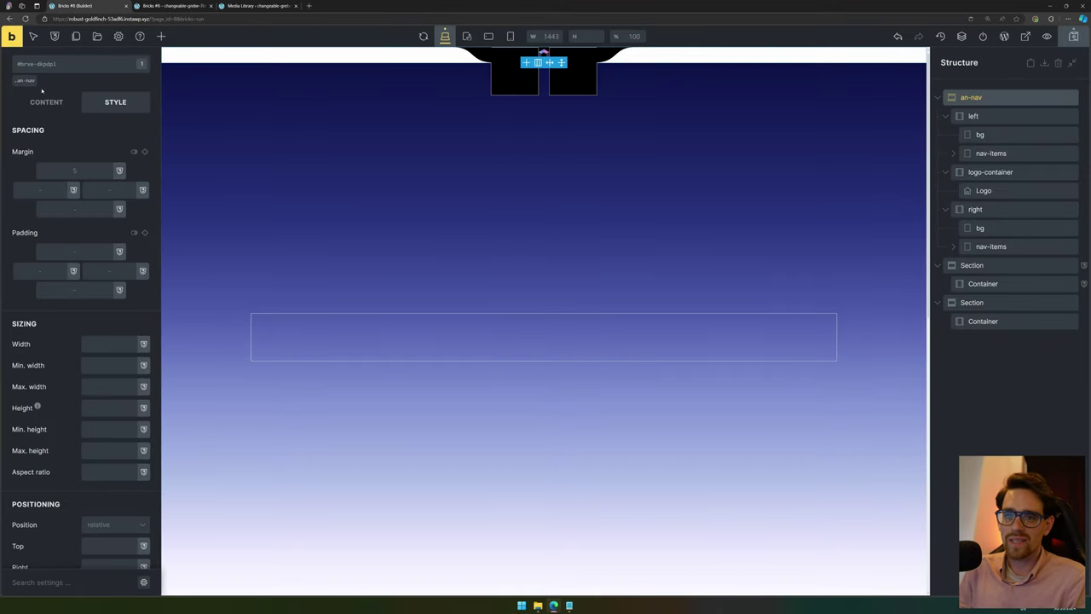
Add a %root%:hover rule below the ::before rule in the custom CSS of the .an-nav class.
click(23, 81)
scroll(93, 242, down, 6)
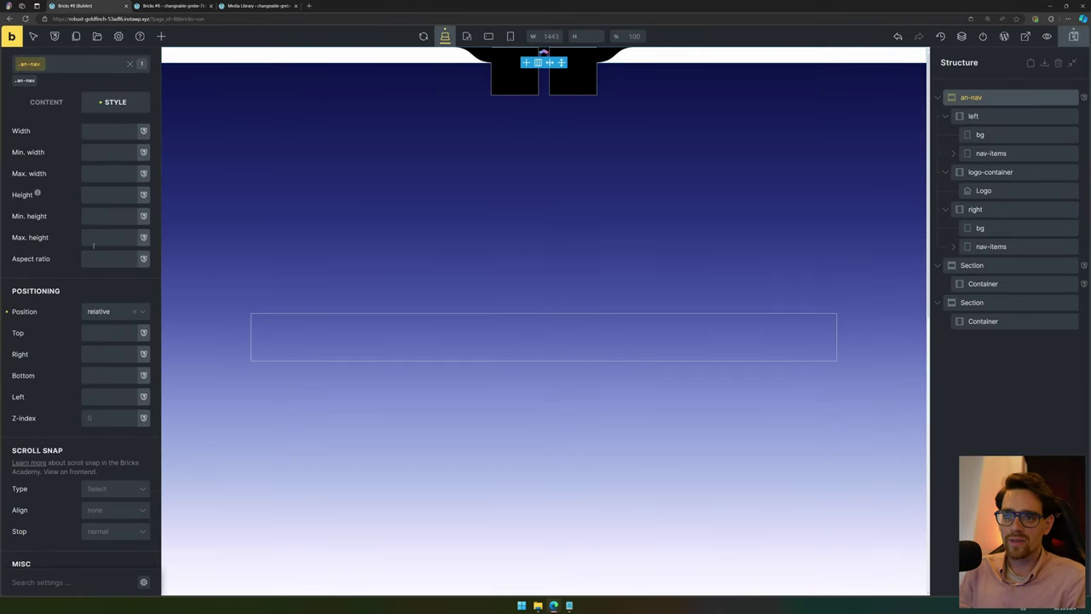
click(70, 520)
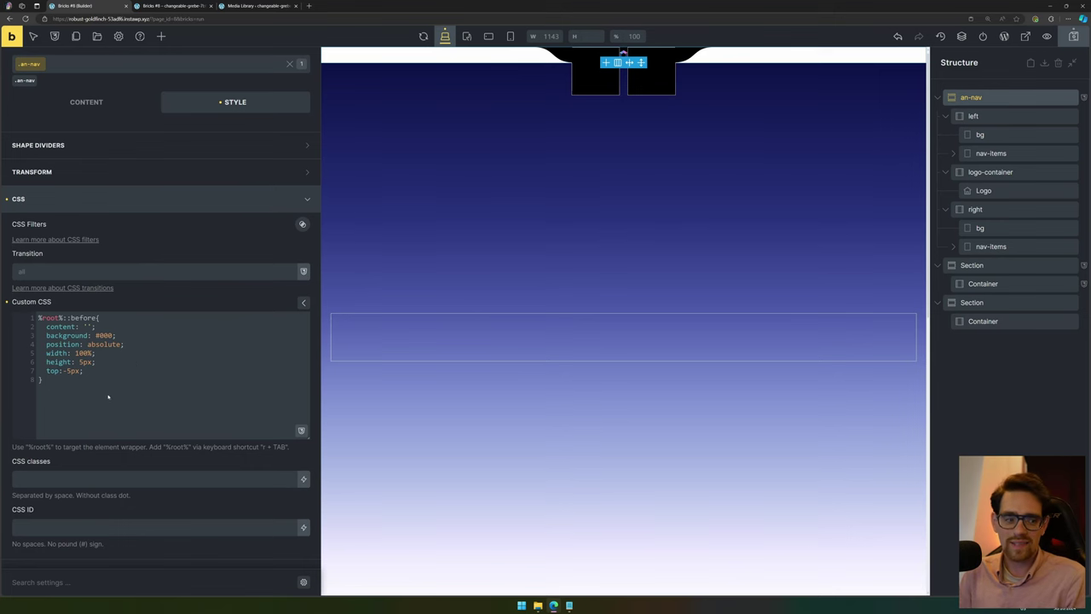
key(Return)
key(Return)
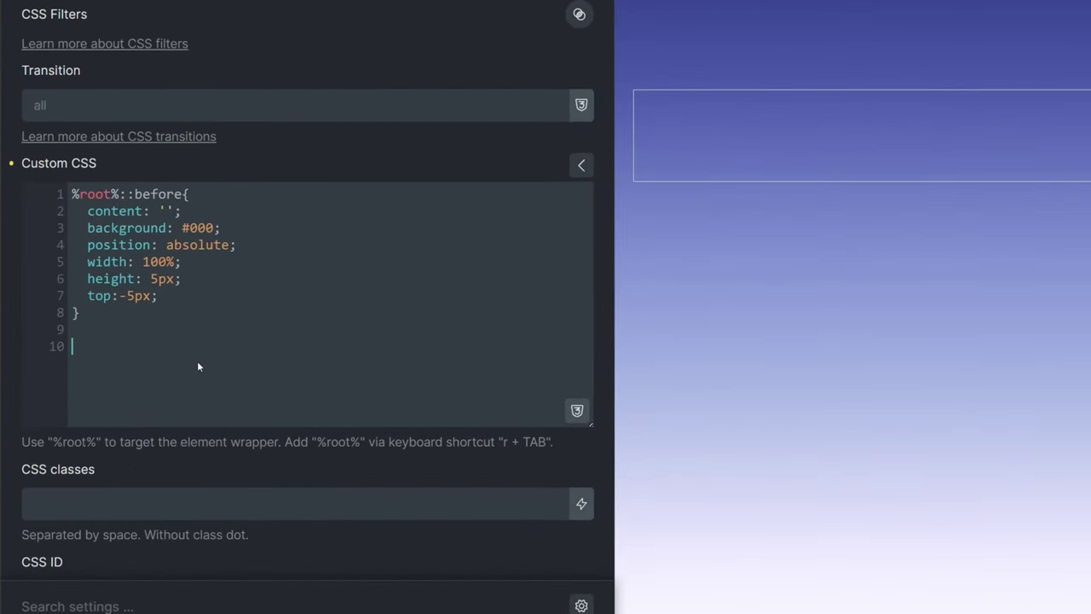
text(r)
key(Tab)
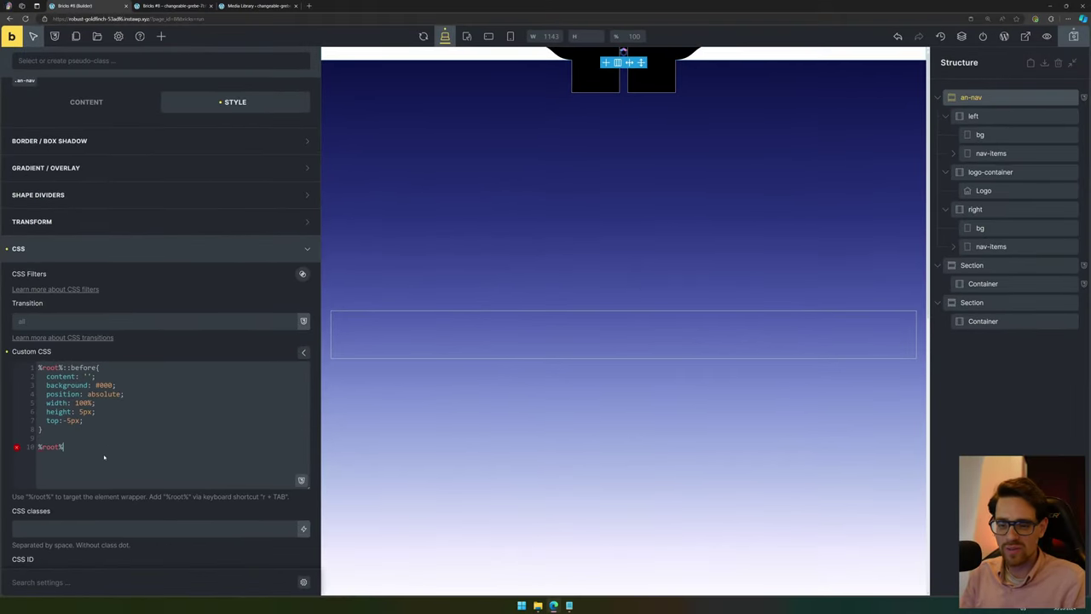
text(:hover{)
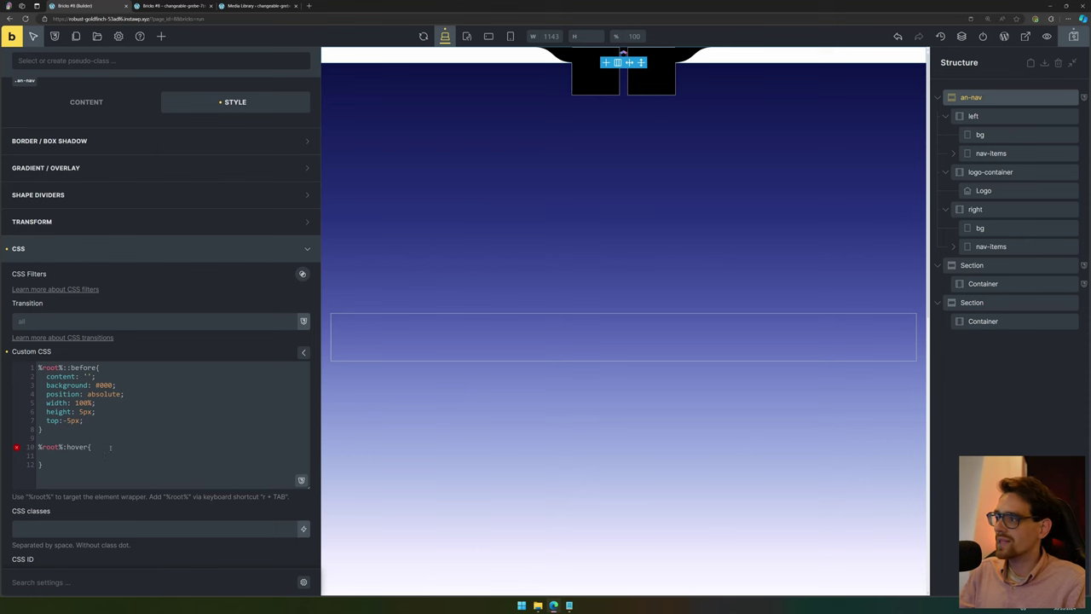
Extend the hover rule's selector to target %root%__bg and give it a width of 100%.
scroll(177, 265, up, 3)
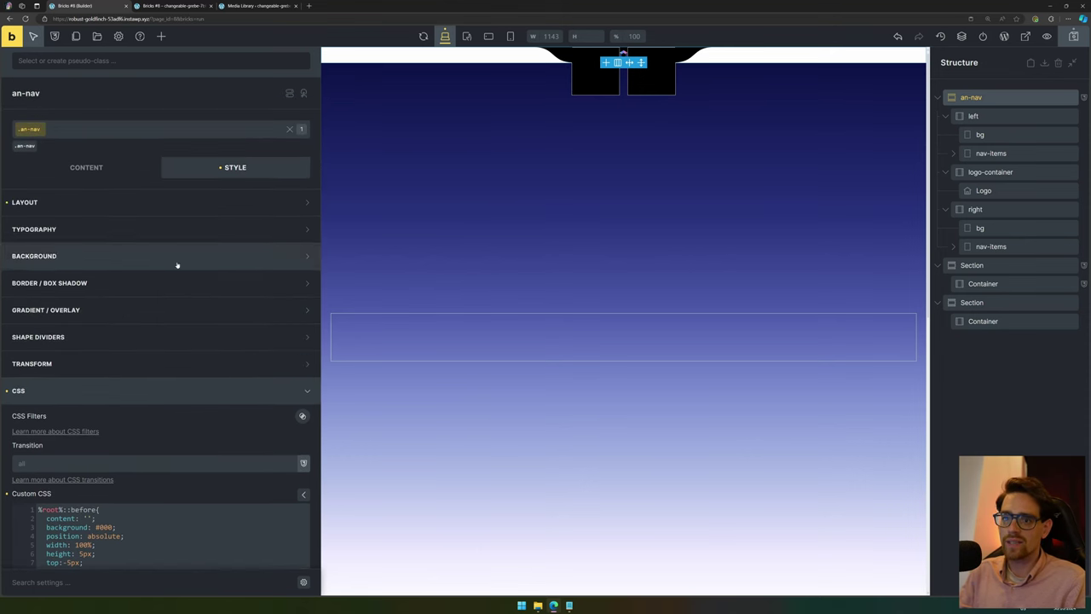
scroll(178, 265, down, 3)
text(.)
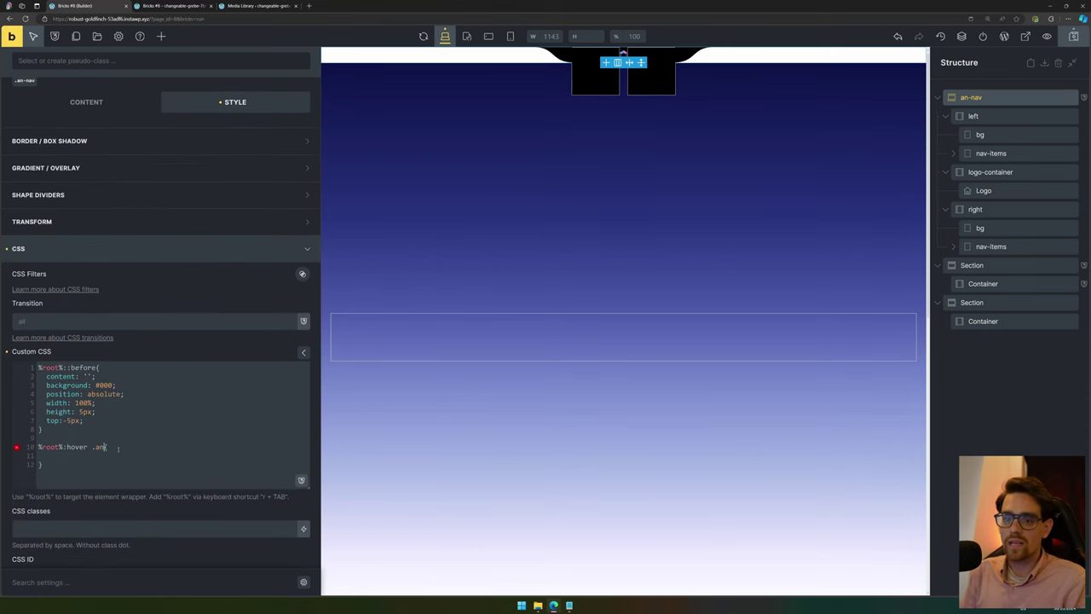
text(an-nav__bg)
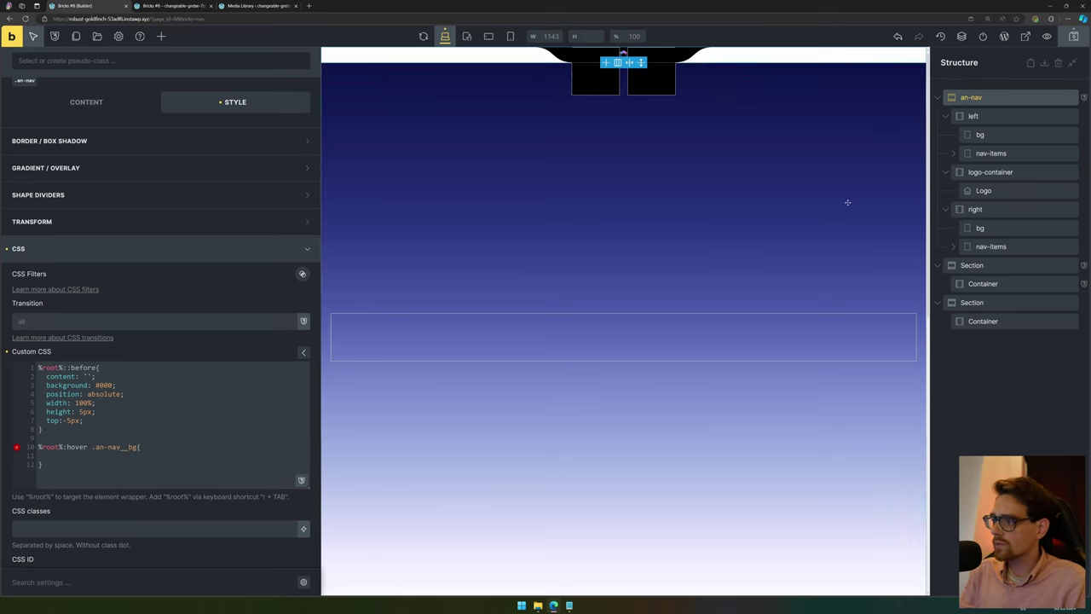
click(1017, 137)
click(653, 75)
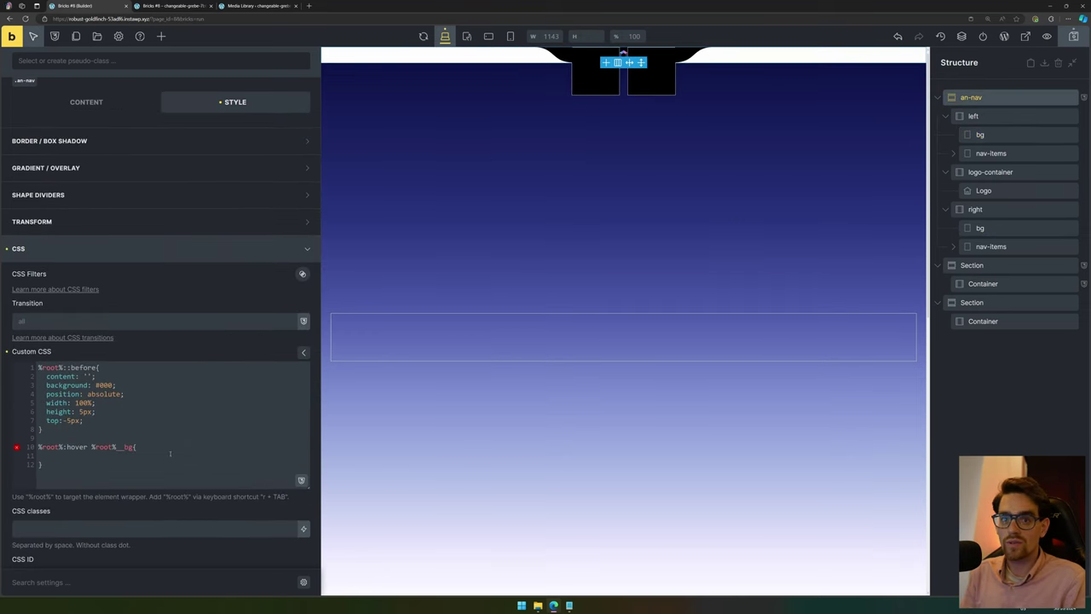
text(width:100)
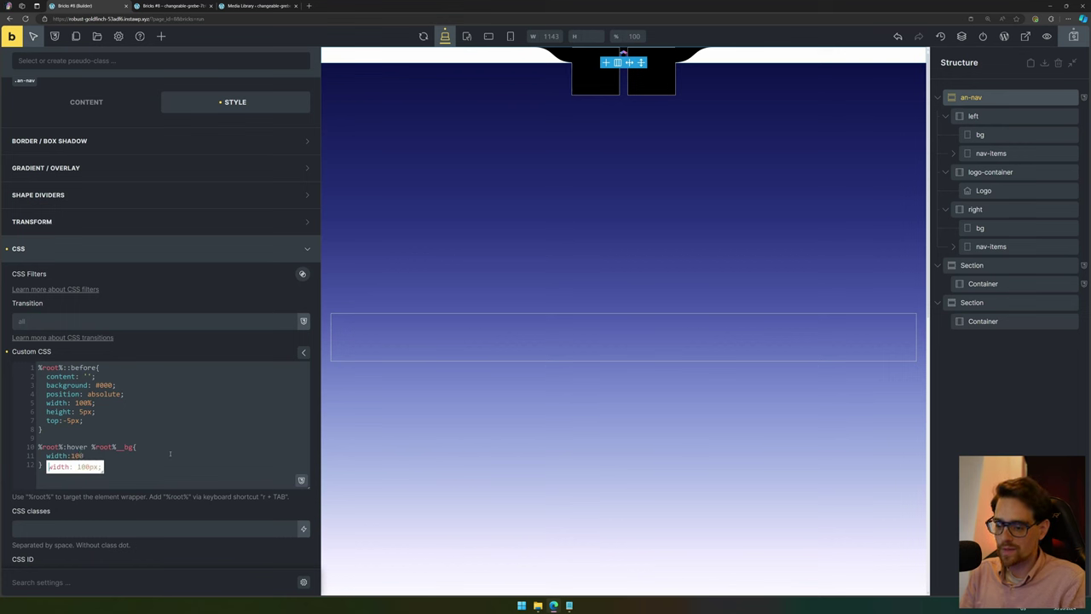
text(%;)
scroll(171, 454, down, 1)
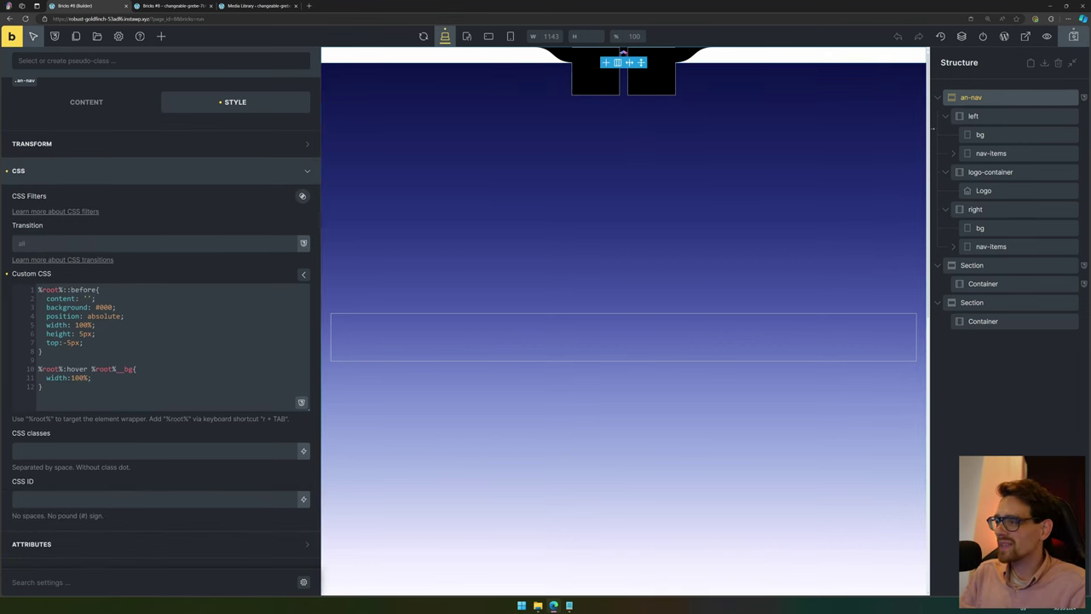
Set the width of the left container's .an-nav__left class to fit-content.
click(1014, 117)
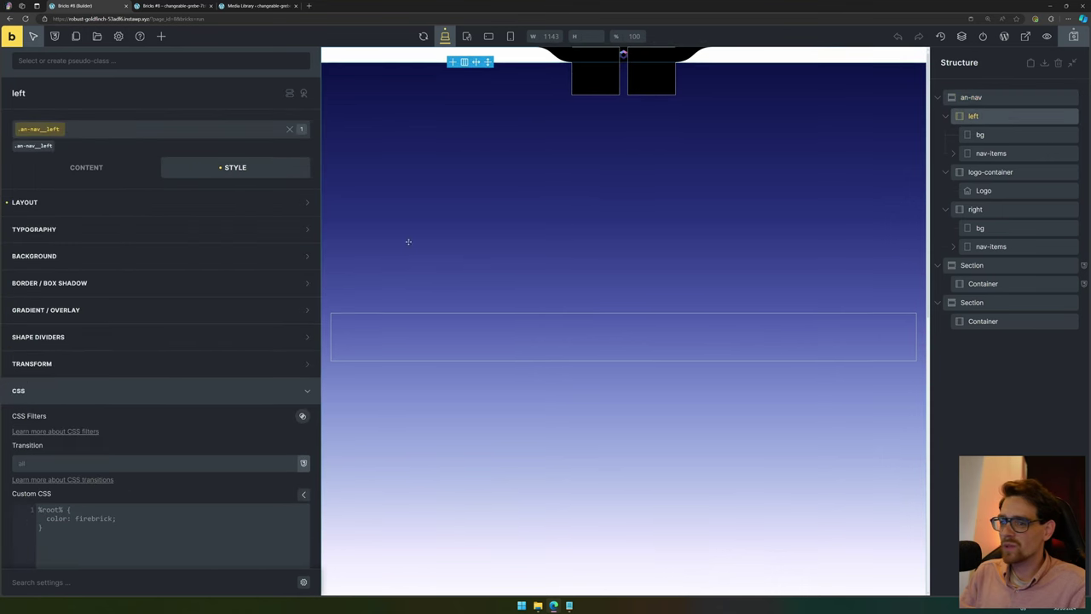
click(90, 204)
click(116, 442)
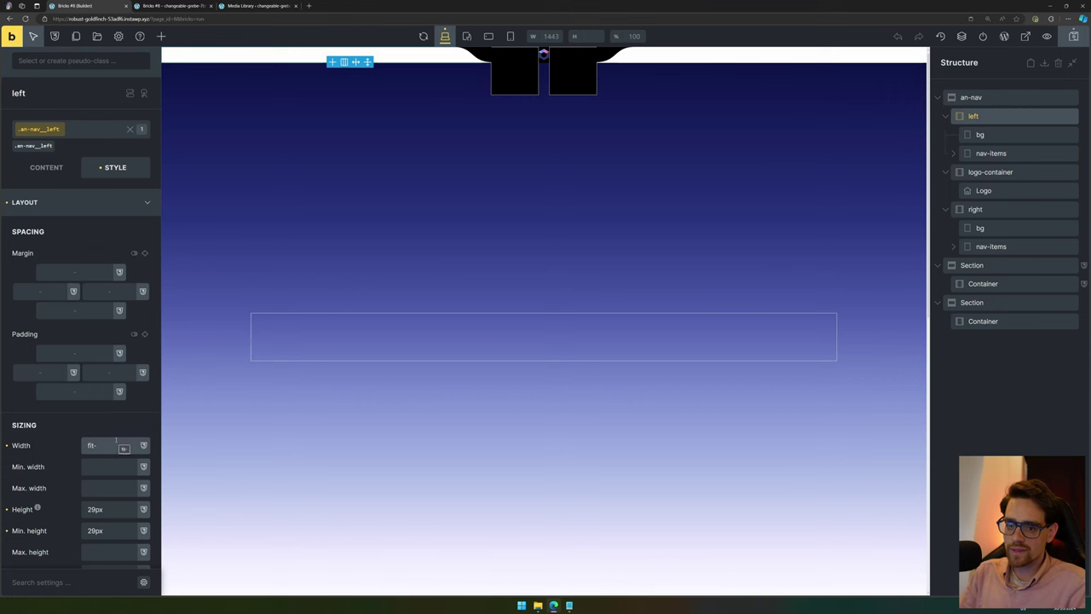
text(fit-cont)
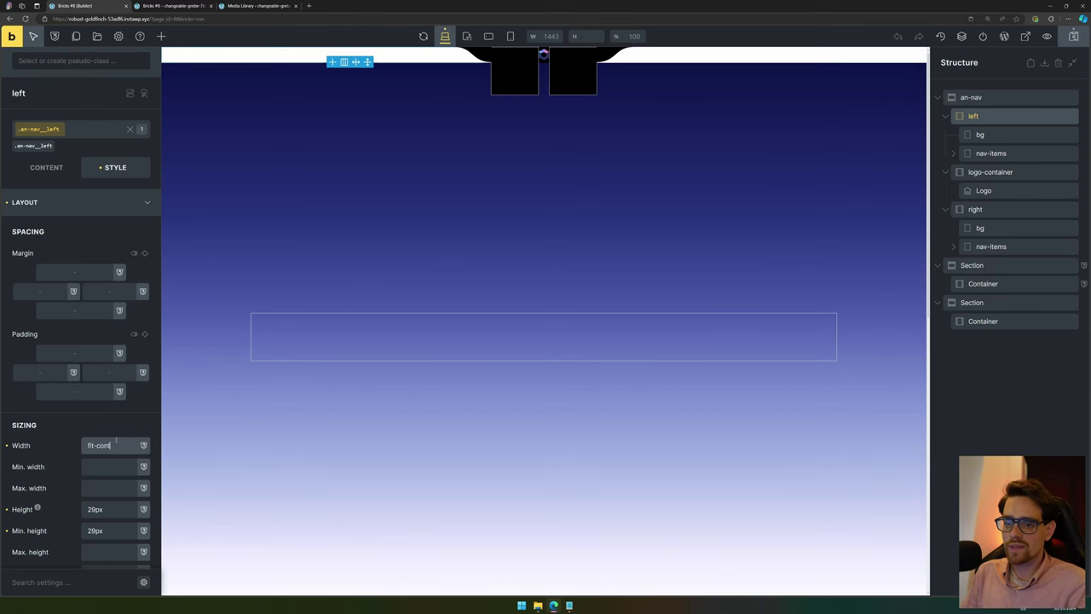
text(ent)
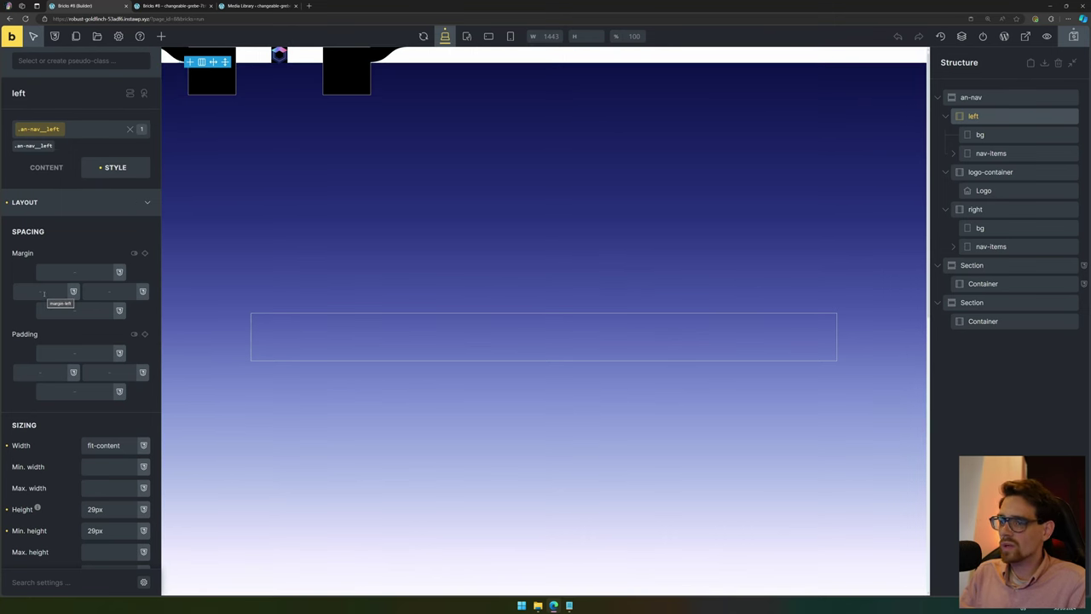
Set the side margins of the left, logo-container and right elements to 0.
click(45, 293)
text(0)
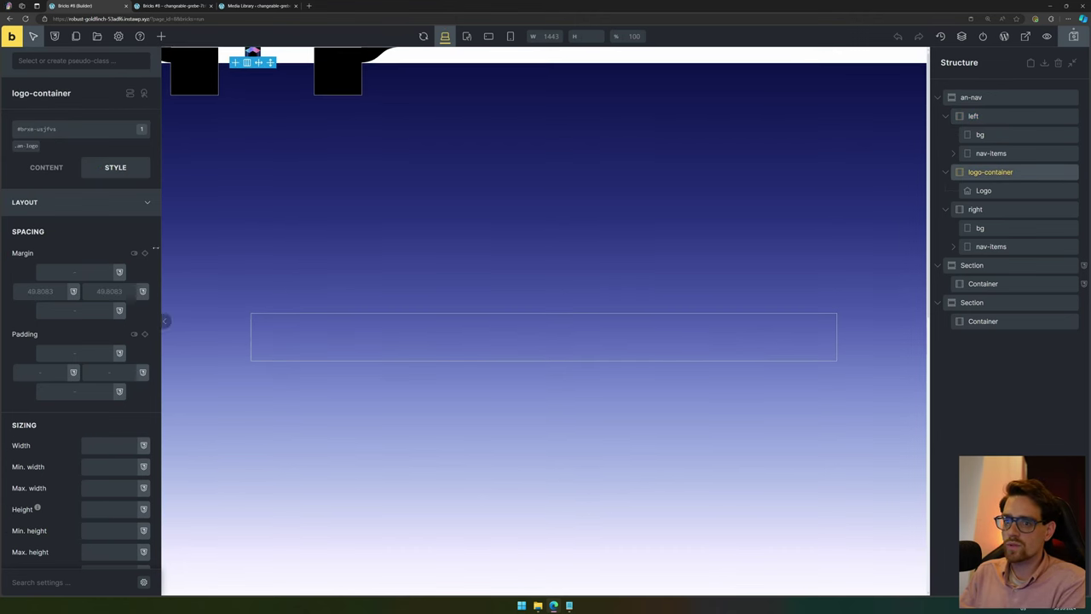
click(41, 291)
text(0)
click(109, 291)
text(0)
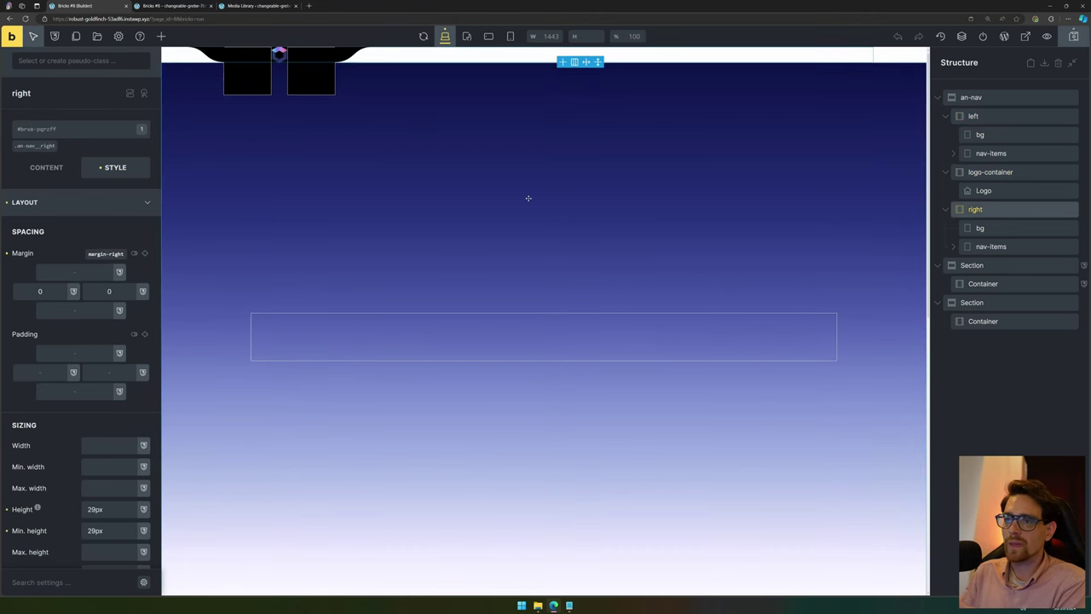
Set the right container's width to fit-content and save the page.
click(99, 444)
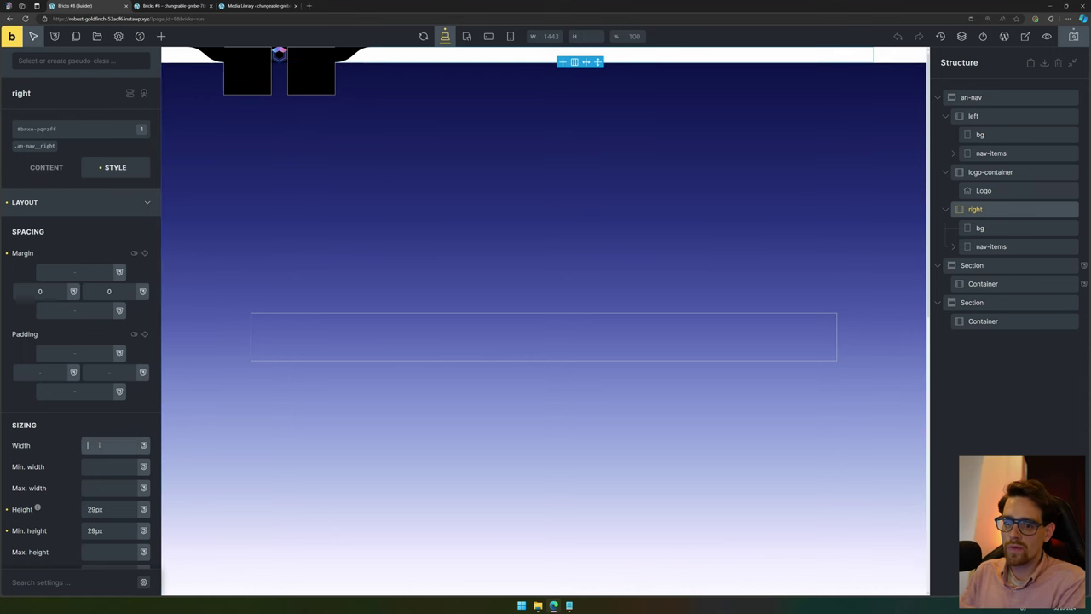
text(1)
text(it-conten)
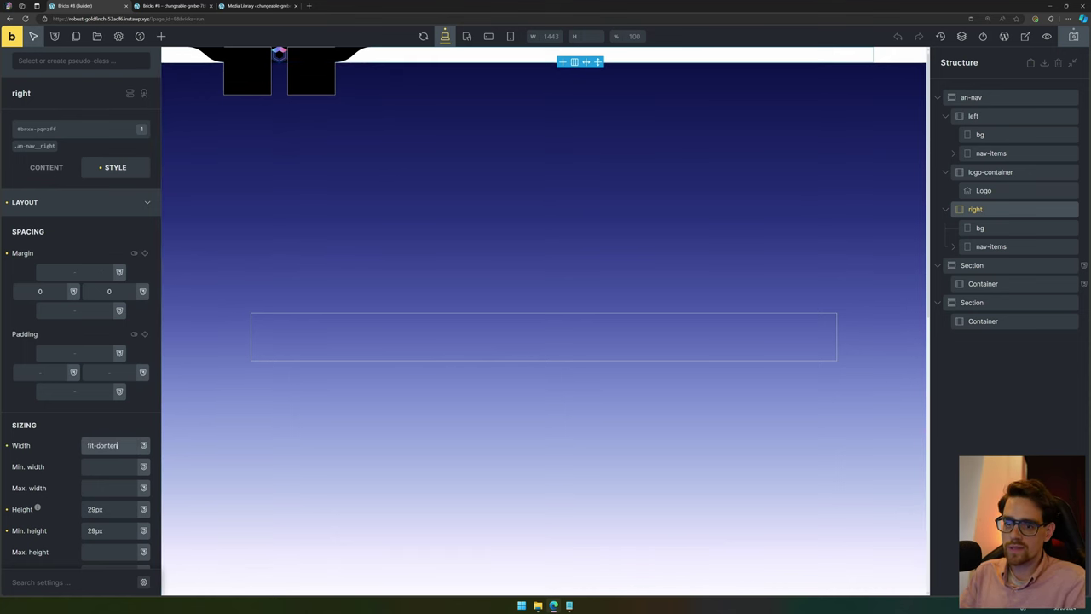
text(t)
key(ctrl+s)
Inspect the logo image and its spacing in the front-end preview with the browser's developer tools.
click(171, 5)
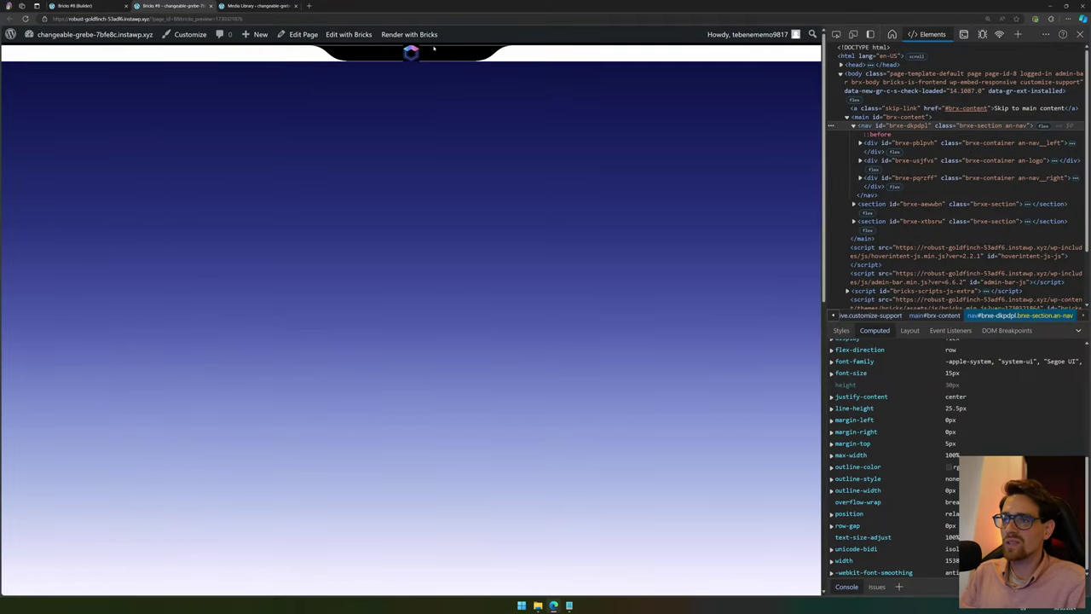
click(409, 55)
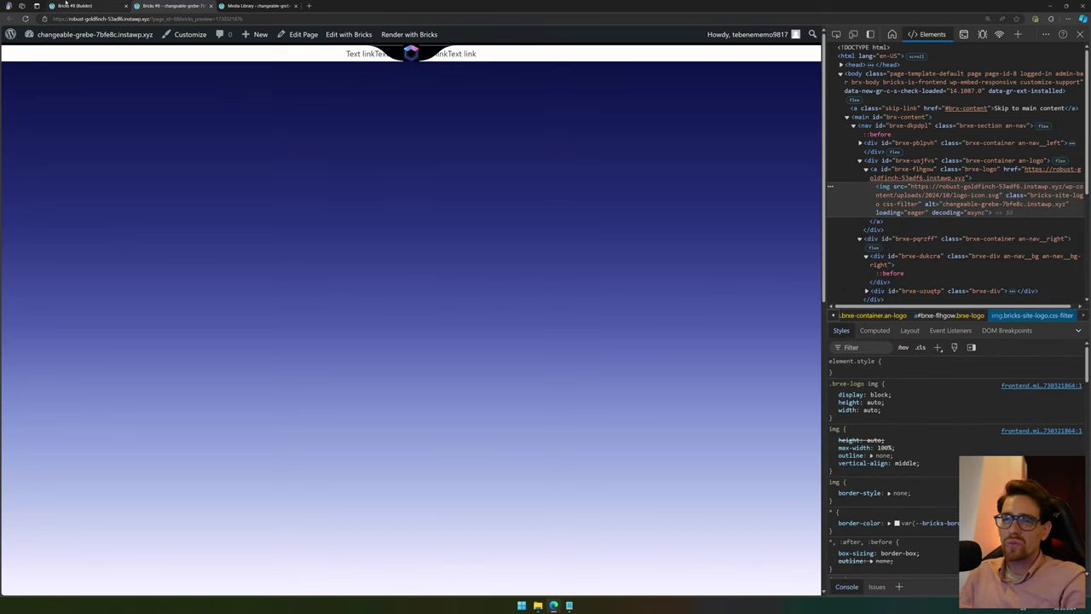
click(111, 6)
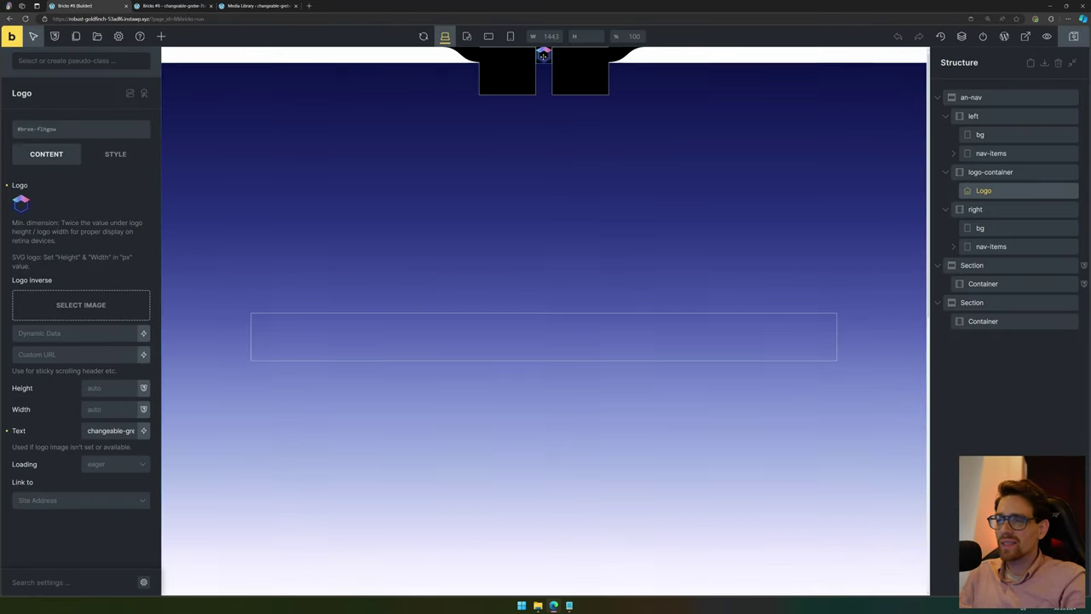
Set the Logo element's width to 23px, clear its fallback text and save the page.
click(119, 409)
text(23px)
click(118, 430)
key(ctrl+a)
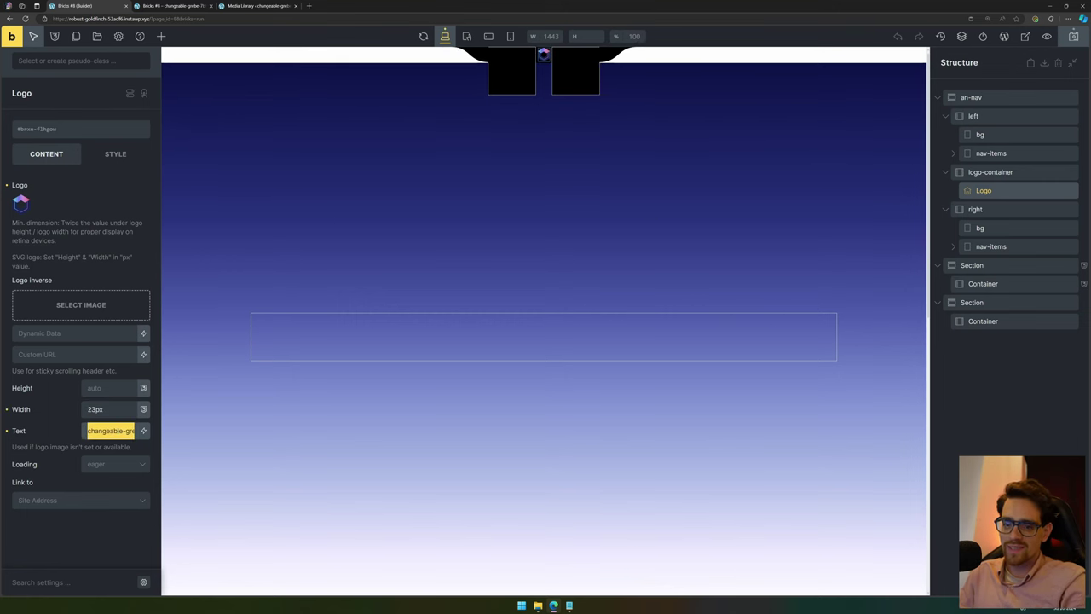
key(BackSpace)
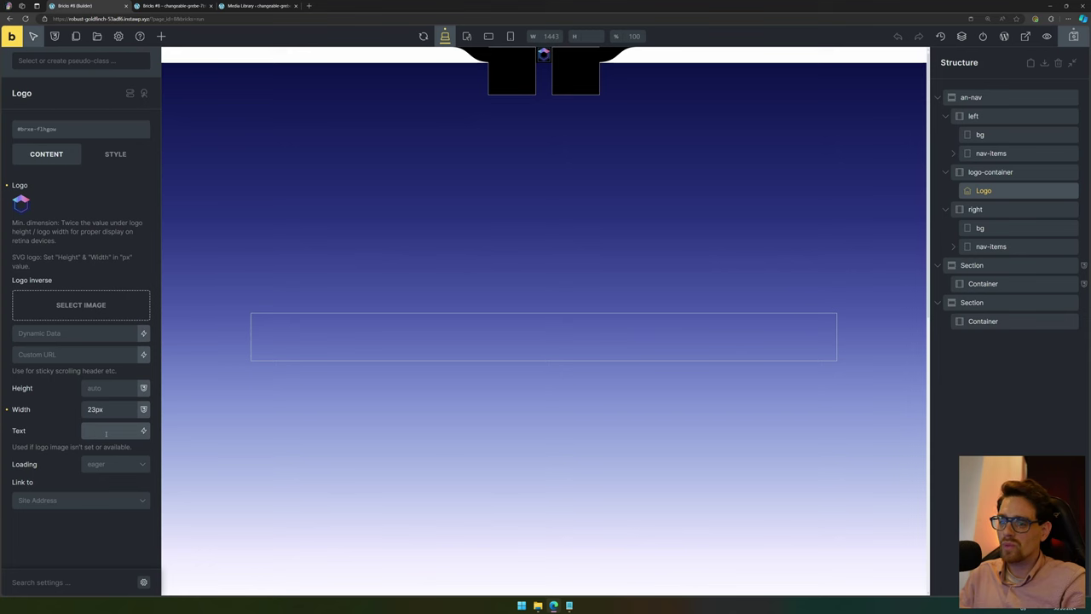
click(1073, 35)
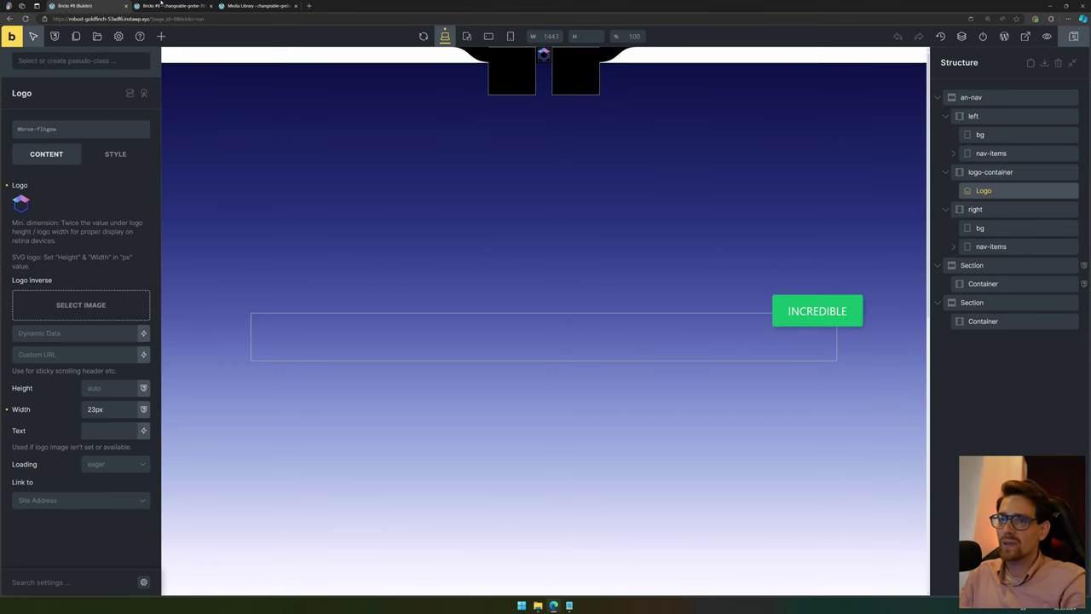
click(171, 6)
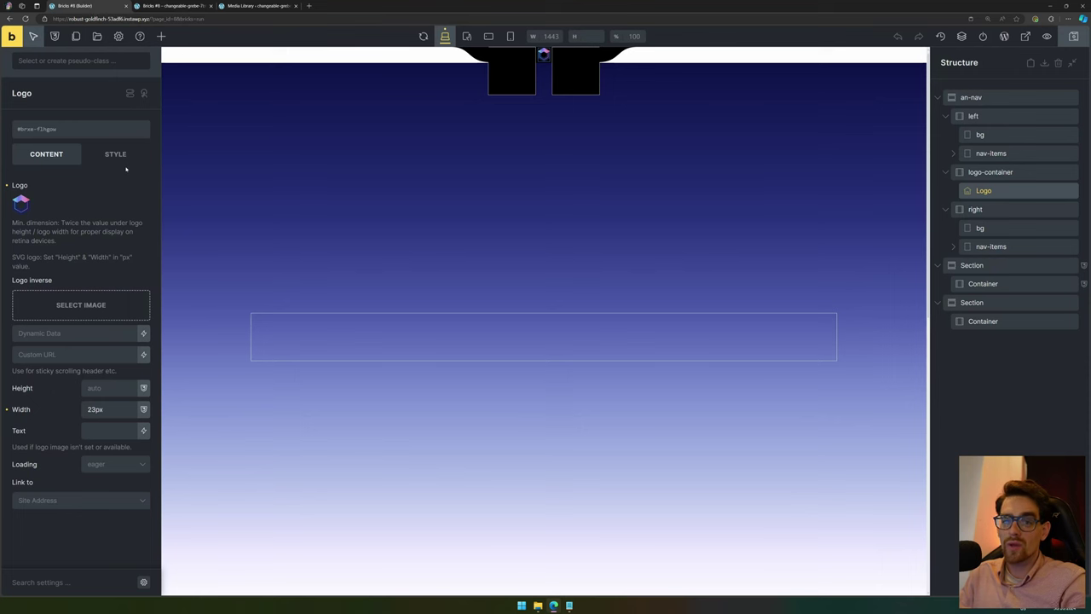
Set the logo-container's height to 29px and check the logo in the front-end preview.
click(120, 158)
click(990, 172)
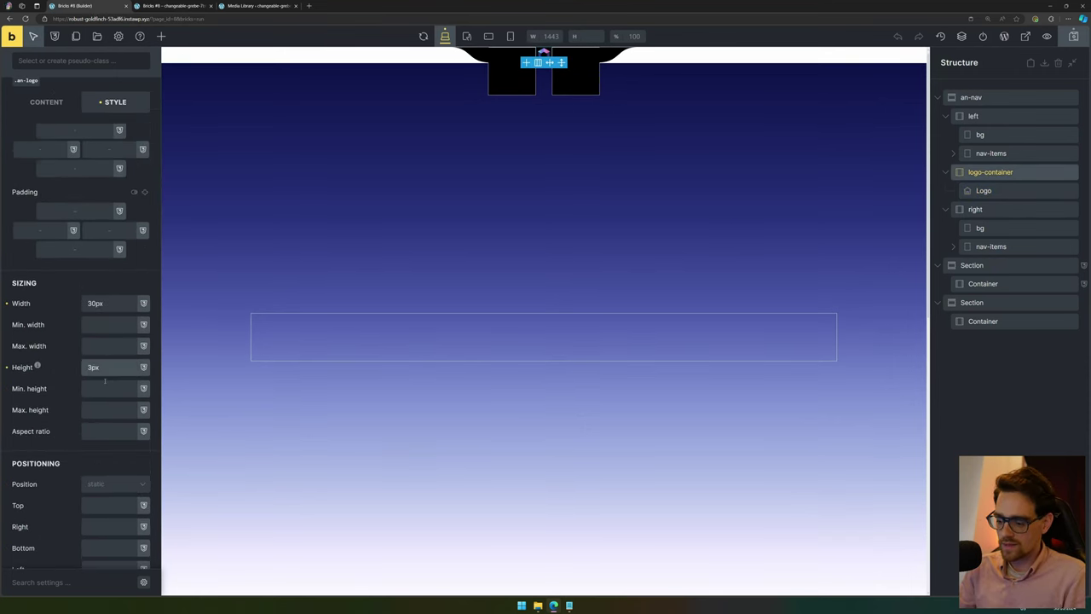
text(0)
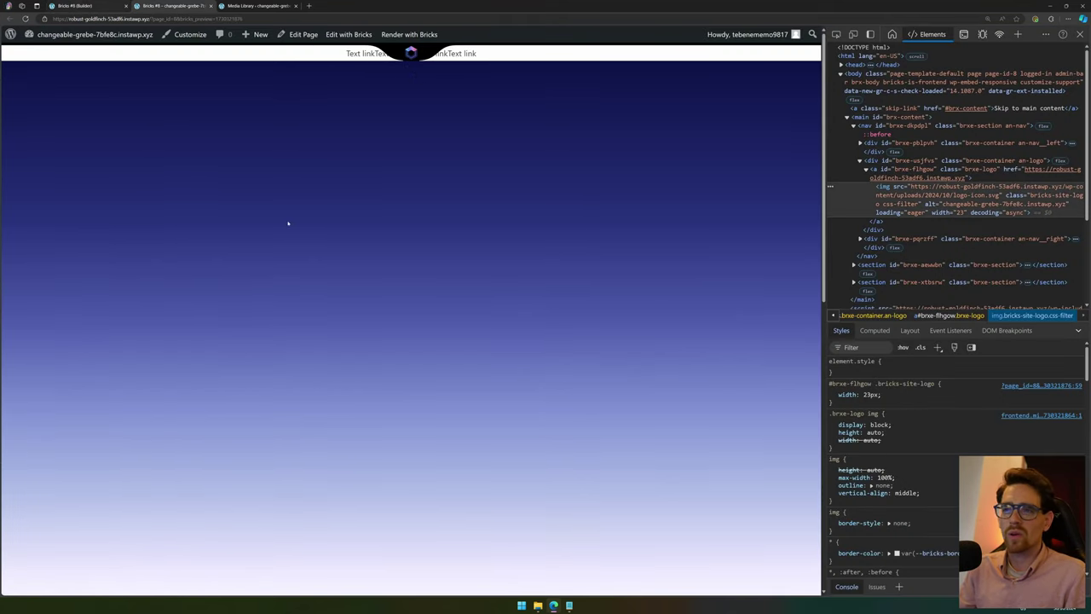
click(75, 6)
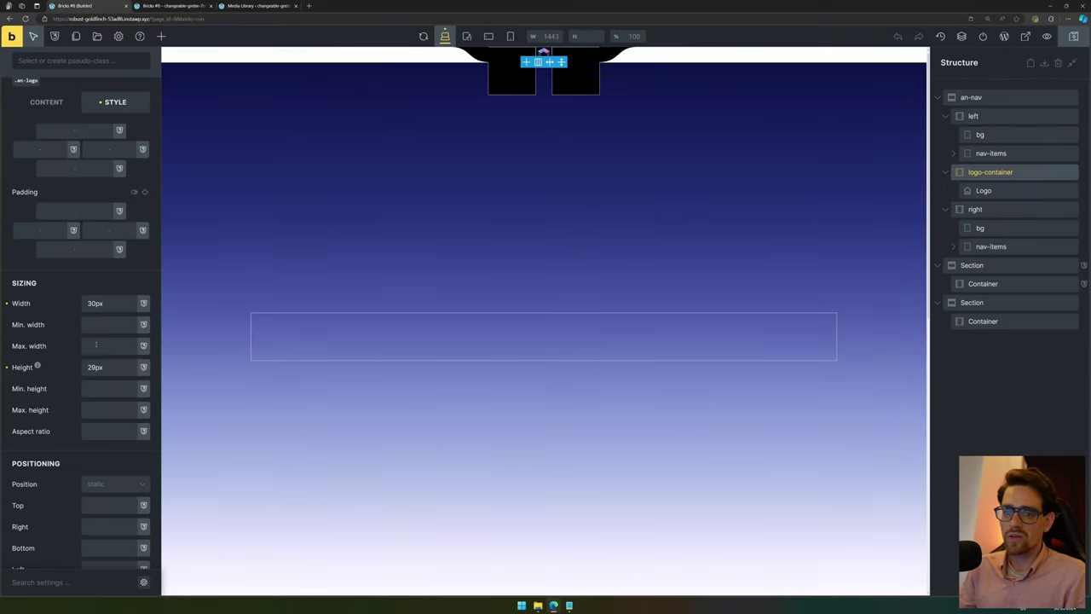
Set the logo-container's bottom-left border radius to 50vw.
scroll(68, 204, up, 2)
click(59, 202)
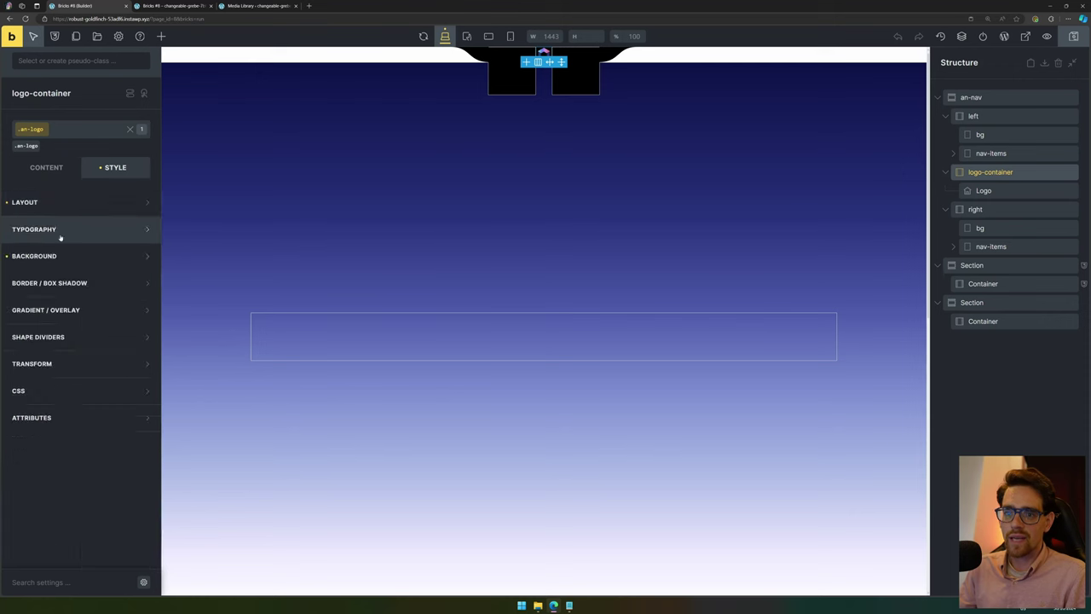
click(58, 283)
click(143, 309)
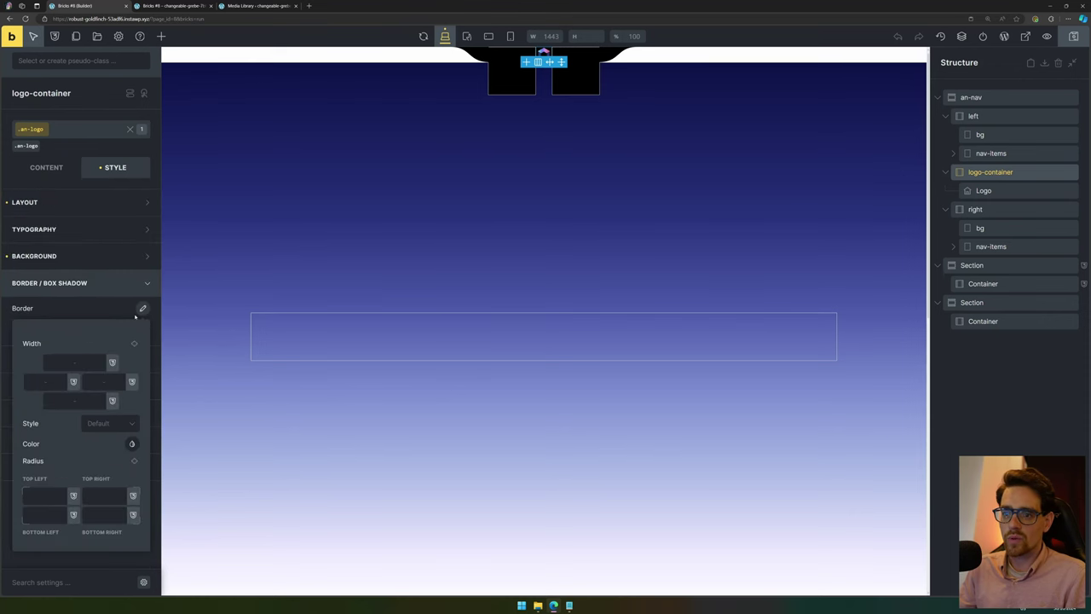
click(44, 515)
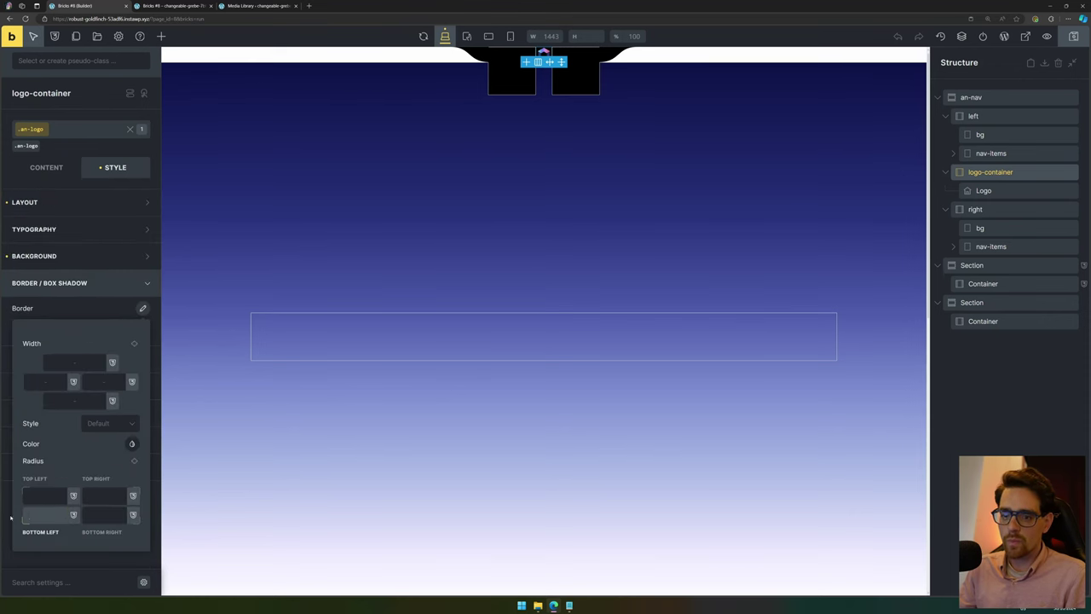
text(50vw)
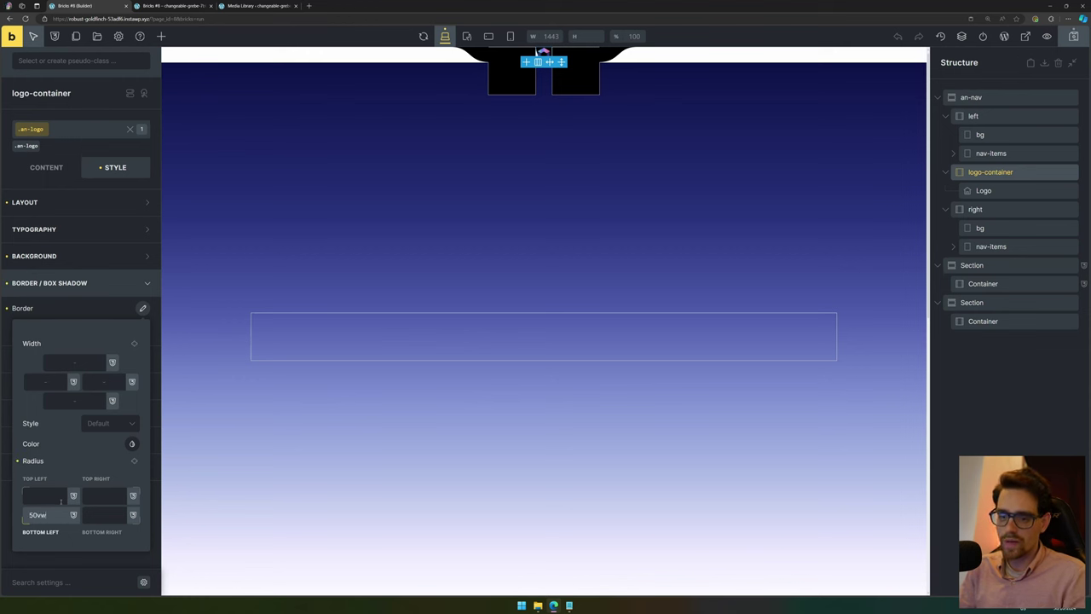
key(ctrl+a)
Set the logo-container's bottom-right border radius to 50vw, save the page and check the front-end preview.
click(103, 510)
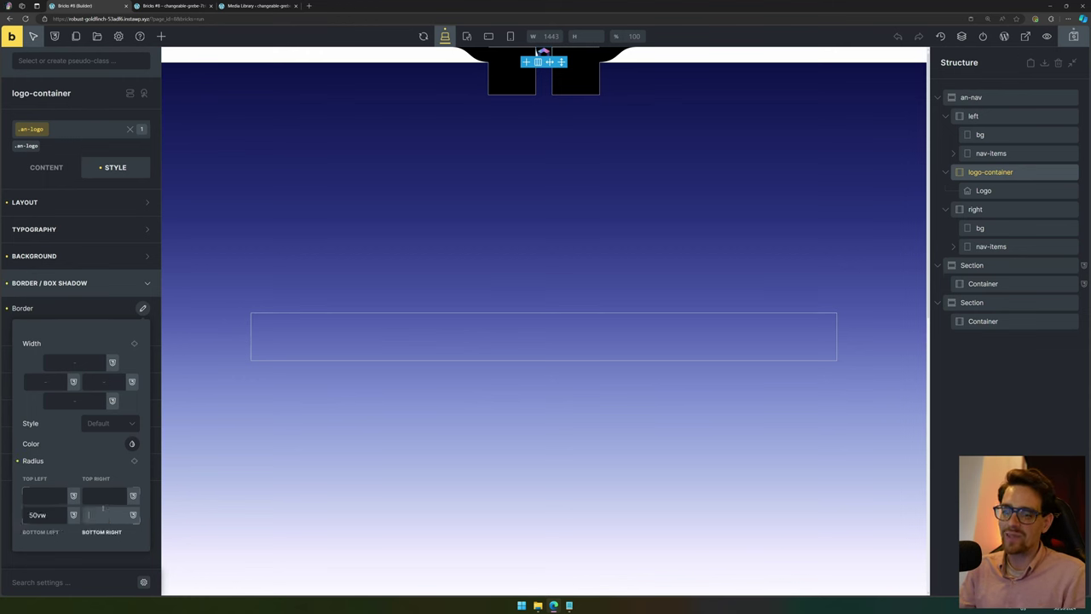
drag(97, 515, 114, 517)
key(BackSpace)
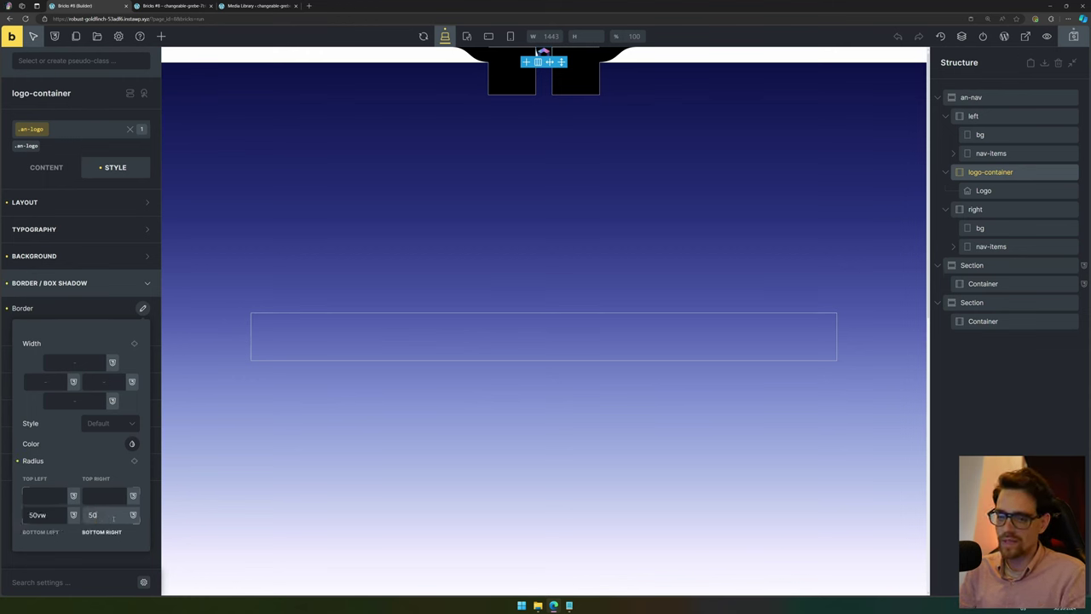
text(vw)
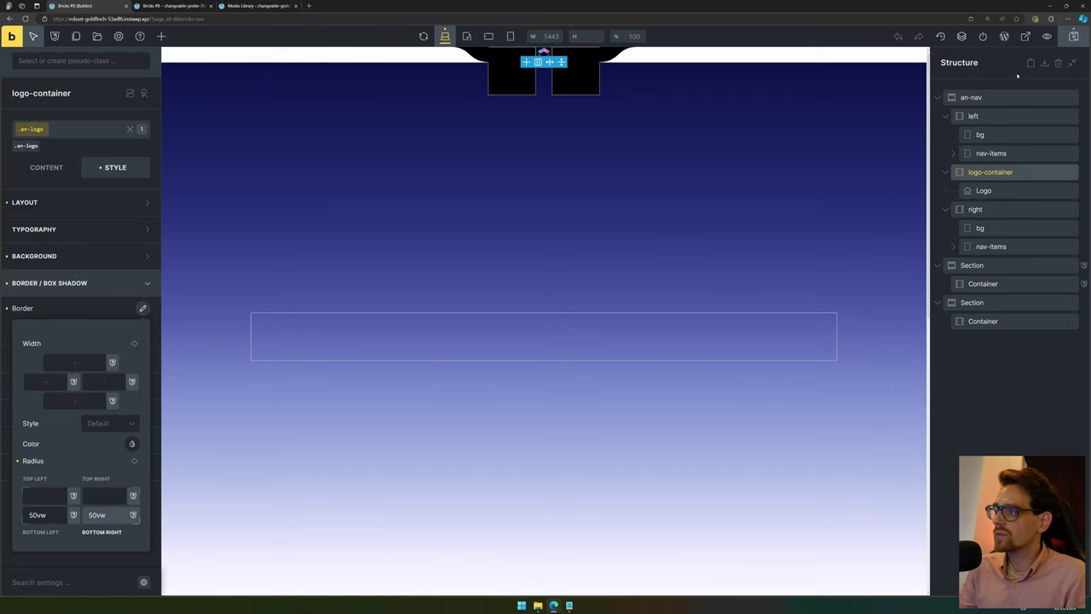
click(1071, 38)
click(189, 6)
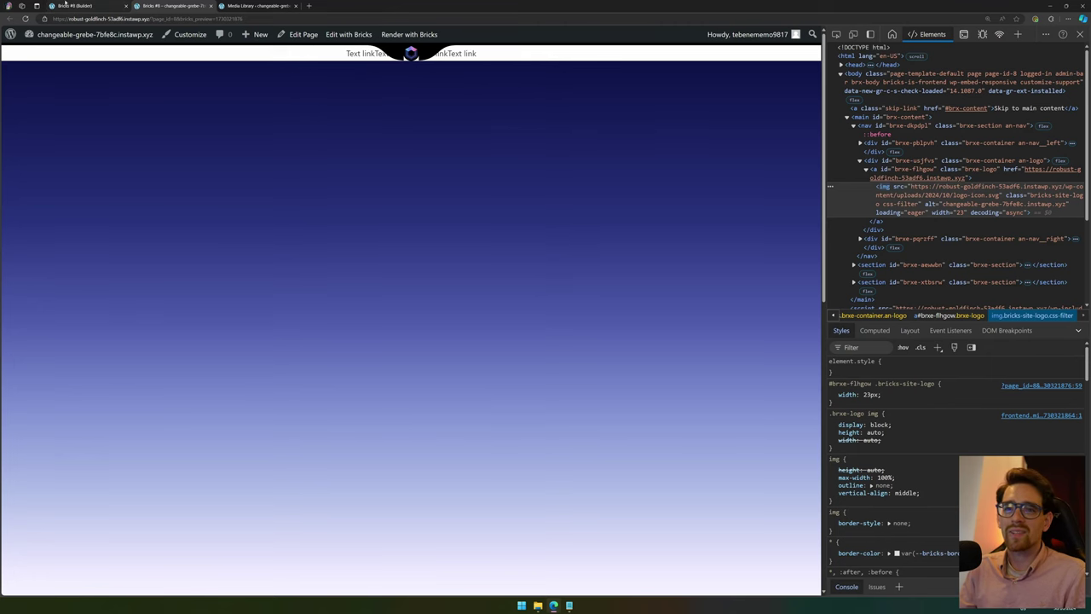
key(ctrl+shift+Tab)
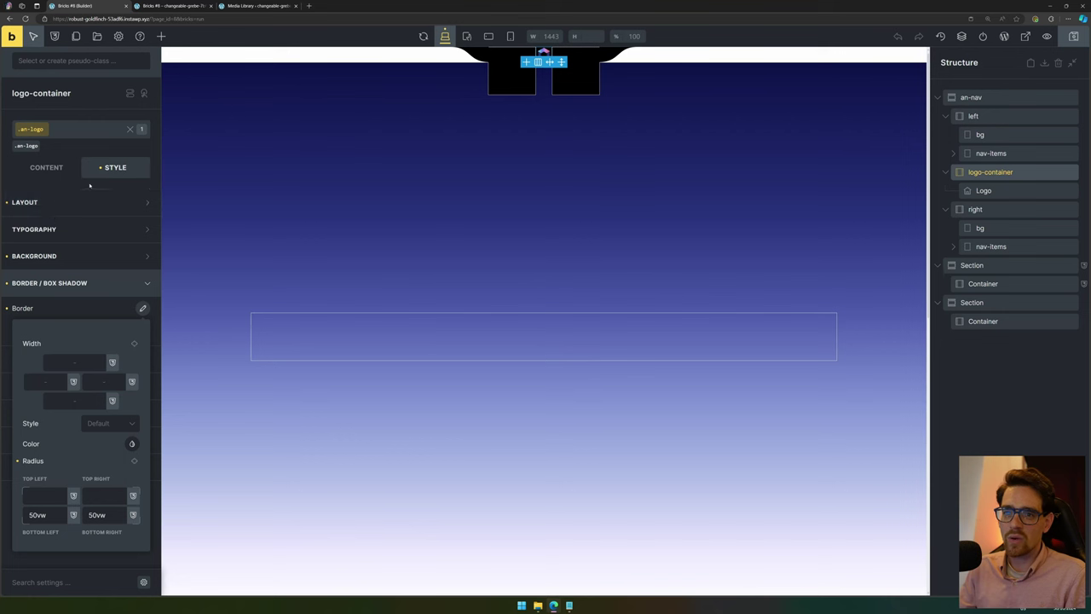
Set the logo-container's top margin to -2.5px, save the page and check the logo position in the front-end preview.
click(95, 208)
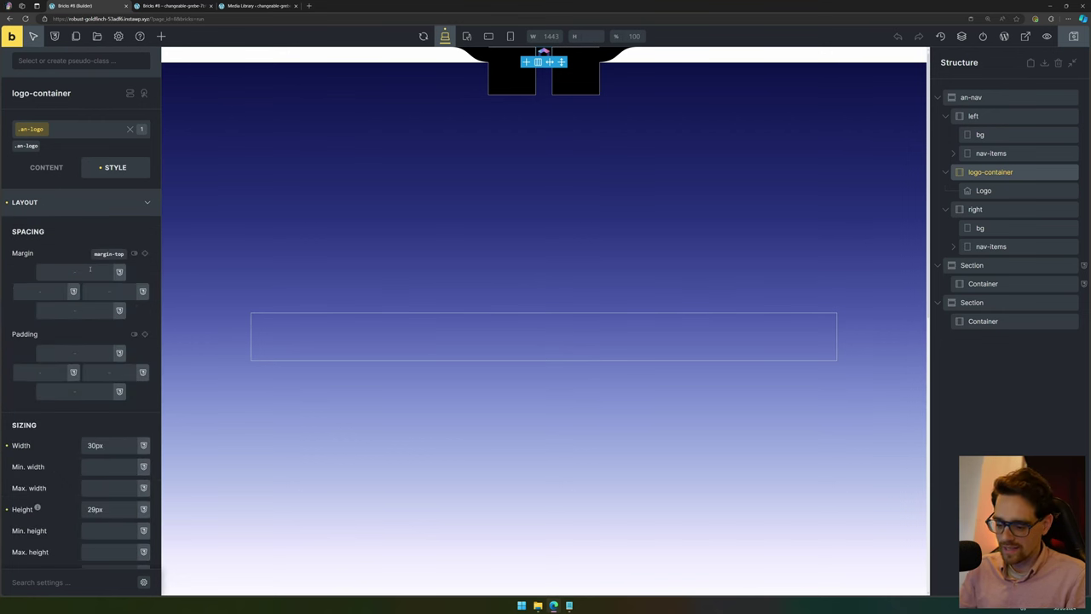
click(89, 269)
text(2.5px)
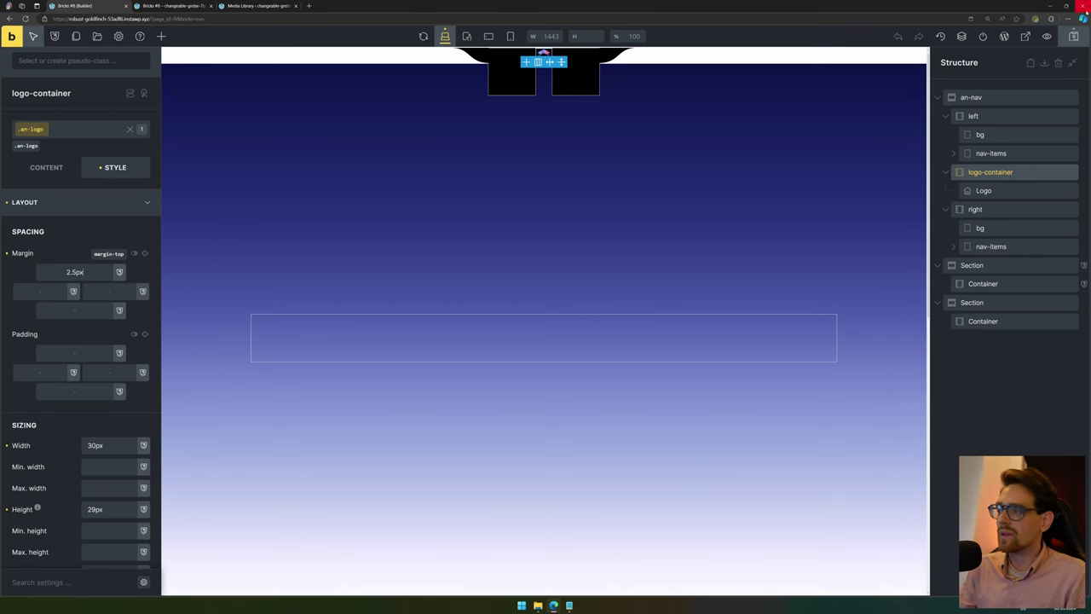
click(1073, 36)
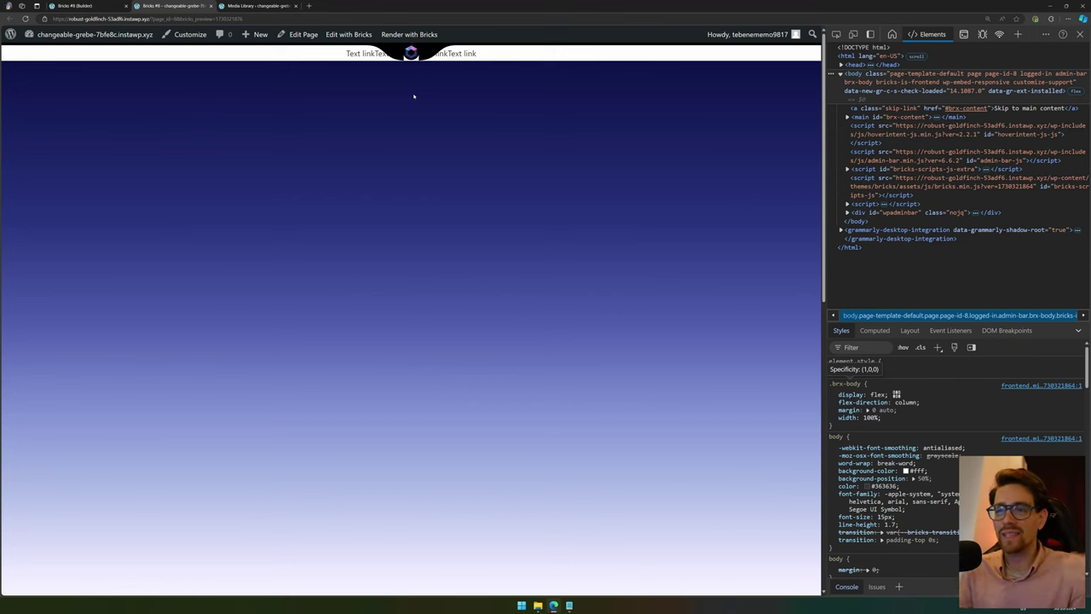
click(77, 5)
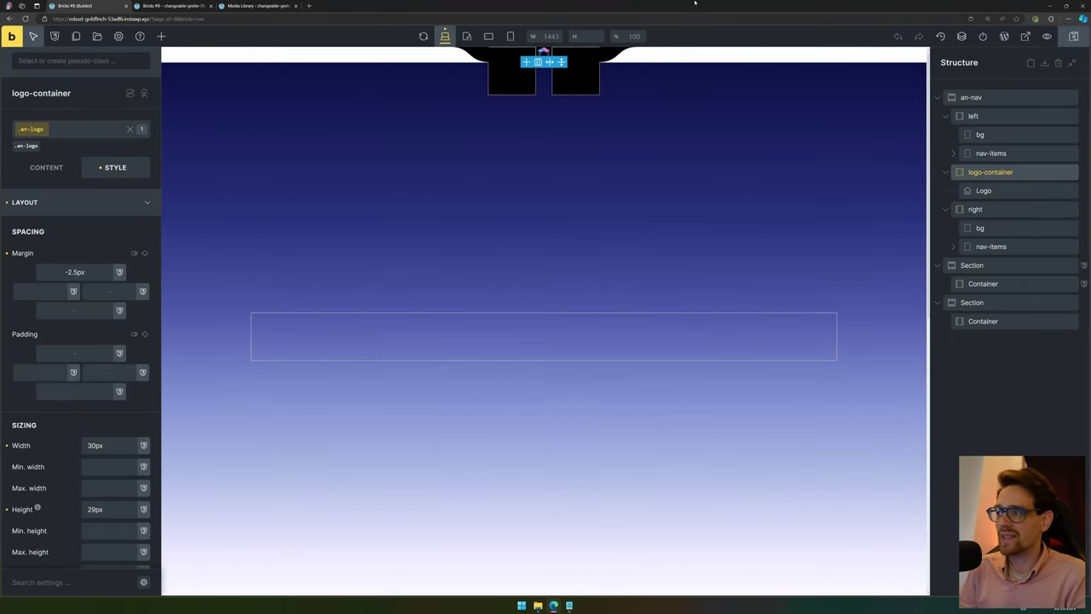
Open the transform settings for the .an-nav__bg-left class of the left container's bg element.
click(1012, 134)
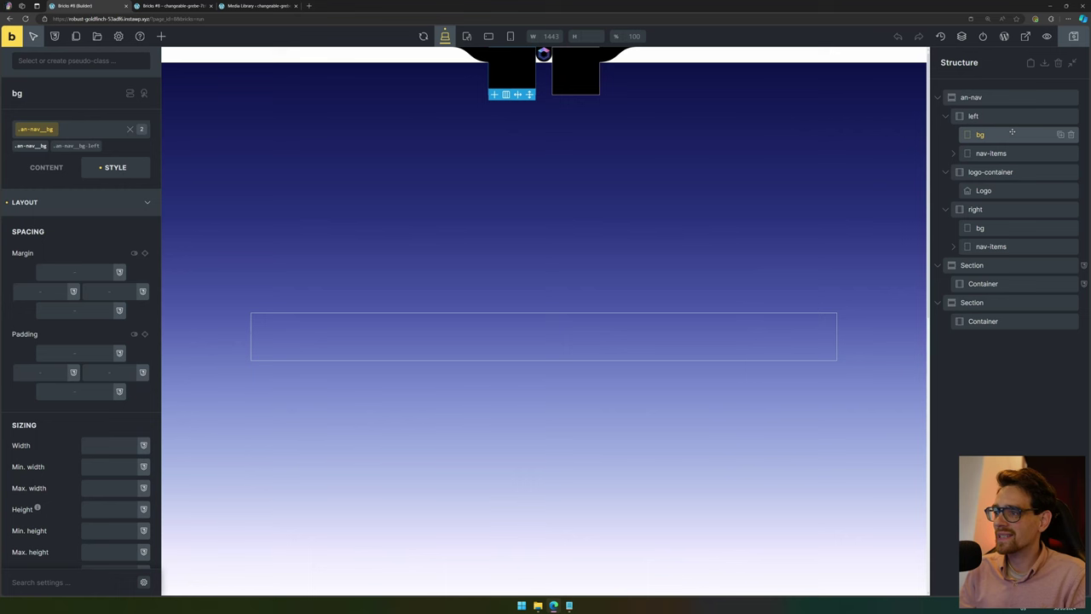
click(77, 146)
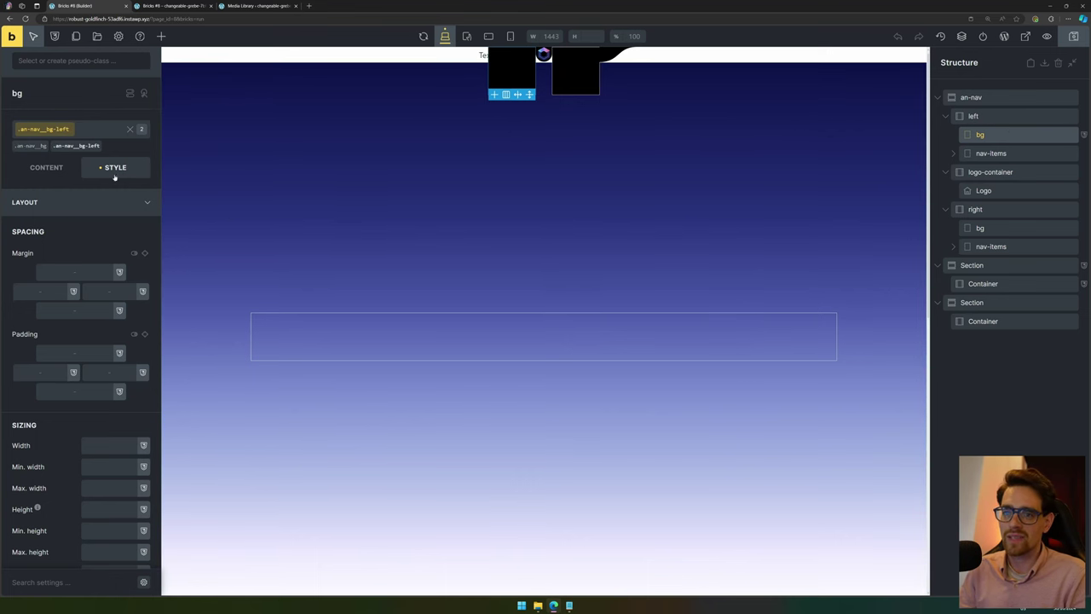
click(89, 204)
click(56, 364)
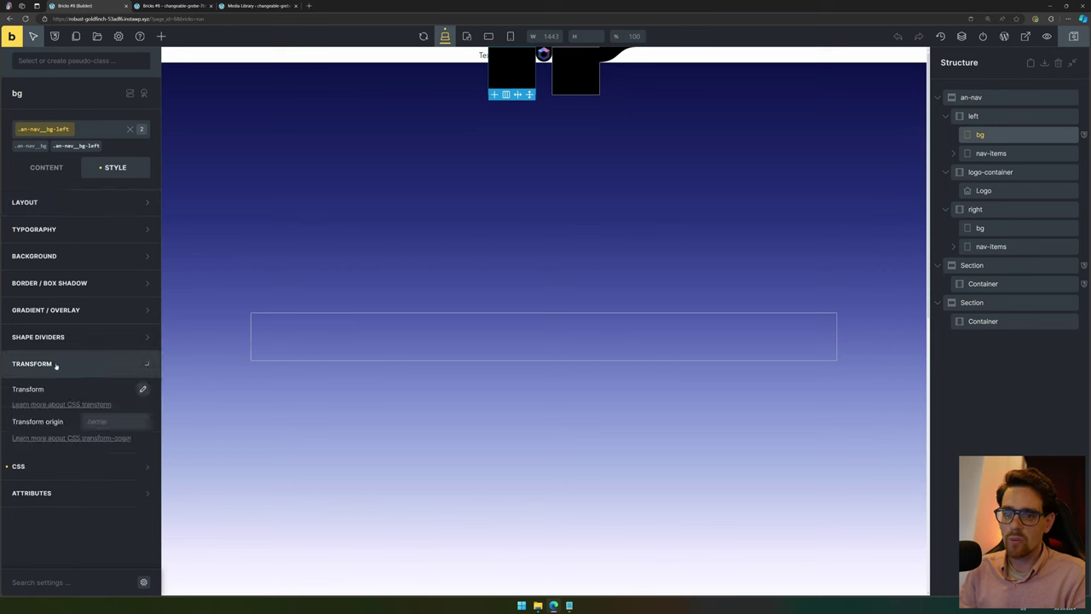
Set the horizontal translate of the left side's bg element to 15px in its an-nav__bg-left class.
click(142, 389)
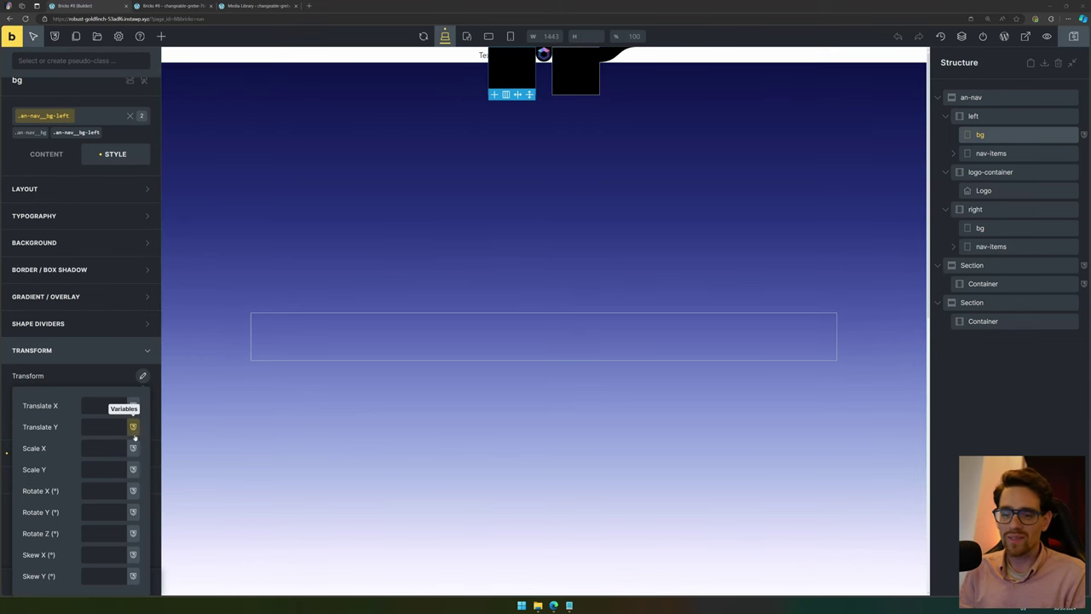
click(104, 406)
text(15px)
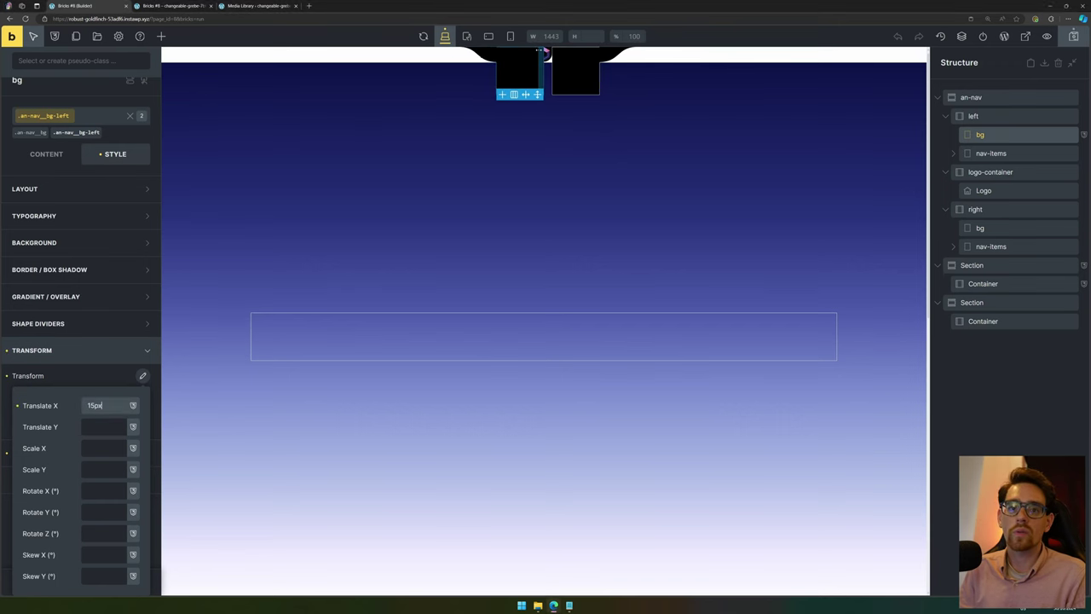
Set the horizontal translate of the right side's bg element to -15px in its an-nav__bg-right class.
click(996, 229)
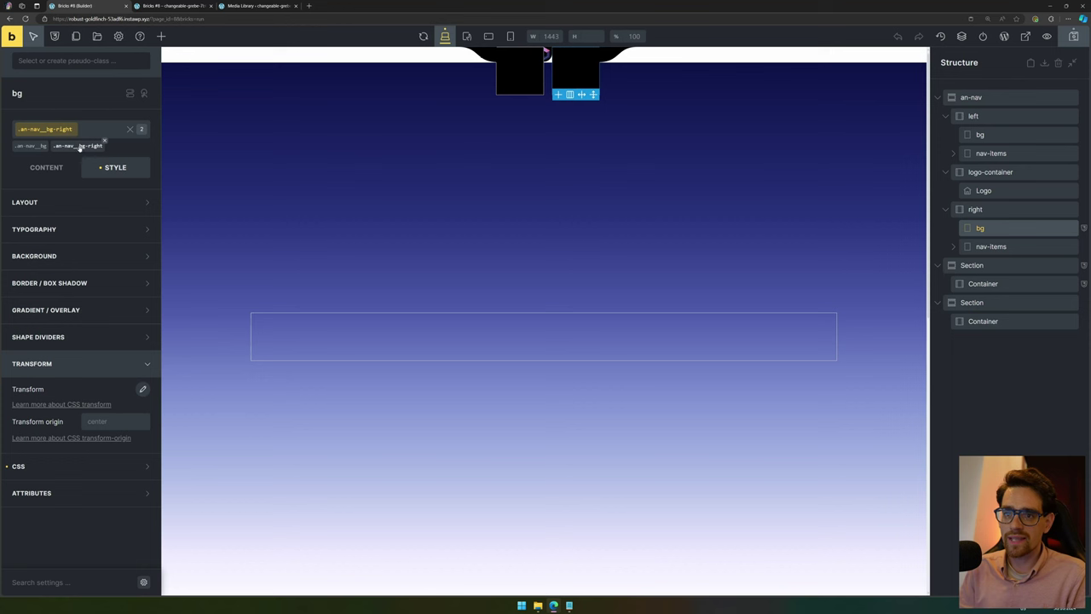
click(143, 389)
click(105, 421)
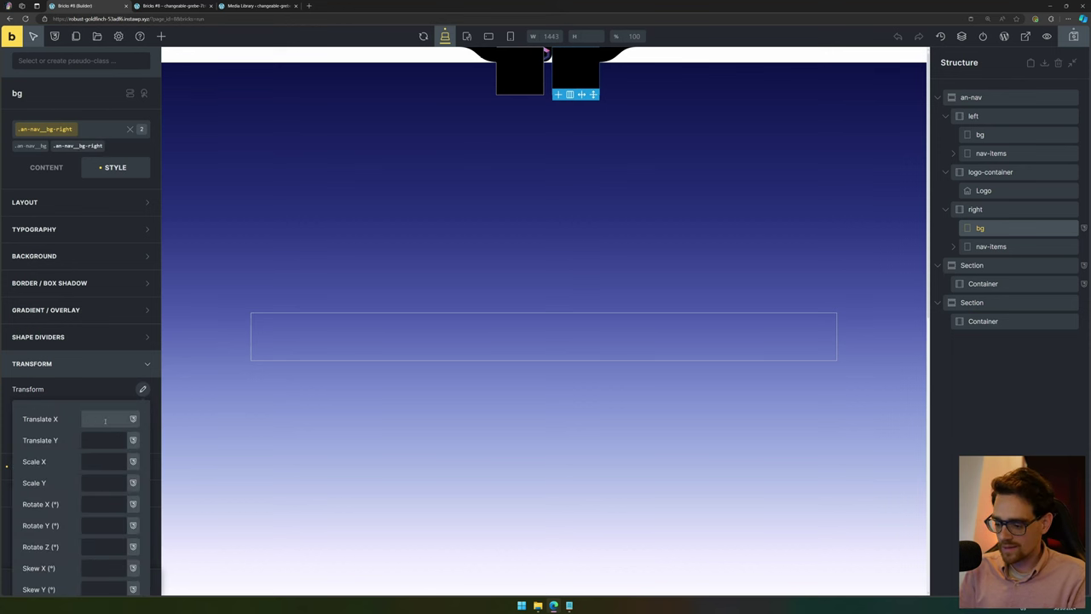
text(-15px)
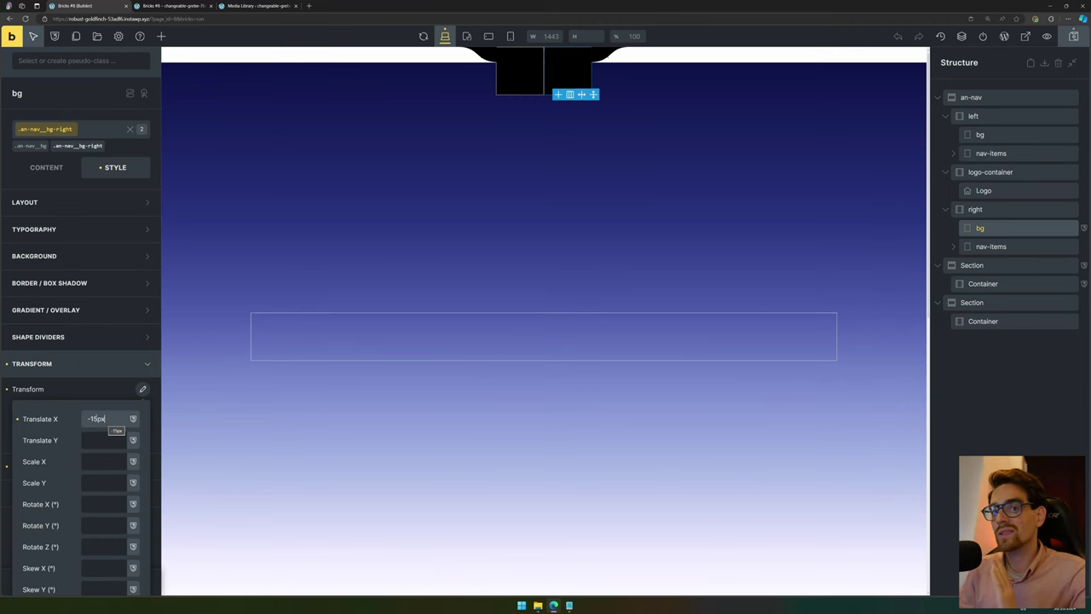
key(Return)
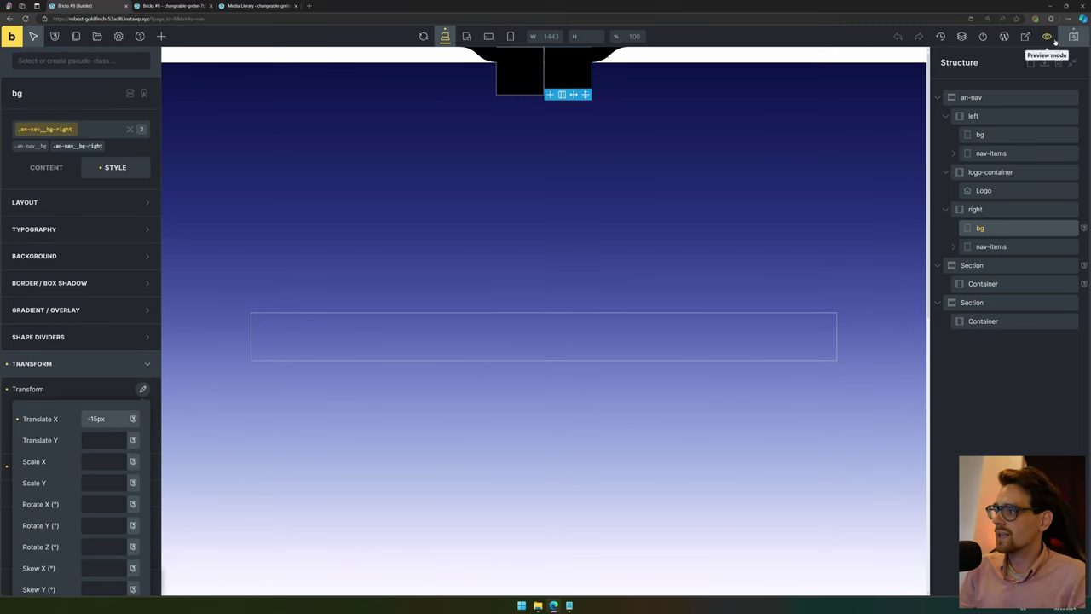
Save the draft and check the navigation on the front-end preview page.
click(1072, 36)
click(167, 6)
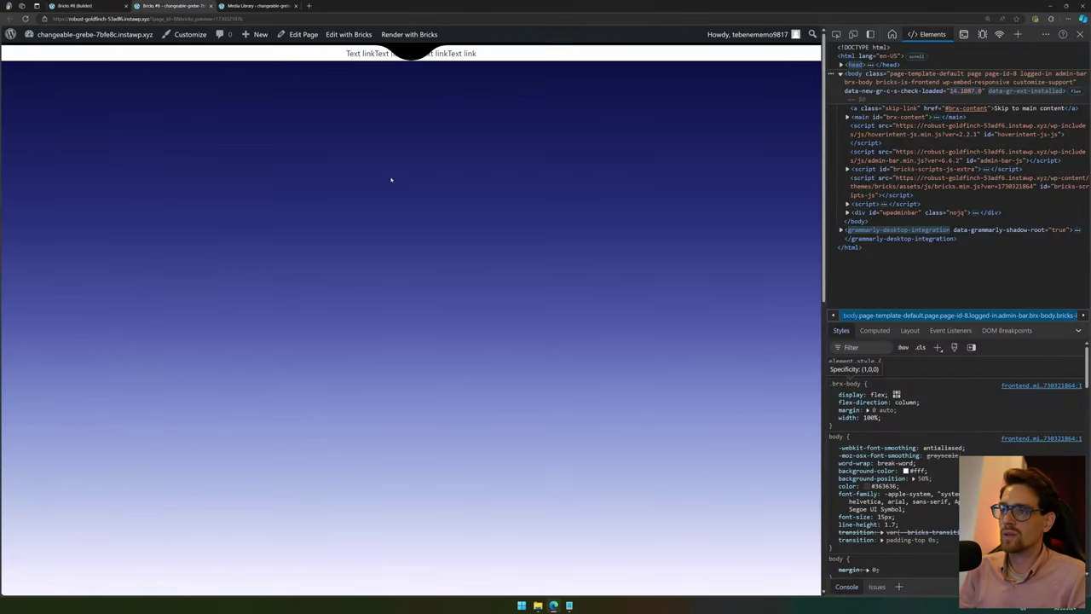
mouse_move(427, 58)
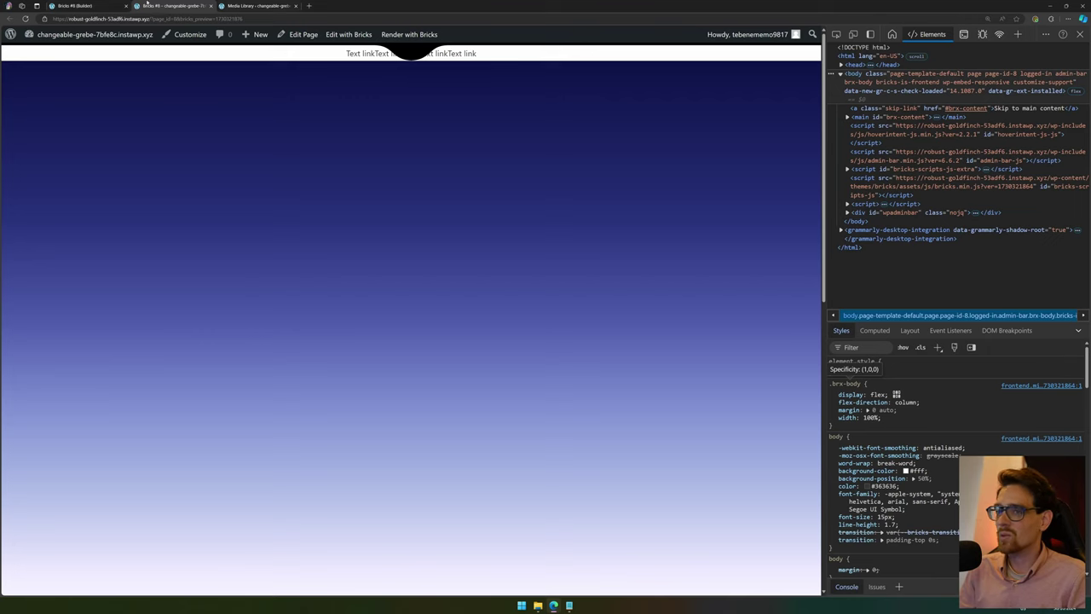
Give the logo-container a z-index of 1 in its an-logo class and check the result on the preview page.
click(79, 6)
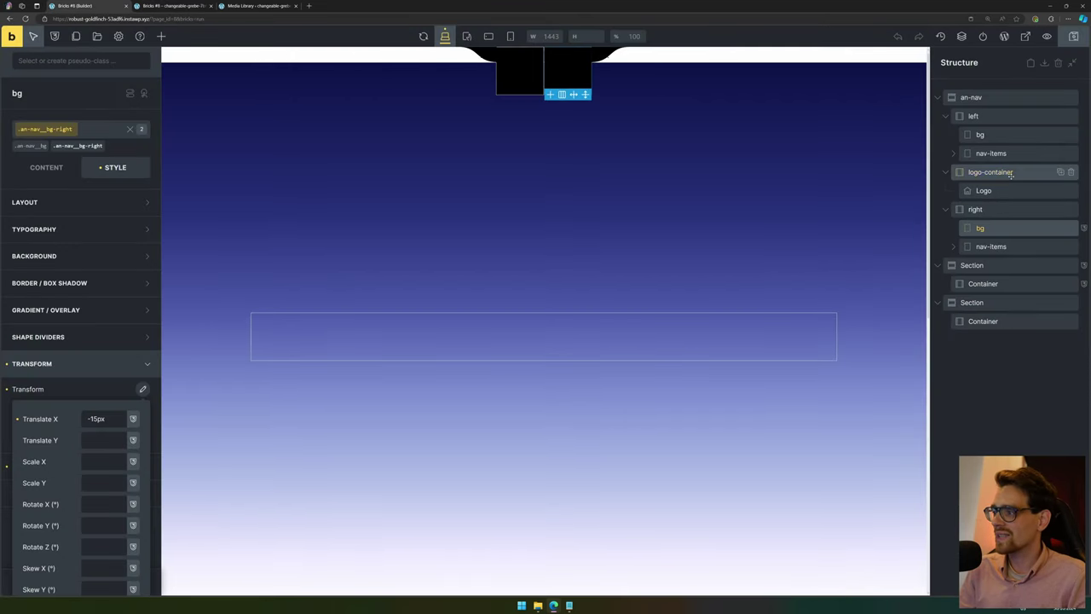
click(989, 171)
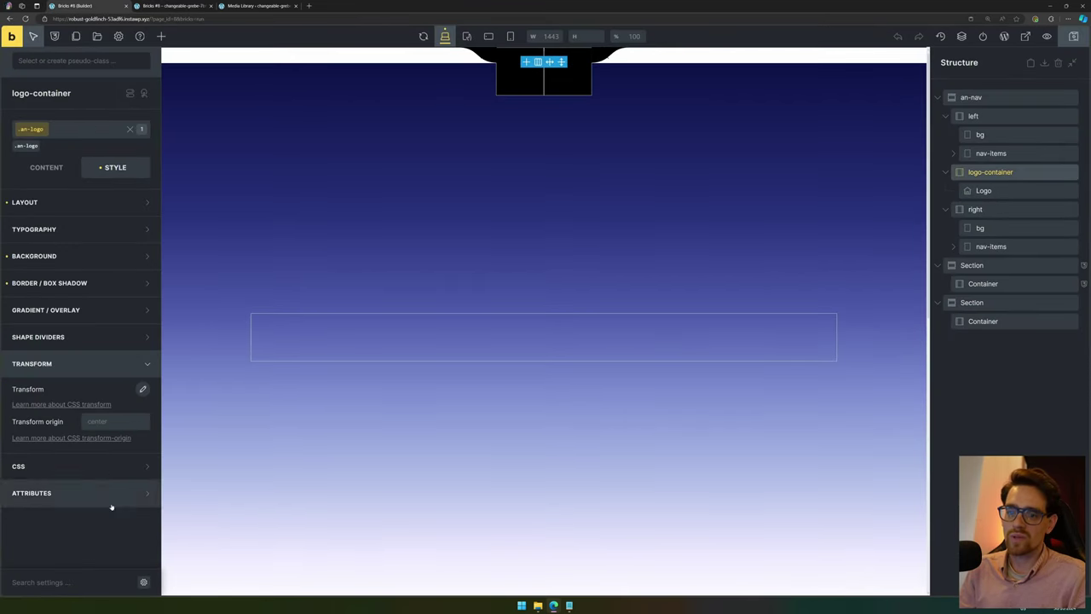
click(73, 582)
text(z-inde)
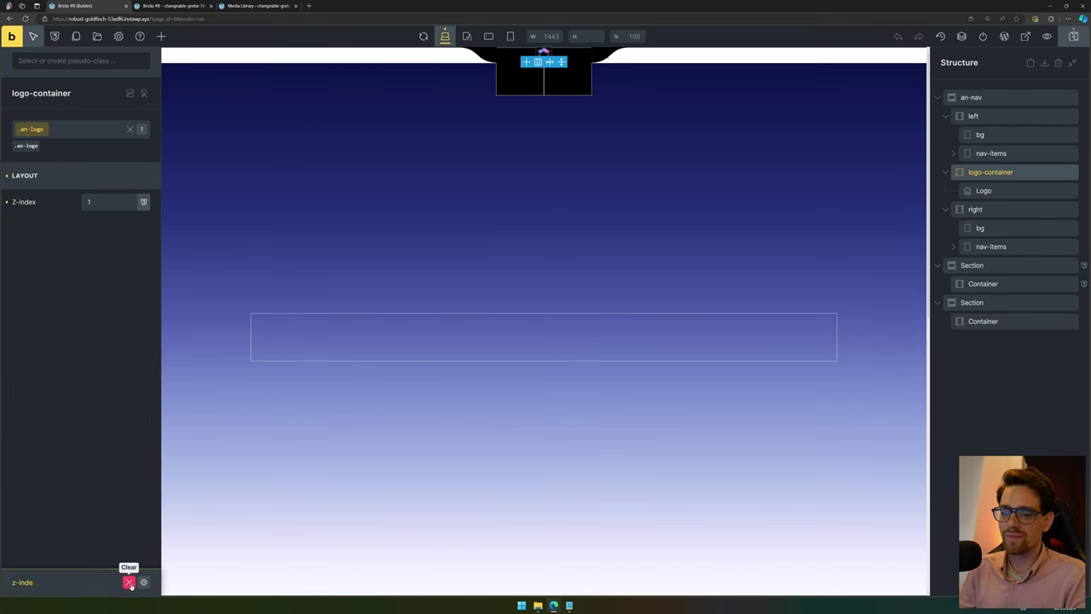
click(129, 583)
click(171, 6)
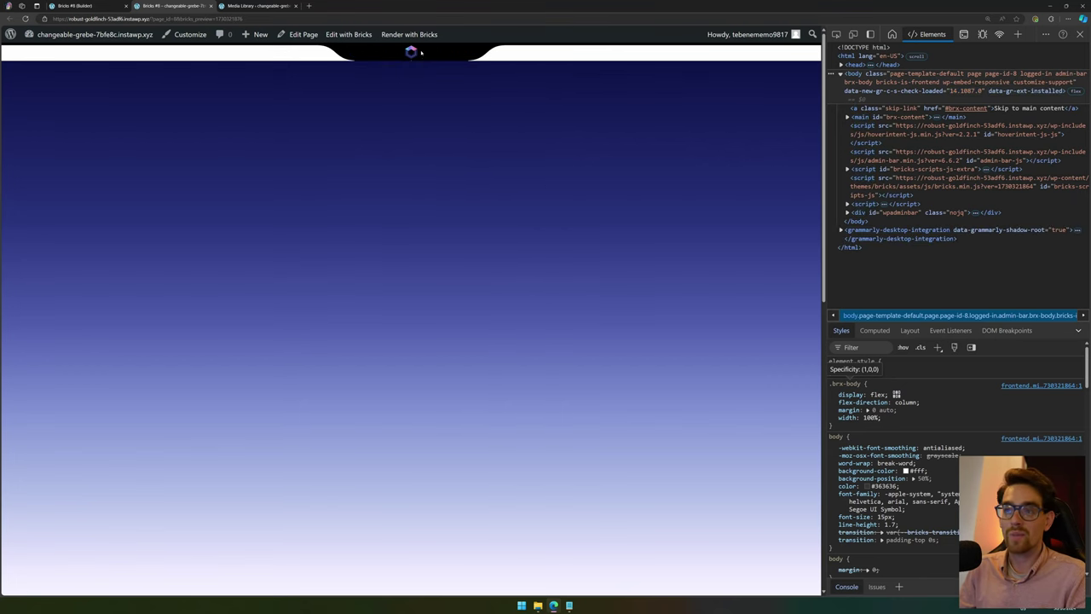
Add a new section, move it above an-nav in the page structure, and view the preview page.
click(87, 6)
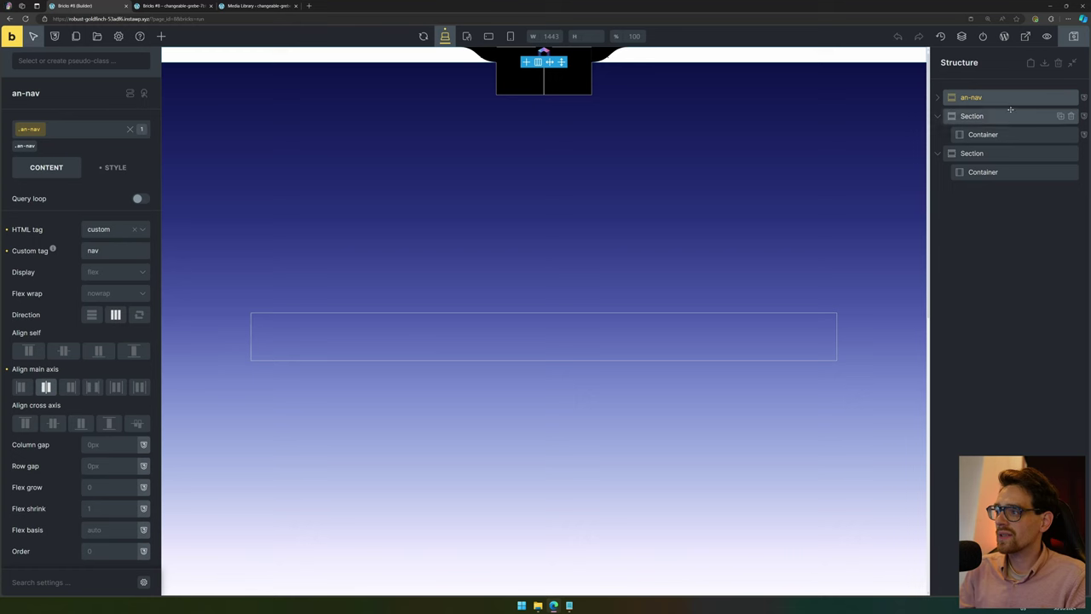
click(1012, 214)
click(68, 127)
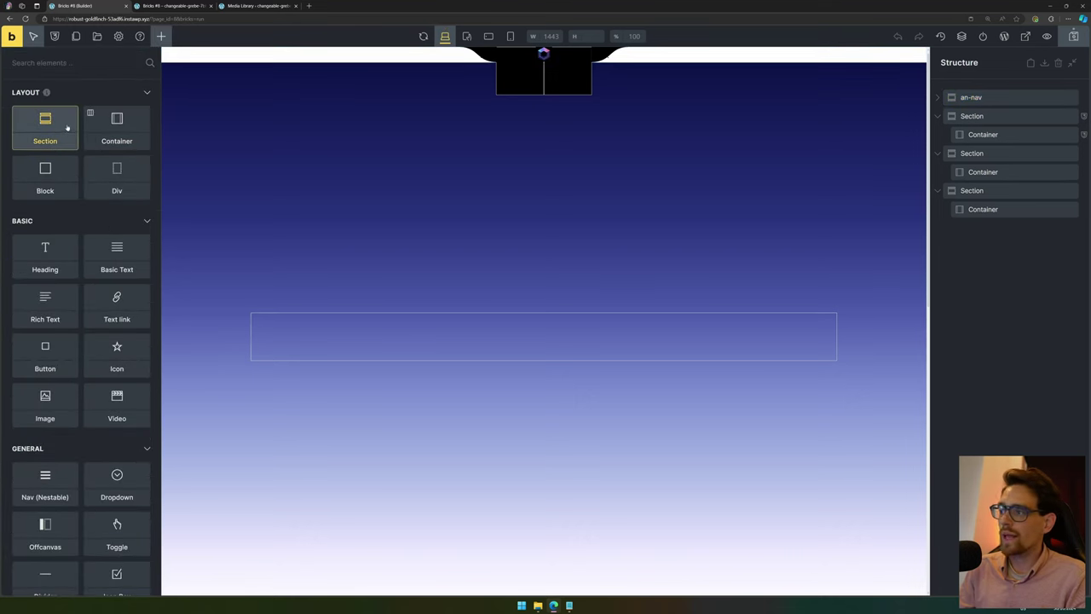
drag(996, 191, 1003, 91)
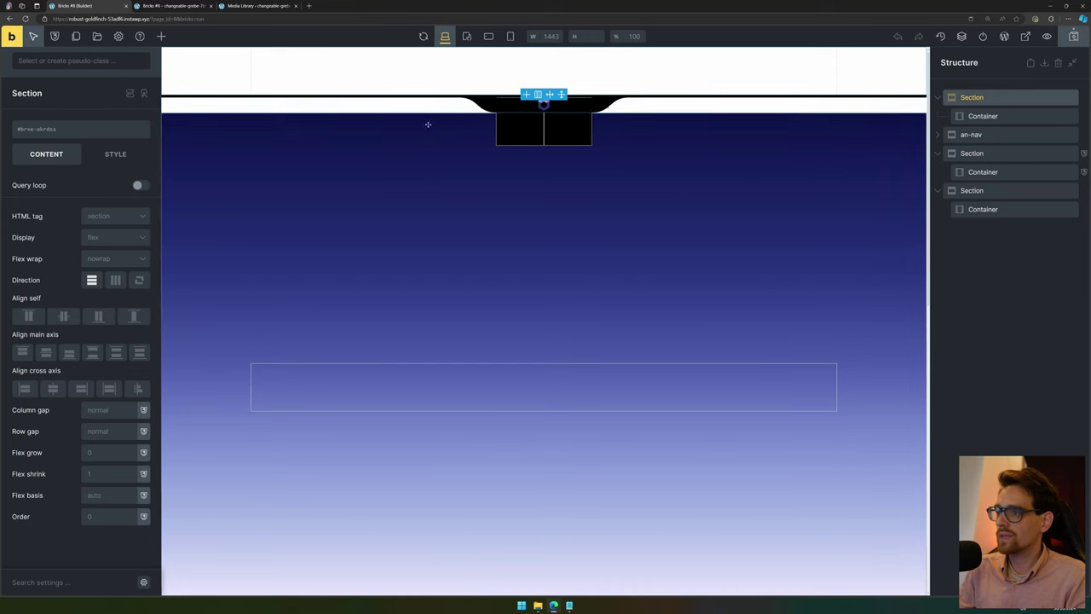
click(171, 6)
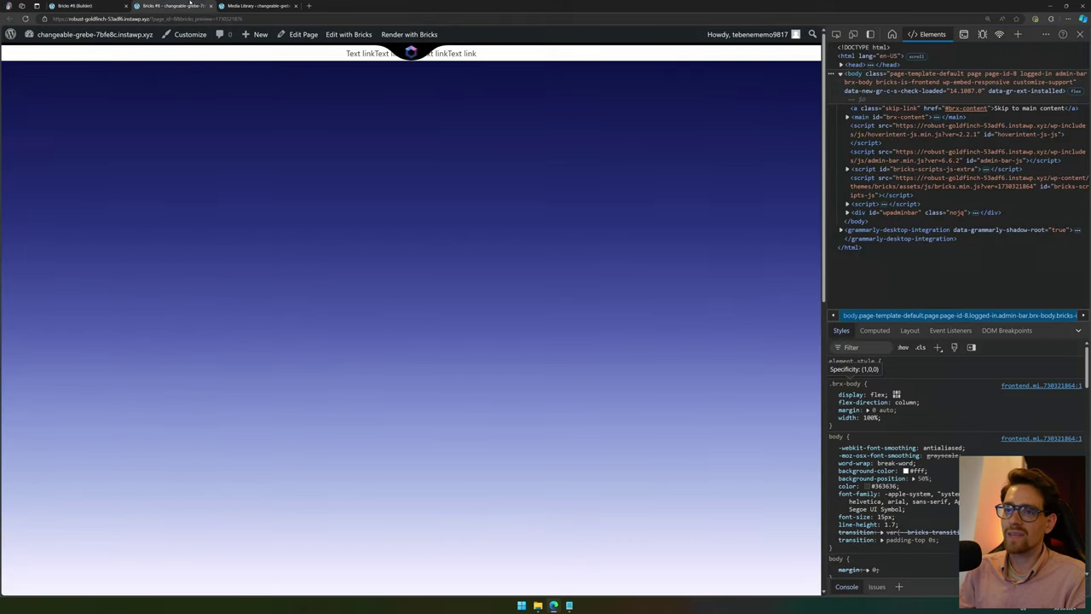
Set the height of the new section above an-nav to 100px, save the page, and view the preview.
click(118, 5)
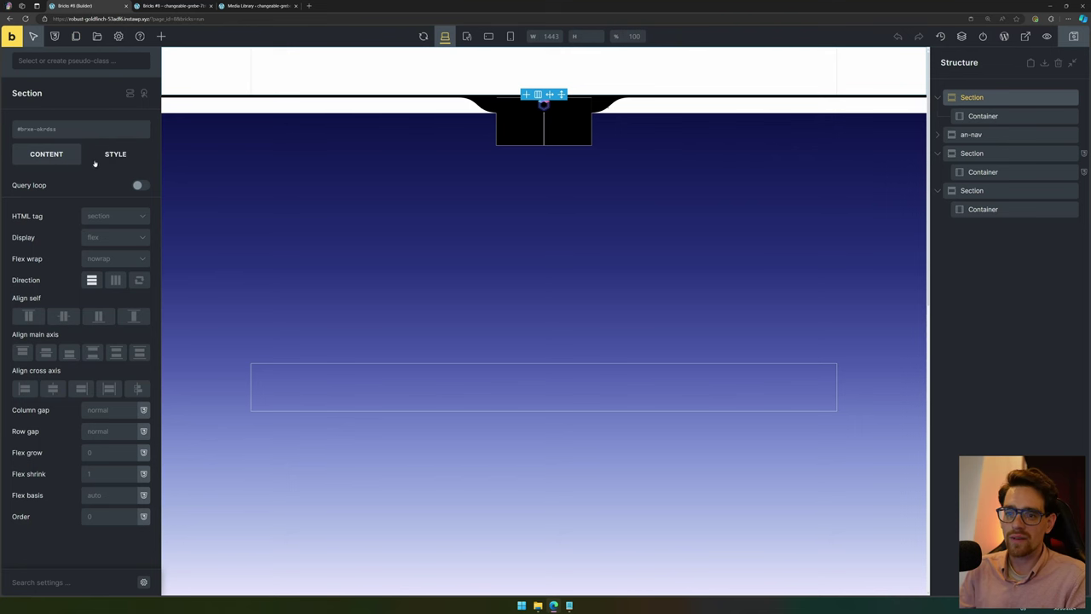
click(110, 154)
click(75, 184)
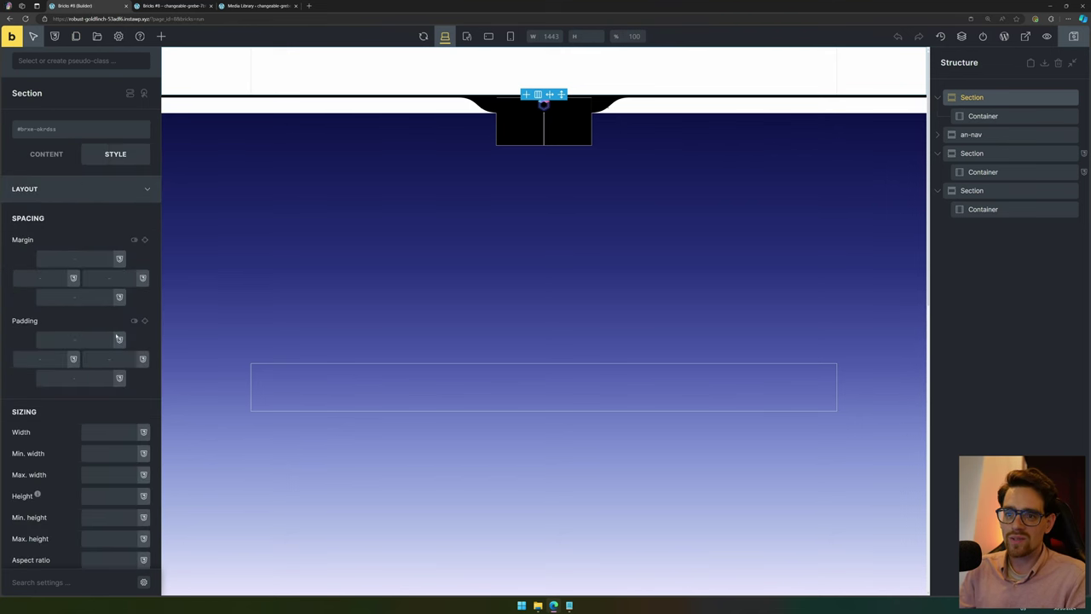
click(111, 495)
text(100px)
key(ctrl+s)
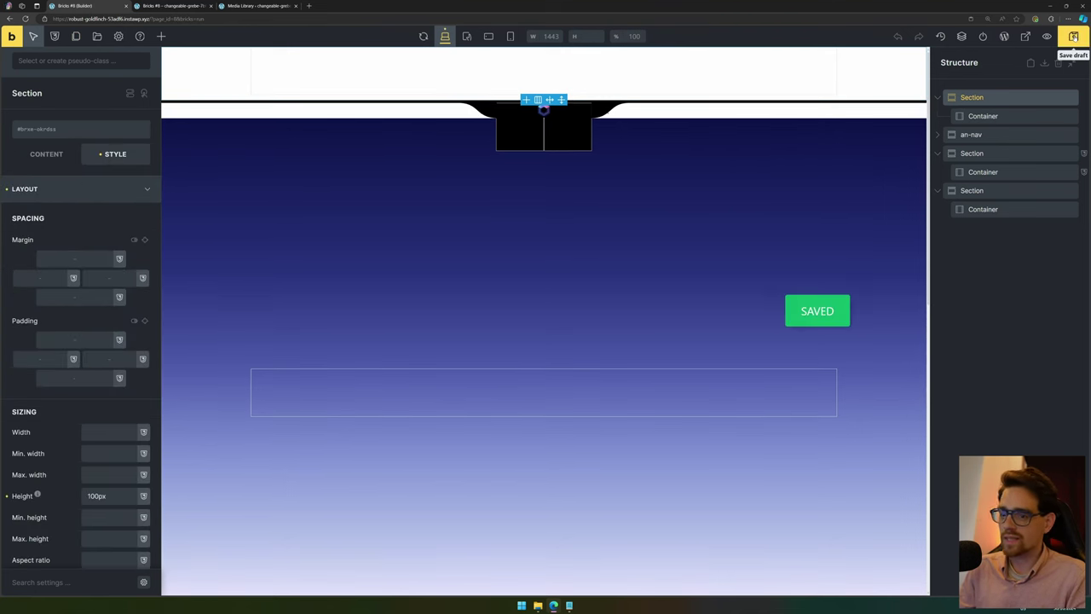
click(188, 5)
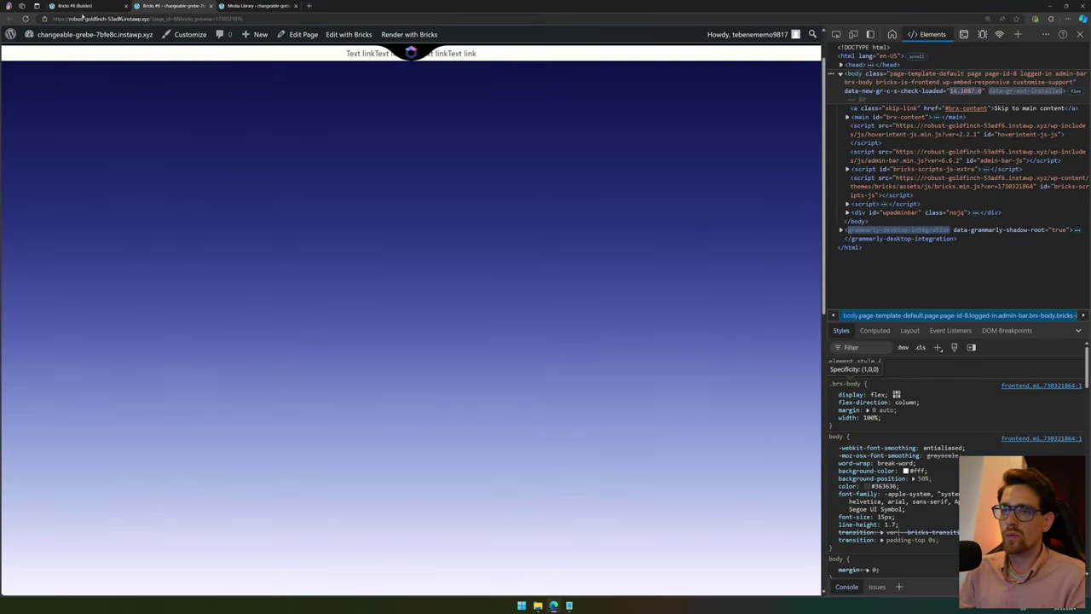
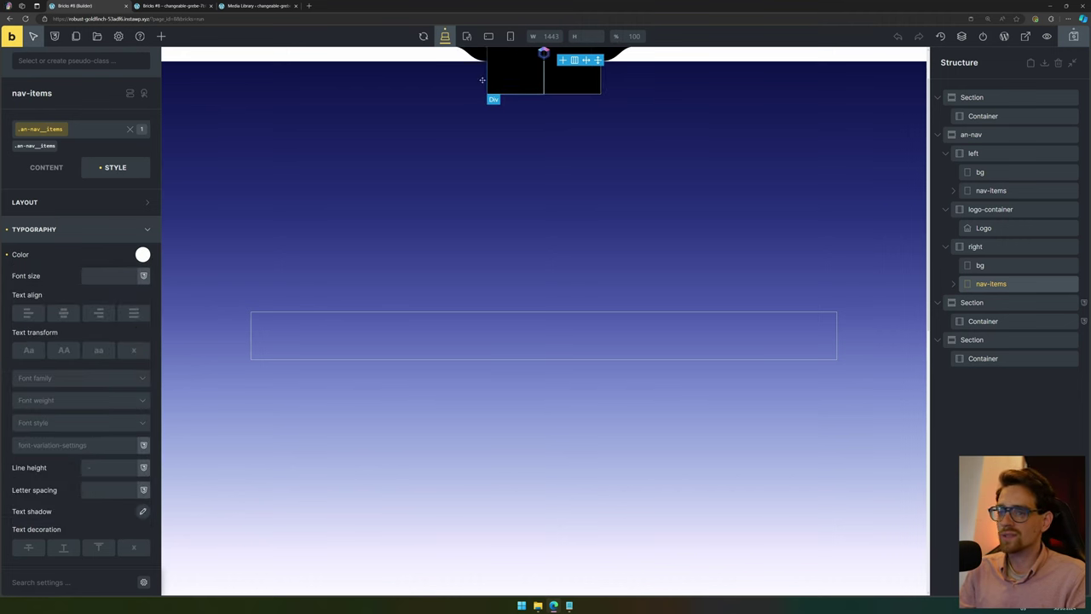
Set the z-index of the nav-items class to 1, save the draft, and reload the preview page.
click(51, 202)
scroll(104, 348, down, 5)
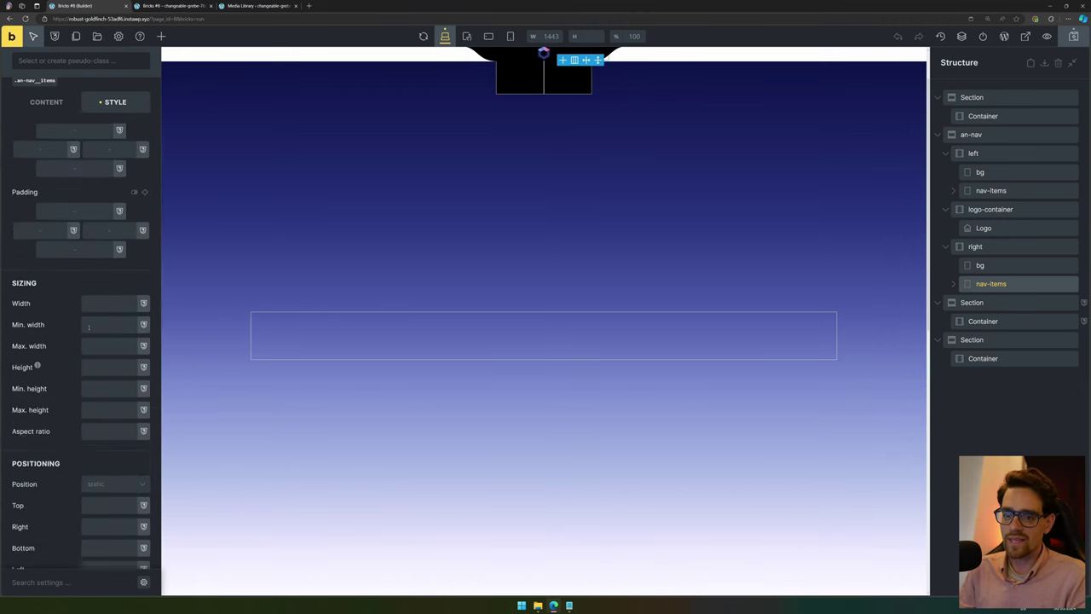
click(111, 448)
text(1)
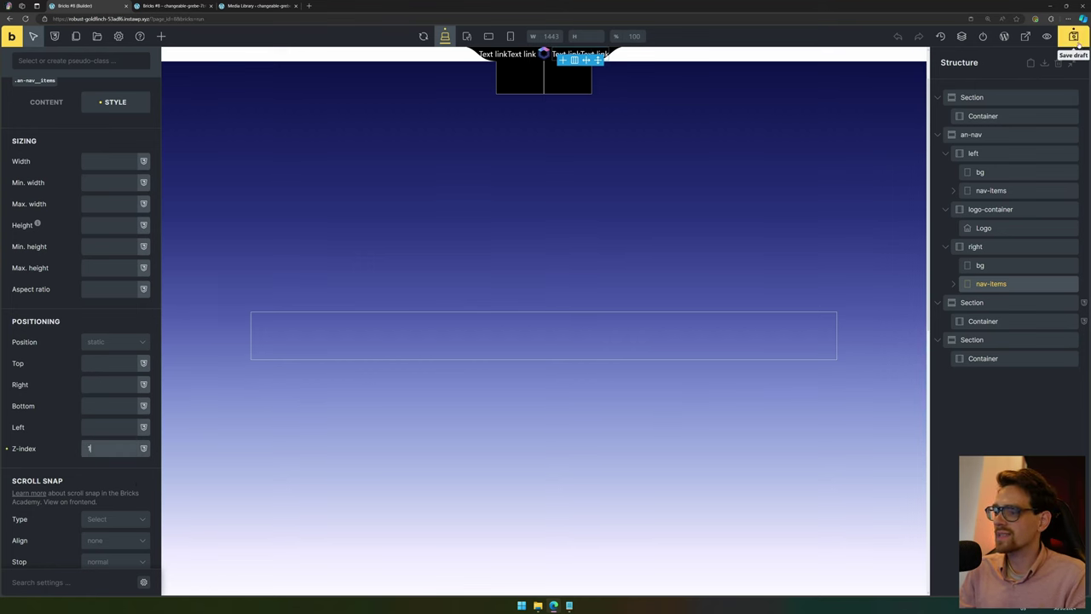
click(1075, 38)
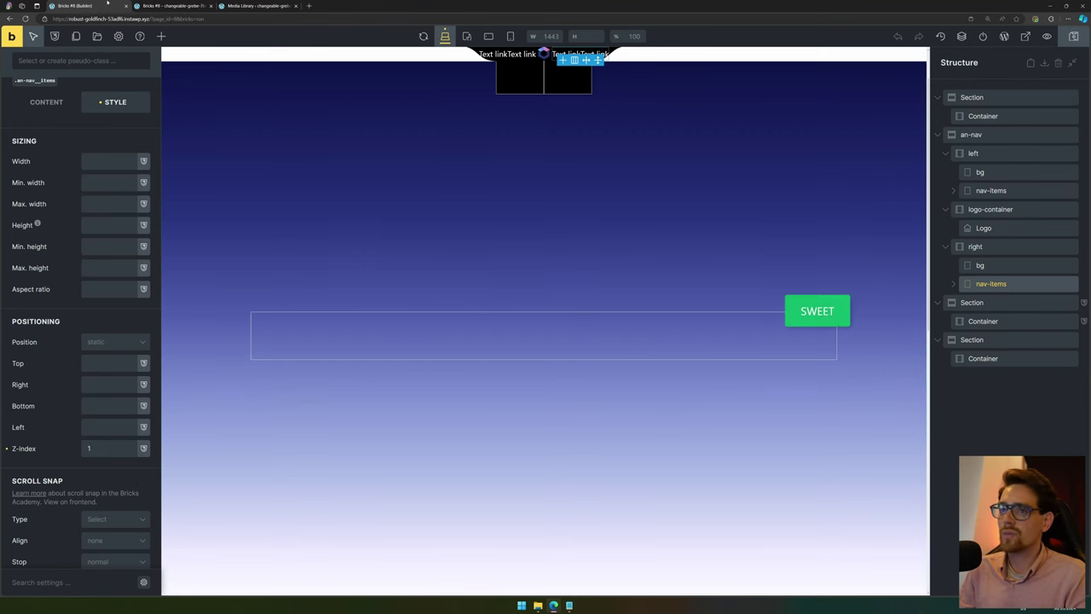
click(171, 6)
key(ctrl+r)
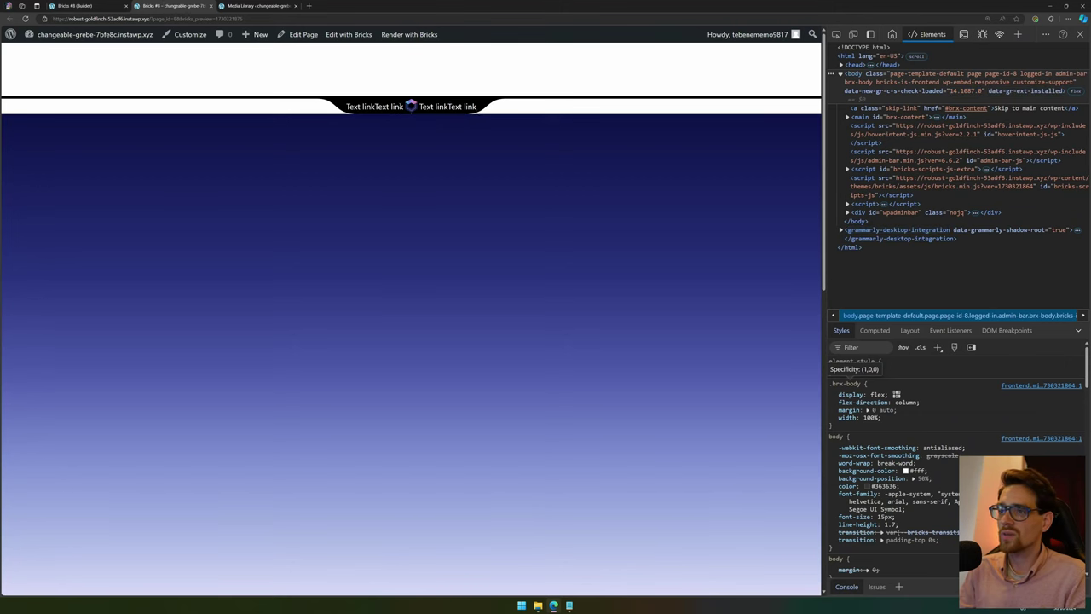
Set the nav-items display to flex with centred cross-axis alignment and check the preview page.
click(86, 6)
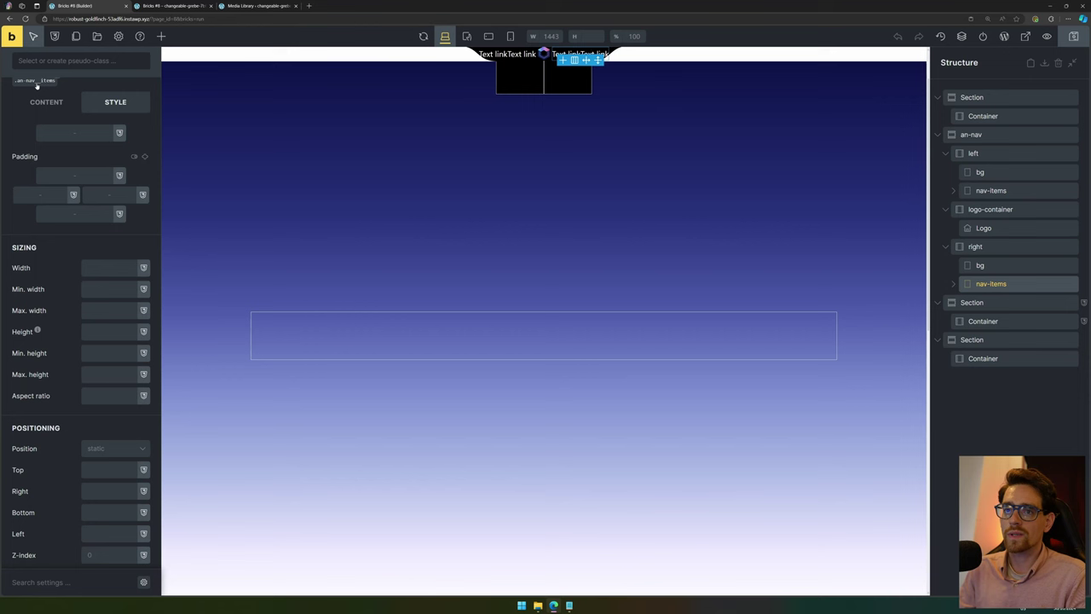
click(99, 253)
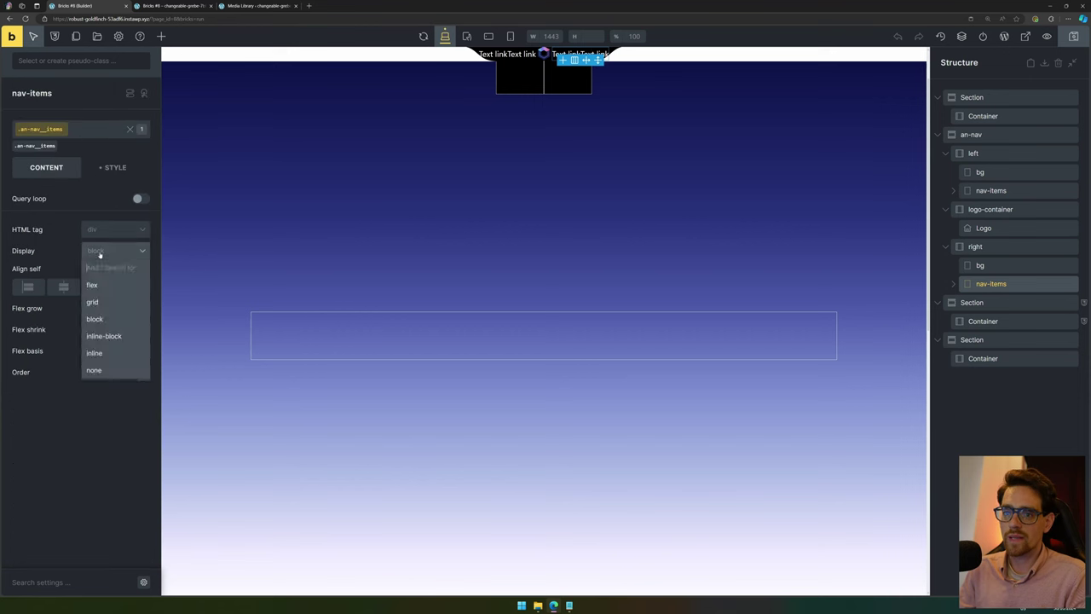
click(92, 285)
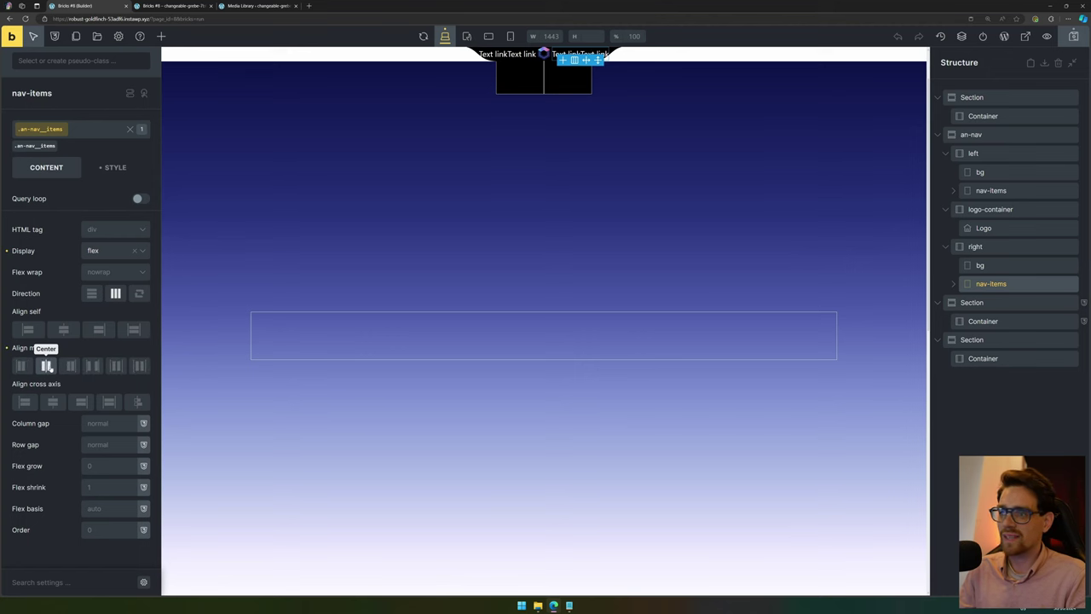
click(53, 401)
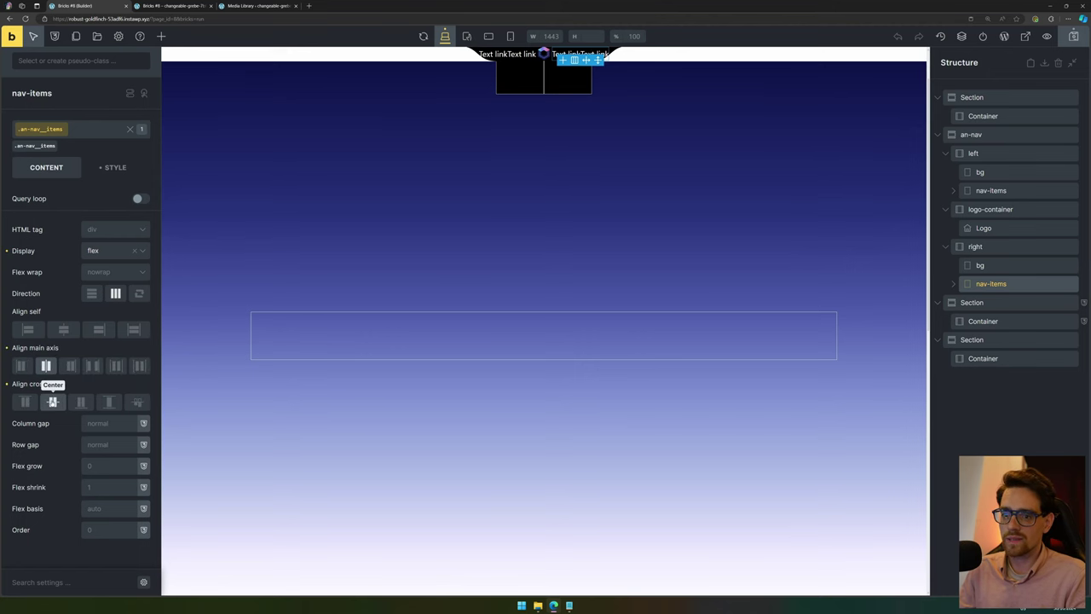
click(1026, 35)
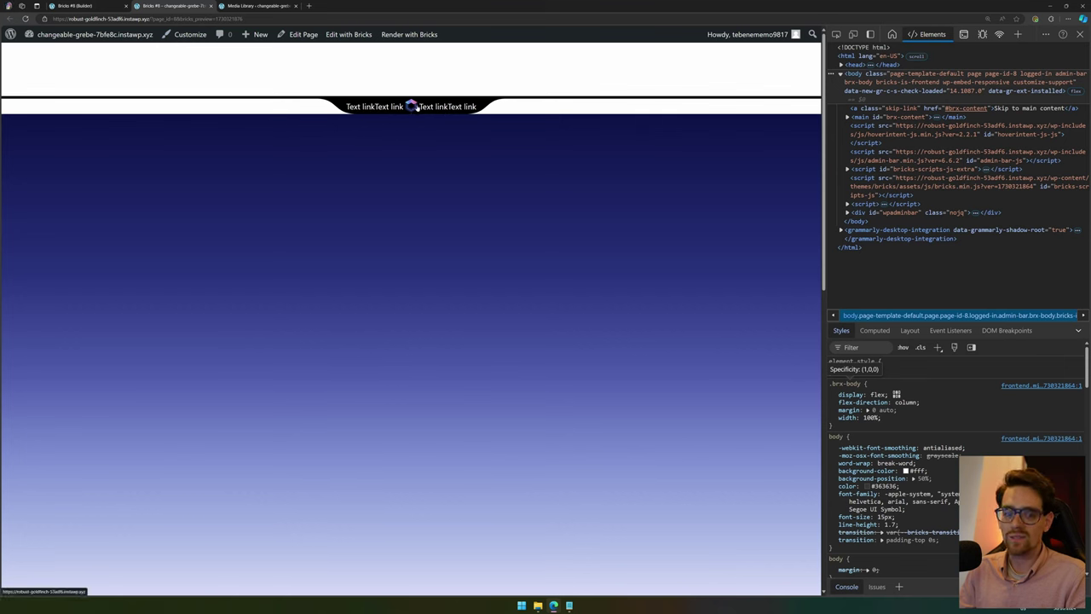
Set the top margin of the nav-items class to -2.5px and save the draft.
click(105, 5)
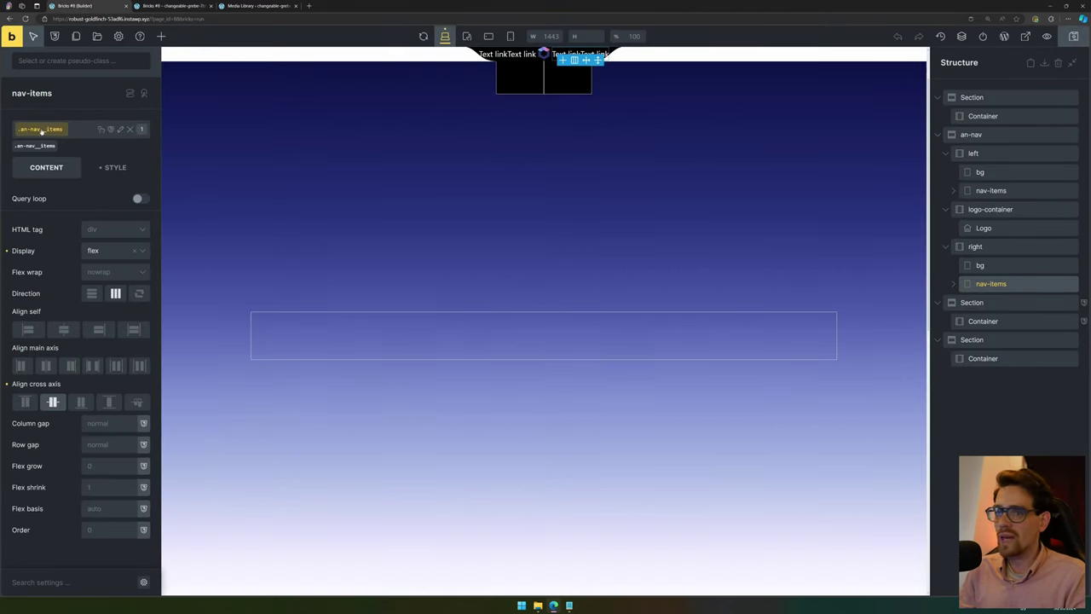
click(112, 169)
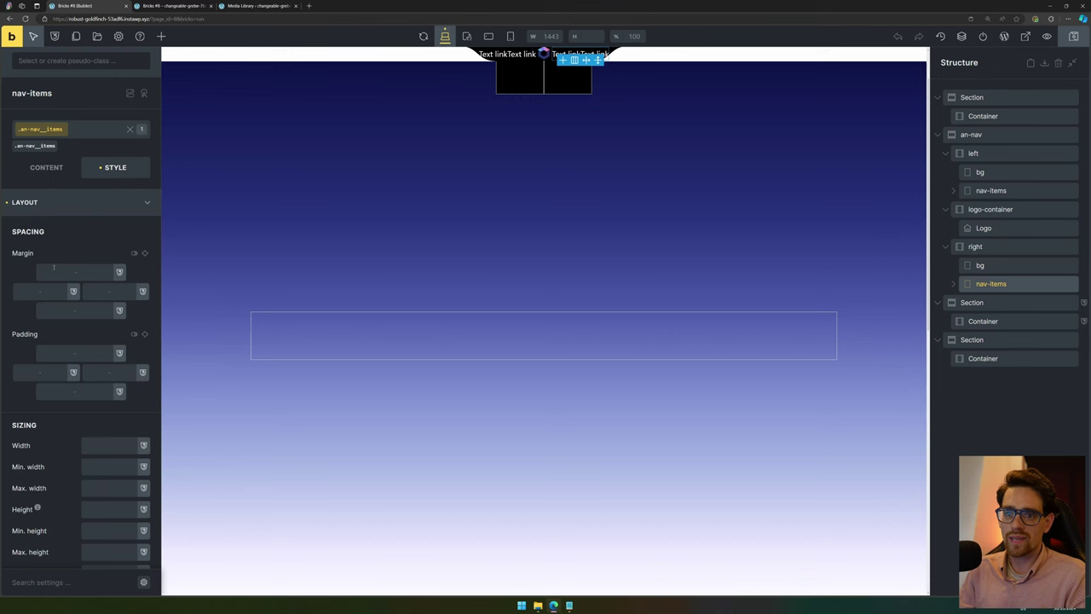
click(63, 271)
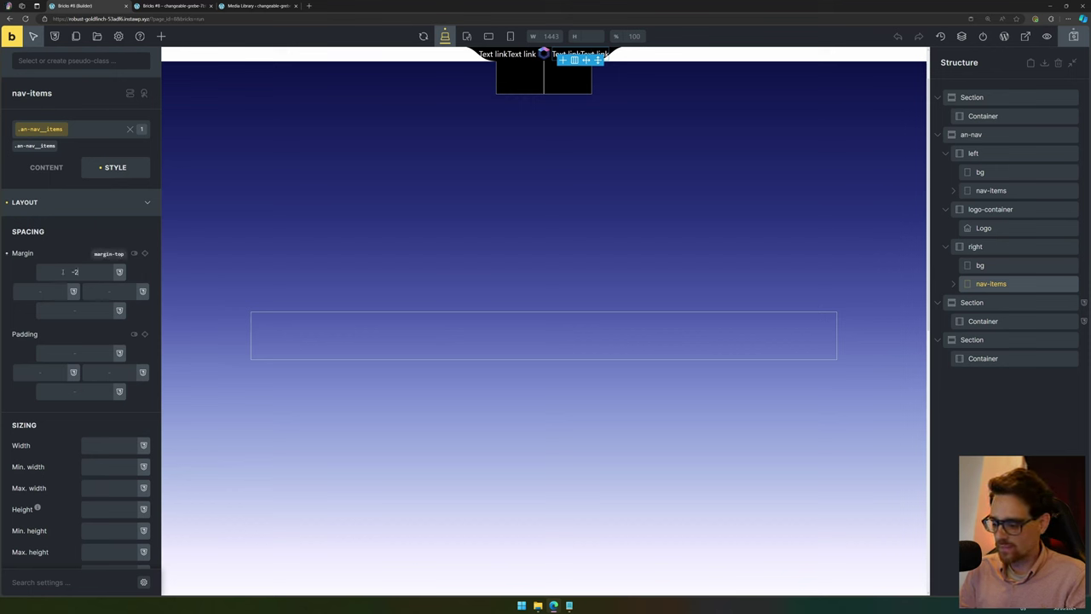
text(-2.5px)
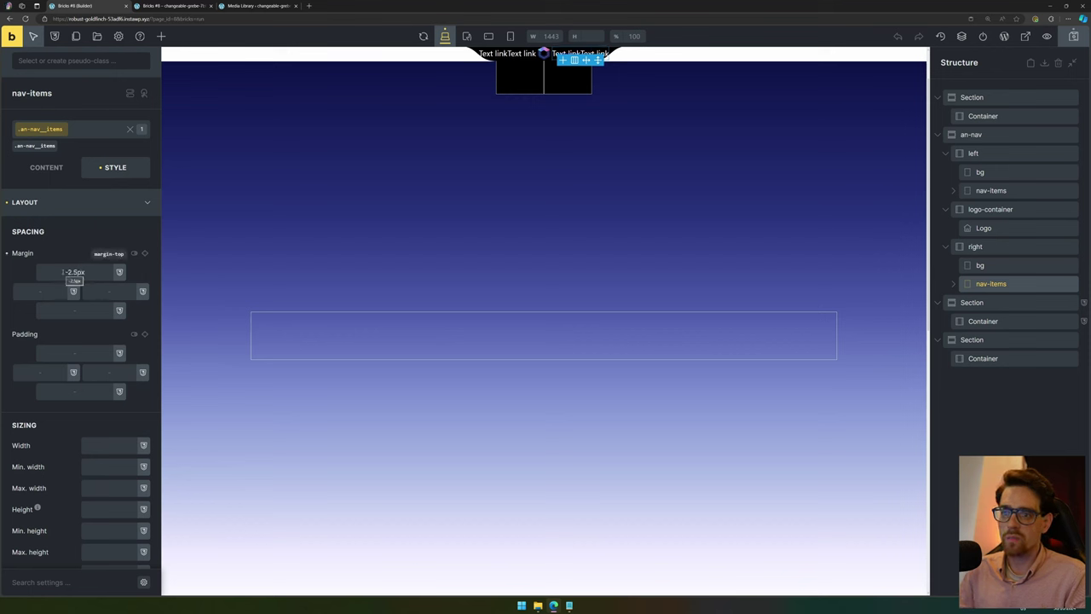
click(1081, 39)
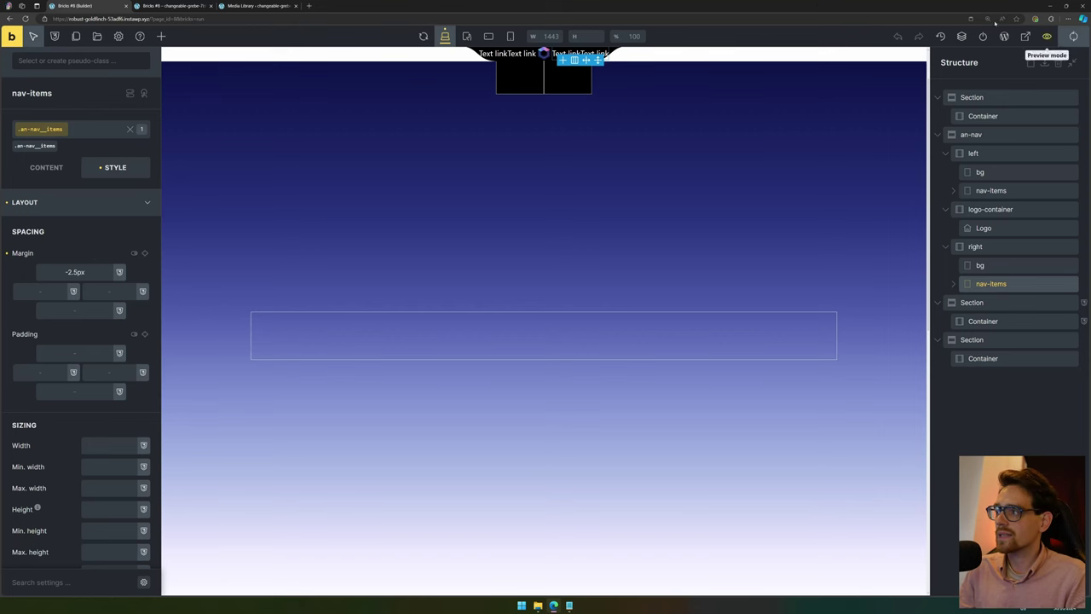
Compare the nav items' vertical alignment with the logo on the preview page.
click(160, 6)
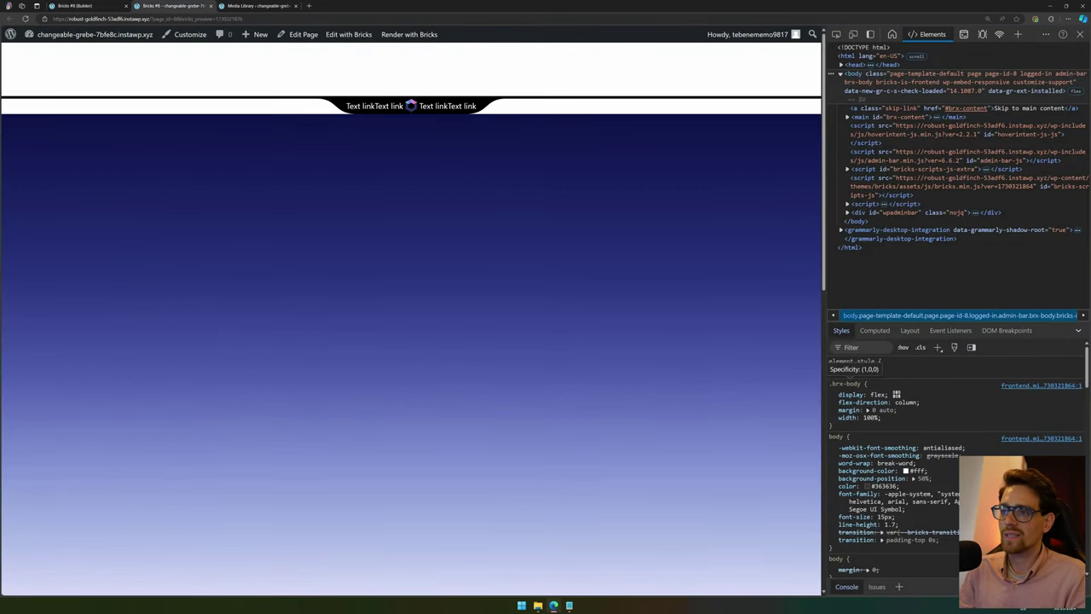
click(85, 6)
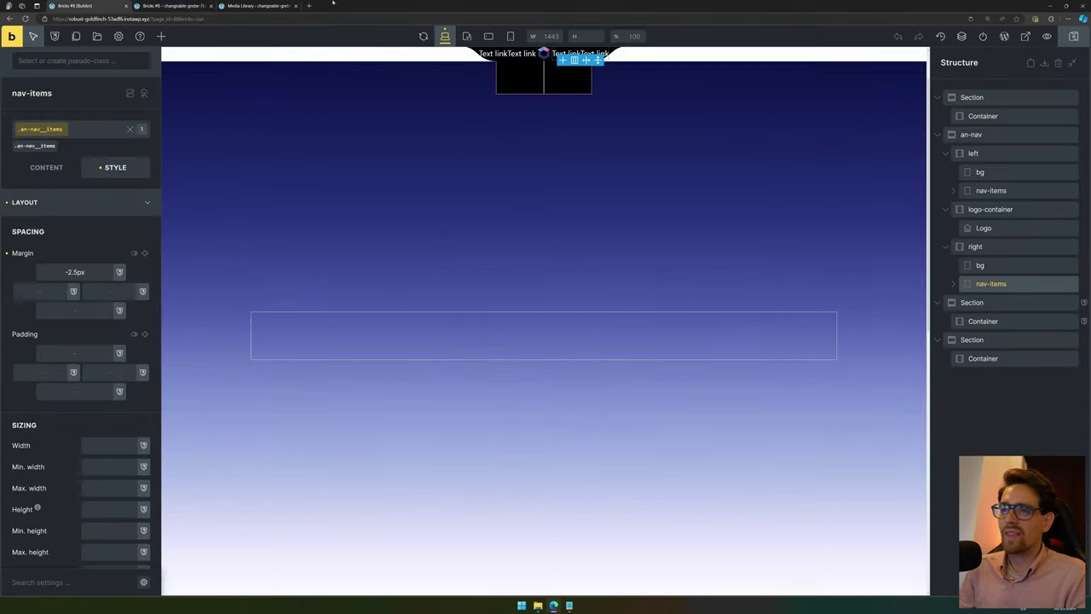
click(160, 6)
mouse_move(412, 108)
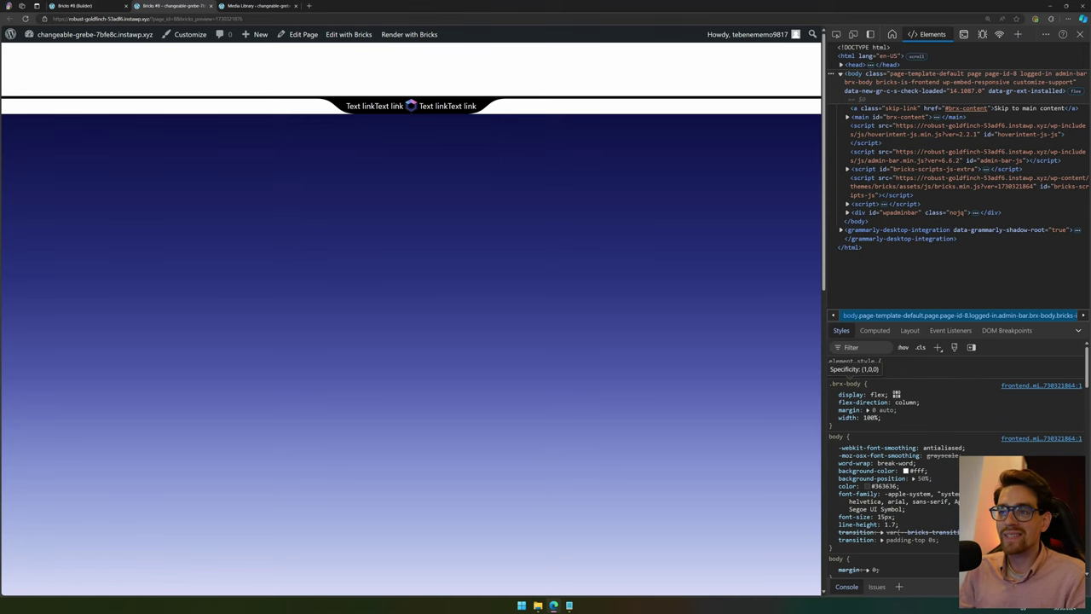
key(ctrl+shift+Tab)
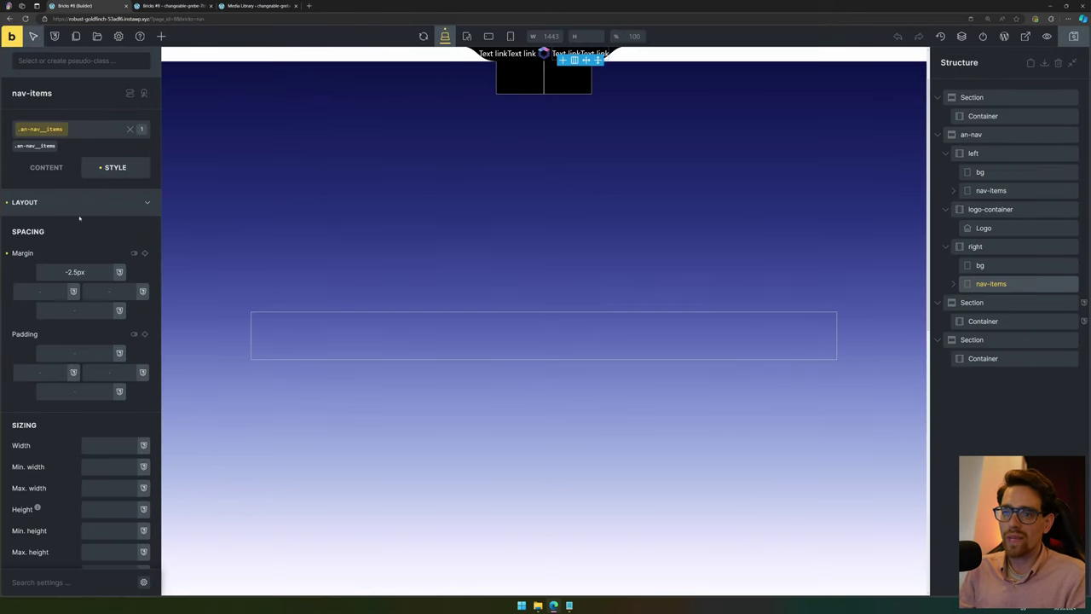
Set the left and right padding of the nav-items class to 1.2rem, save the draft, and check the spacing on the preview page.
click(49, 374)
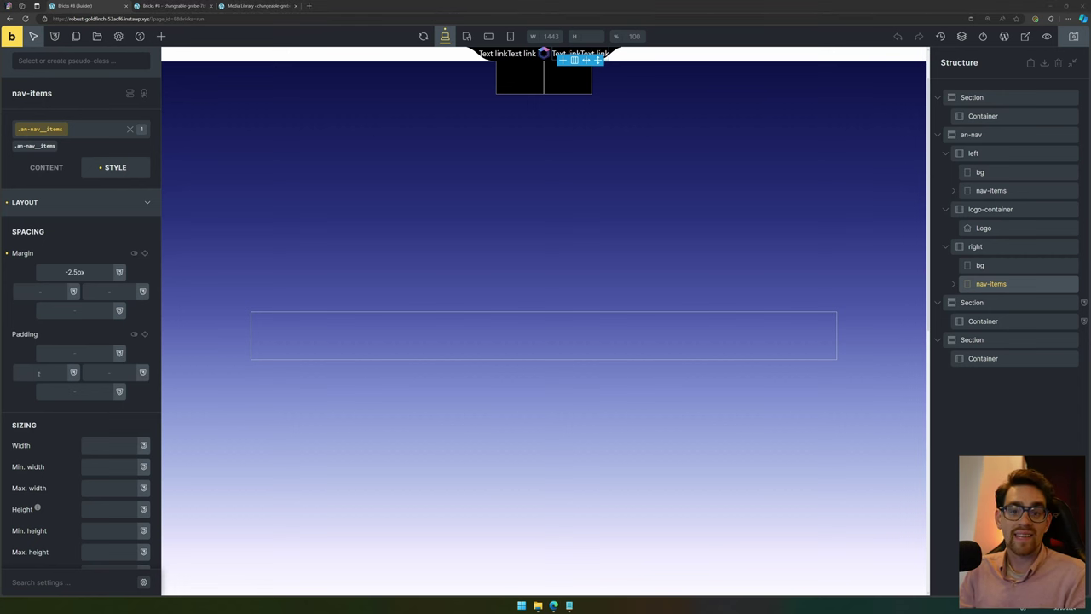
click(39, 374)
text(1.2rem)
click(109, 373)
text(1.2rem)
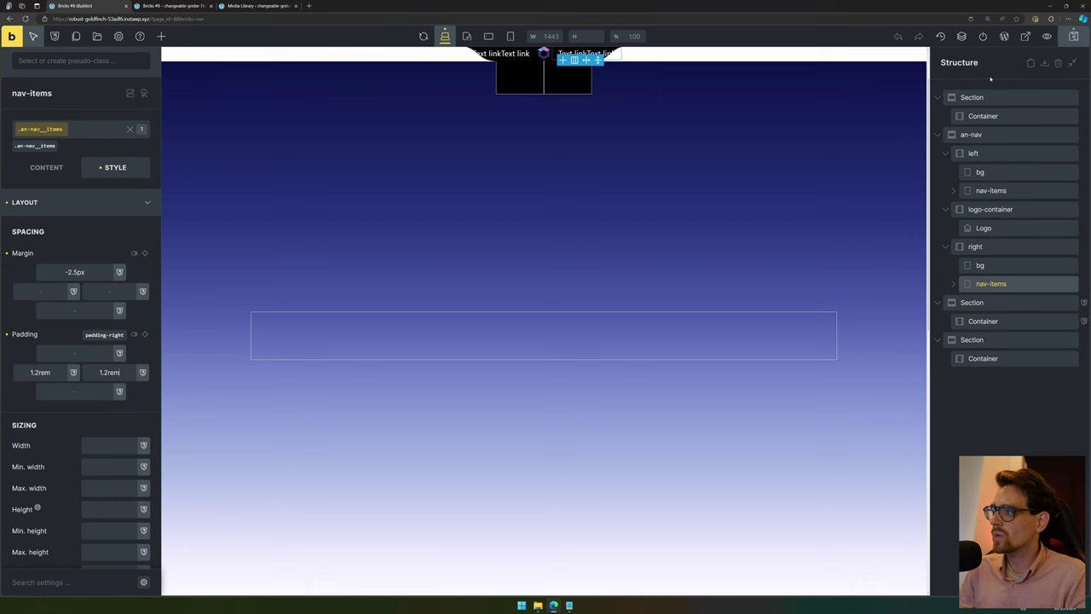
click(1073, 36)
click(161, 6)
mouse_move(411, 106)
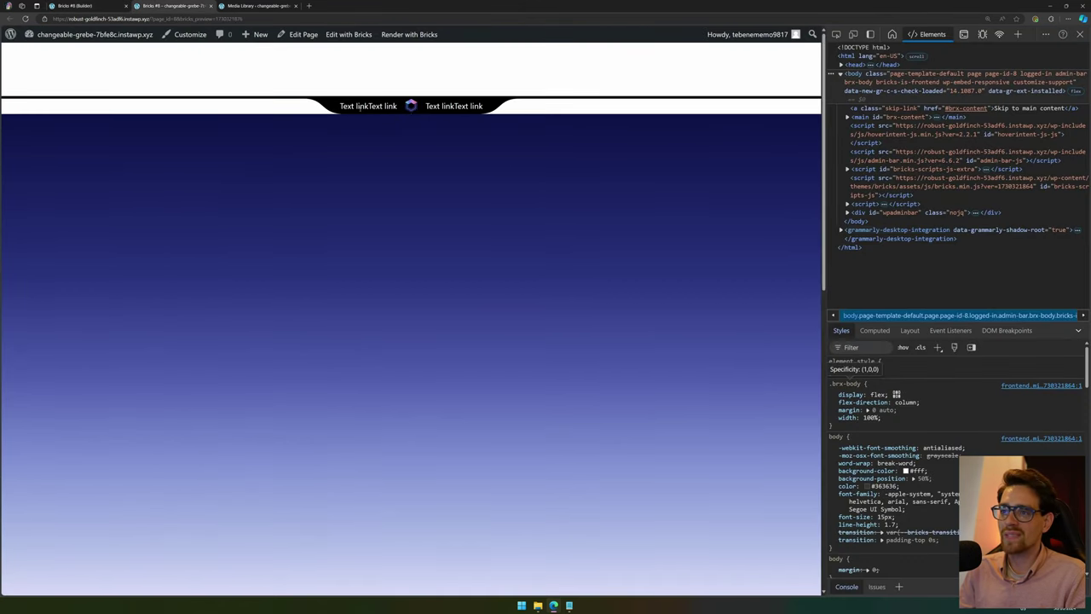
drag(369, 106, 388, 106)
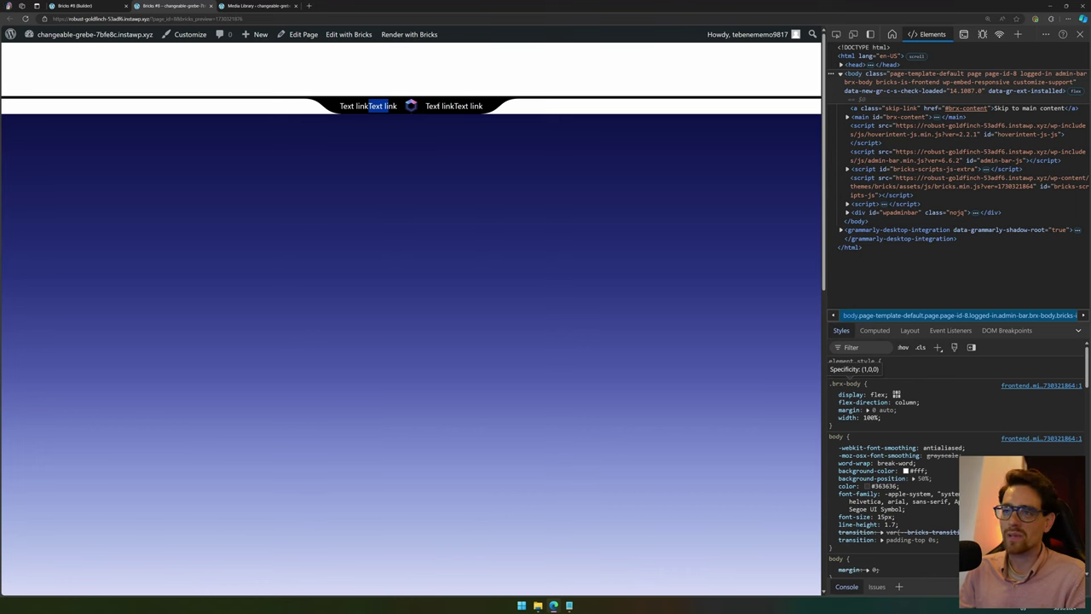
Set the column gap of the nav-items class to 1.2rem and reload the preview page to check the link spacing.
click(86, 6)
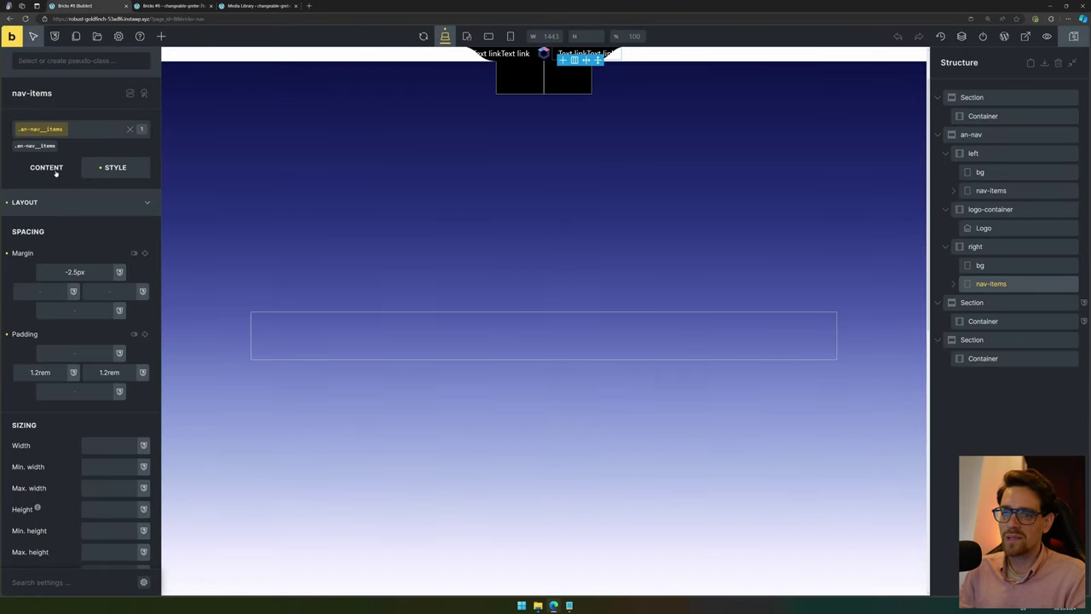
click(51, 169)
click(96, 424)
text(12px)
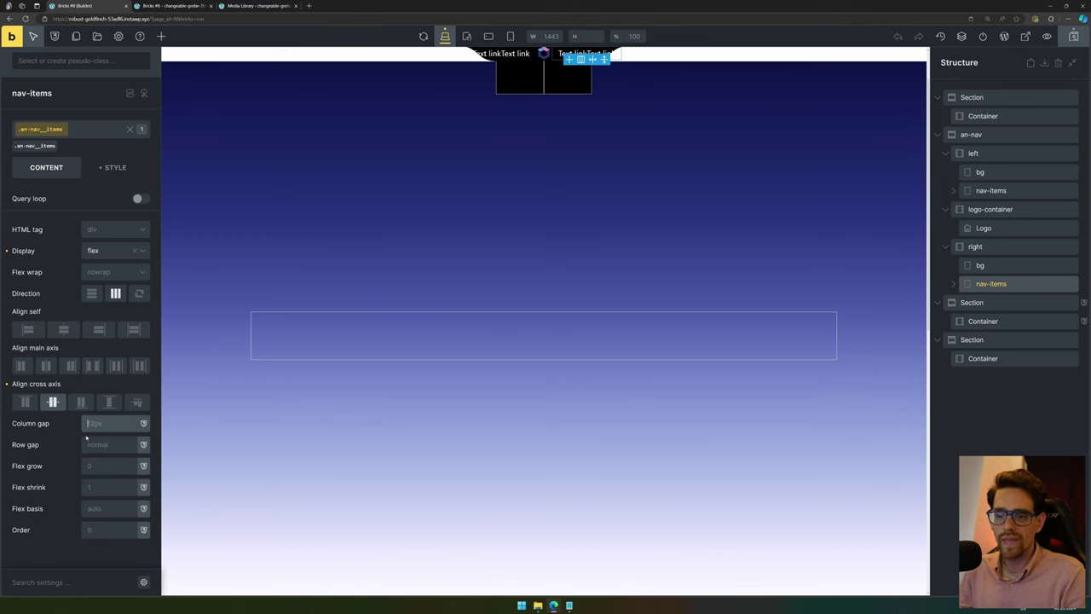
text(1.2rem)
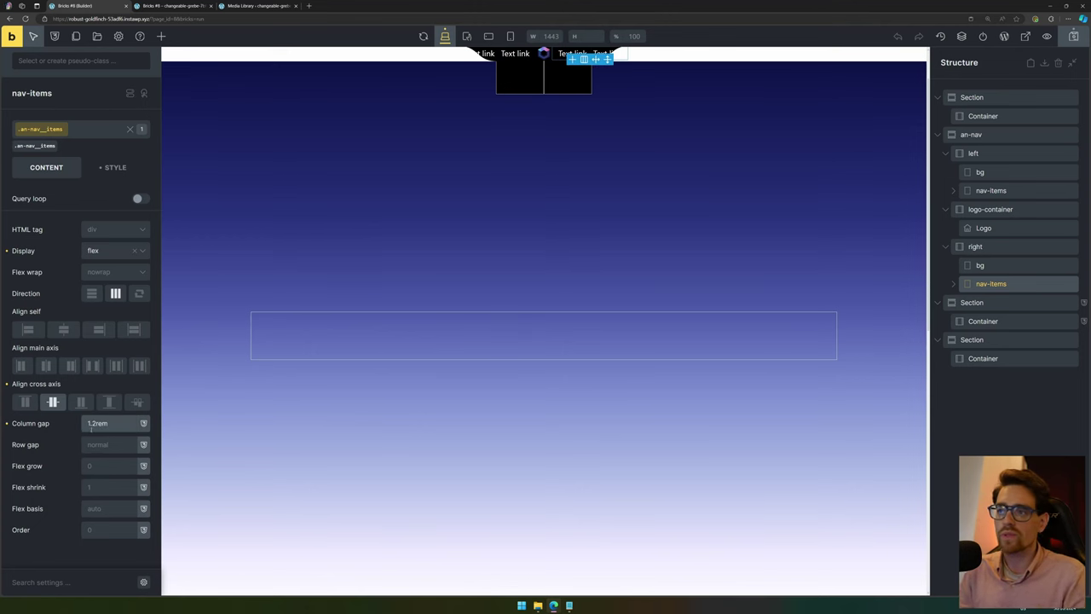
key(ctrl+Tab)
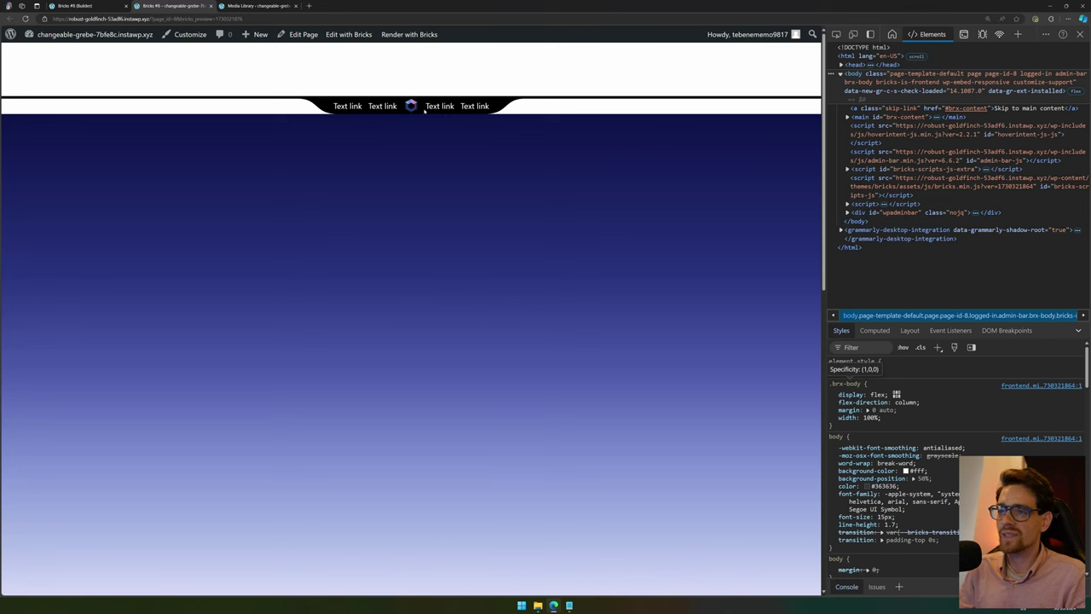
key(ctrl+r)
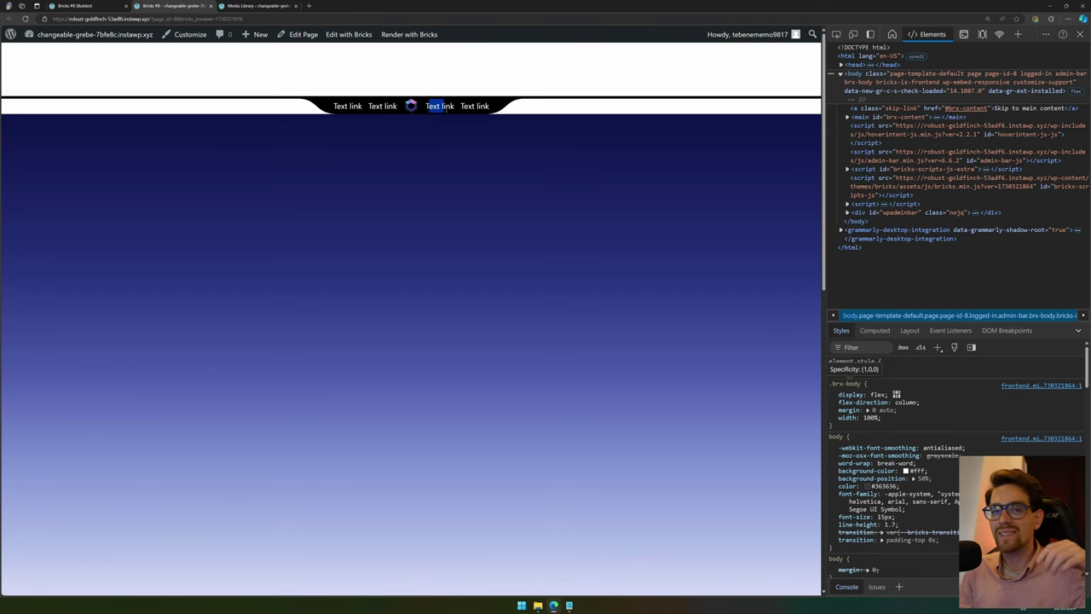
key(ctrl+r)
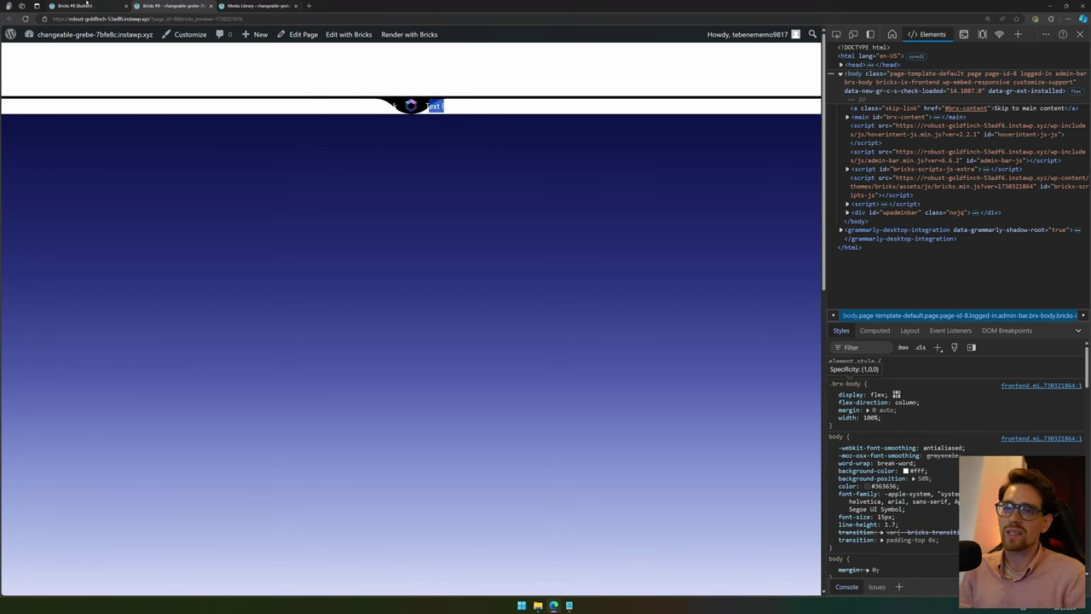
Create the class an-nav__item on the first nav-tem link of the left nav-items group.
click(87, 6)
click(1012, 209)
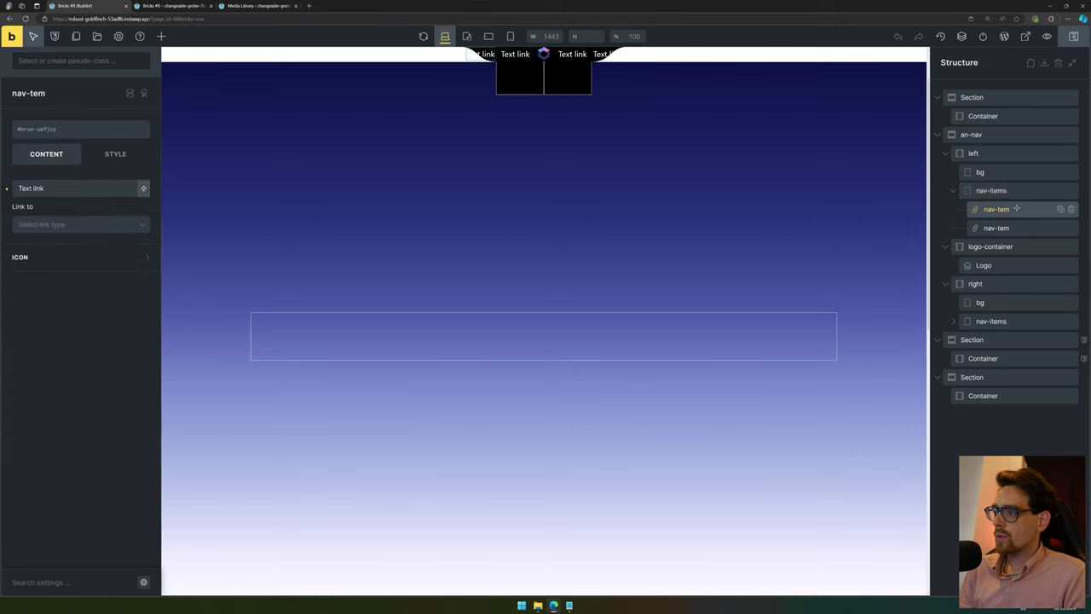
click(75, 134)
text(an)
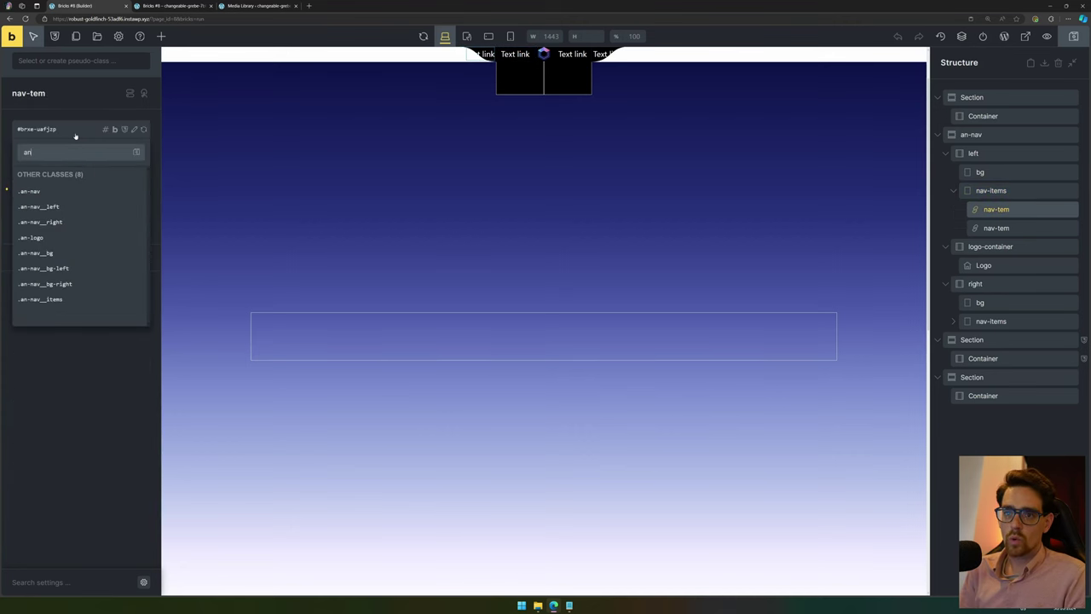
text(-nav__item)
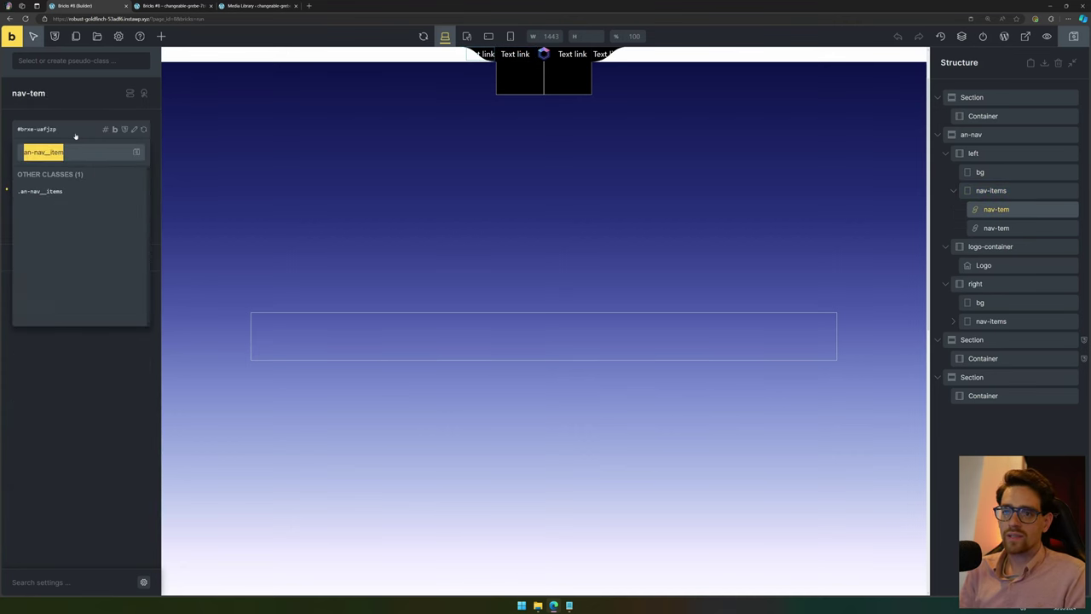
key(Return)
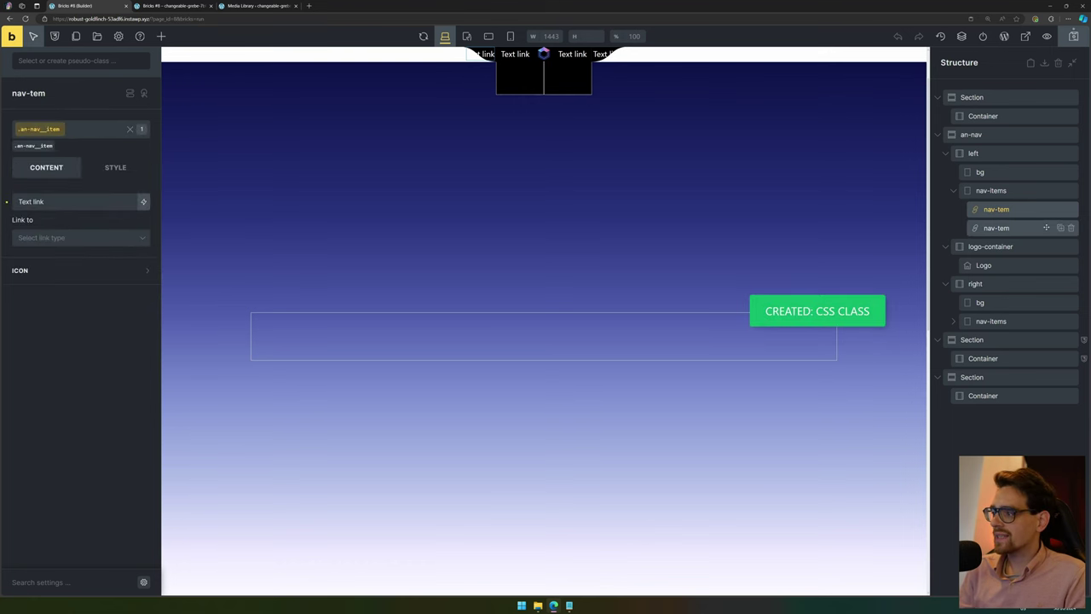
Apply the an-nav__item class to the second left nav-tem link and both nav-tem links of the right group.
click(996, 228)
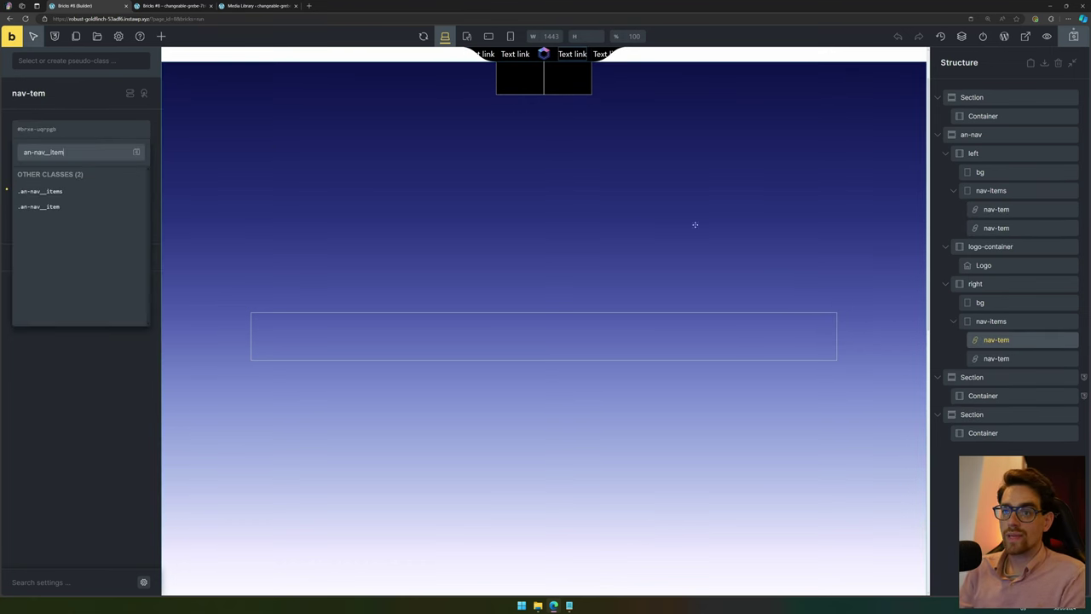
key(Return)
click(998, 358)
click(77, 134)
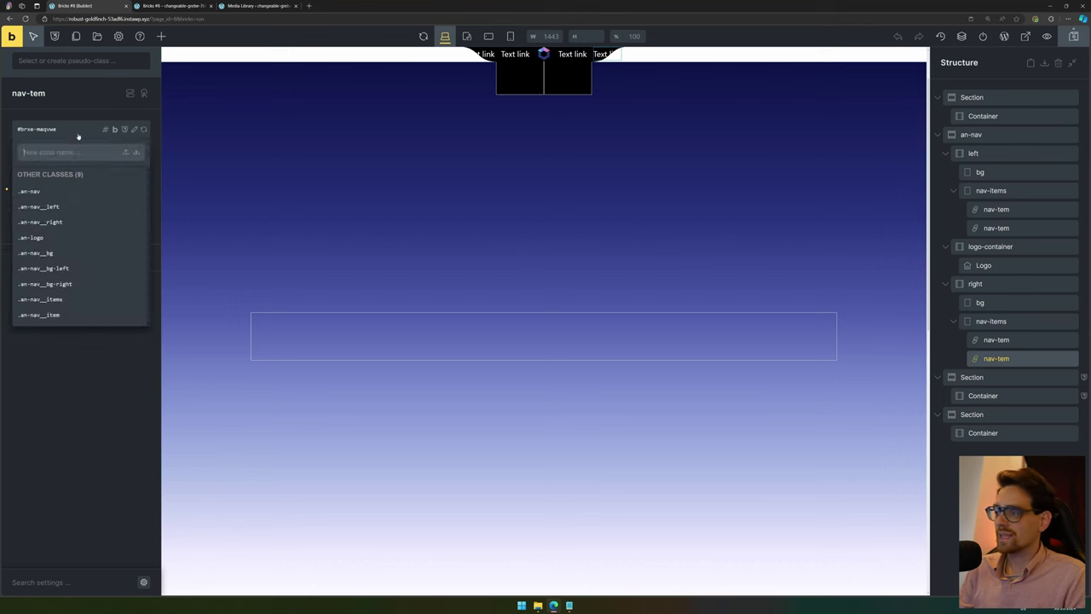
text(an-nav__item)
key(Return)
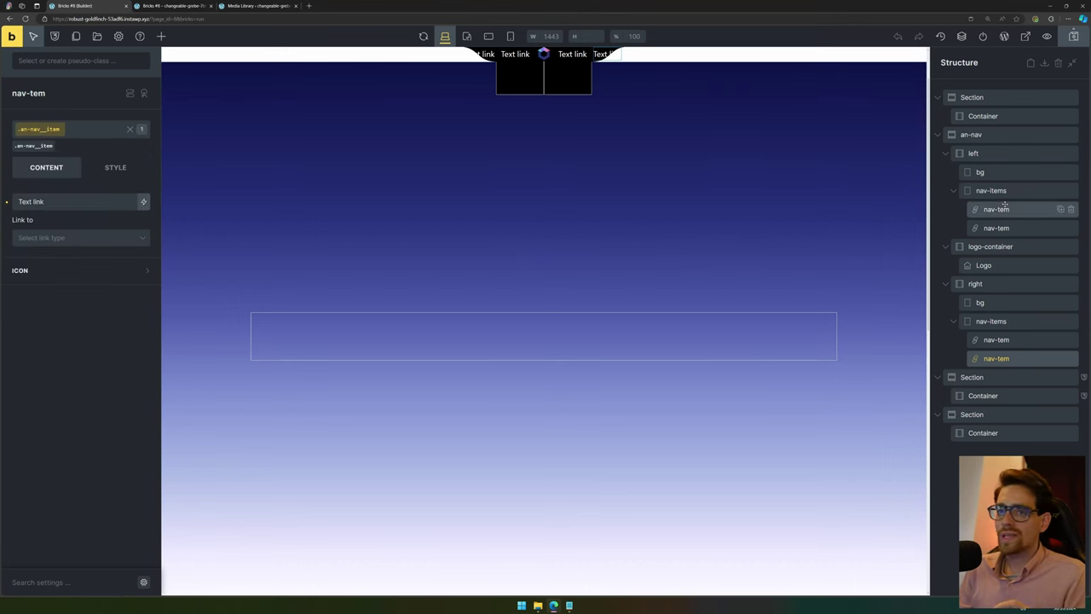
Set the Translate Y transform of the an-nav__item class to -80%, save the draft, and inspect the links on the preview page.
click(115, 167)
scroll(111, 213, down, 10)
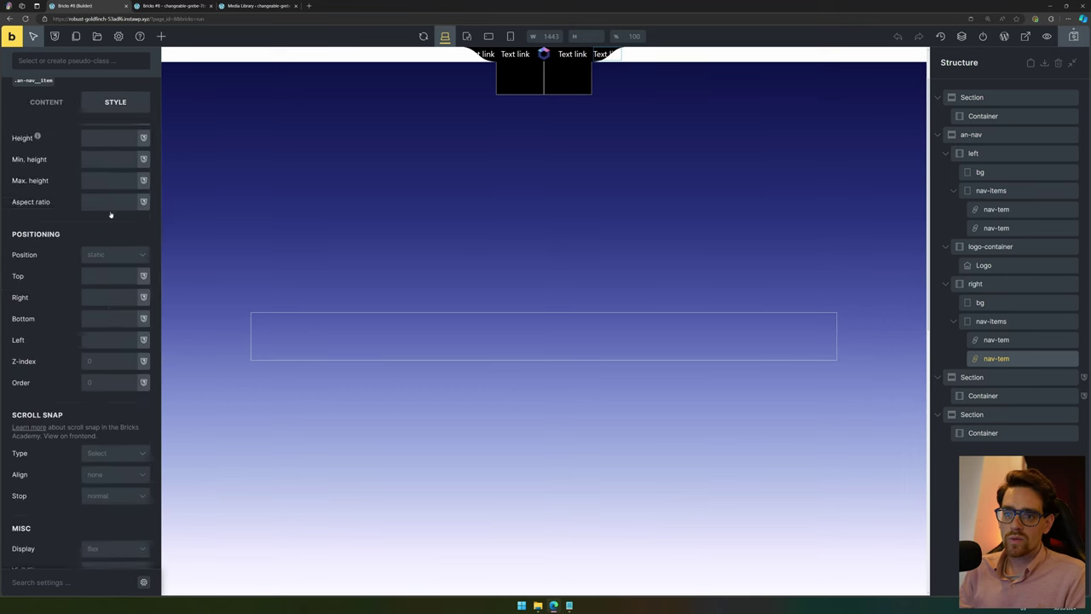
scroll(119, 341, down, 2)
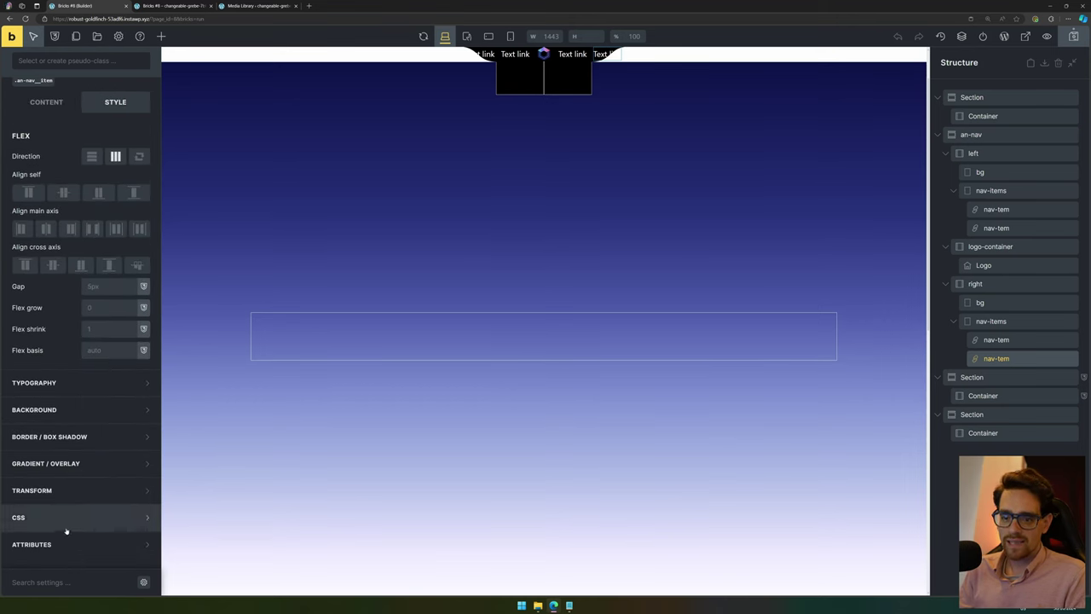
click(59, 490)
click(143, 362)
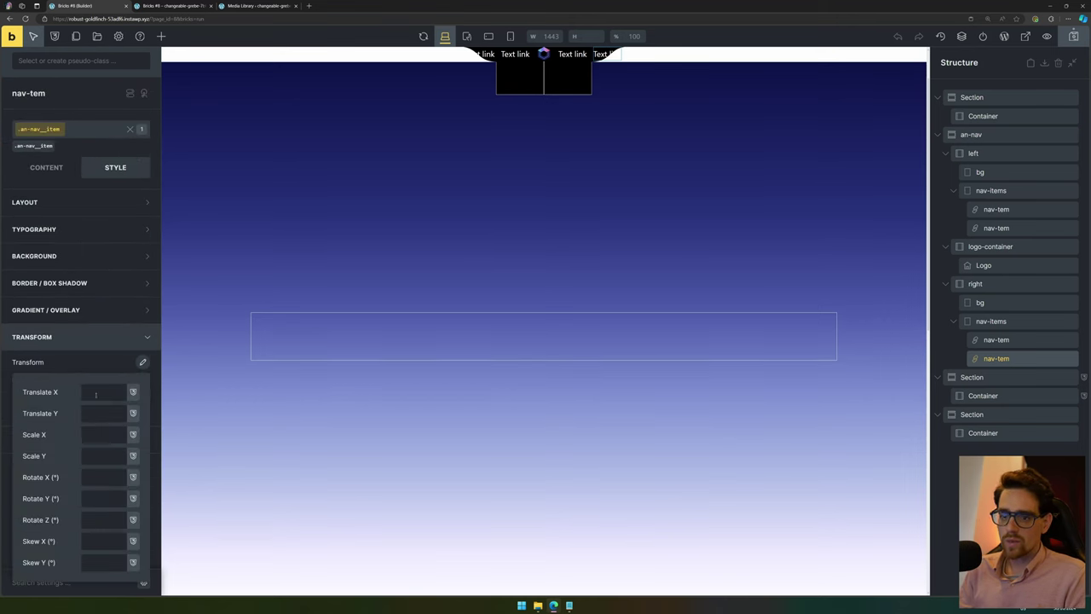
click(99, 413)
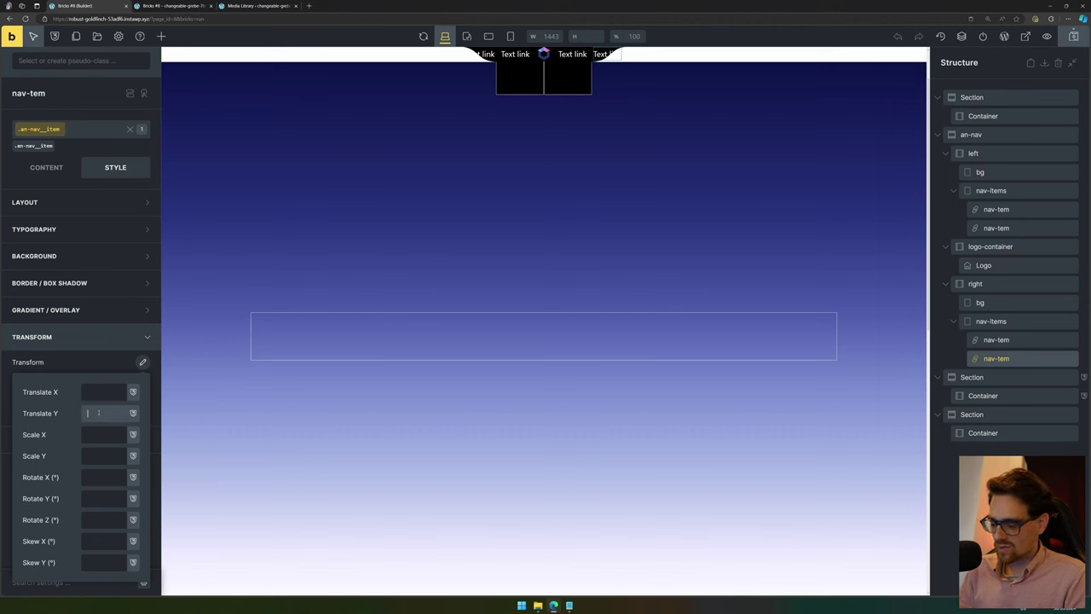
text(-80%)
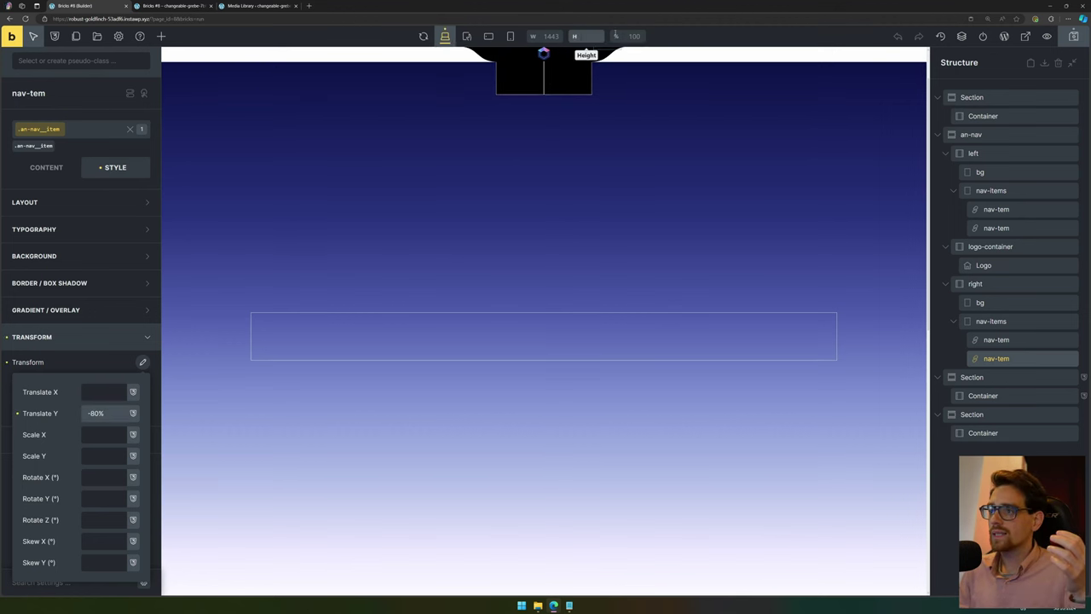
click(1071, 37)
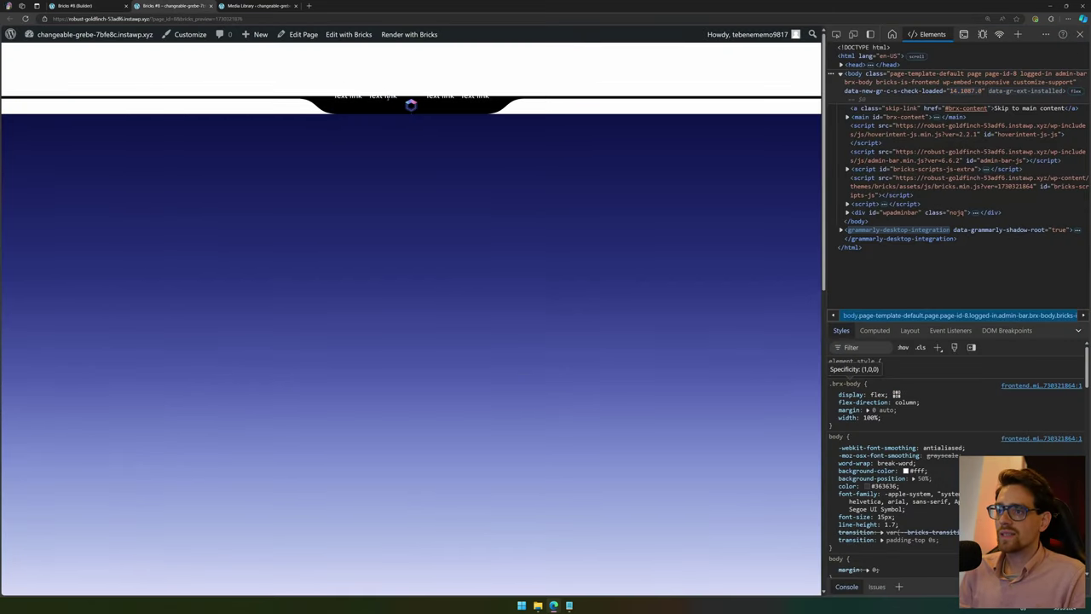
triple_click(388, 97)
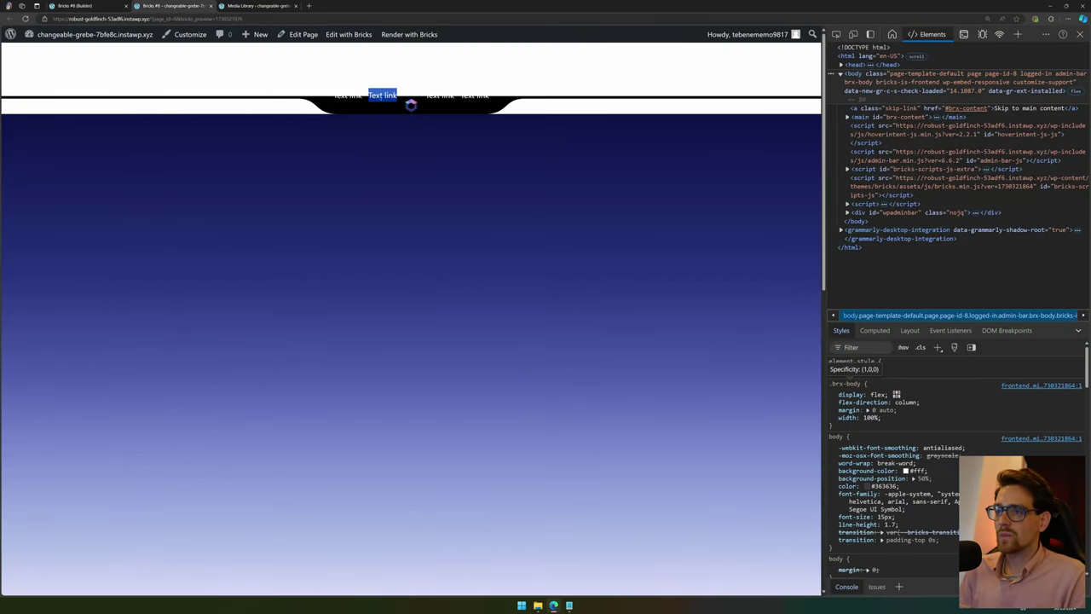
Set Translate Y of the an-nav__item class to -100%, save the draft, and check where the links sit on the preview page.
click(65, 6)
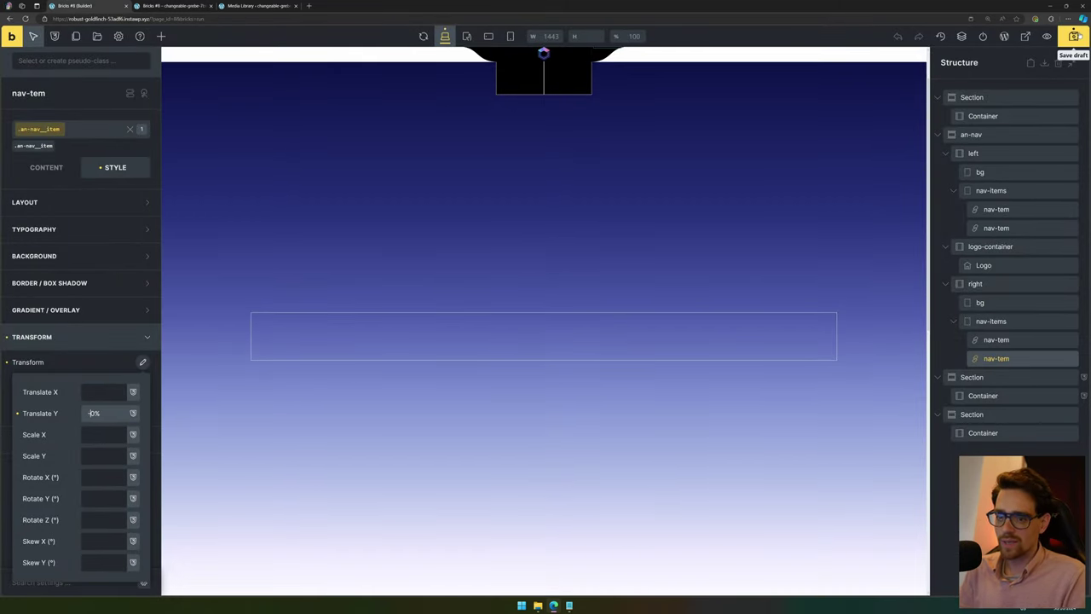
click(1076, 36)
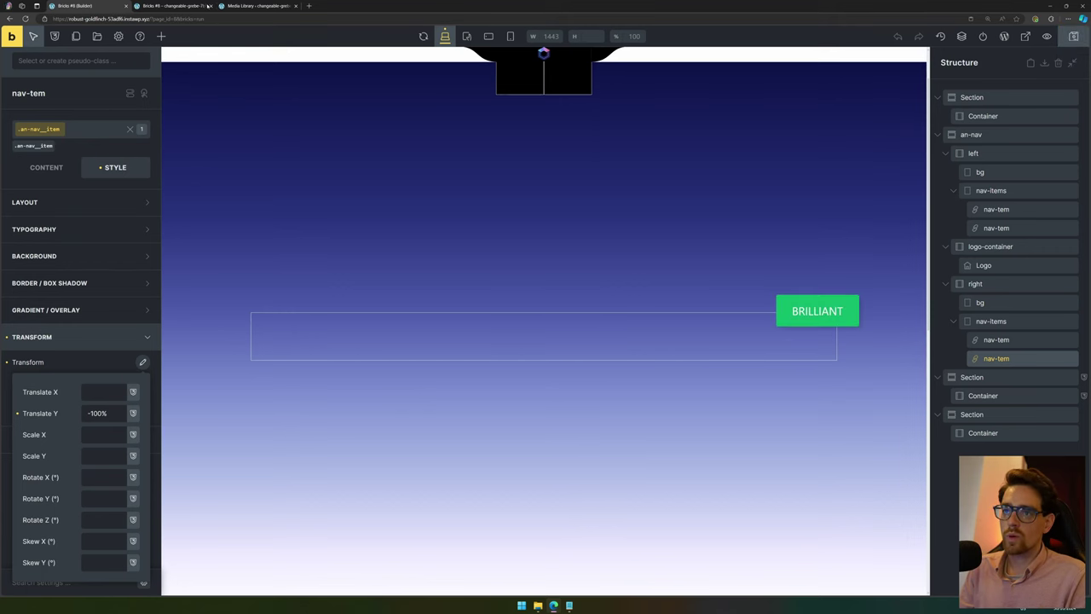
click(208, 6)
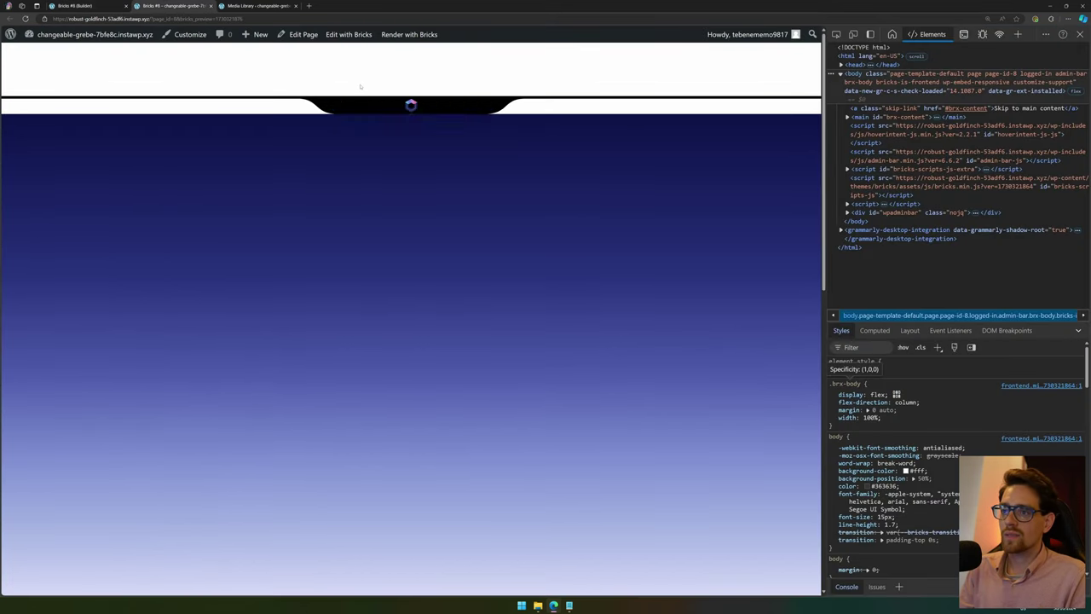
key(ctrl+a)
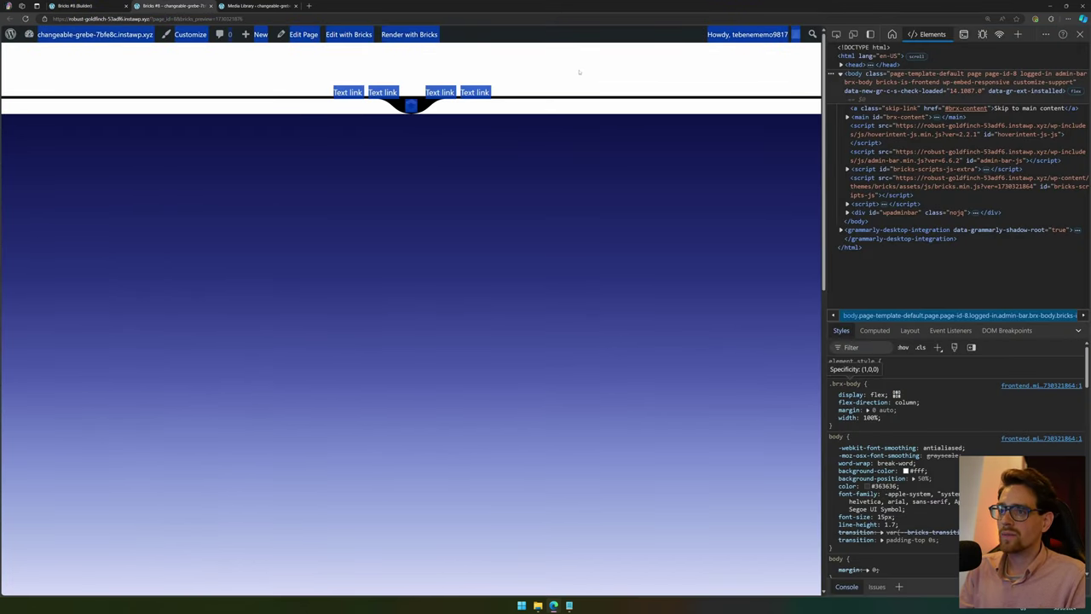
click(608, 200)
key(ctrl+a)
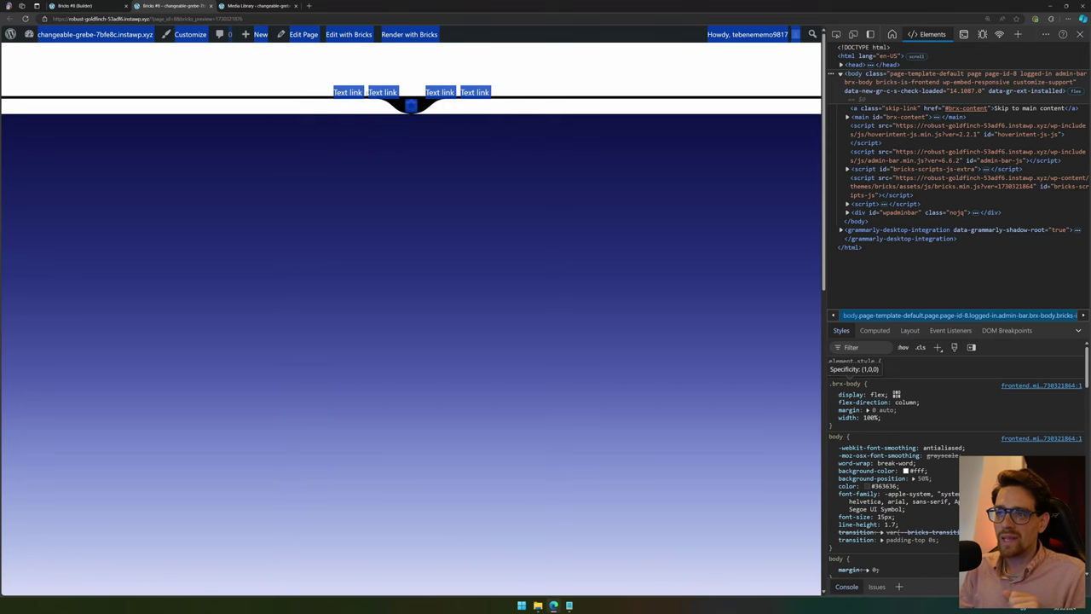
Rewrite the an-nav hover rule in its custom CSS so the width:100% rule is nested under & %root%__bg.
click(85, 6)
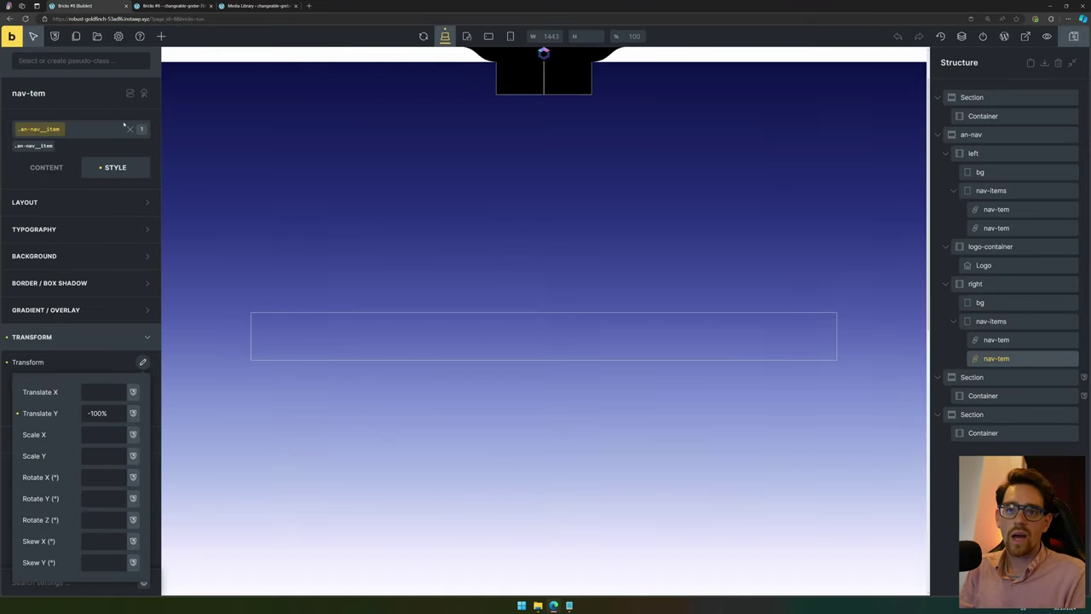
click(972, 134)
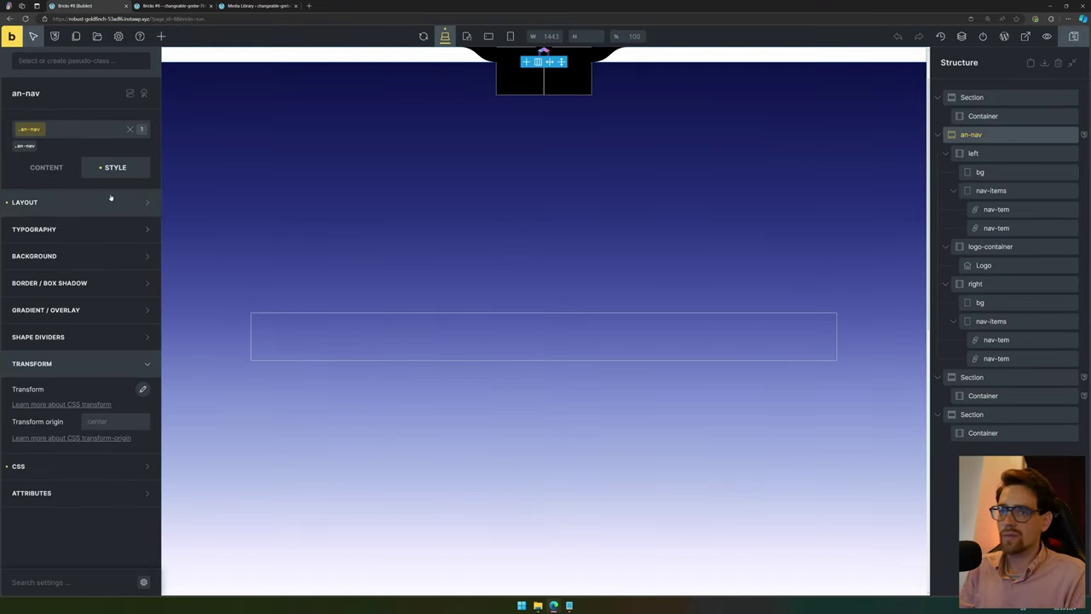
click(74, 467)
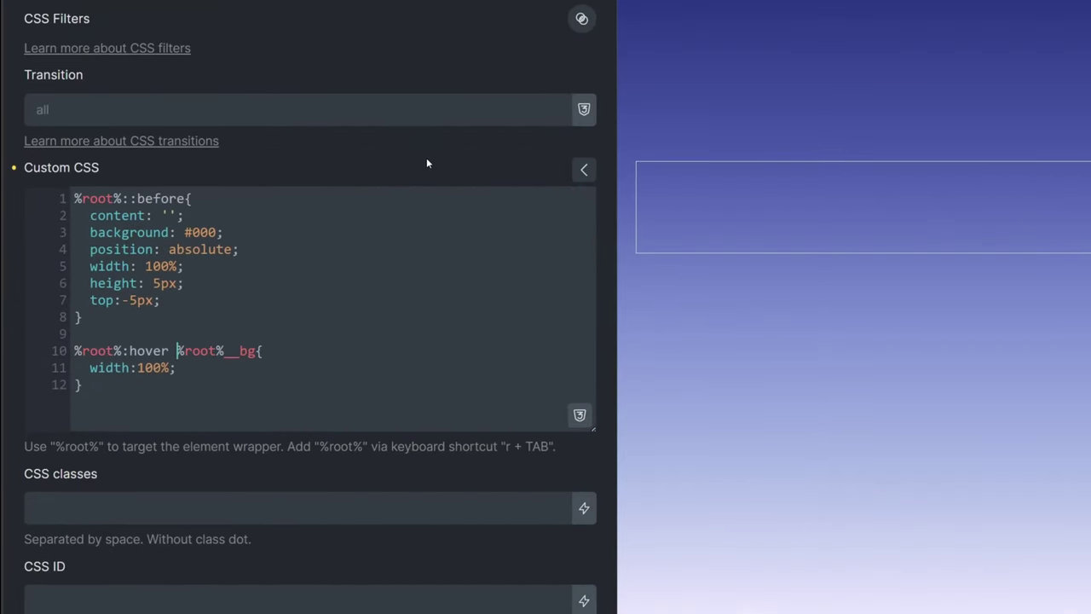
text(+{)
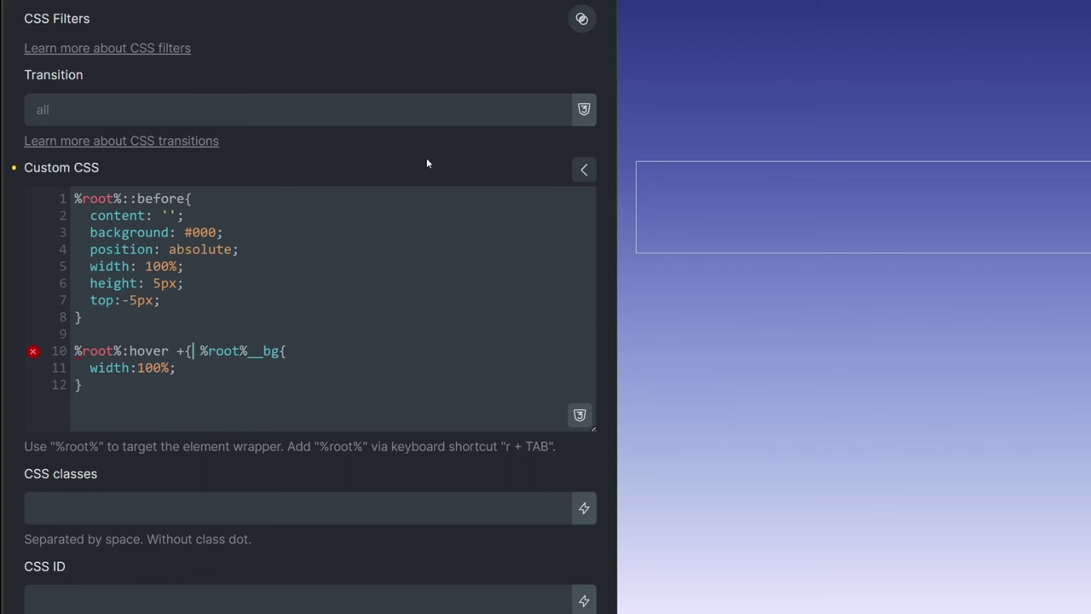
key(Delete)
key(Home)
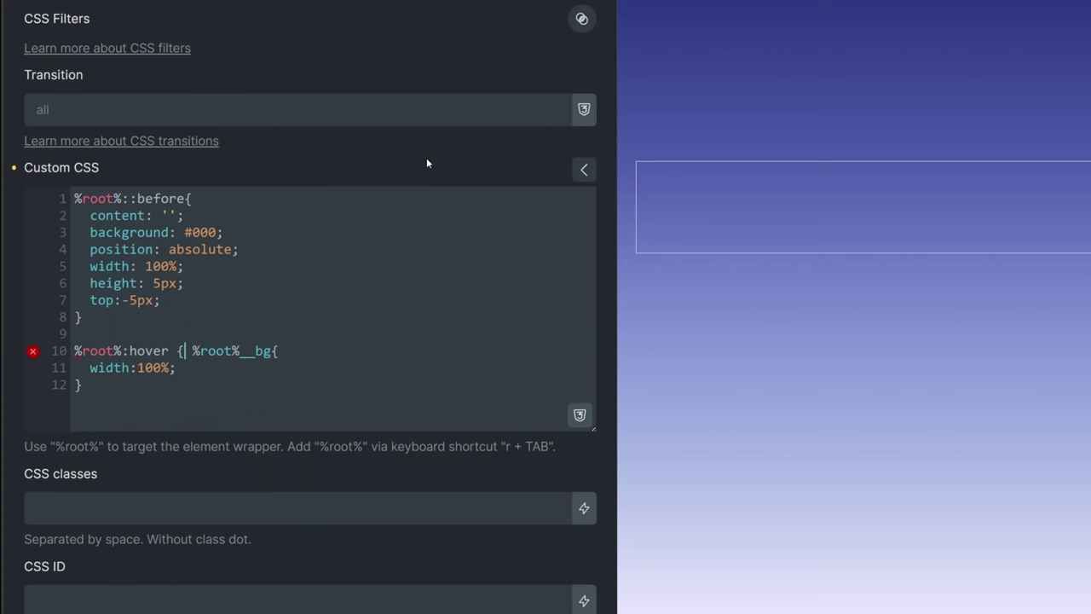
key(Return)
text(&)
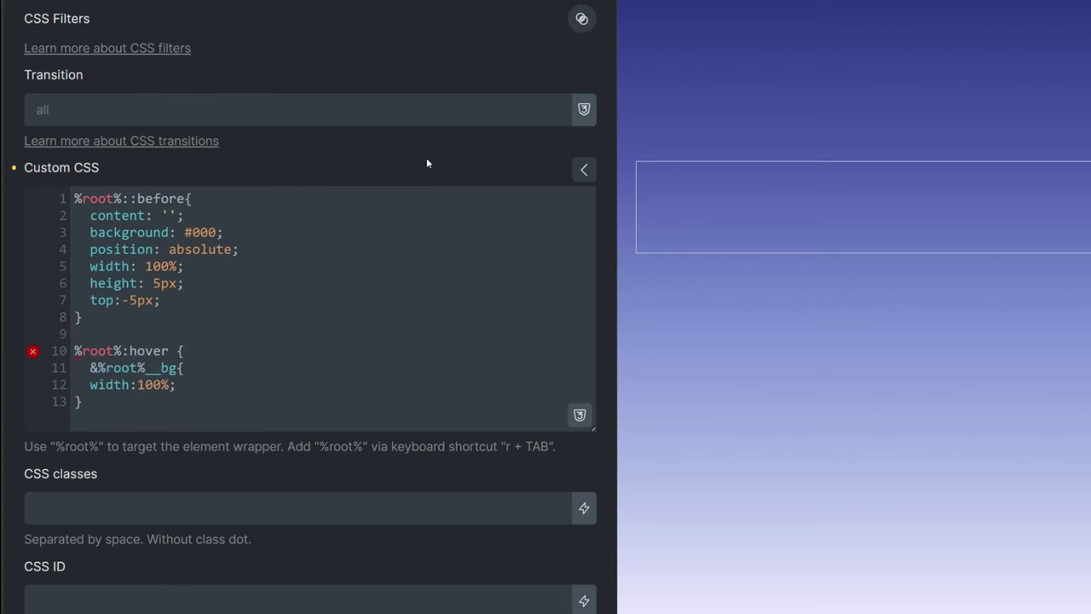
key(Right)
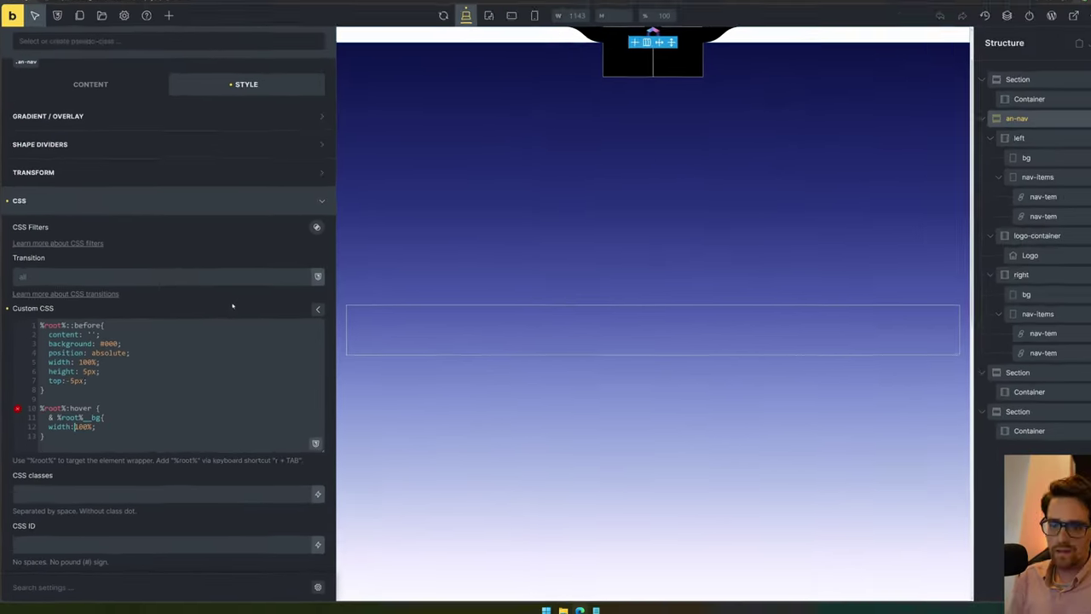
Save the draft and check the nested hover rule on the reloaded preview page.
click(1074, 37)
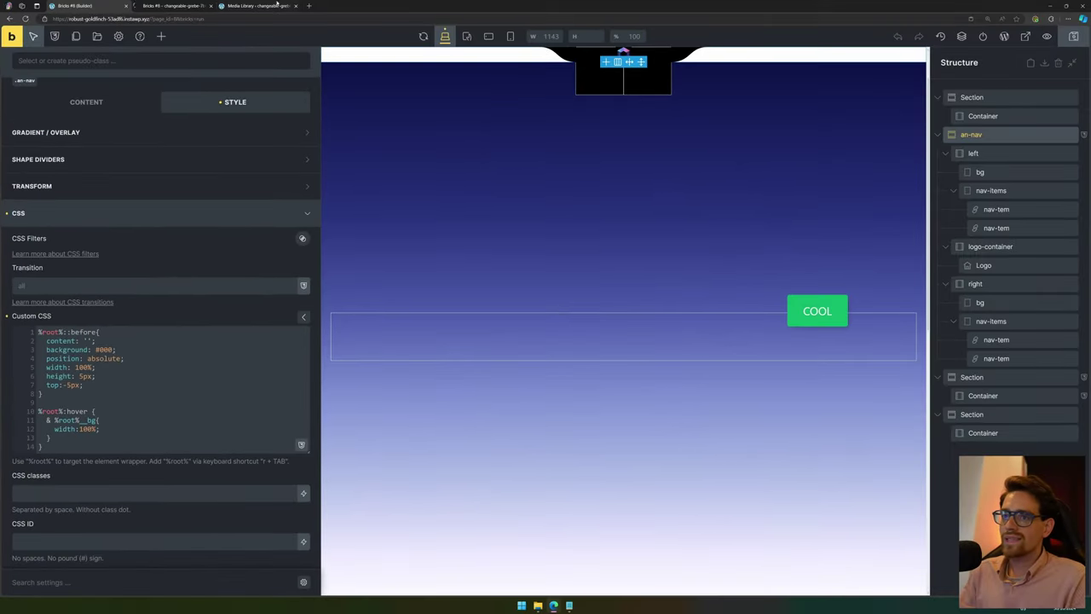
click(175, 5)
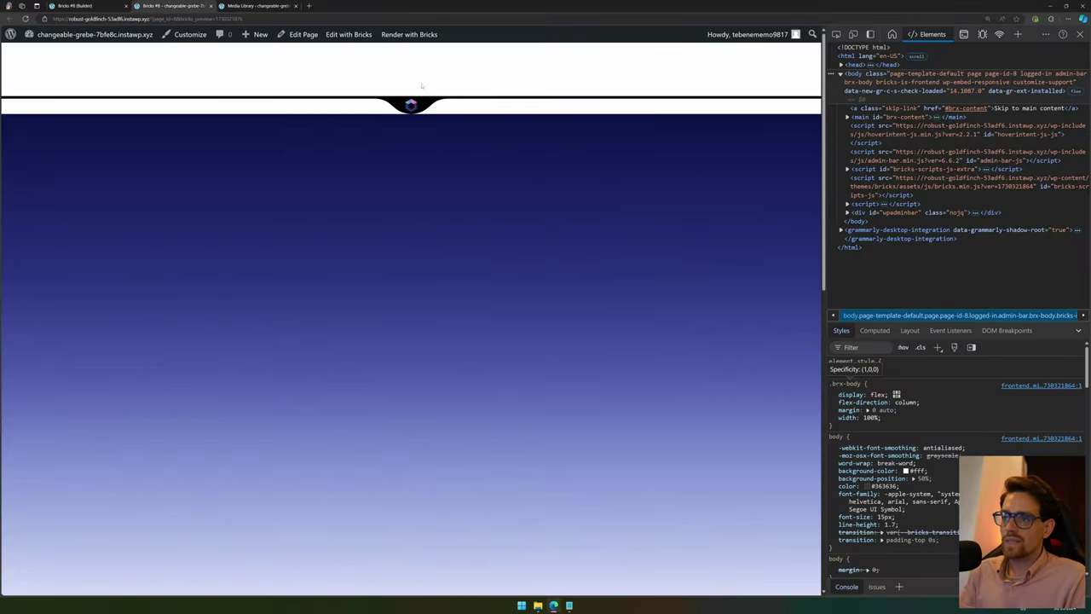
key(ctrl+r)
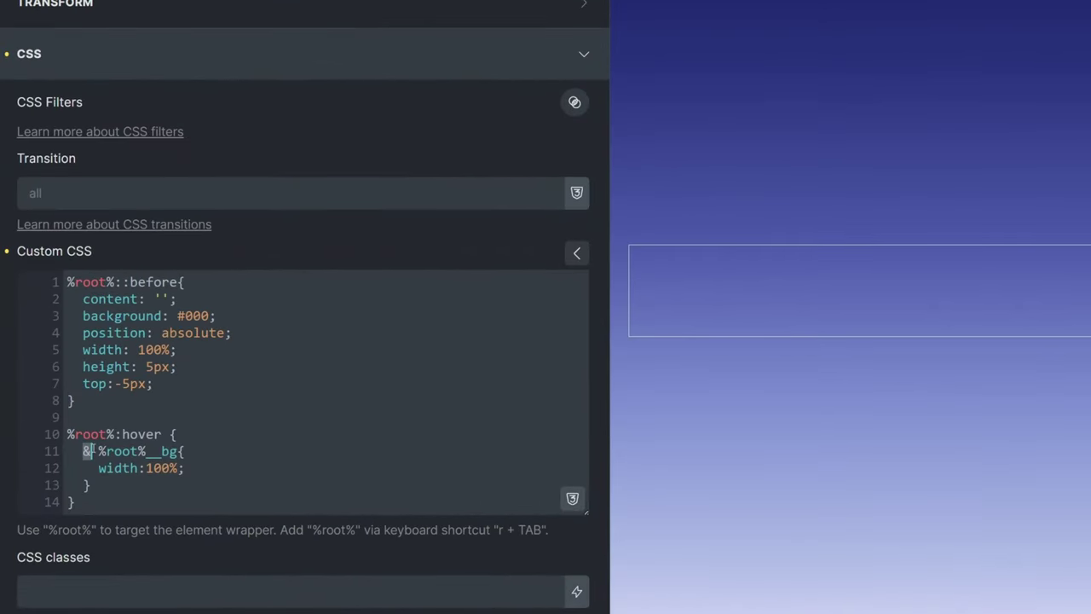
Add the nested selector & %root%__item below the __bg block inside the an-nav hover rule.
click(208, 482)
scroll(216, 470, down, 1)
key(Return)
key(Return)
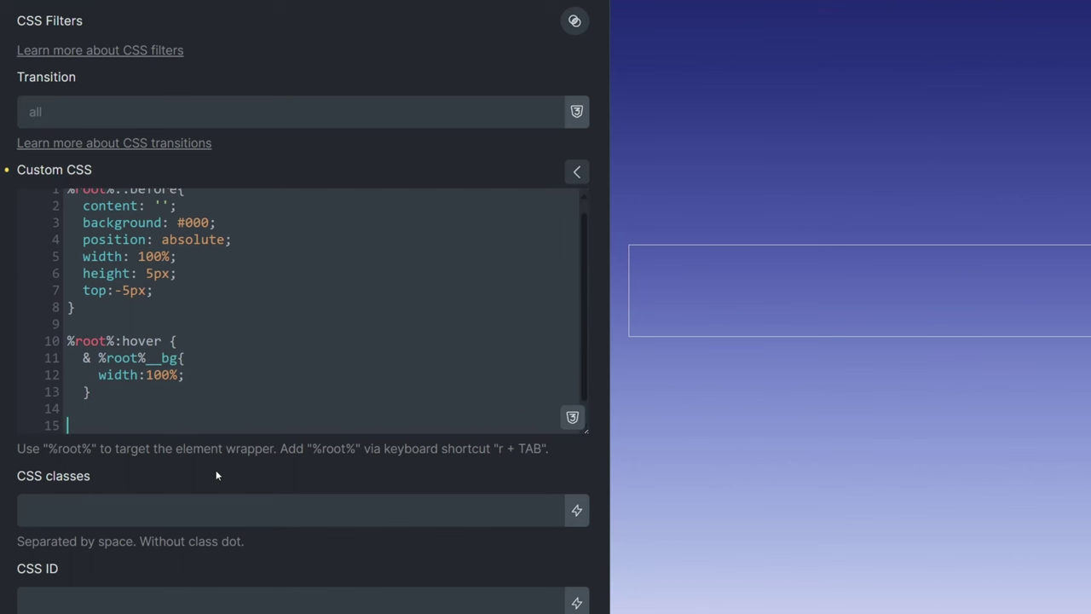
text(& %r)
key(Tab)
key(BackSpace)
text(%-item)
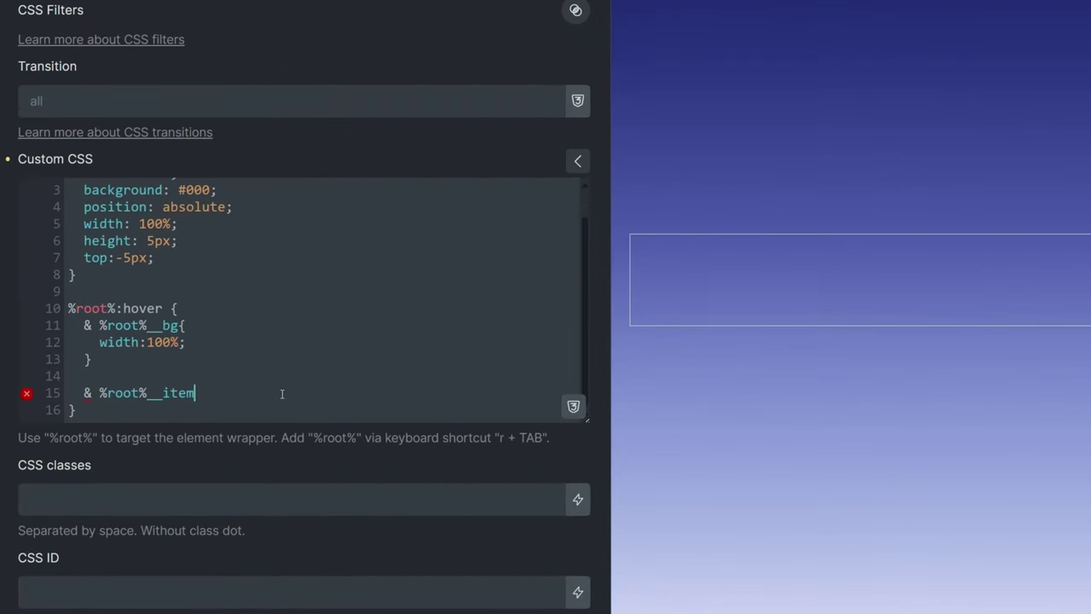
Give the nested %root%__item rule the declaration transform: translatex(0);.
text({)
key(Return)
text(tr)
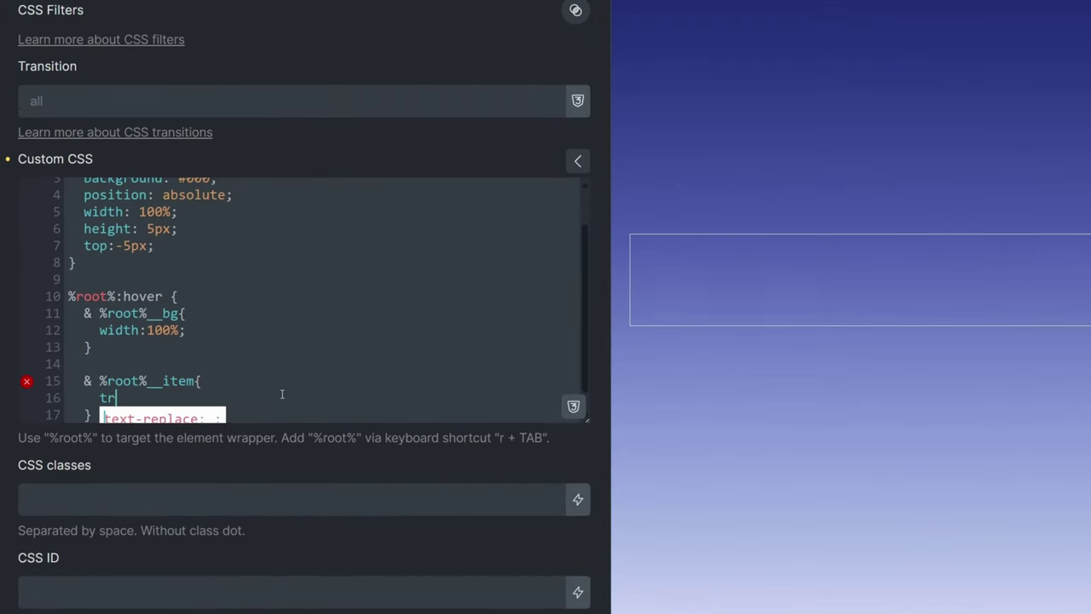
text(ansform: translat)
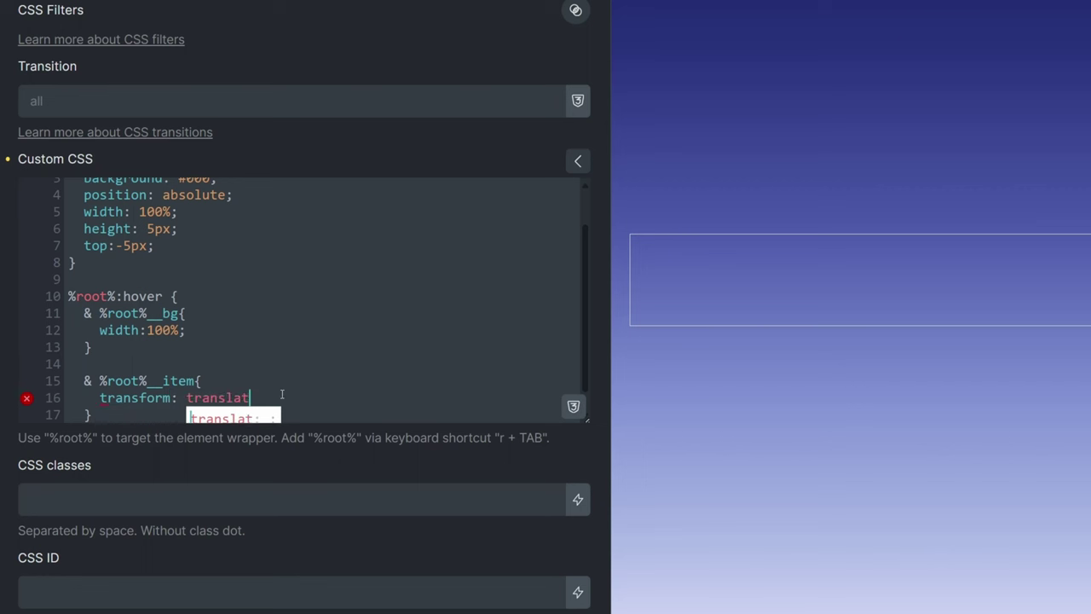
text(ex(0))
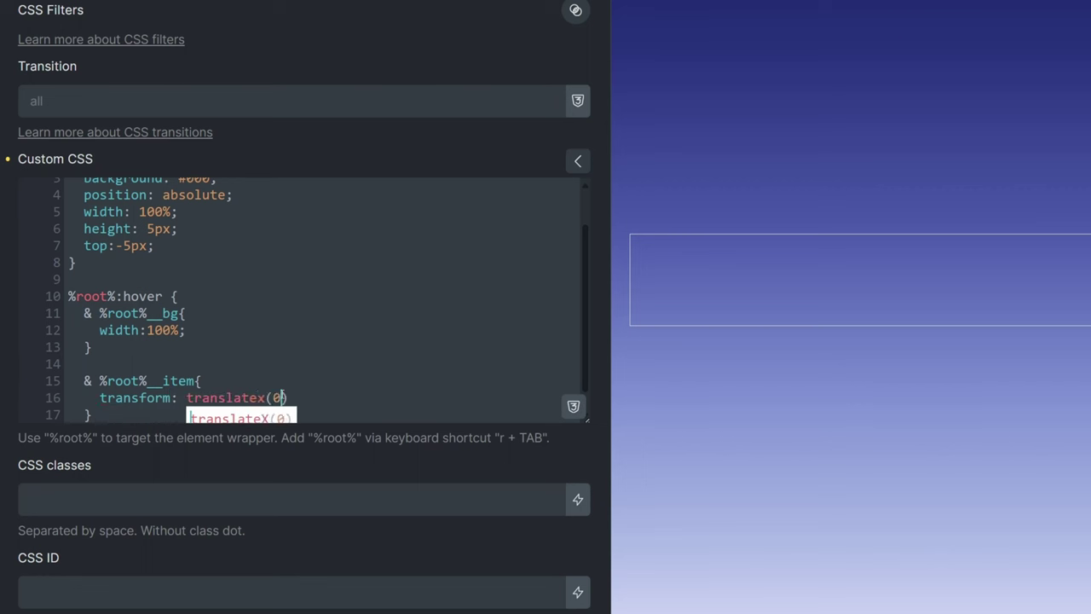
text(;)
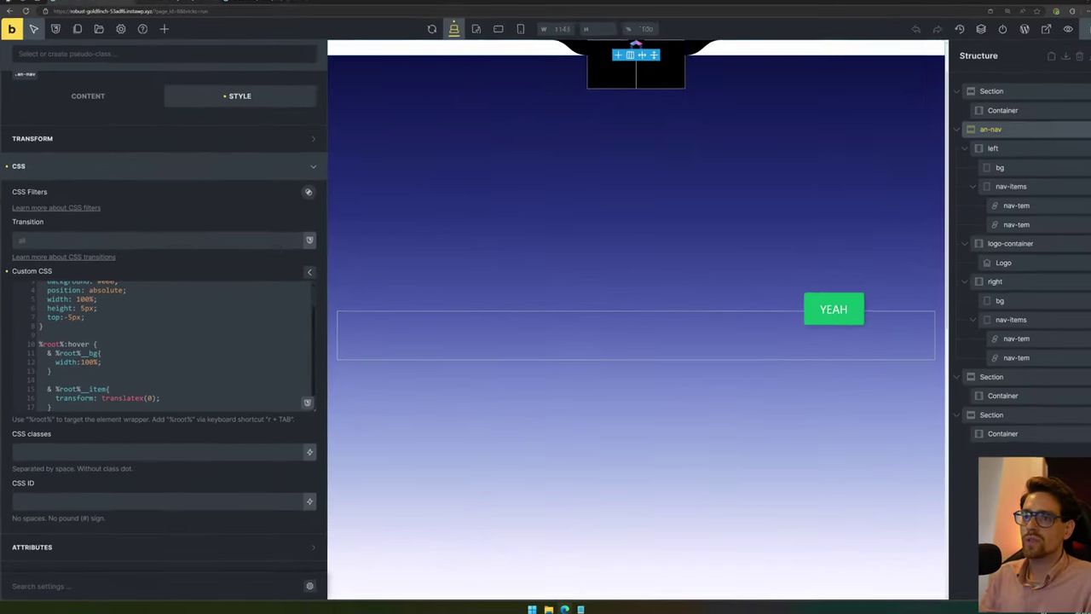
Select all text on the preview page and check how the nav links move when the bar is hovered.
click(156, 6)
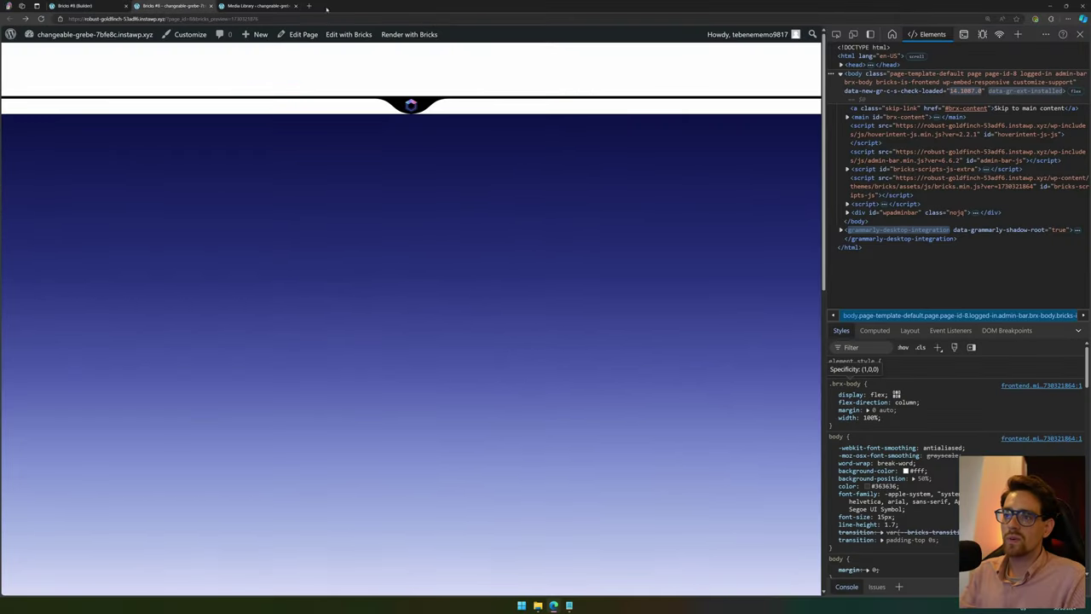
key(ctrl+a)
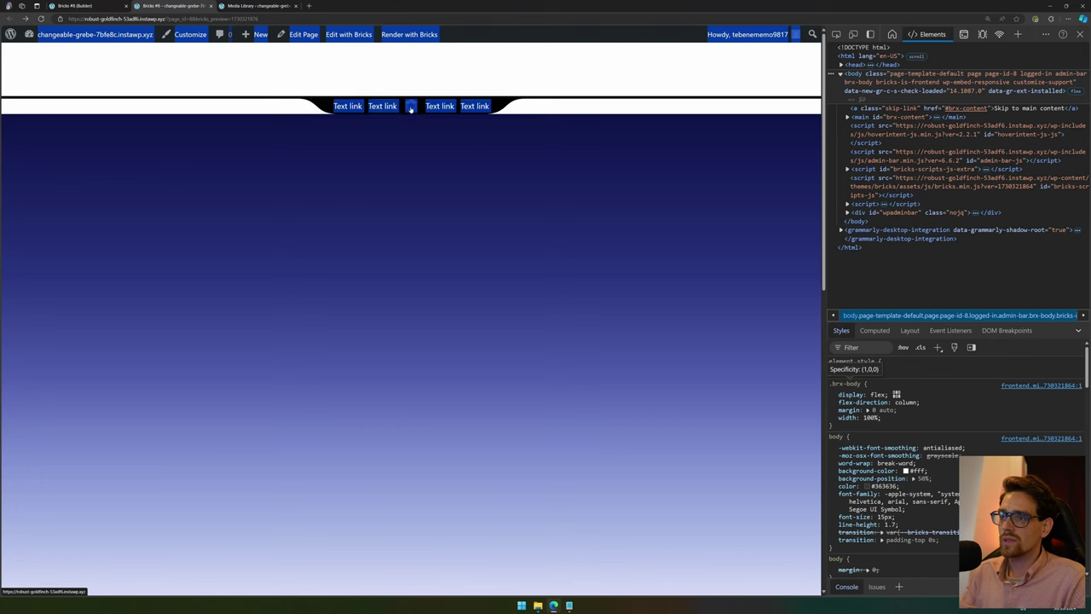
click(495, 159)
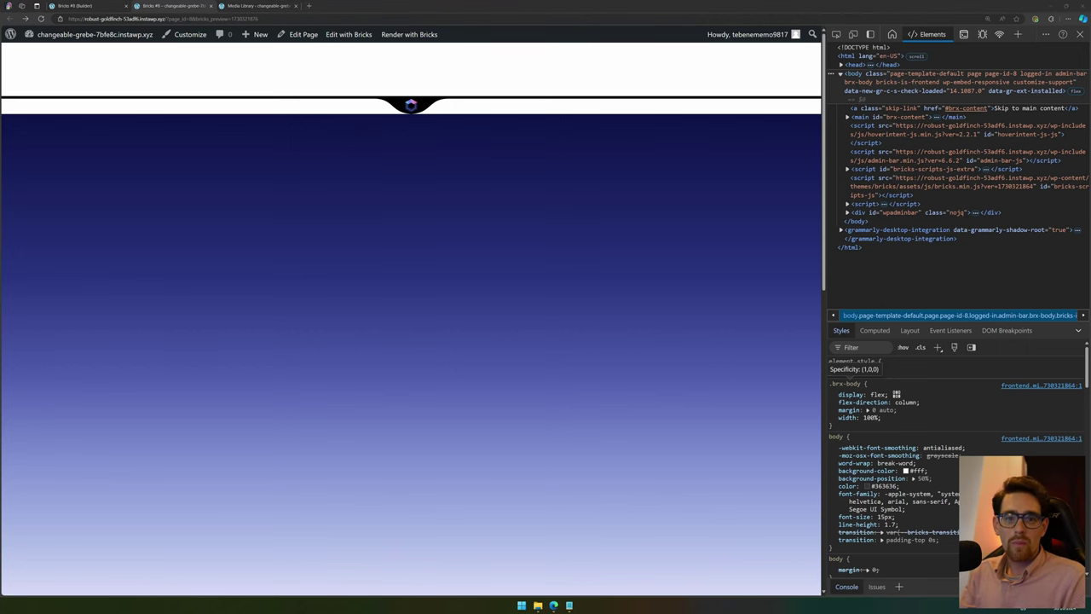
Set the CSS transition of the an-nav__bg-left class on the left bg element to ease-in-out all .6s.
click(94, 6)
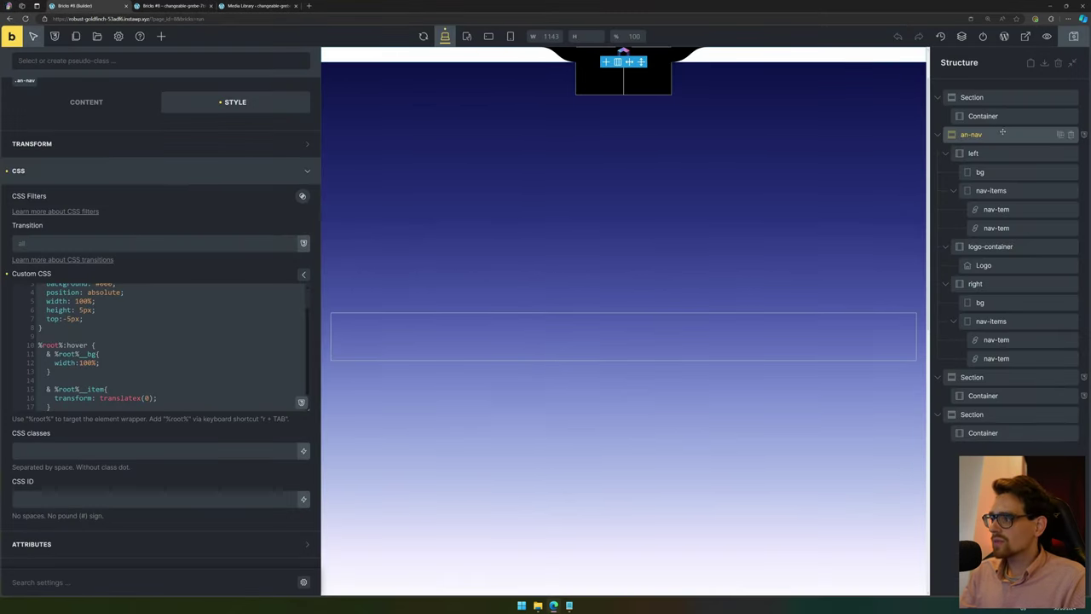
click(1020, 173)
scroll(229, 366, down, 5)
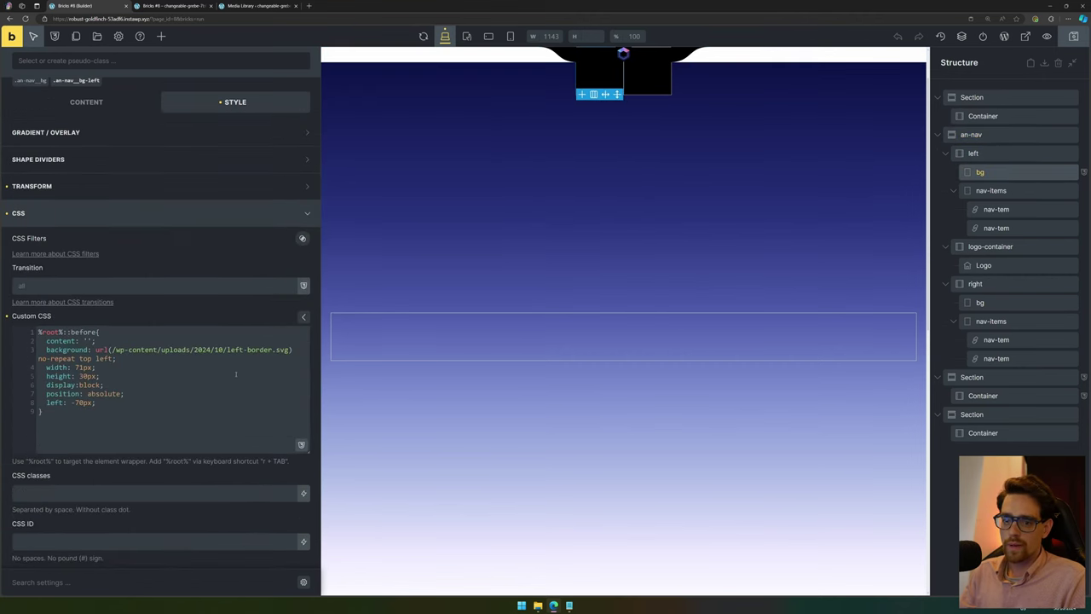
scroll(229, 366, up, 2)
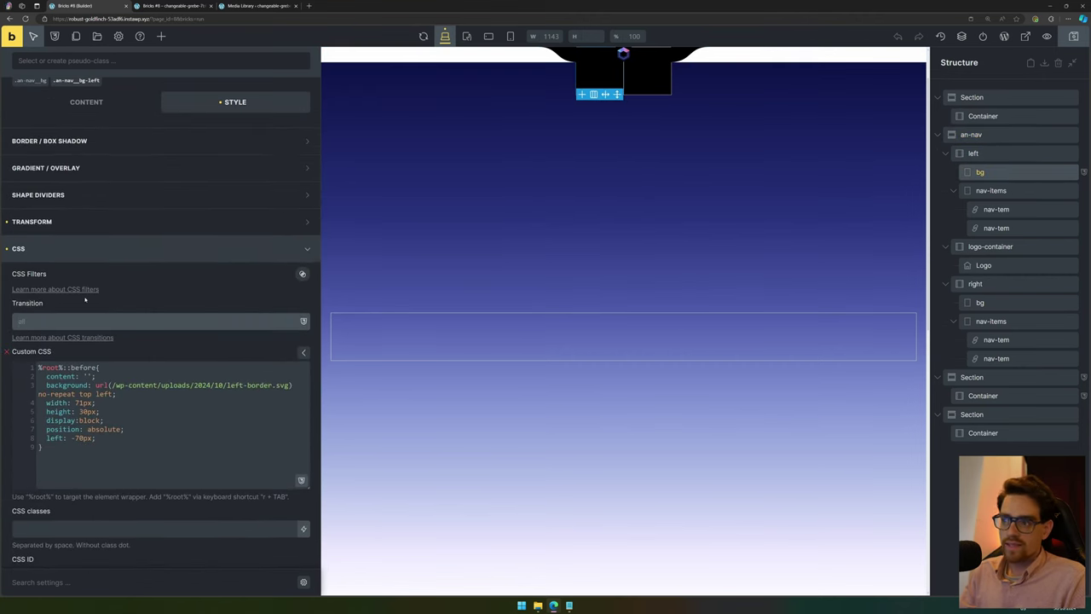
text(ease)
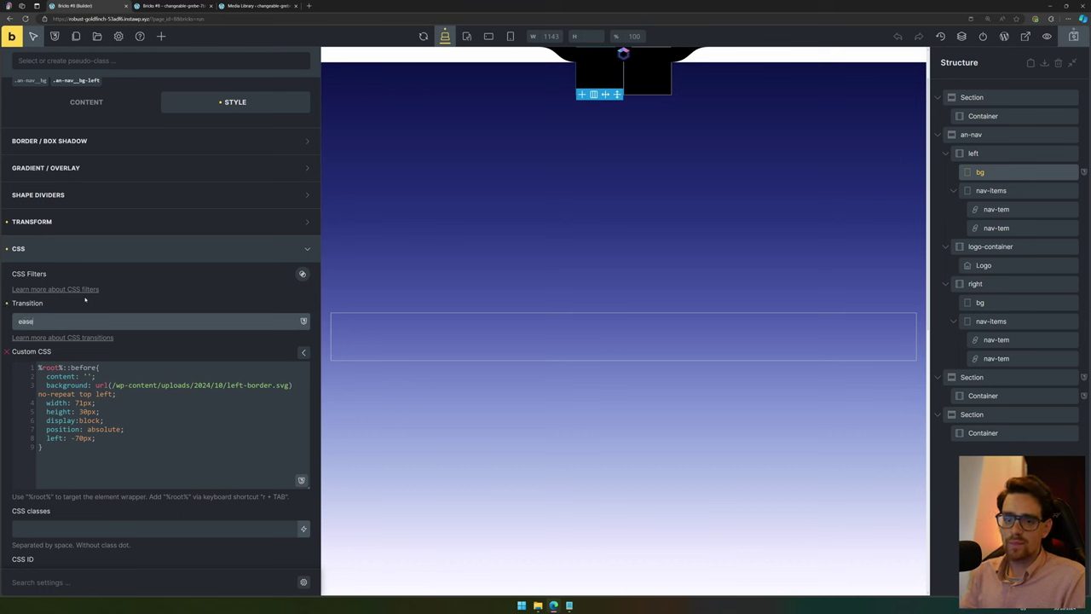
text(-in-out)
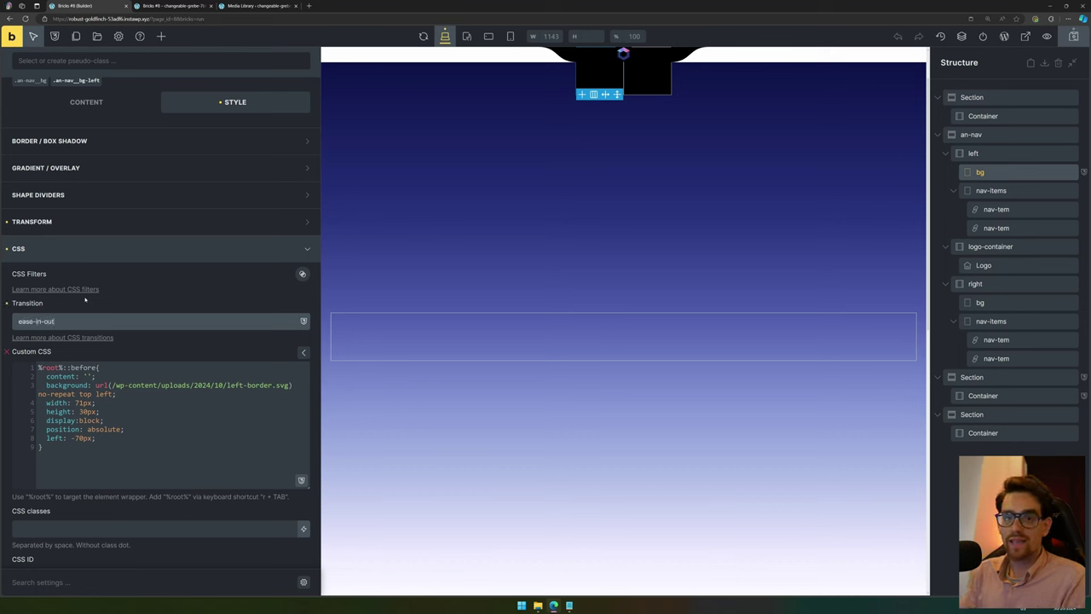
text( all .6s)
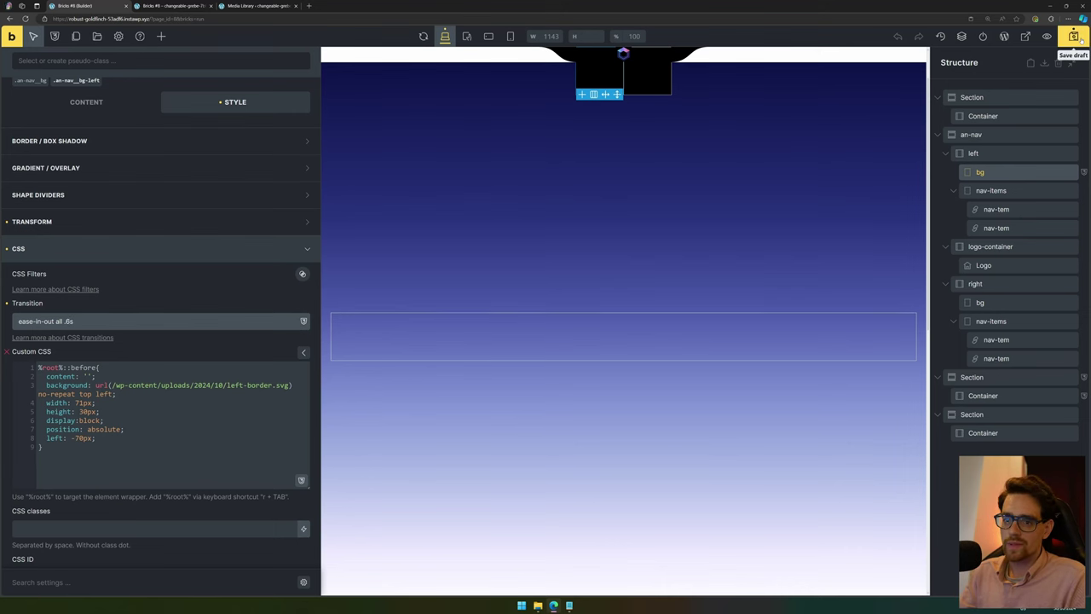
Set the transition of the shared an-nav__bg class to ease-in-out all .6s and save the draft.
click(24, 147)
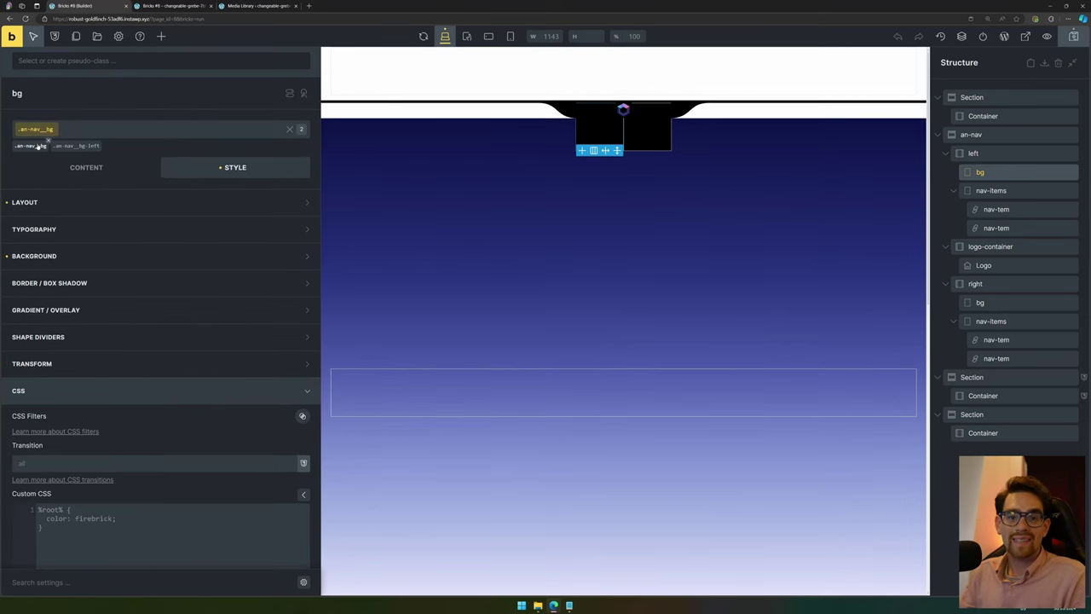
click(65, 467)
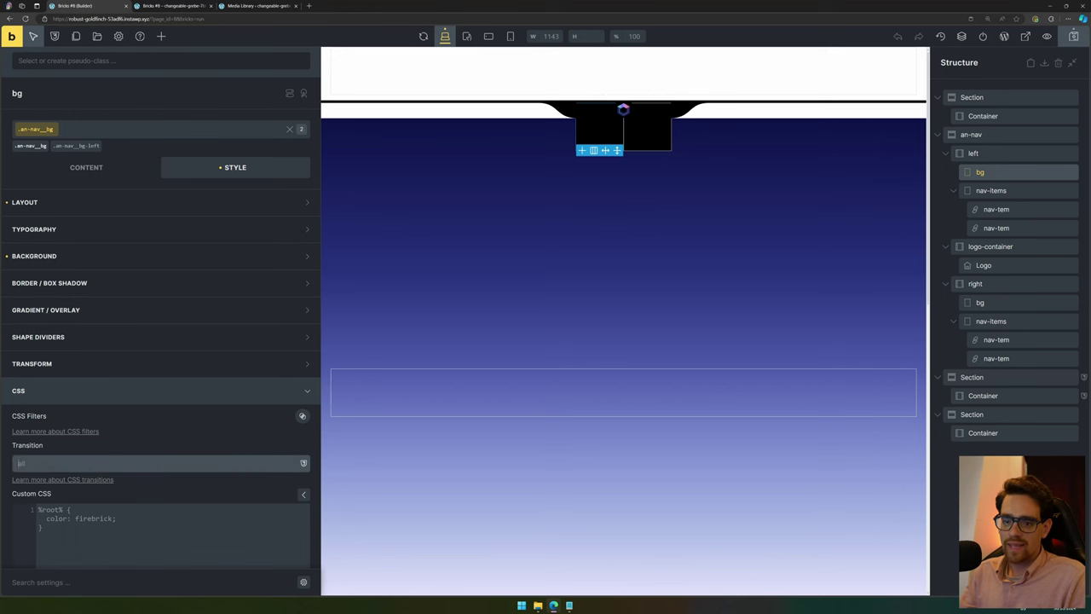
text(ease-in-out all .6s)
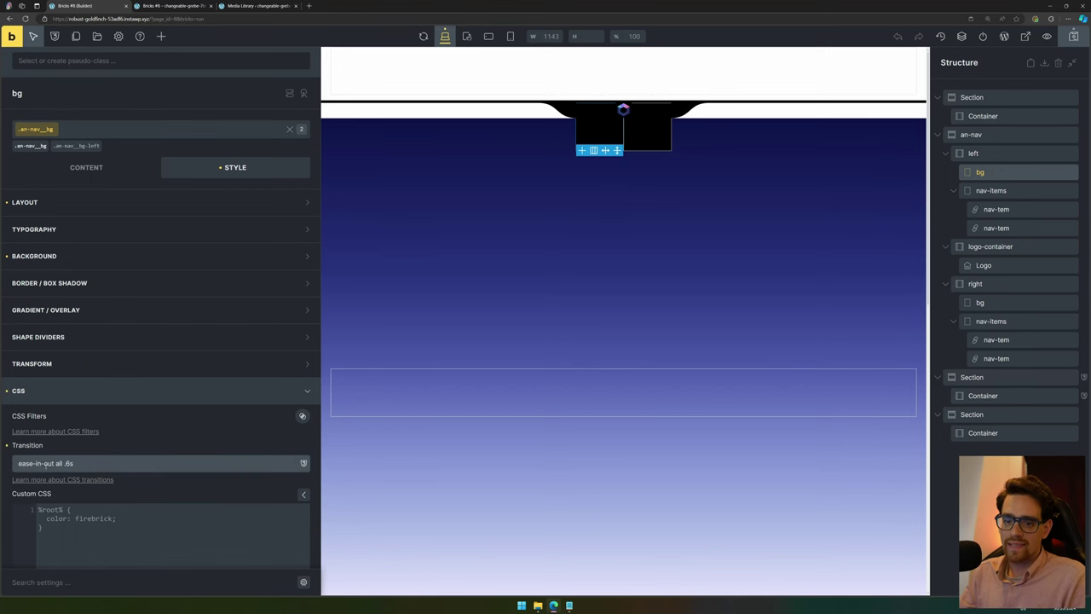
click(1074, 36)
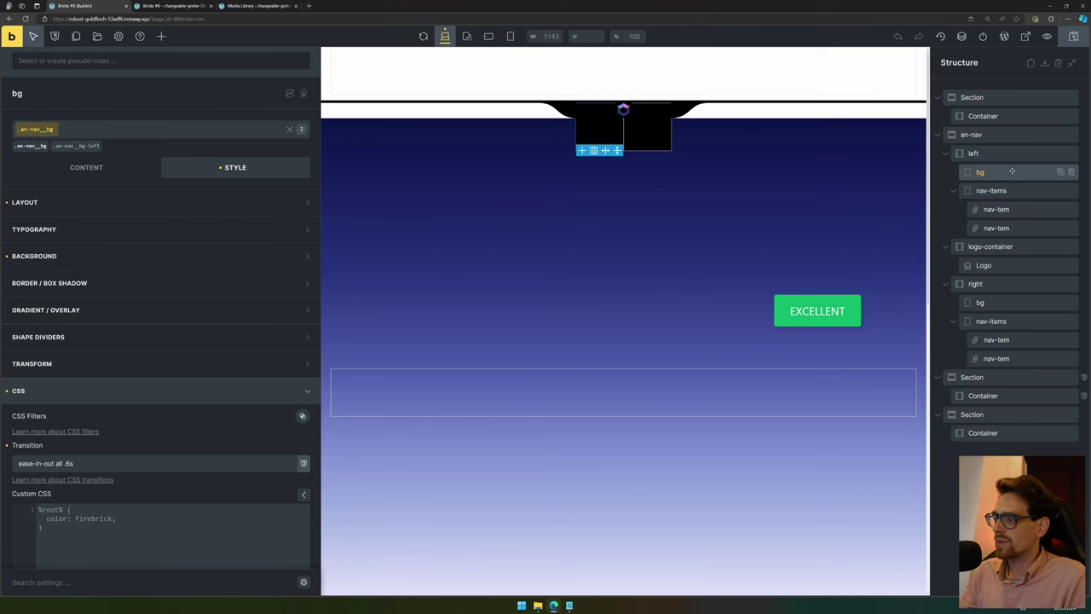
Check the an-nav__bg transition on the right bg element and test the hover animation on the preview page.
click(995, 303)
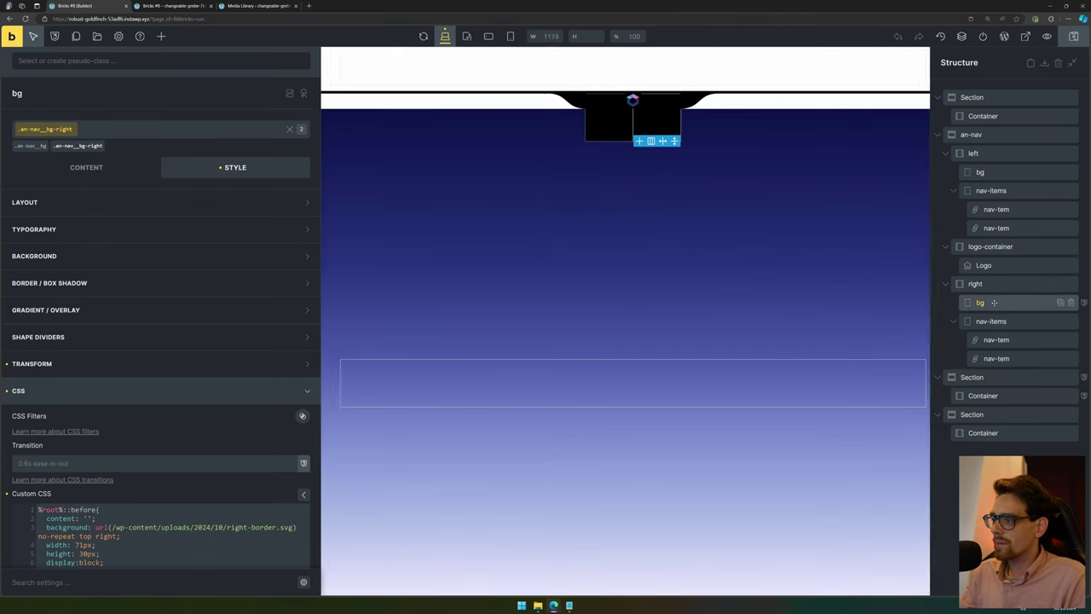
click(30, 145)
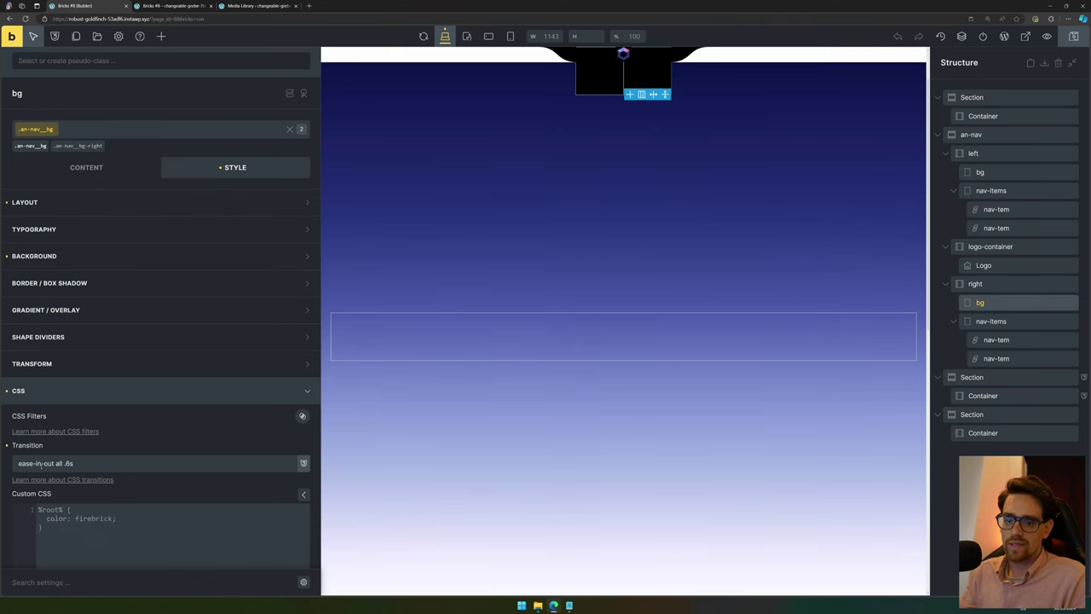
click(171, 5)
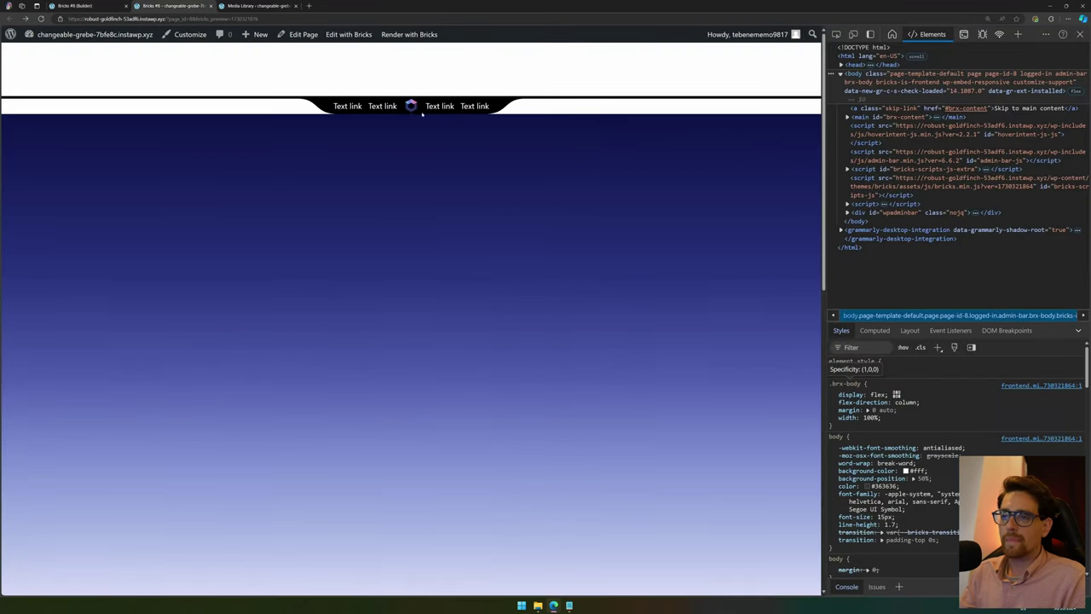
Set the width of the an-nav__bg class to 0 and save the draft.
click(90, 6)
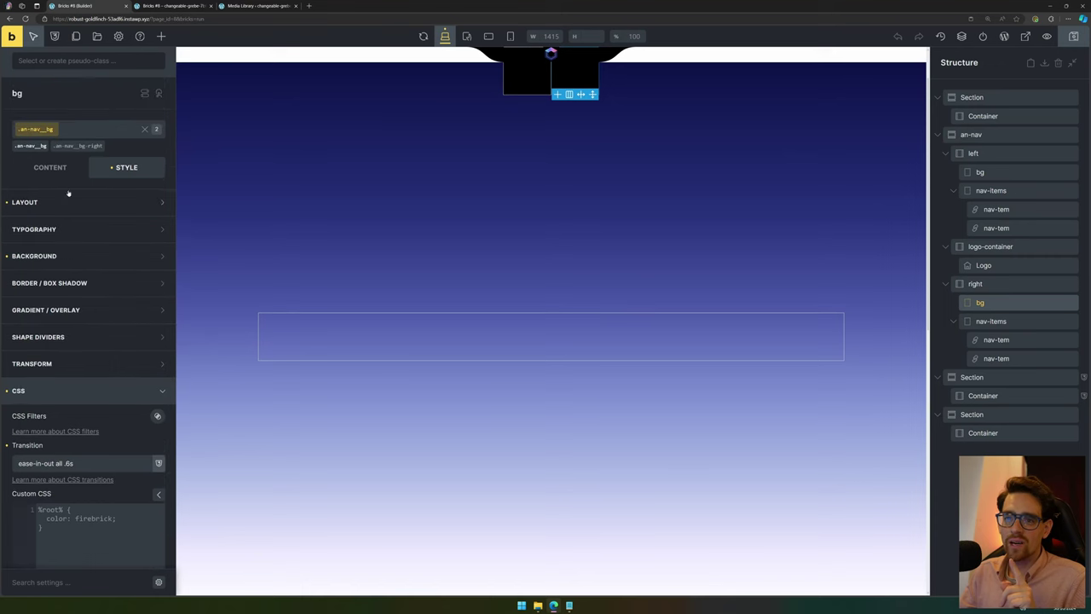
click(68, 197)
click(110, 410)
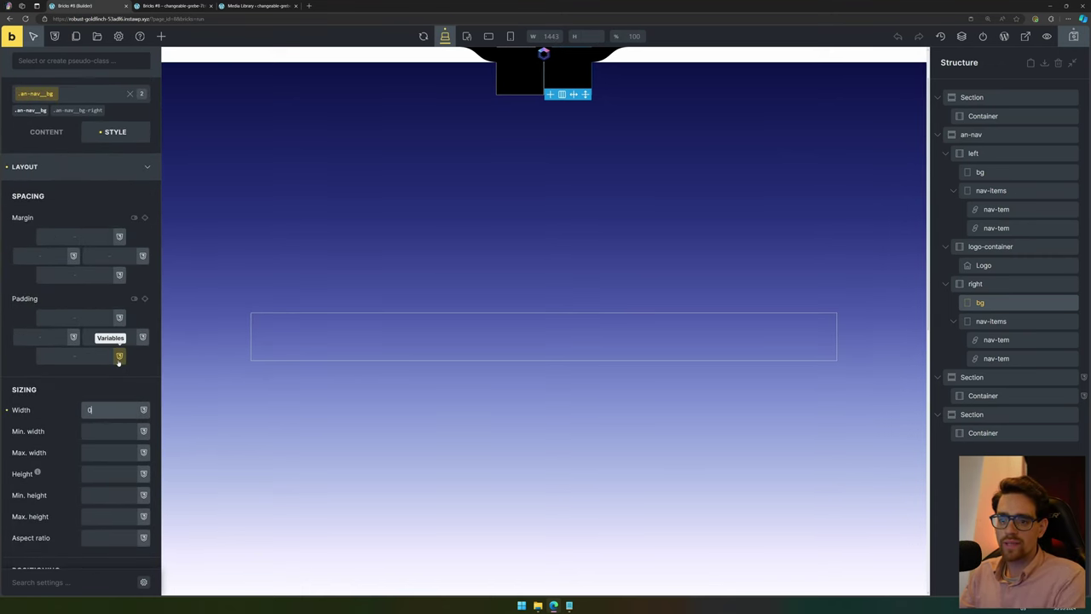
text(0)
click(1073, 36)
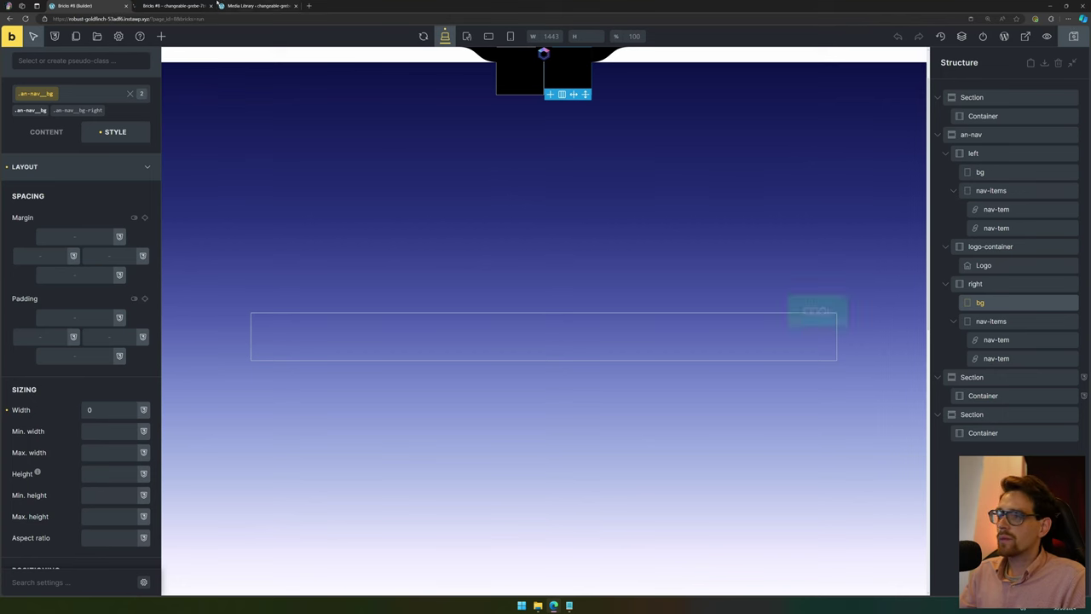
Test how the nav links and notch animate on hover on the preview page.
click(171, 6)
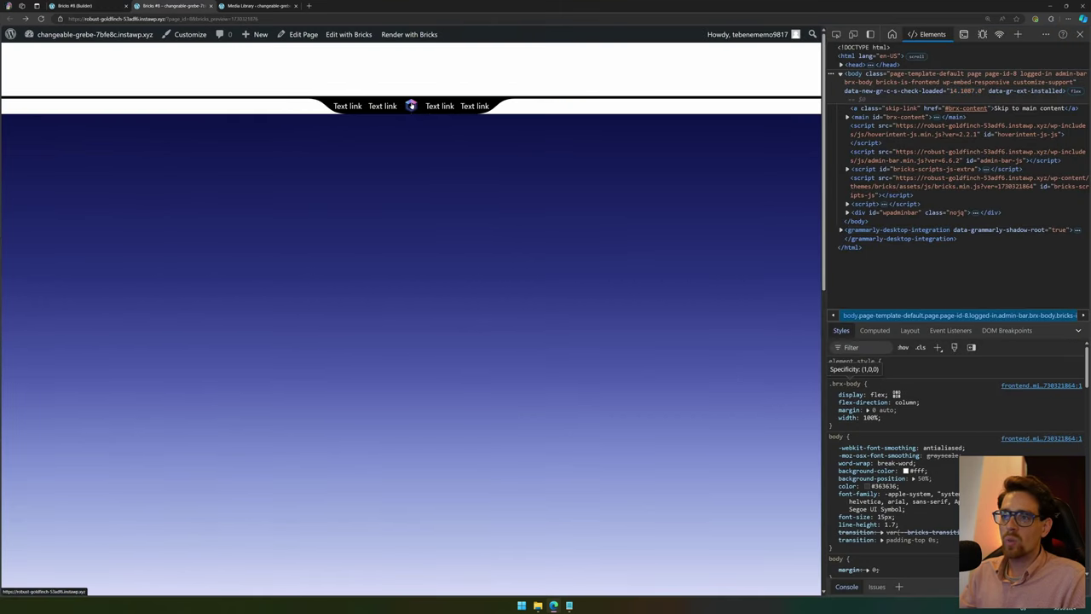
mouse_move(411, 109)
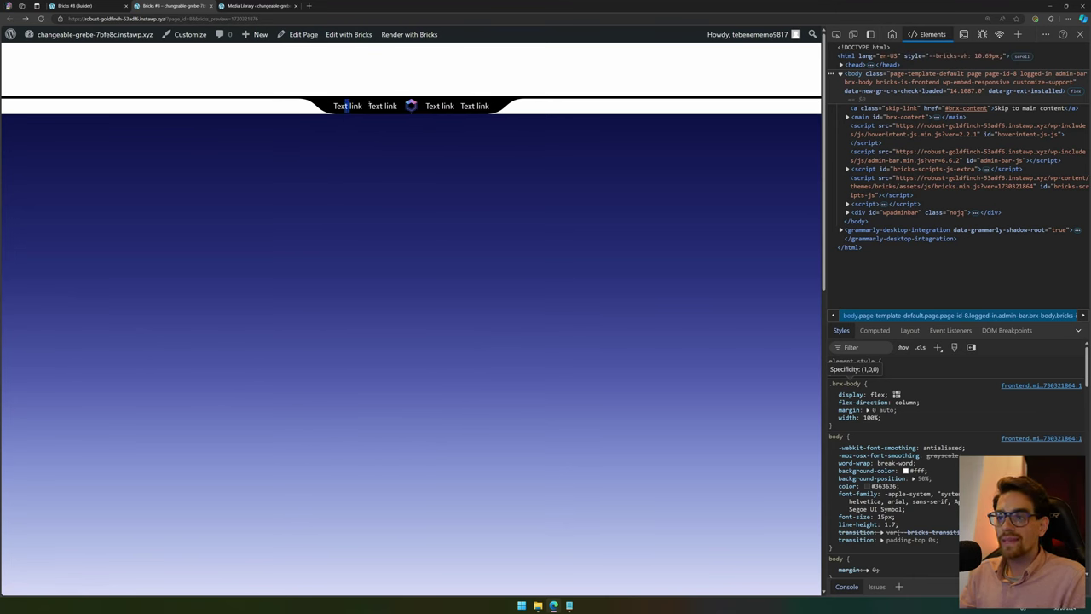
drag(369, 106, 390, 106)
click(75, 6)
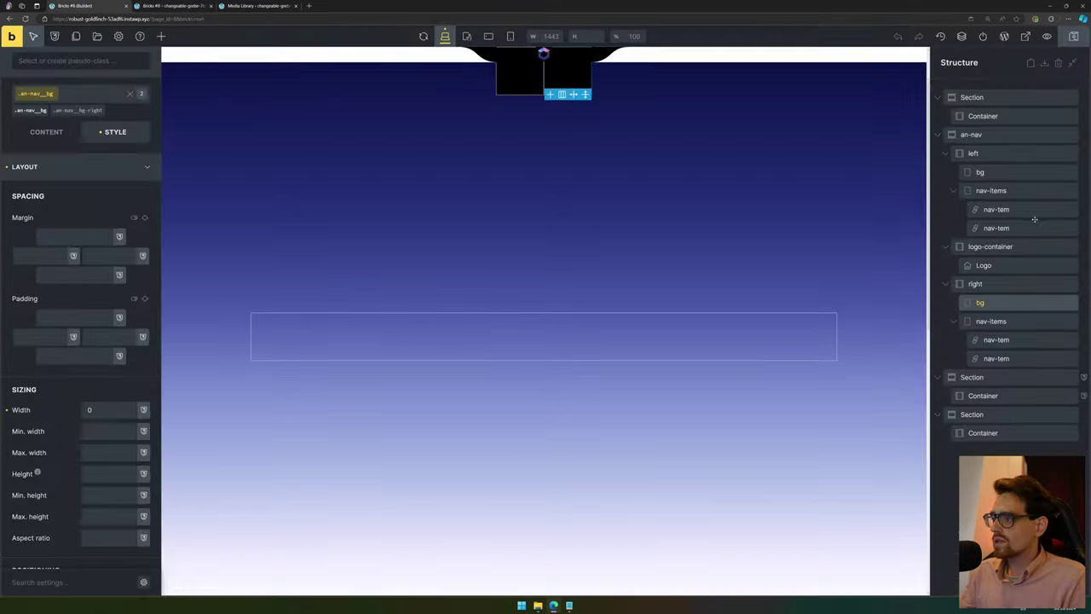
Set the CSS transition of the an-nav__item class to ease-in-out .2s all and save the draft.
click(1035, 217)
click(34, 147)
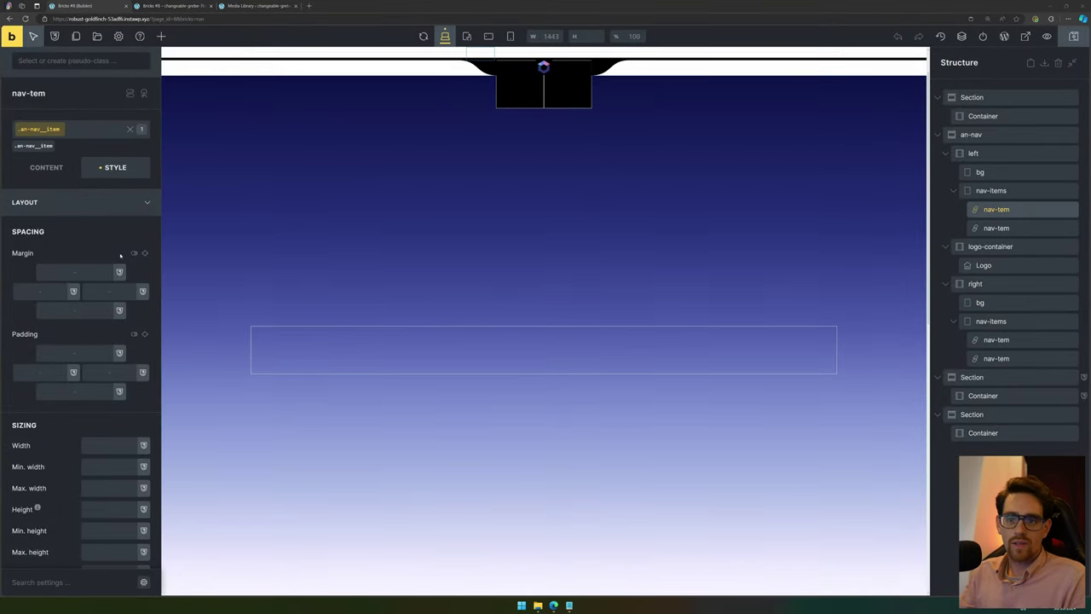
scroll(101, 230, down, 5)
scroll(68, 213, up, 5)
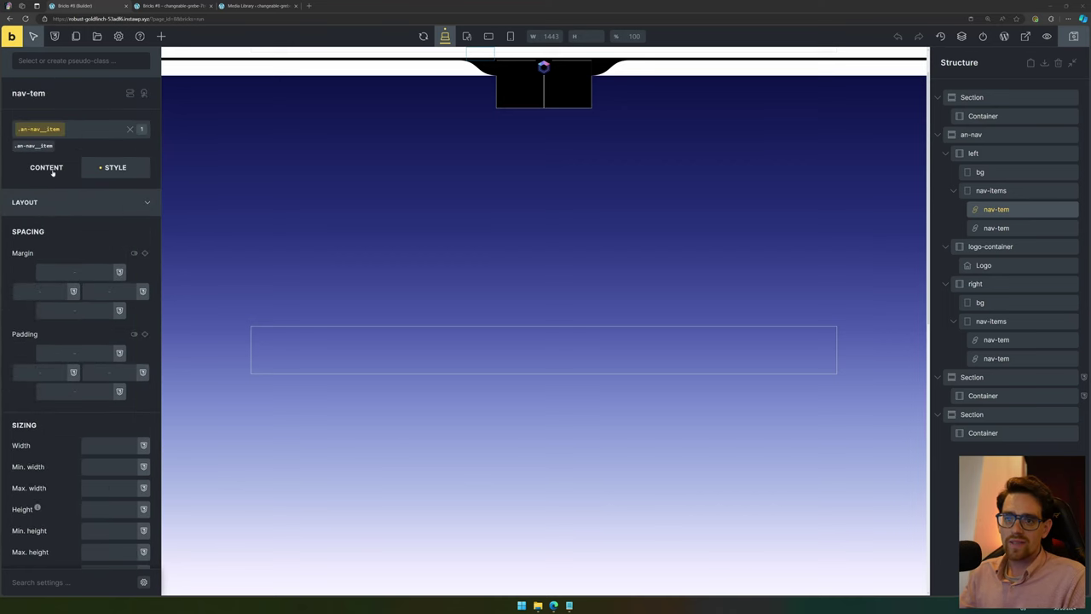
click(54, 201)
click(69, 363)
scroll(68, 341, down, 3)
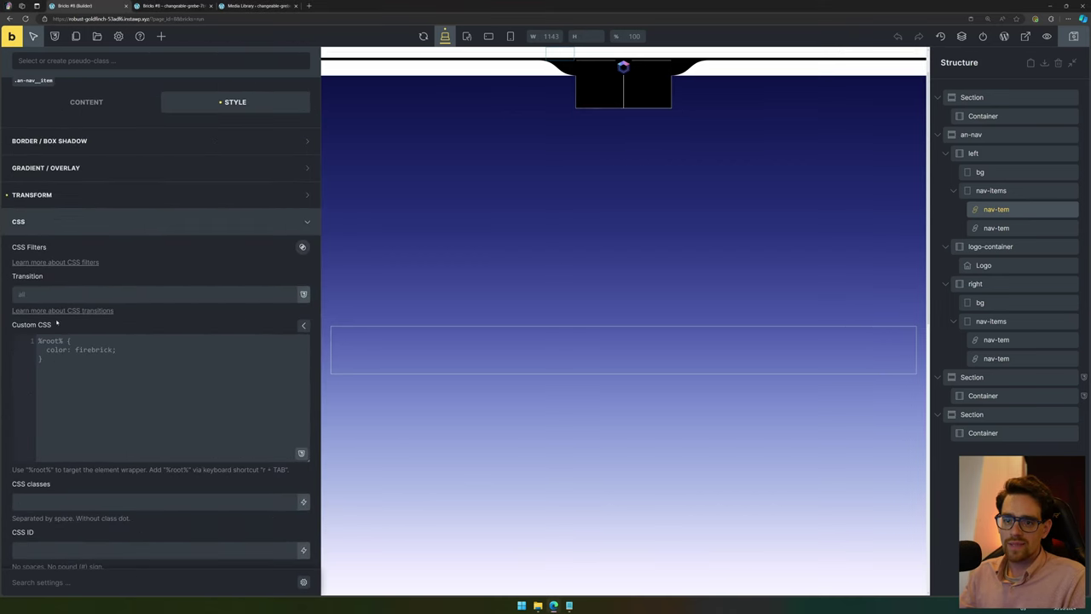
click(70, 295)
text(ease-in-)
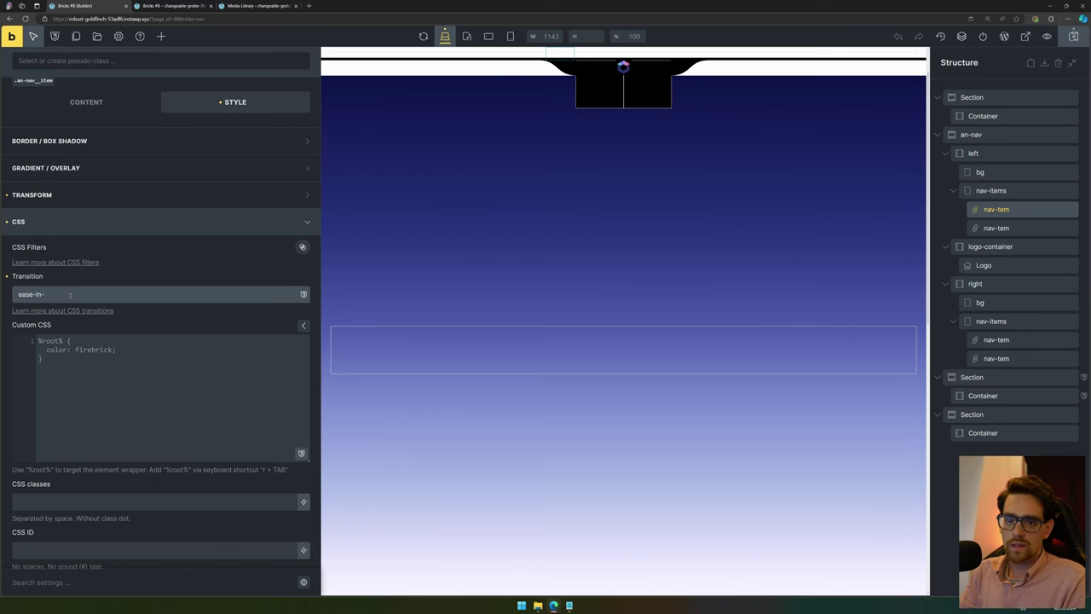
text(out .2s all)
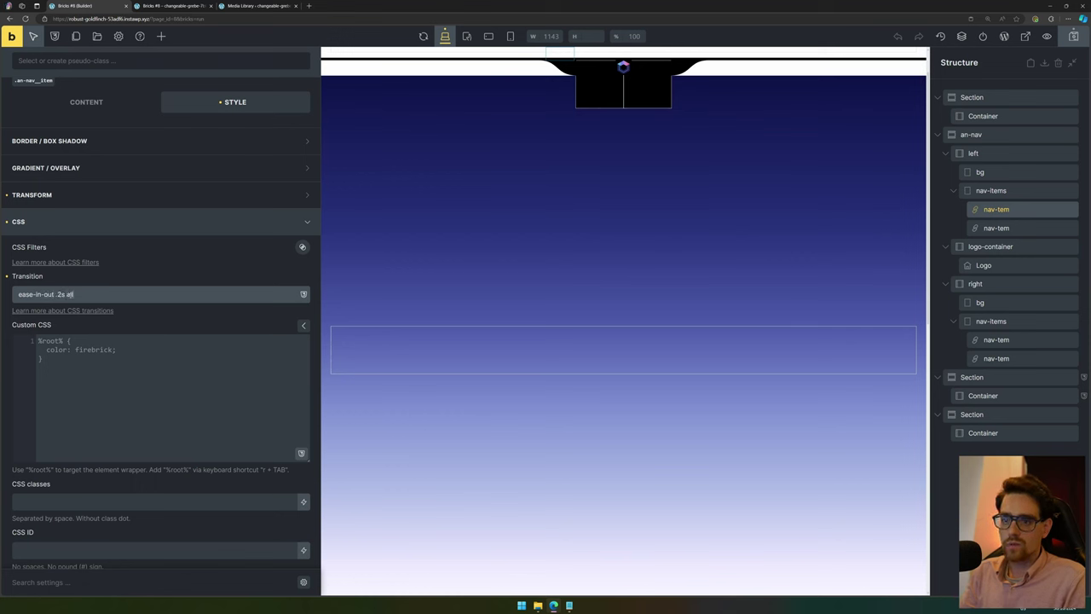
key(ctrl+s)
Test the nav links' slide-in transition by hovering the logo on the preview page.
click(190, 5)
mouse_move(400, 108)
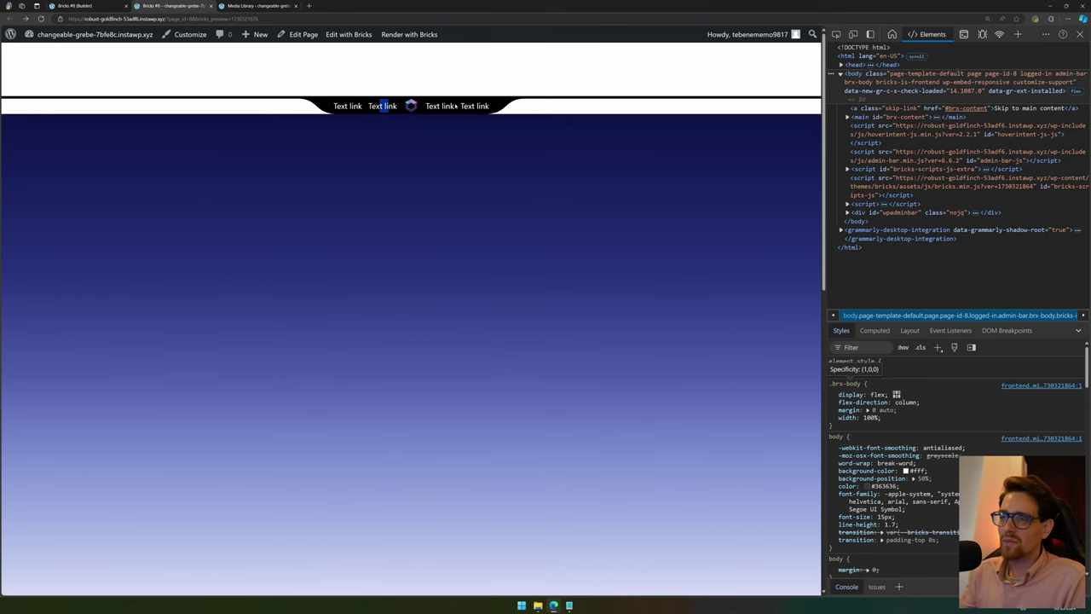
click(85, 6)
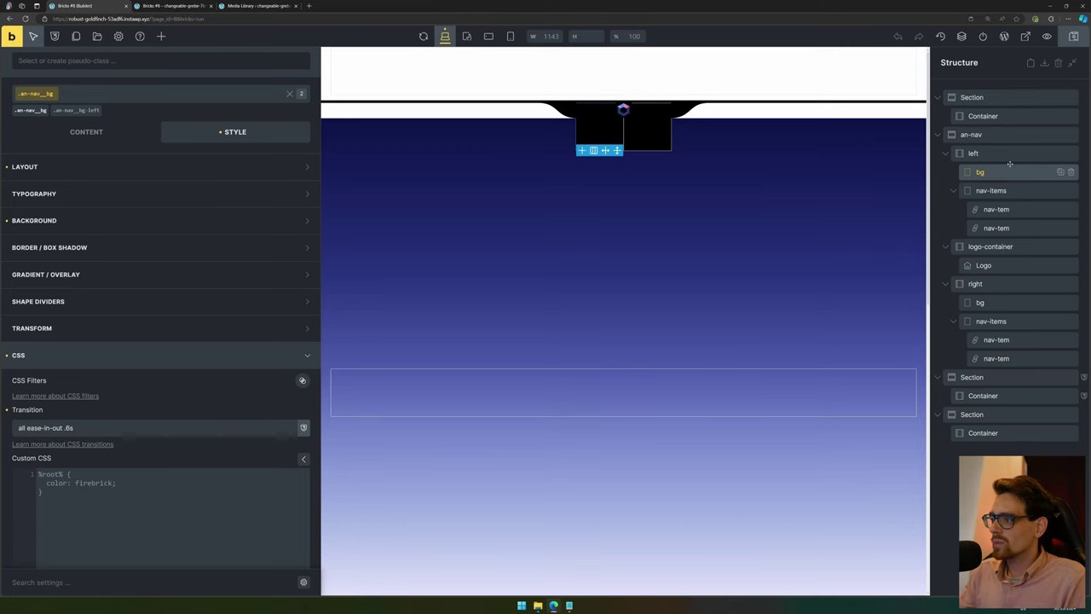
Create the class an-in-2 on the first nav-tem link of the left container.
click(997, 209)
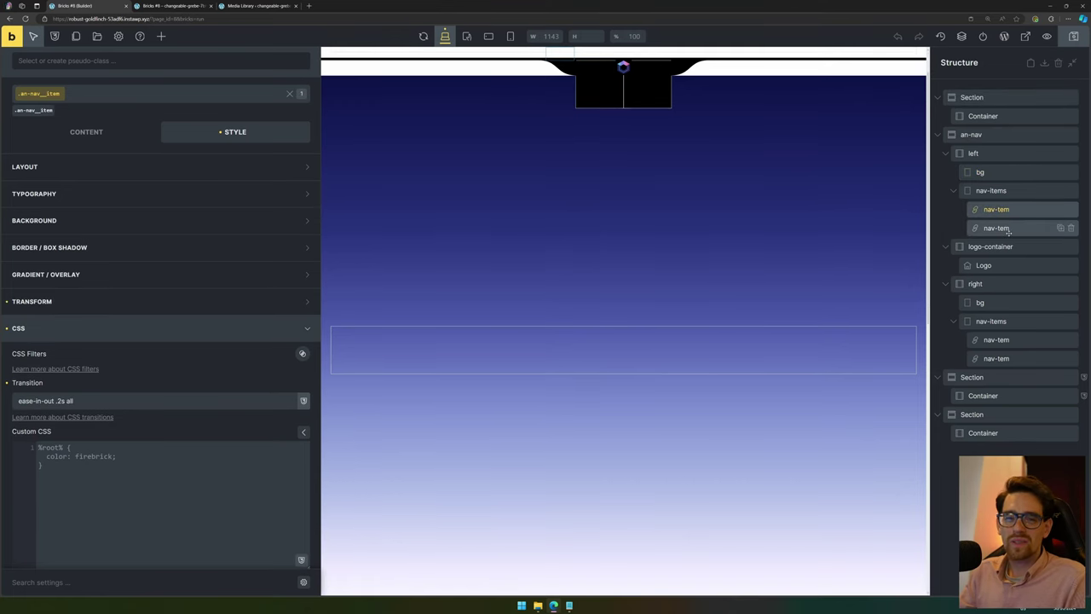
mouse_move(139, 103)
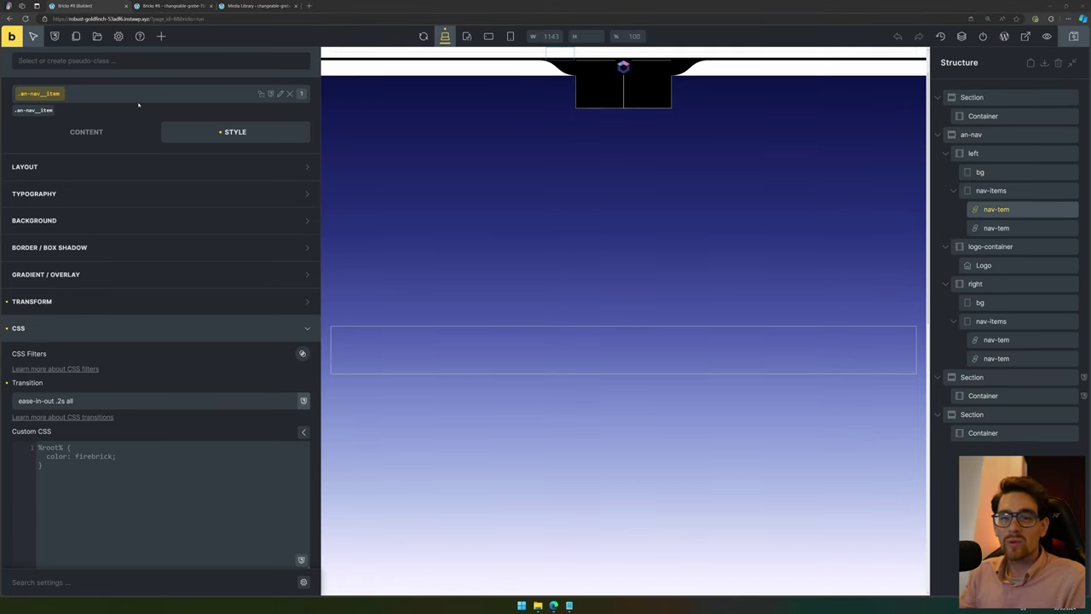
click(122, 95)
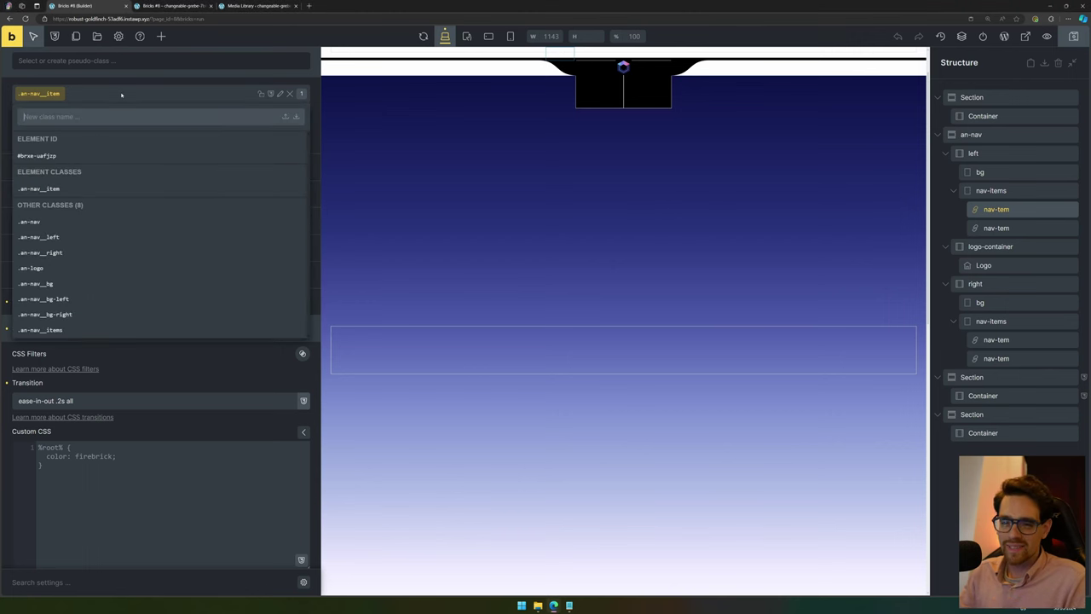
text(an)
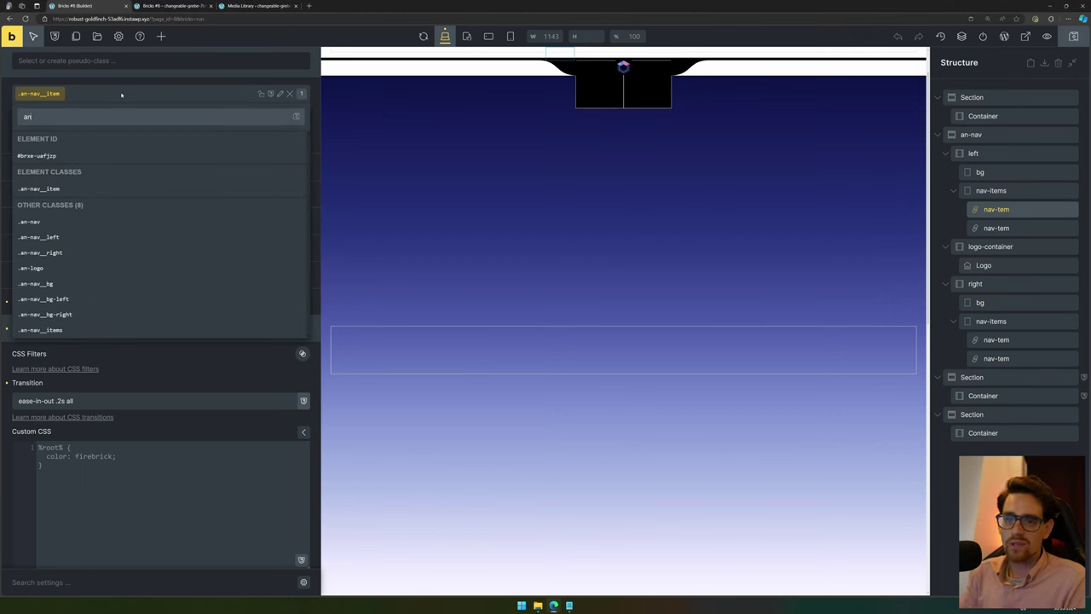
text(-in-2)
key(ctrl+a)
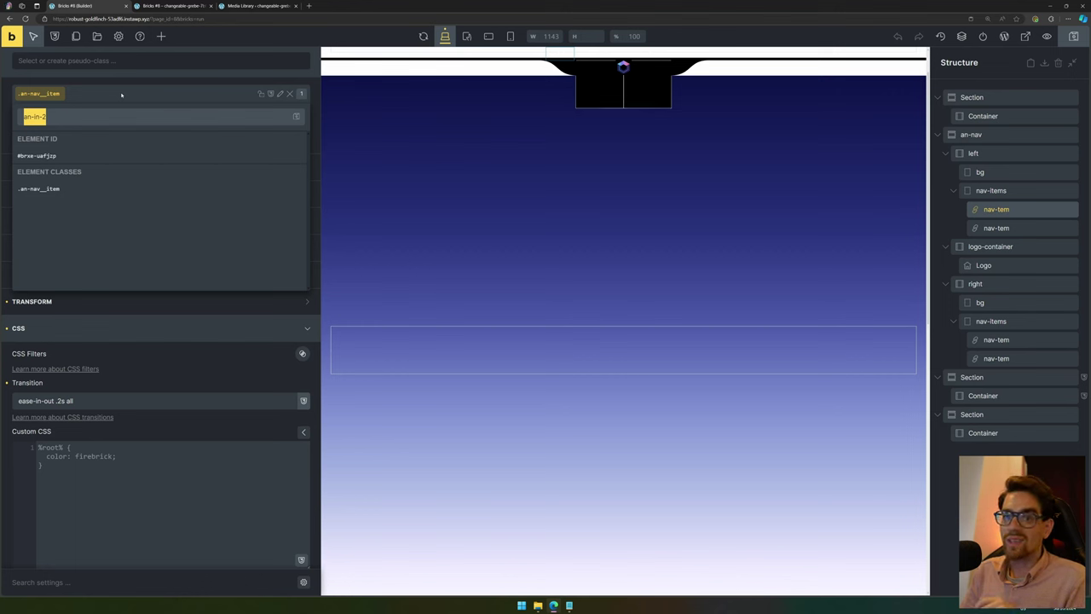
Create the class an-in-1 on the second nav-tem link of the left container.
click(997, 228)
click(88, 99)
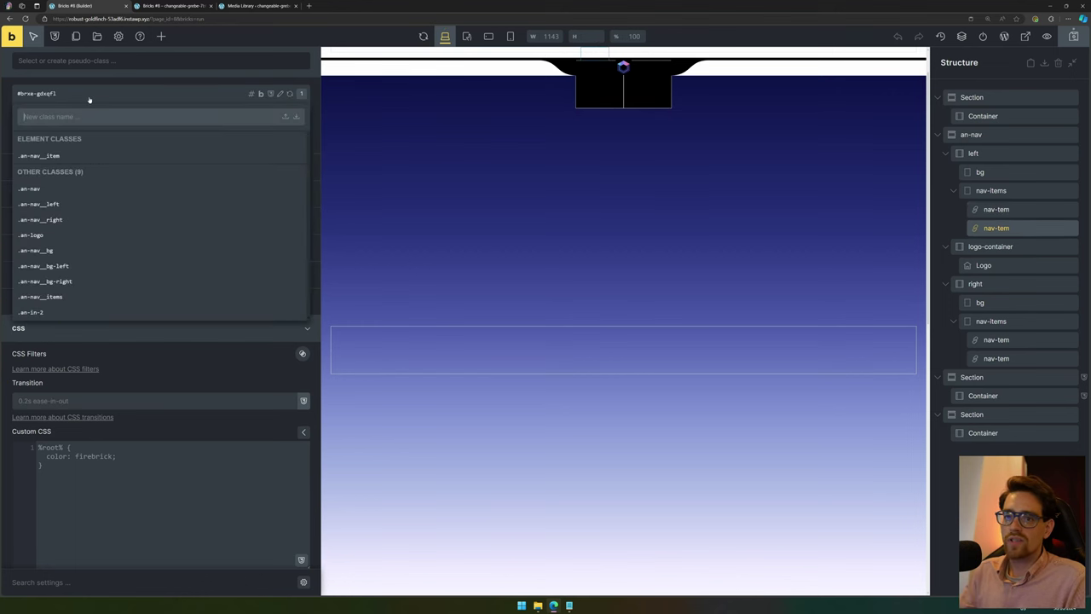
text(an-in-1)
key(Return)
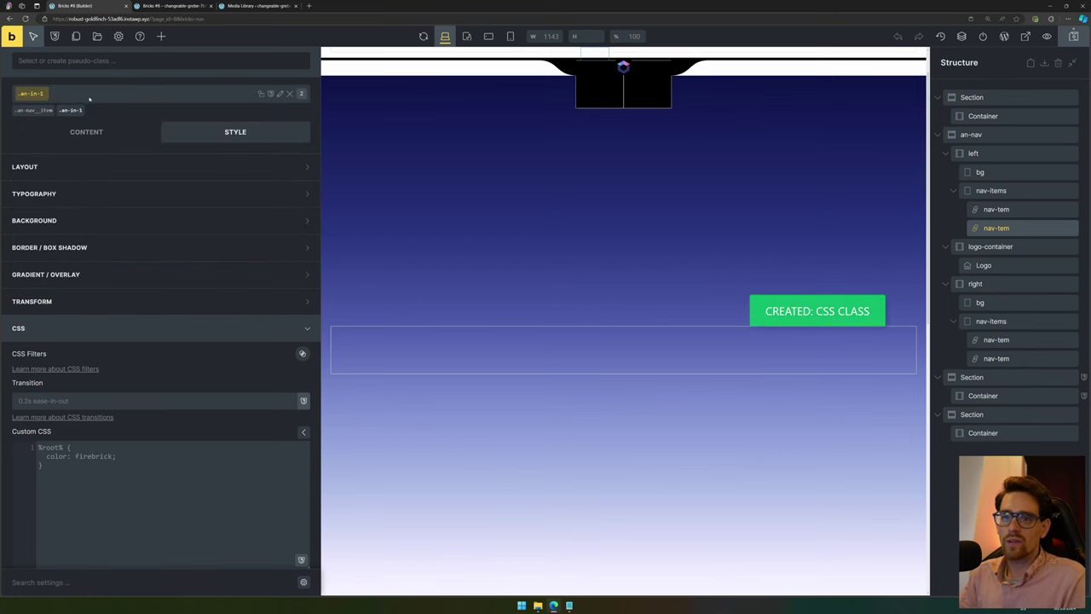
In the right container, assign the existing class an-in-1 to the first nav-tem link and an-in-2 to the second.
click(997, 339)
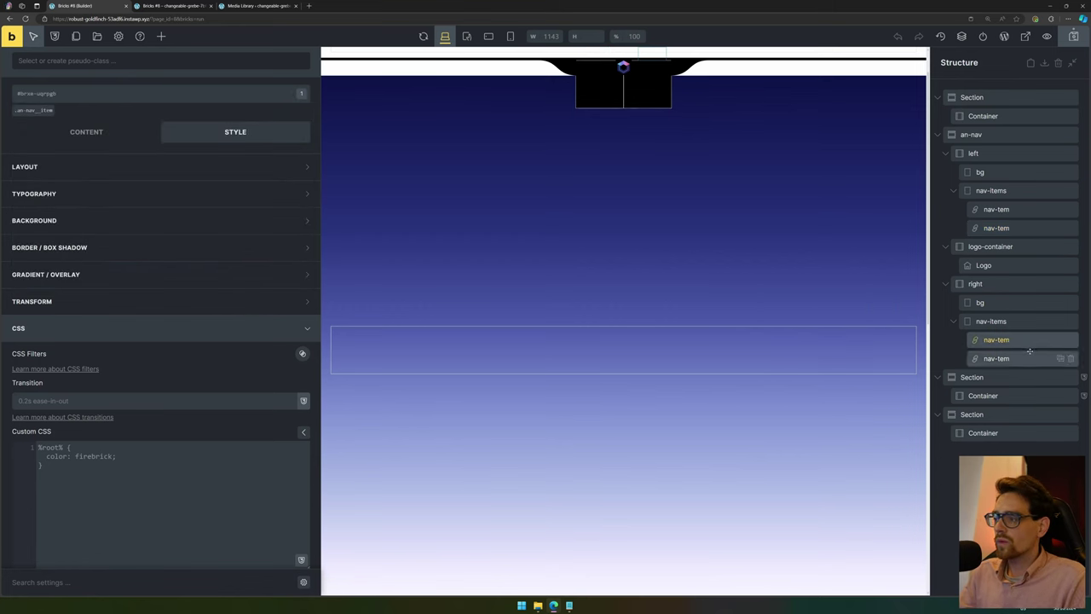
click(106, 101)
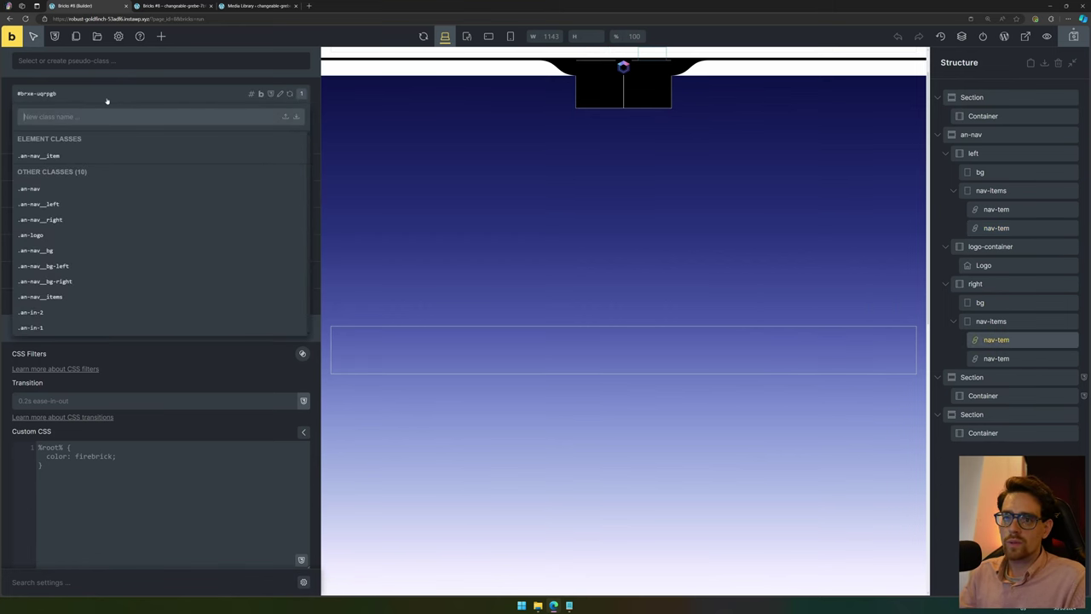
click(98, 327)
click(997, 358)
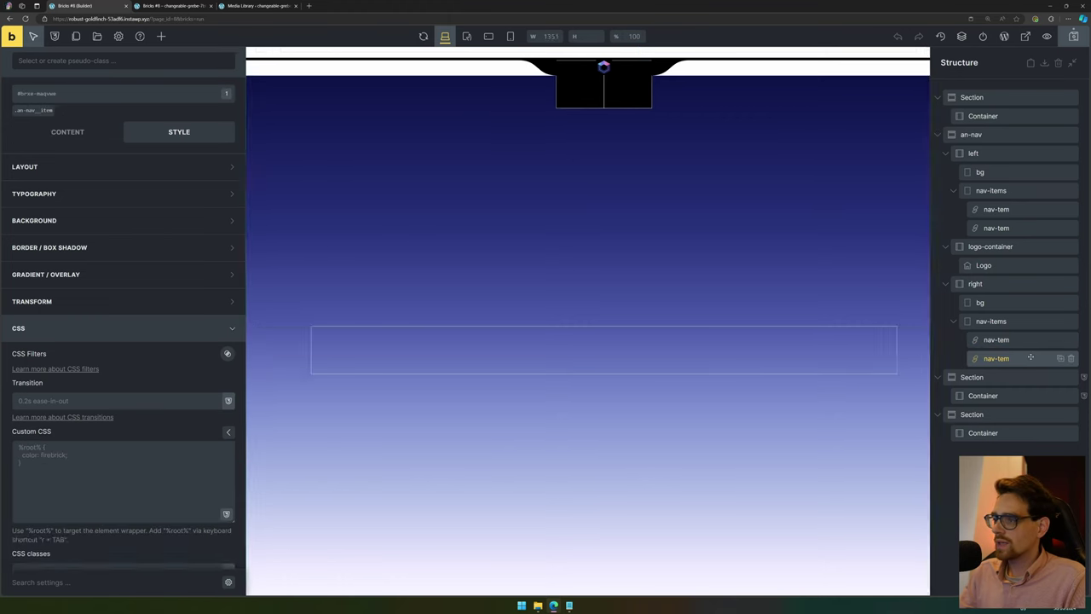
click(128, 93)
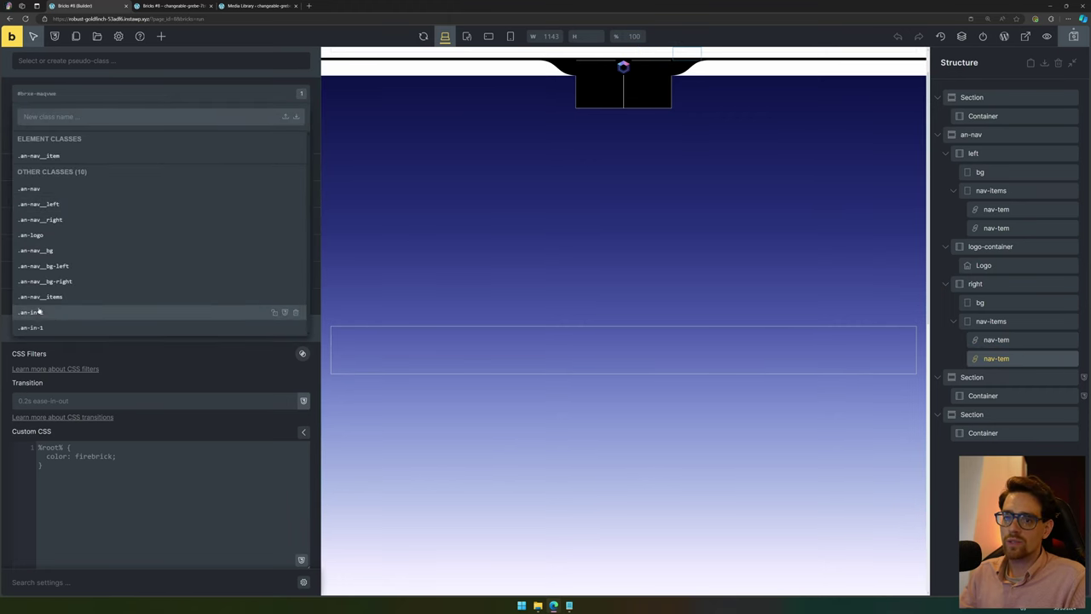
click(40, 312)
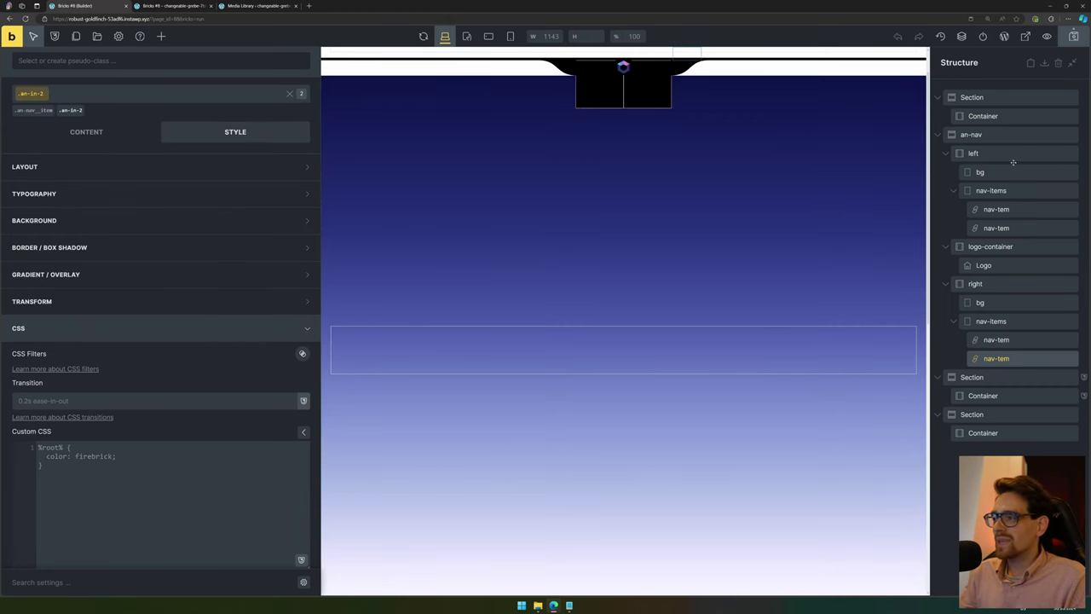
Add an empty %root% .an-in-1 rule above the hover rule in the an-nav section's custom CSS.
click(1006, 134)
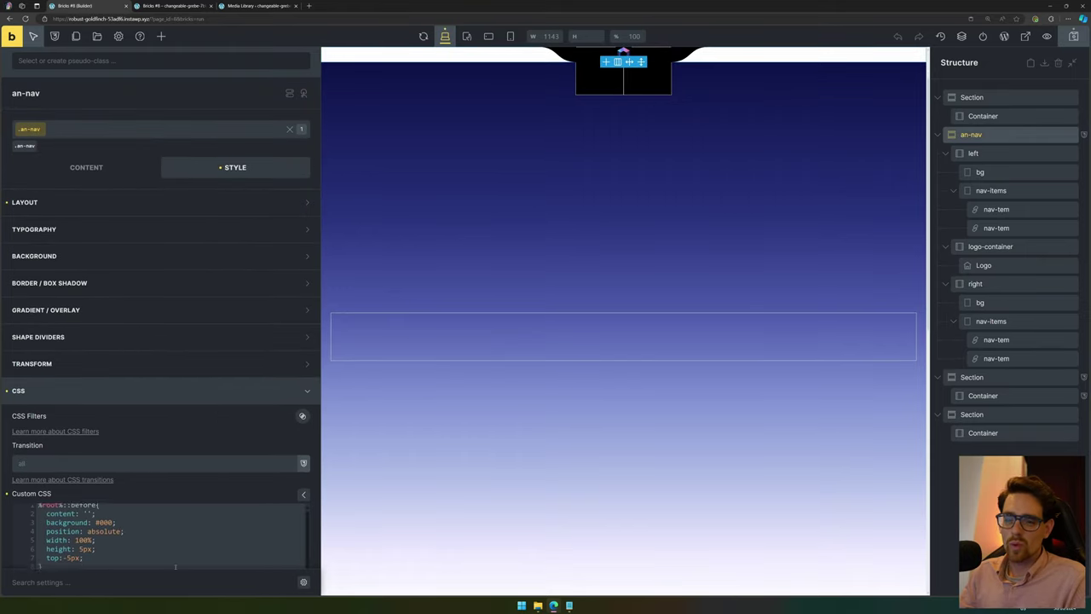
scroll(77, 341, down, 5)
click(72, 353)
key(Return)
key(Return)
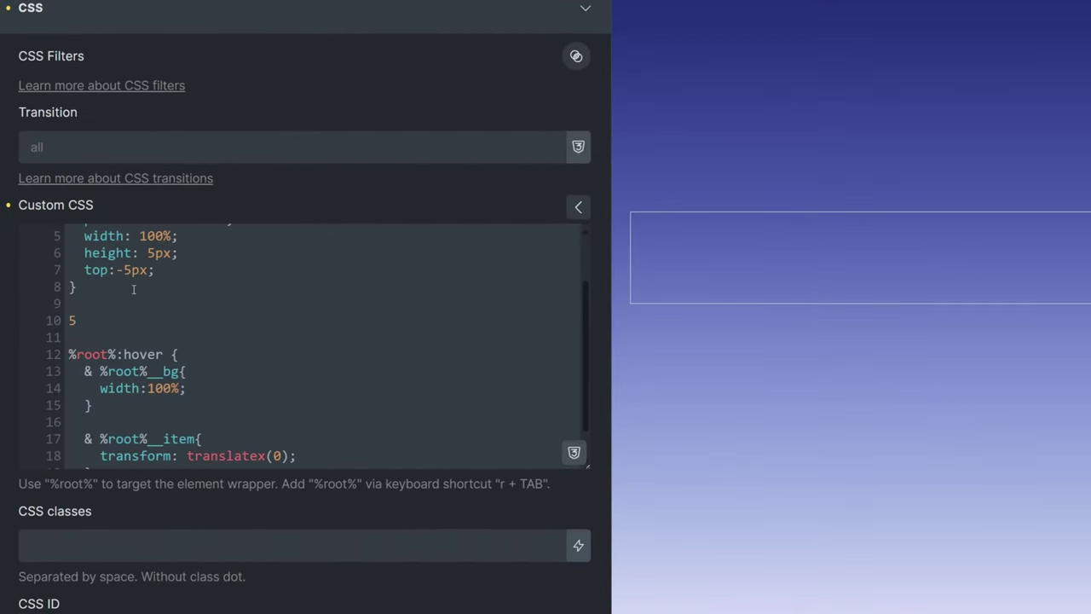
text(%)
text(root%)
text( .mas)
key(BackSpace)
key(BackSpace)
key(BackSpace)
text(an-in-1{)
key(Return)
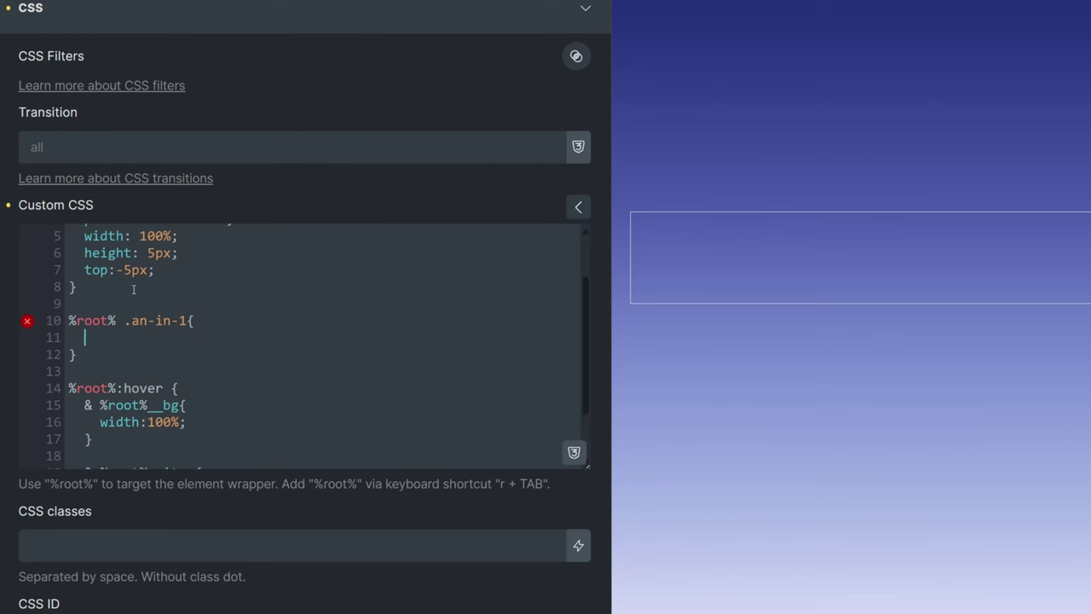
Give the .an-in-1 rule a transition-delay of 0s.
text(trasn)
key(BackSpace)
key(BackSpace)
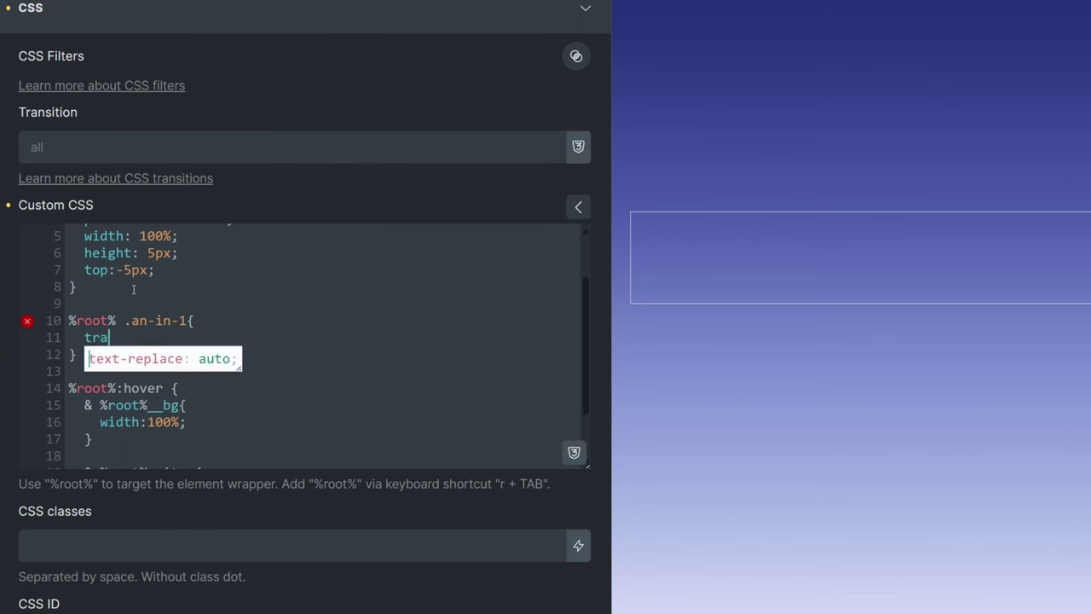
text(nsition-delay: 0ms)
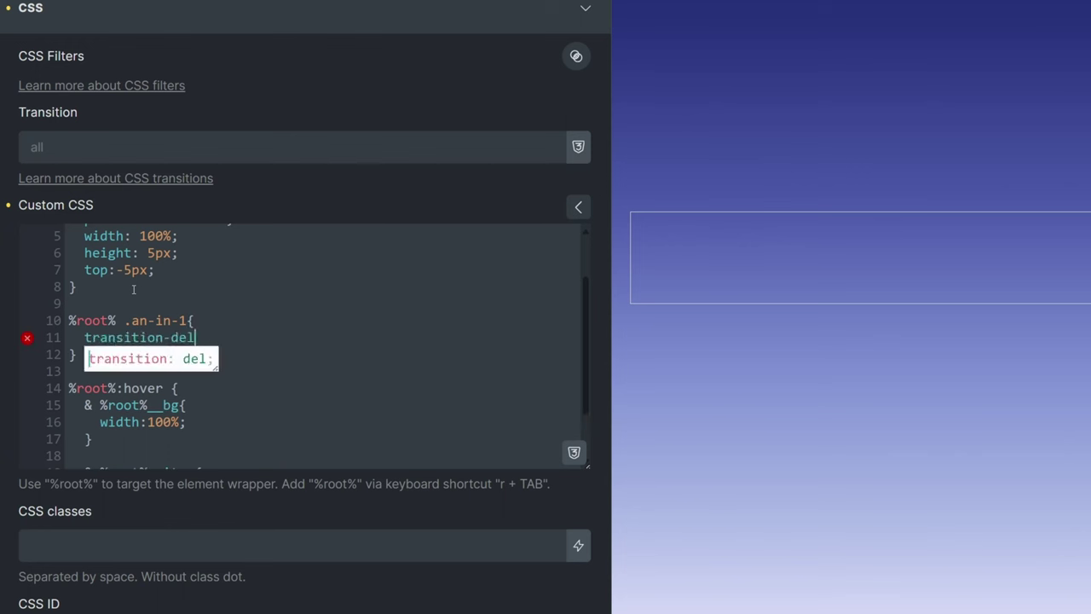
key(BackSpace)
key(BackSpace)
text(s;)
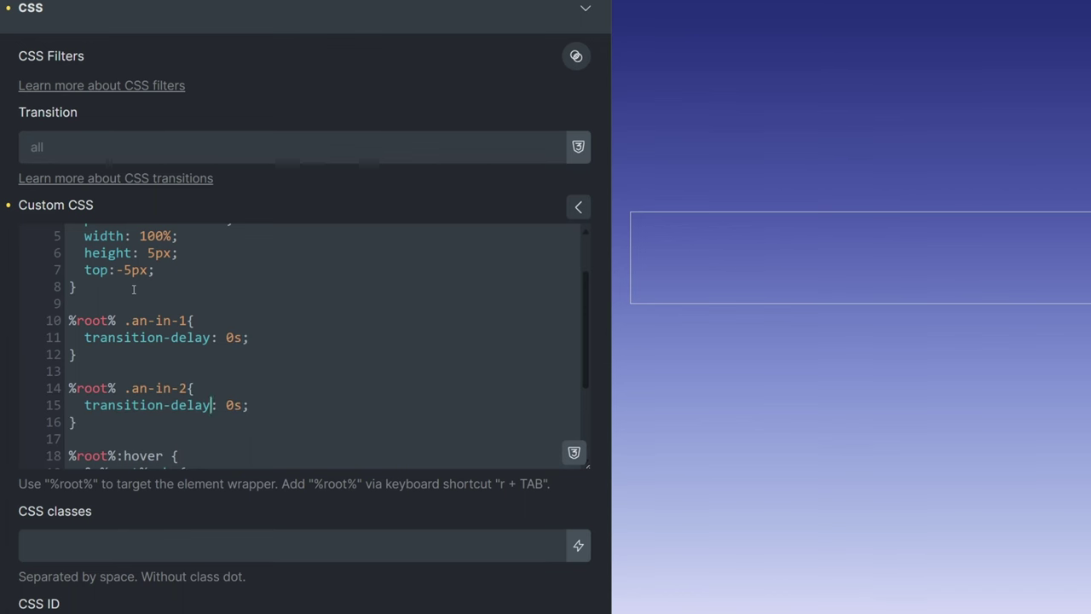
Duplicate the rule for .an-in-2 with a transition-delay of .3s and write the .an-in-1 delay as .0s.
key(Right)
text(.1)
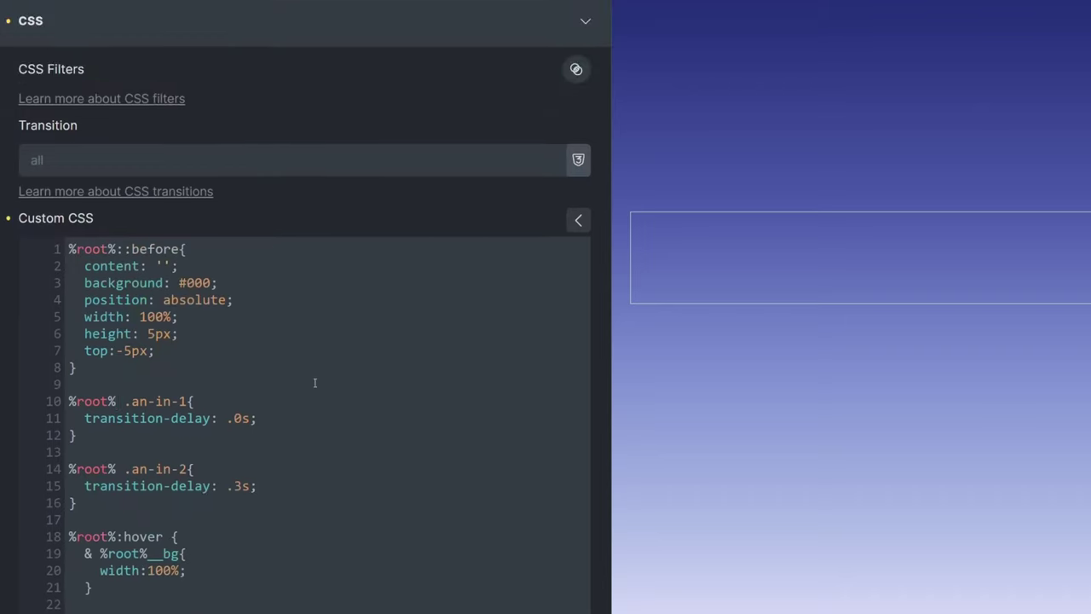
scroll(316, 384, down, 3)
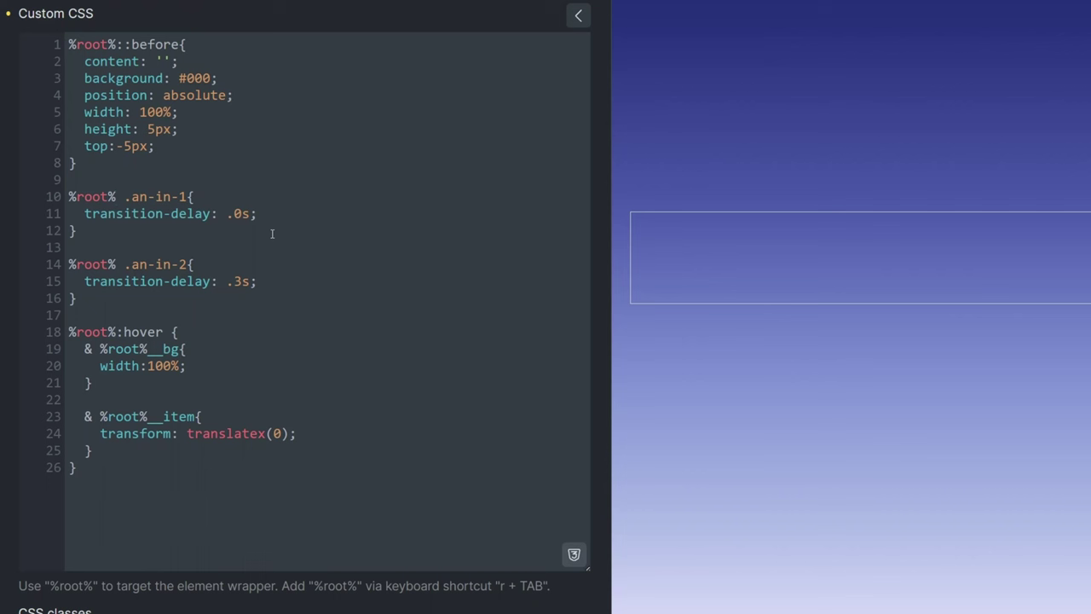
Insert .an-nav__items before .an-in-1 and .an-in-2 in both delay selectors and test the hover on the preview page.
text(.an-nav__items .an-)
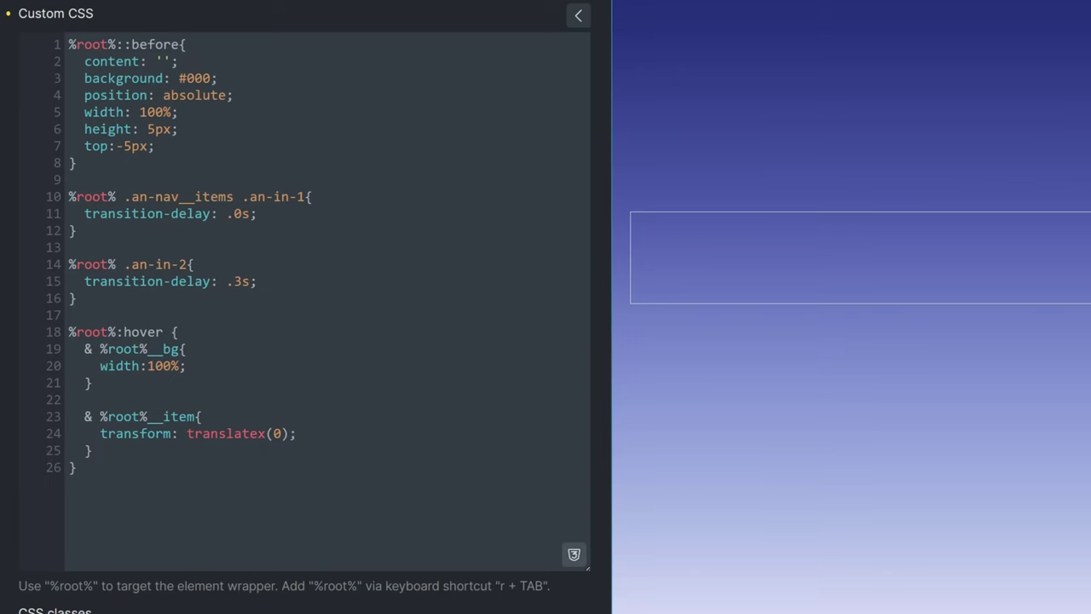
key(ctrl+shift+Left)
key(ctrl+shift+Left)
key(ctrl+shift+Left)
key(ctrl+shift+Left)
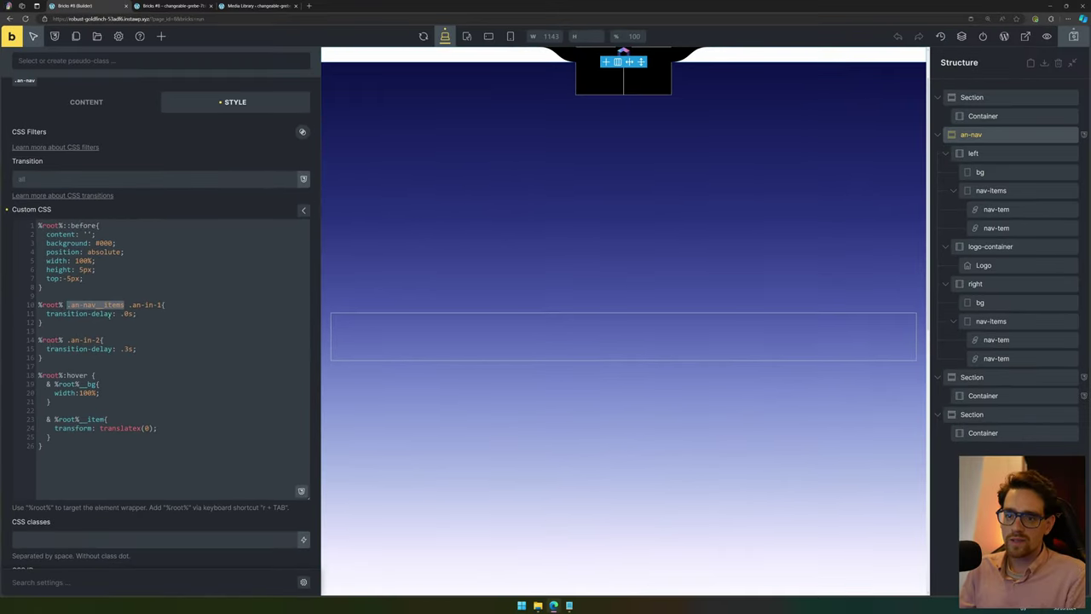
click(63, 344)
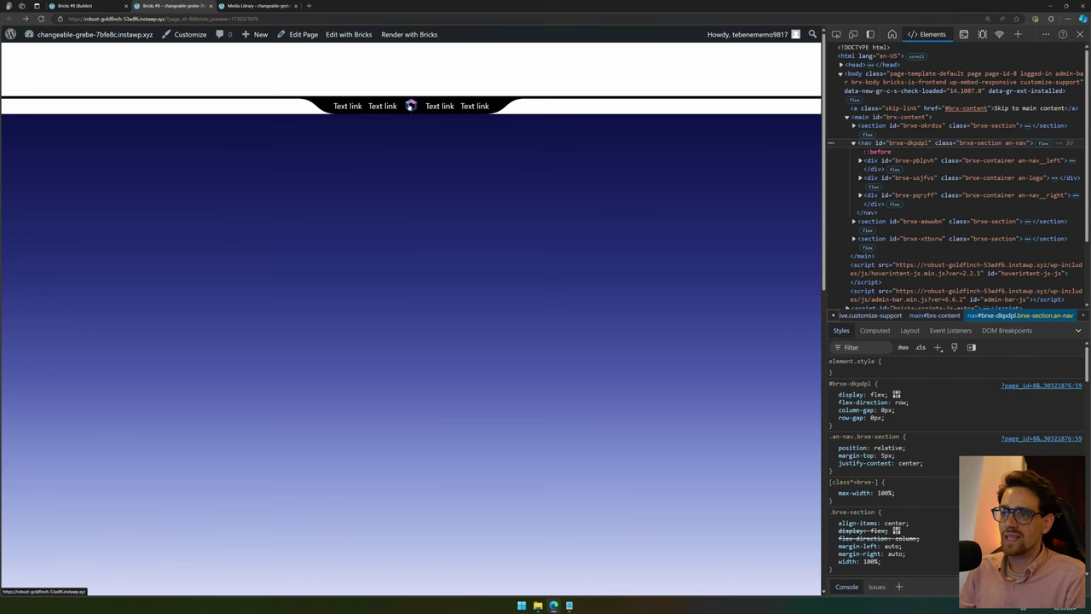
mouse_move(408, 114)
Copy both .an-nav__items delay rules into the end of the an-nav %root%:hover rule in the builder's custom CSS and indent them.
click(85, 6)
scroll(136, 351, down, 1)
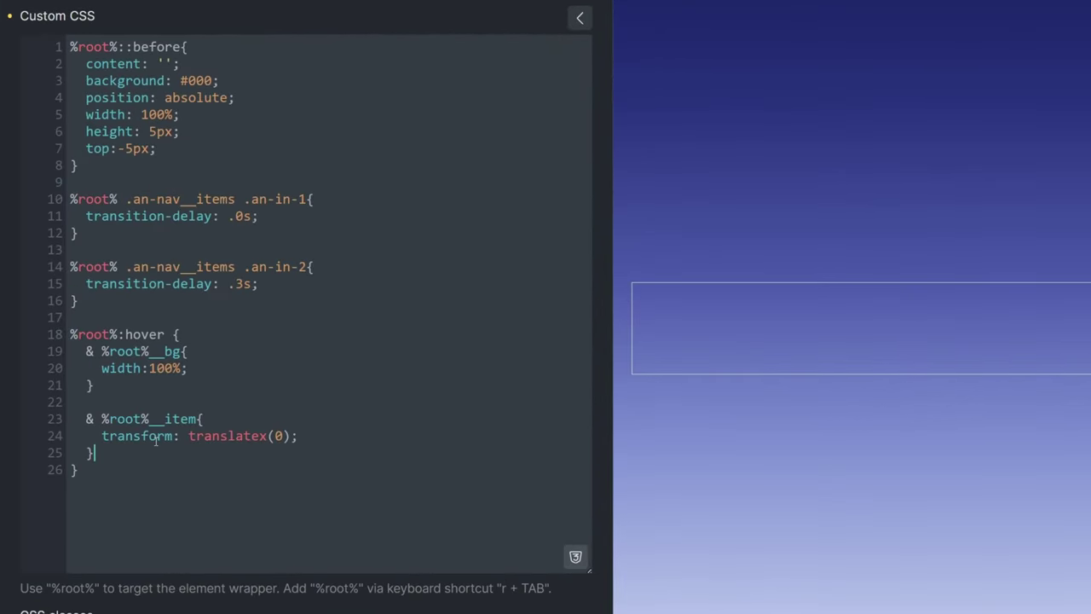
text(%root% .an-nav__items .an-in-1{   transition-delay: .0s; }  %root% .an-nav__items .an-in-2{   transition-delay: .3s; })
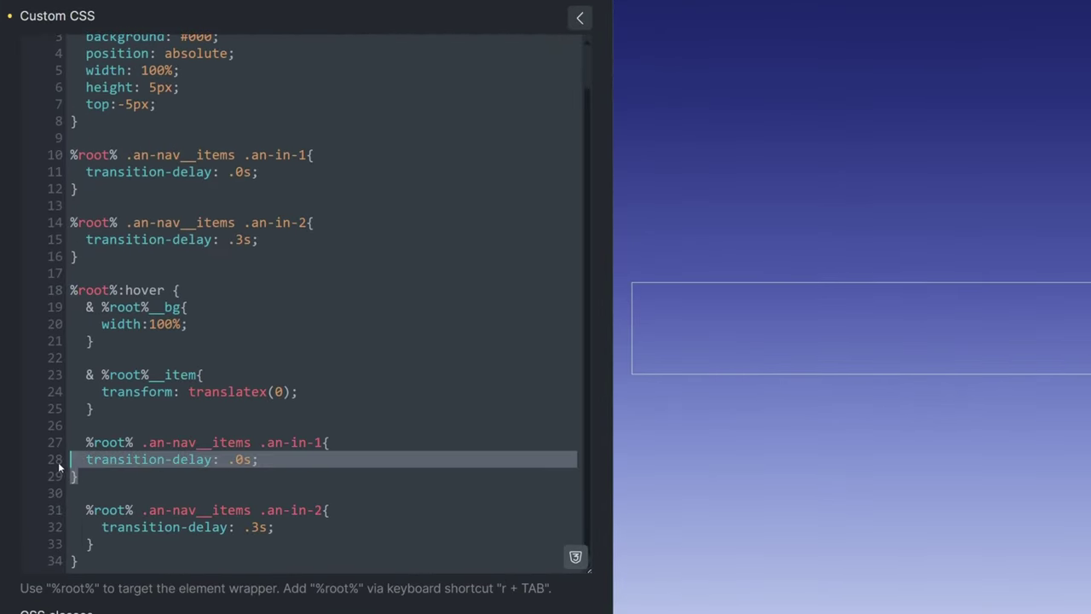
key(Tab)
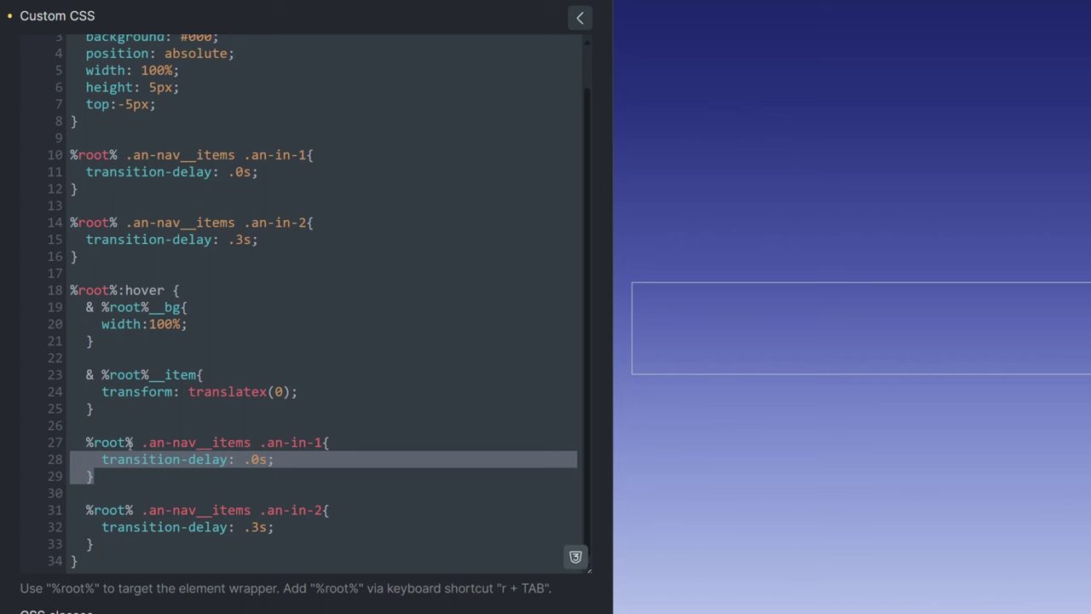
Replace %root% with & in the two delay selectors nested inside the hover rule.
click(89, 378)
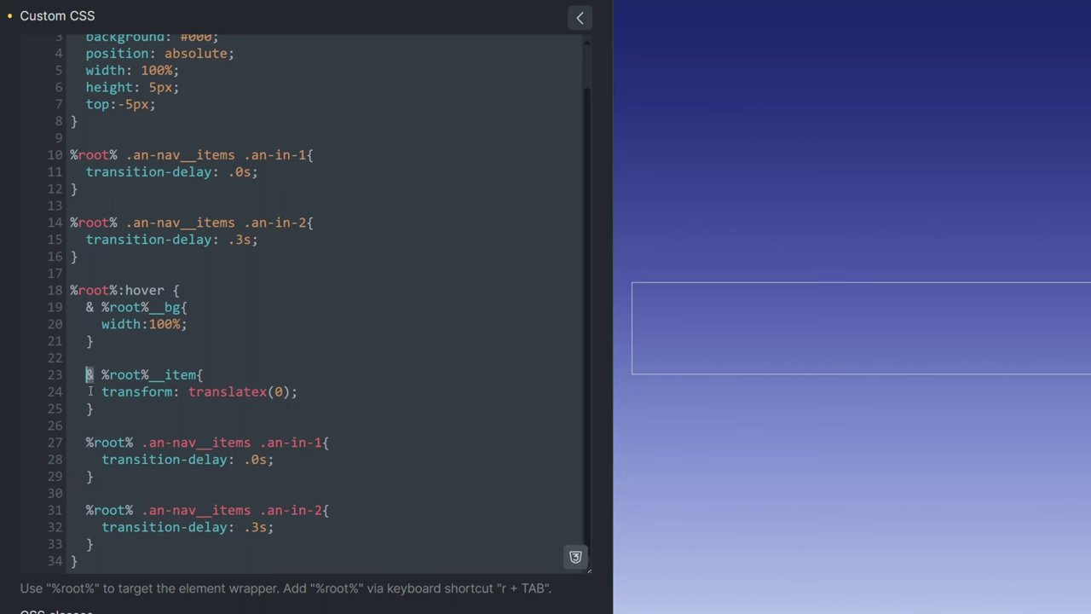
drag(138, 446, 85, 444)
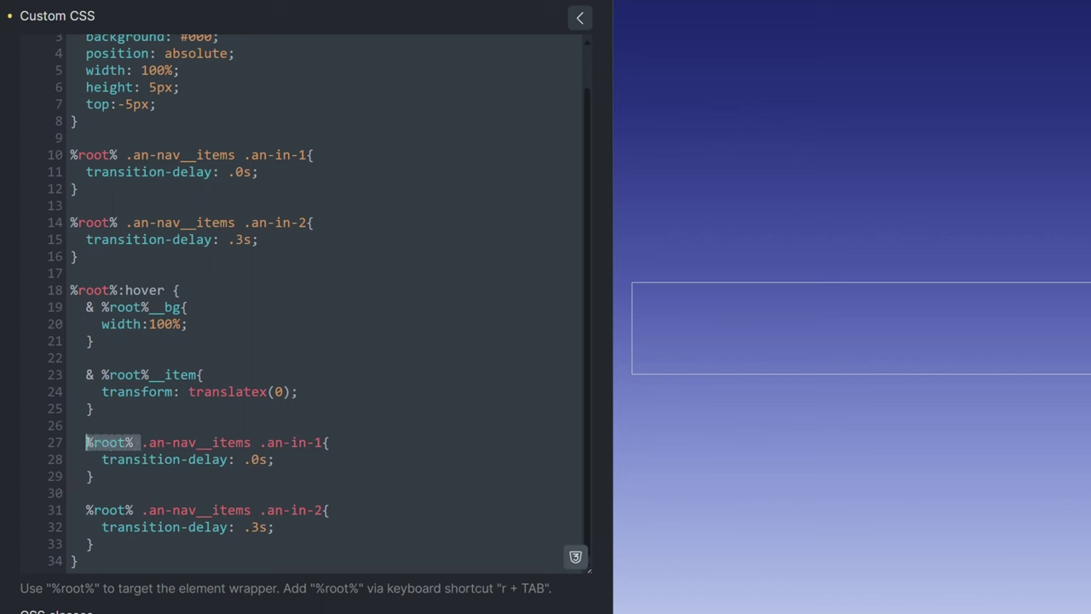
text(&)
drag(134, 510, 85, 510)
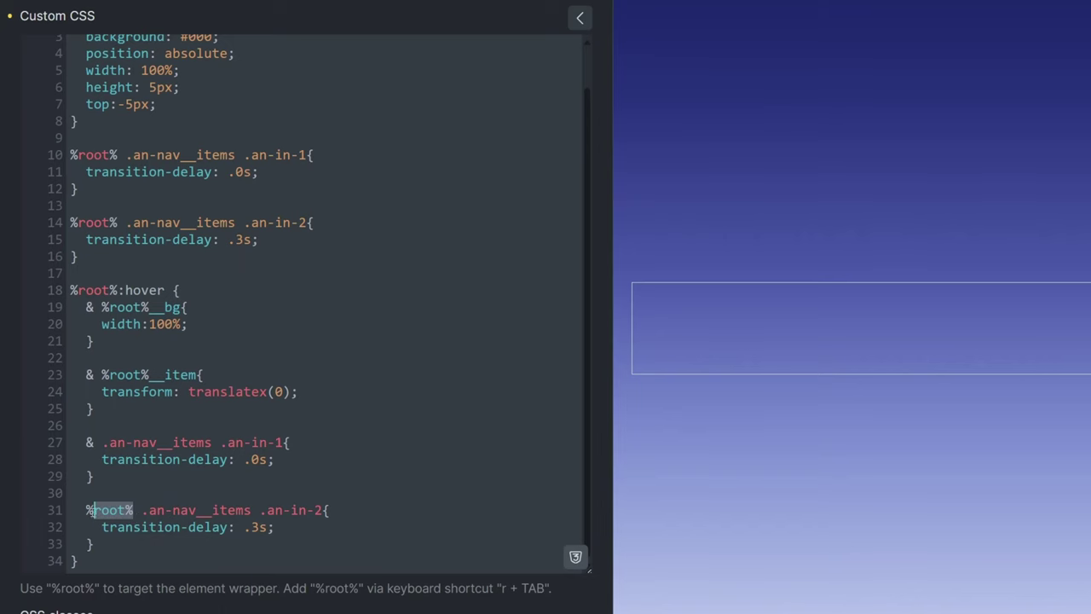
text(&)
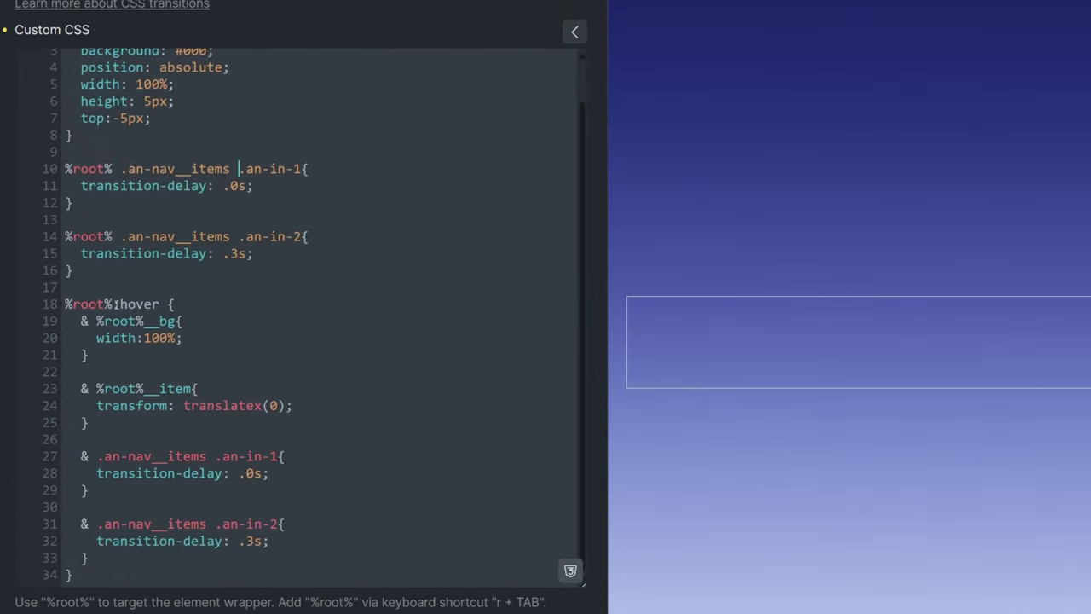
Reverse the delays outside the hover rule: .3s for .an-in-1 and .0s for .an-in-2.
click(235, 170)
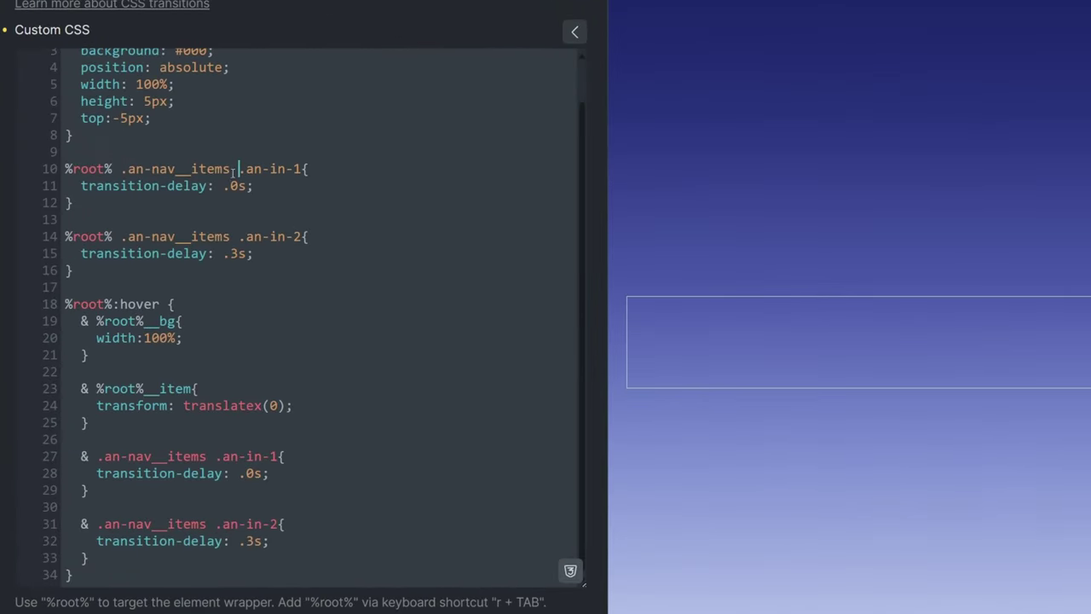
click(229, 189)
key(Delete)
text(3)
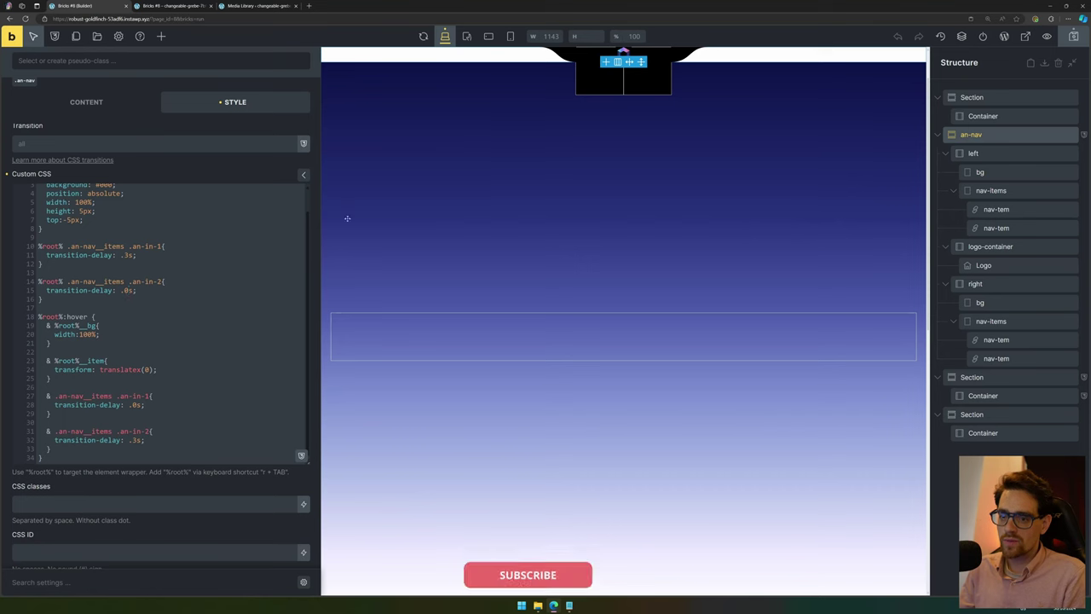
Test the hover on the preview page and change the zero-second delays in the an-nav custom CSS to .1s.
click(171, 6)
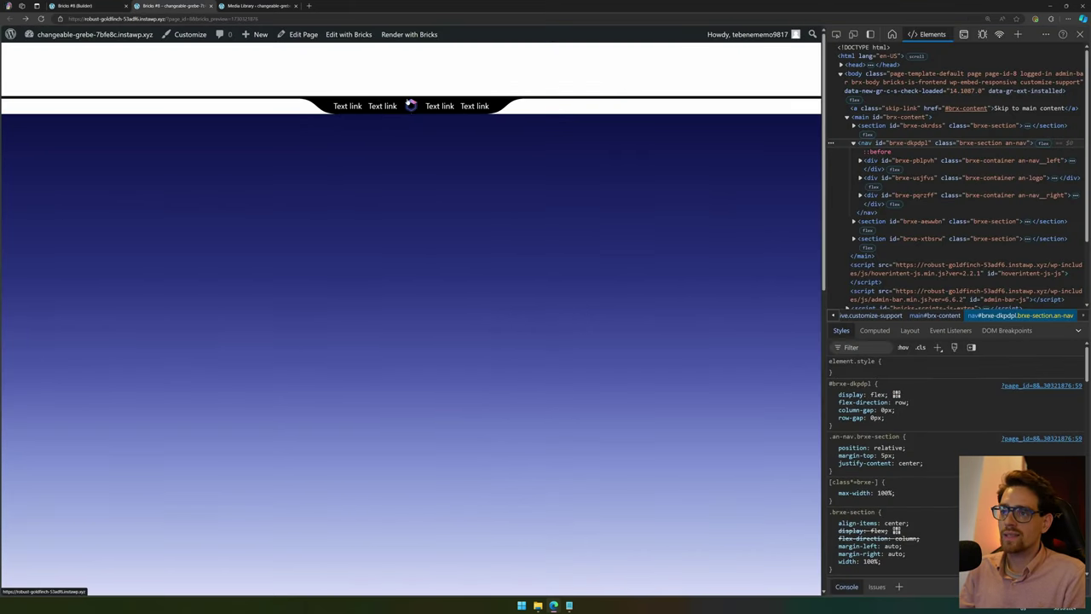
click(81, 6)
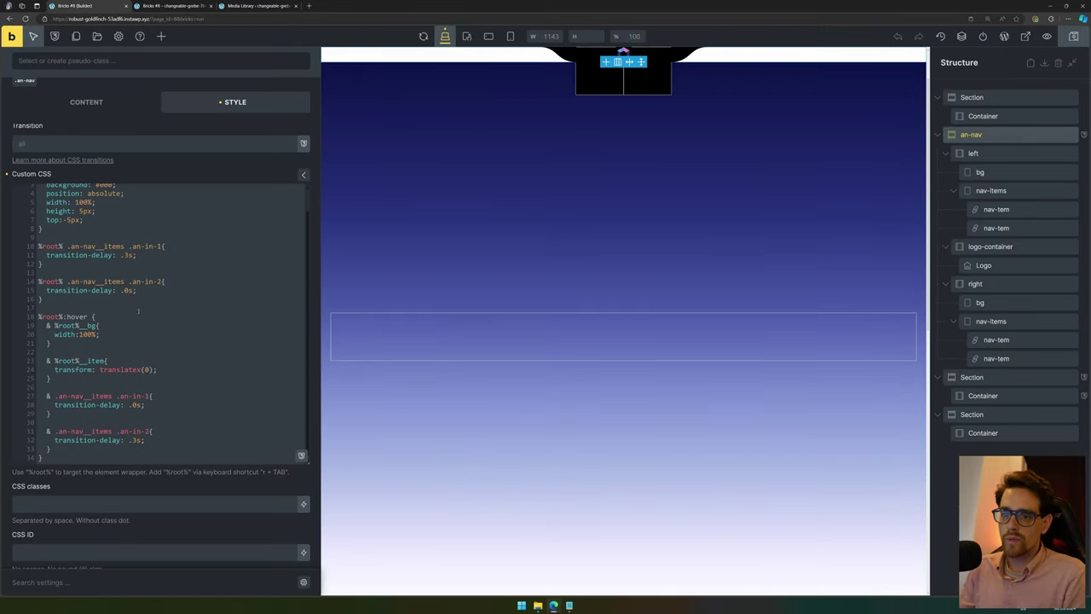
text(1)
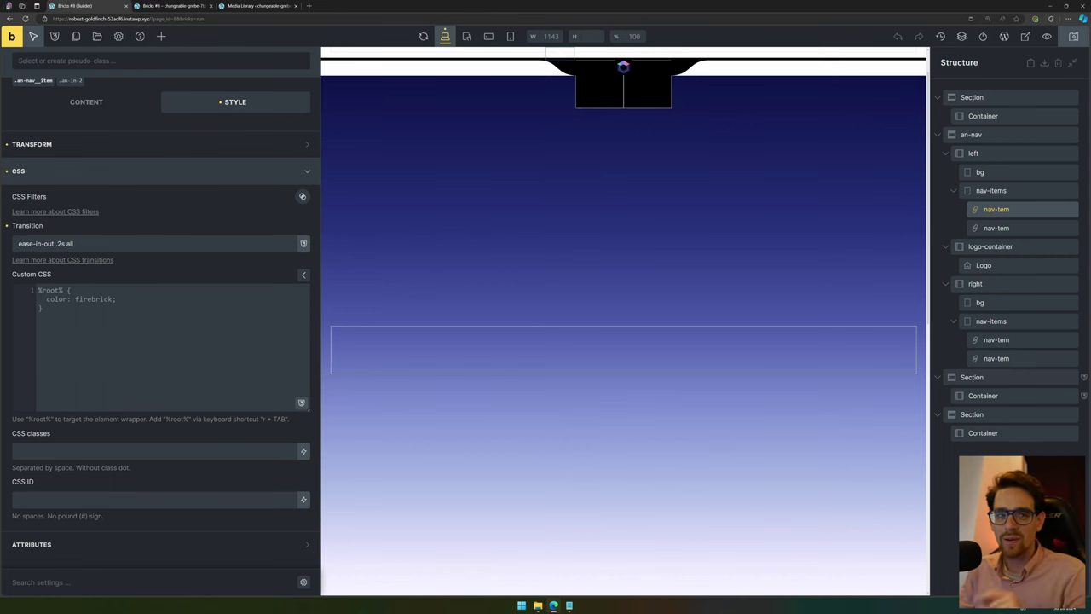
Give the nav link class .an-nav__item a Scale X of 1.1 and a blur filter.
scroll(125, 290, up, 2)
click(124, 288)
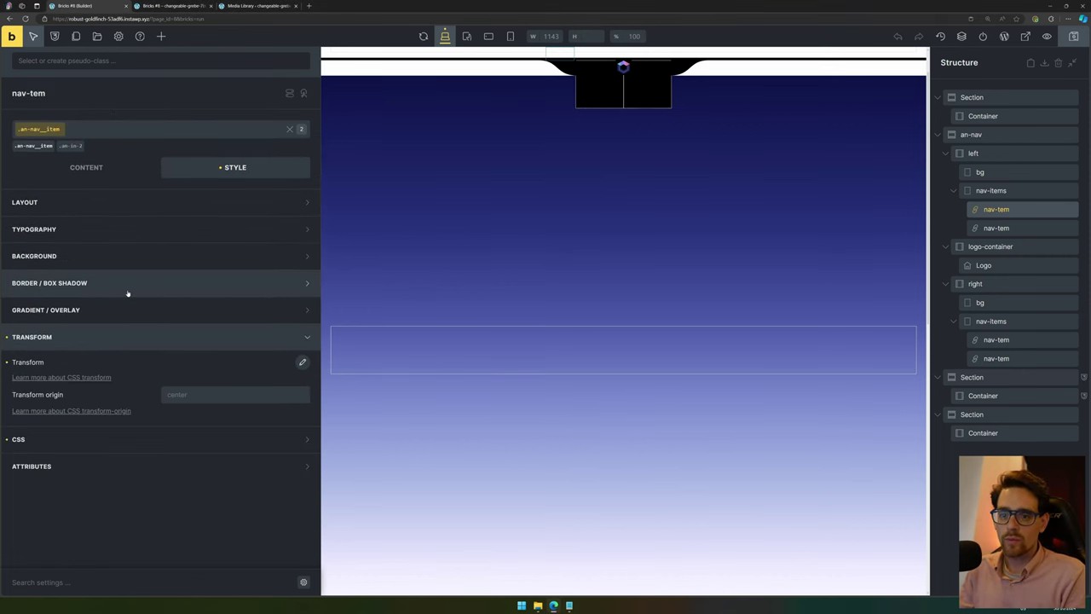
click(152, 361)
click(178, 436)
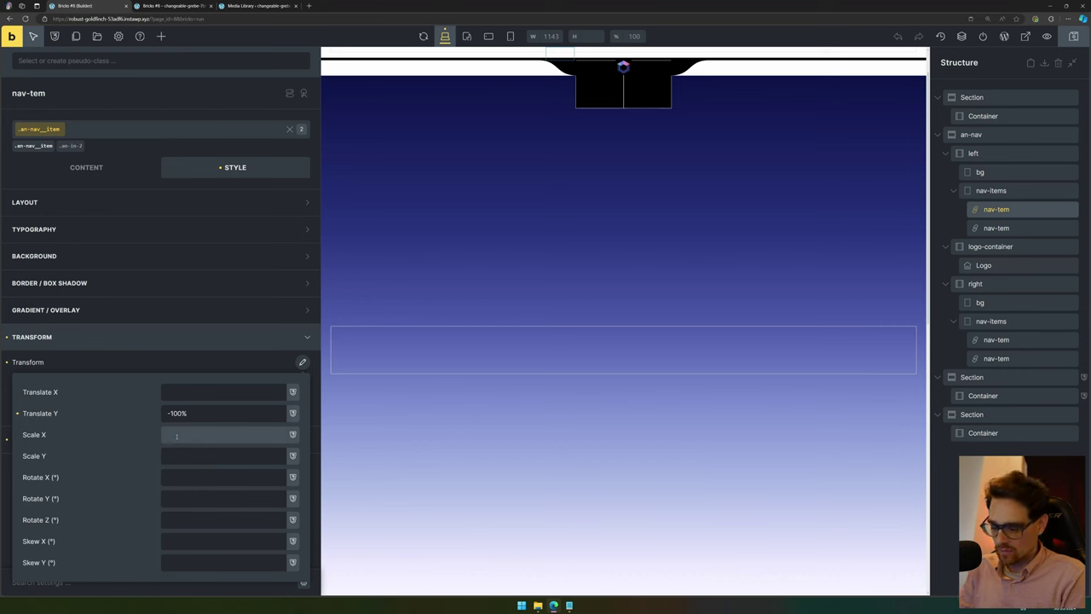
text(1.1)
key(ctrl+a)
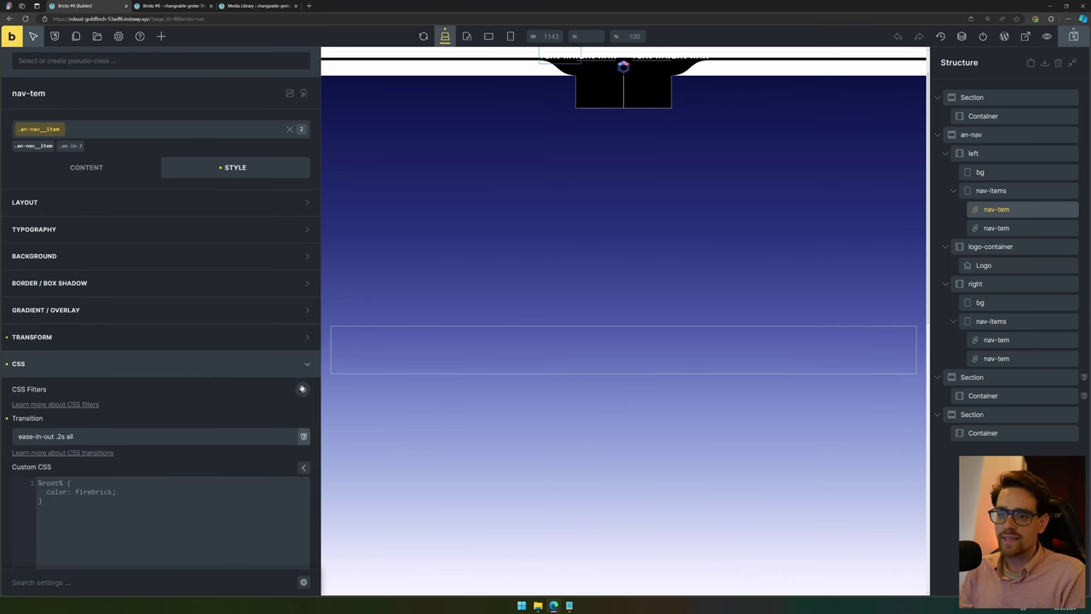
click(303, 390)
click(287, 434)
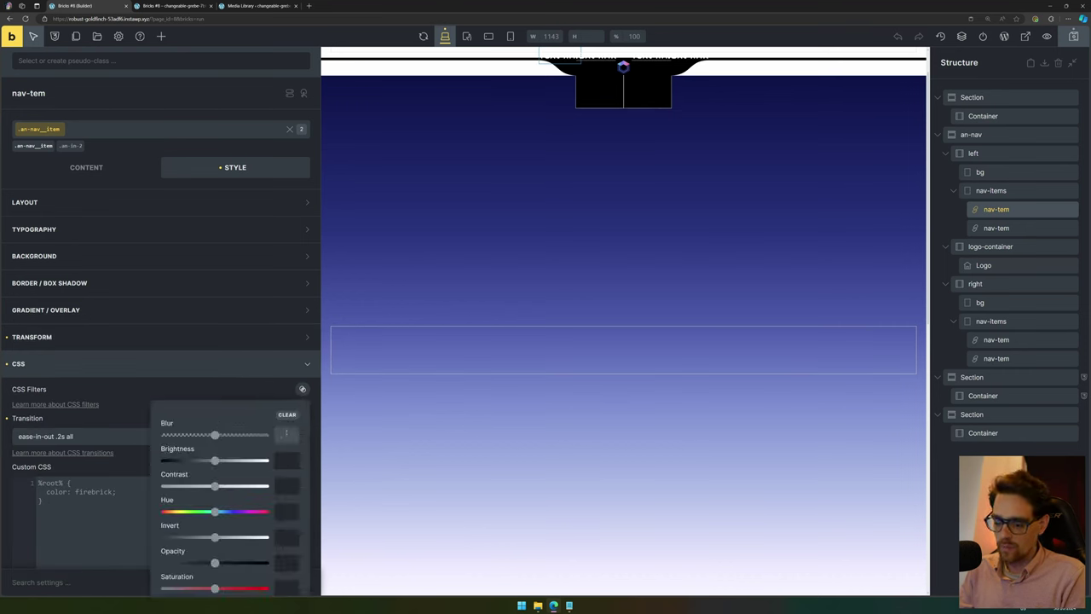
Add filter: blur(0); to the %root%__item rule inside the hover rule of the an-nav custom CSS.
click(1007, 134)
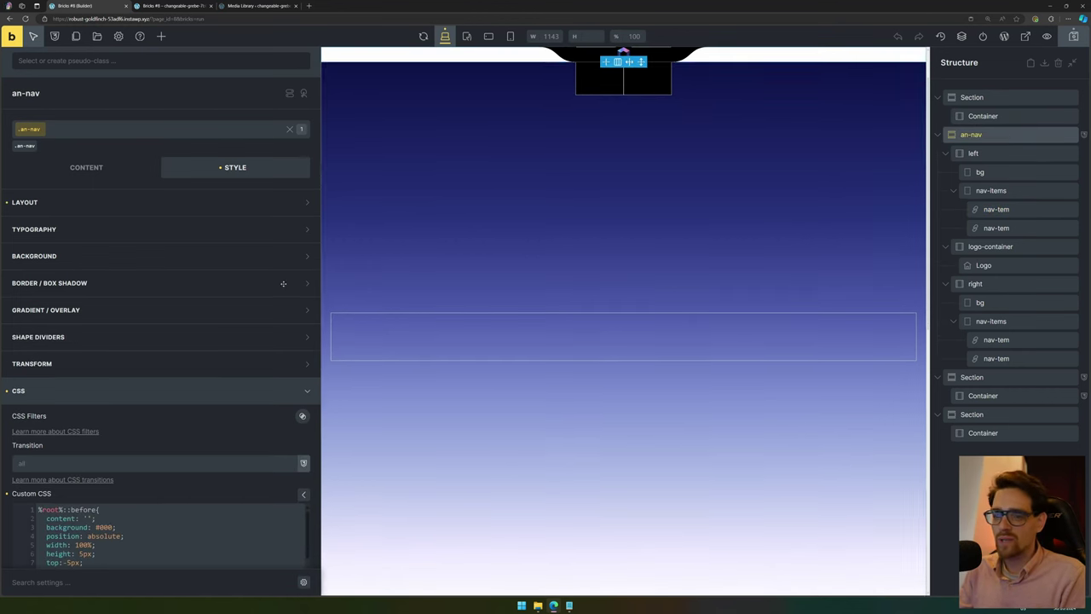
scroll(126, 370, down, 5)
key(Return)
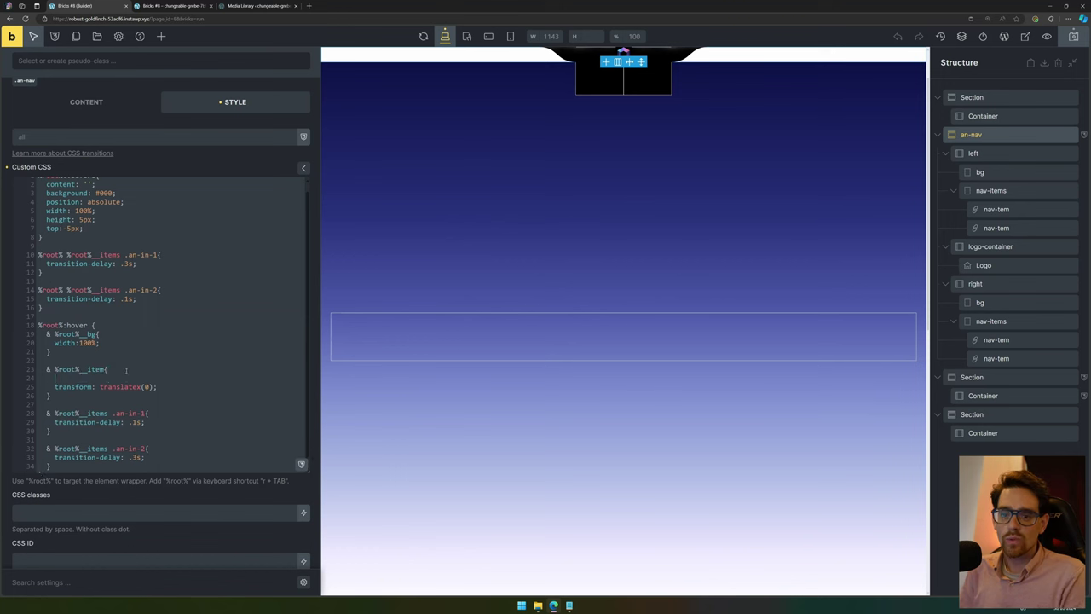
text(filter: blur)
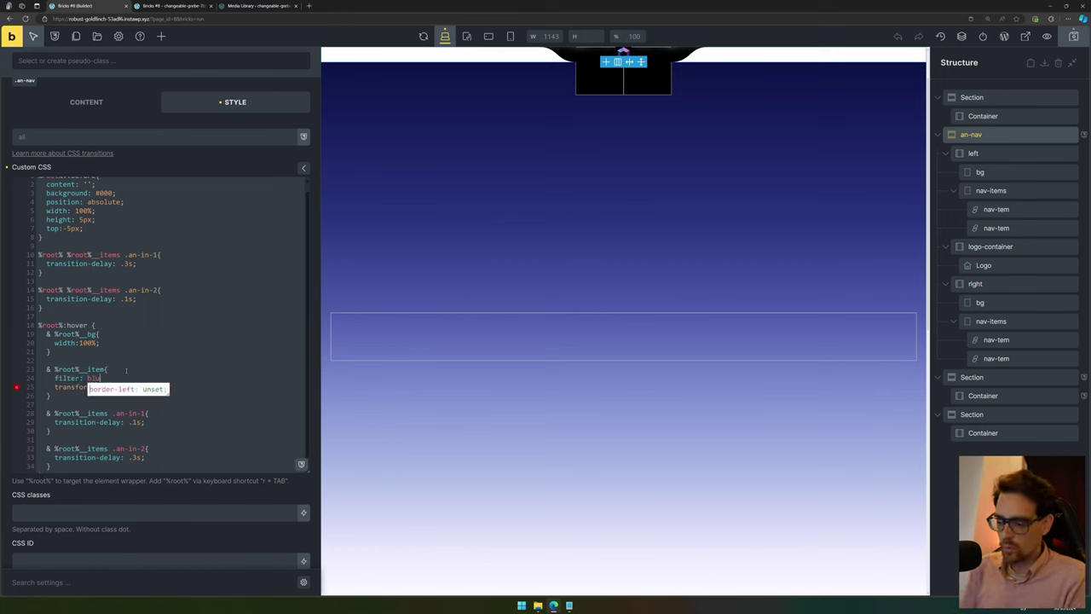
text((0);)
key(Return)
text(trans)
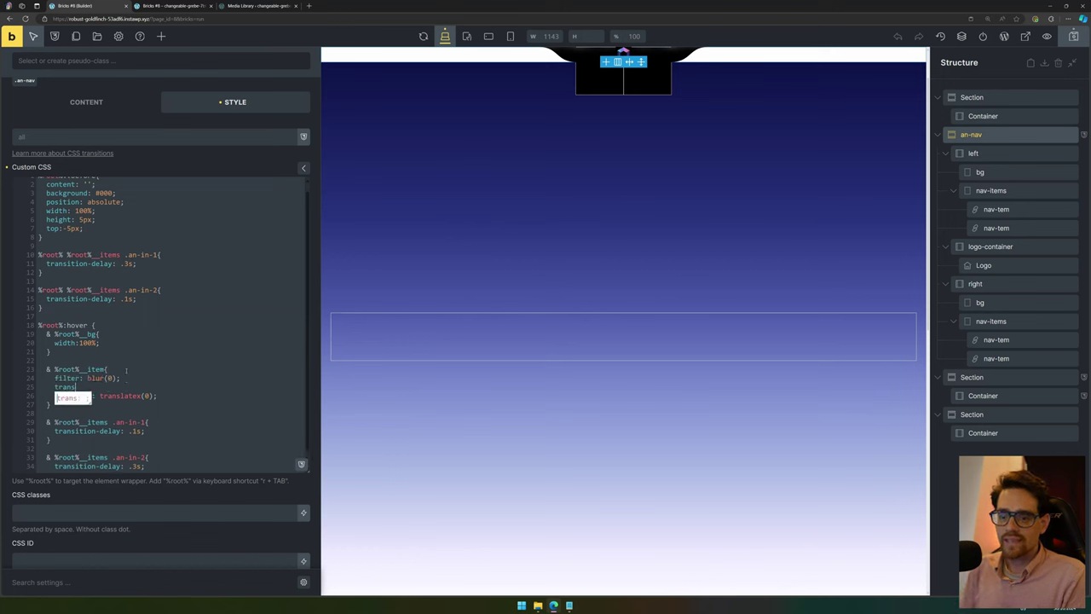
text(for)
key(ctrl+z)
key(ctrl+z)
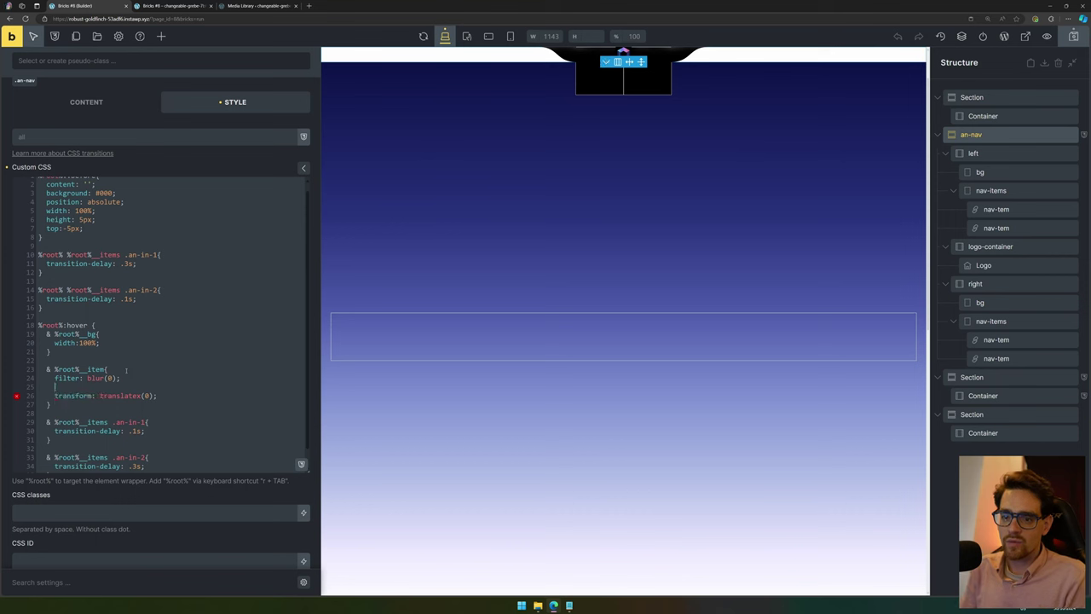
Append scale(1) to the hovered item's transform, save the draft and test the hover on the preview page zoomed out to 100%.
text(scale(1))
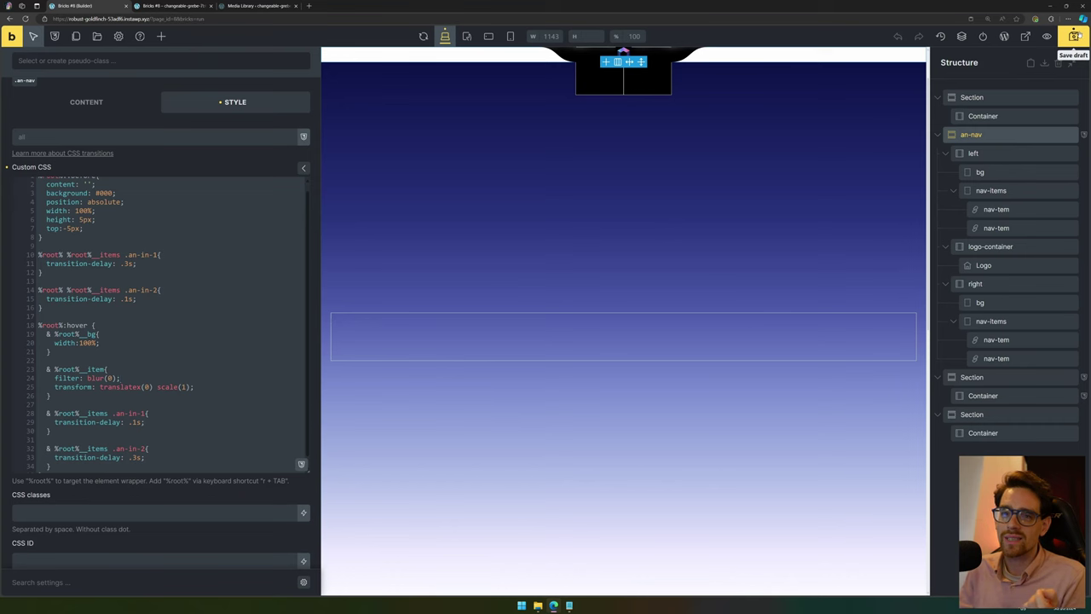
click(1074, 36)
click(185, 5)
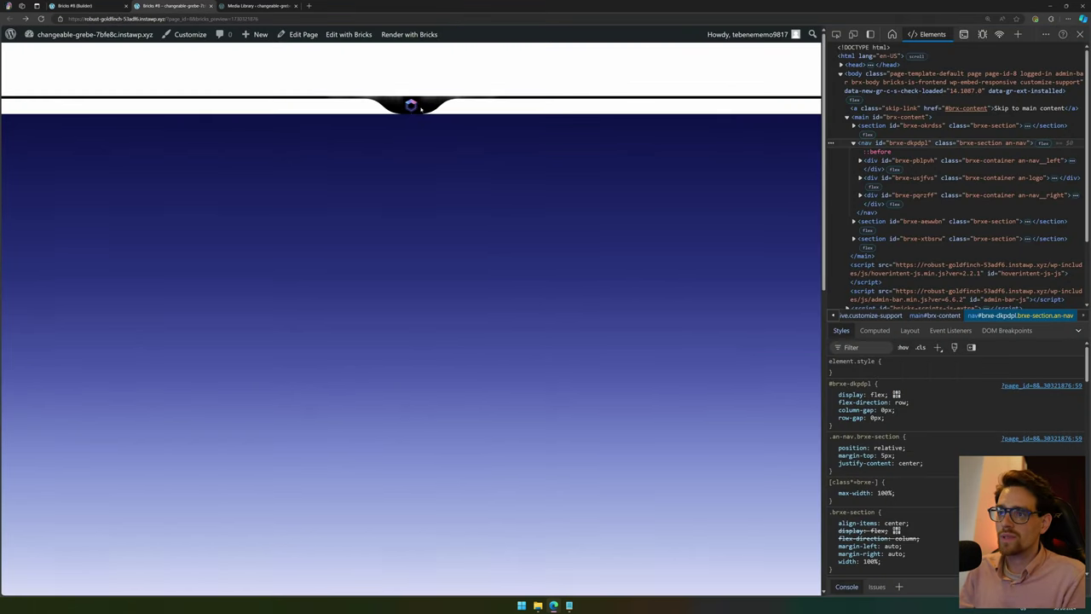
mouse_move(414, 111)
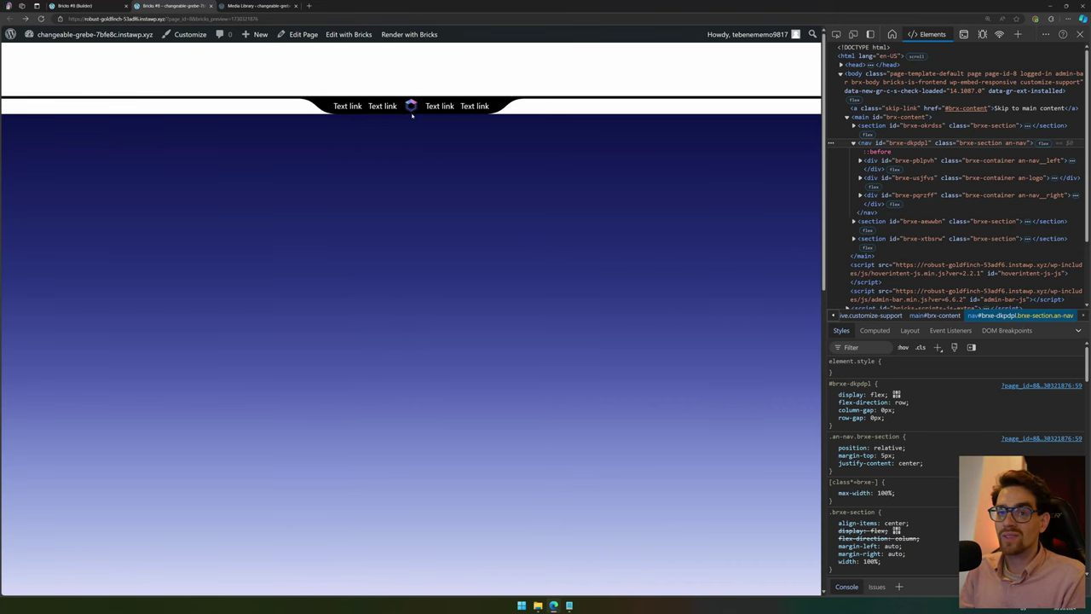
key(ctrl+minus)
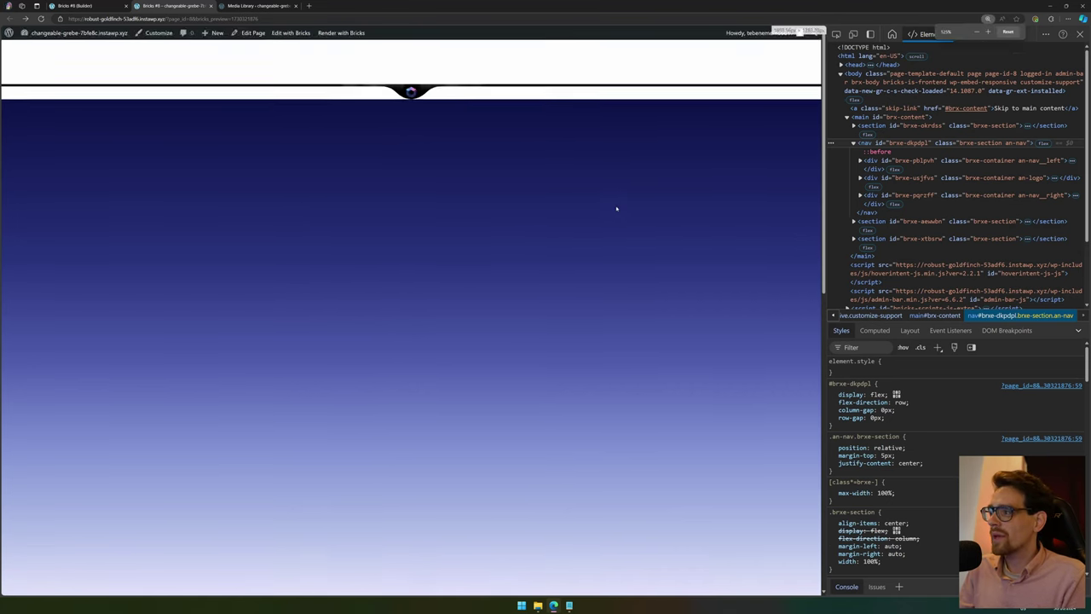
key(ctrl+minus)
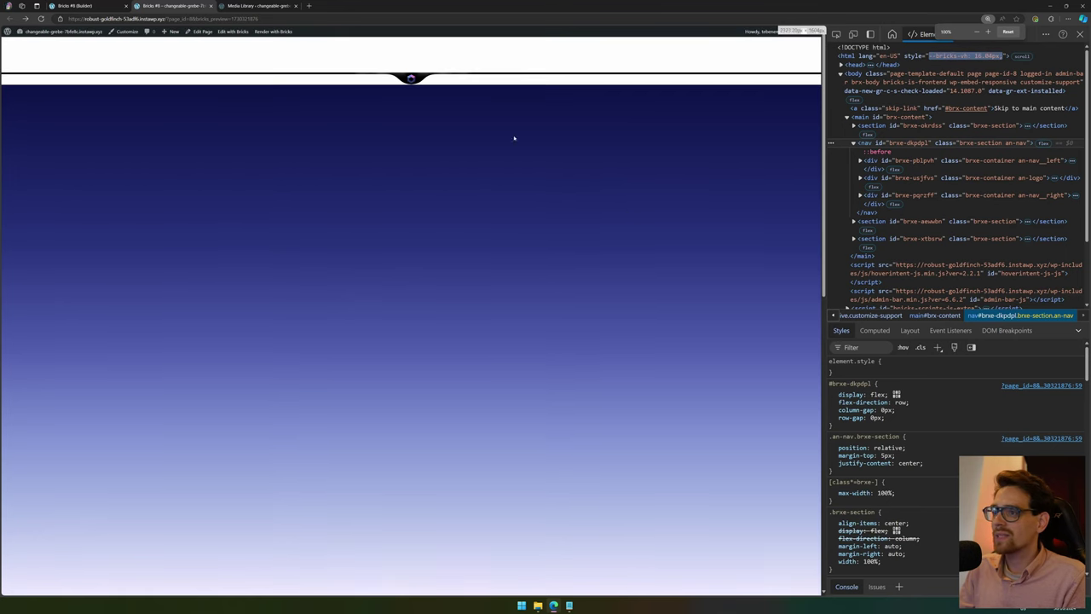
mouse_move(418, 79)
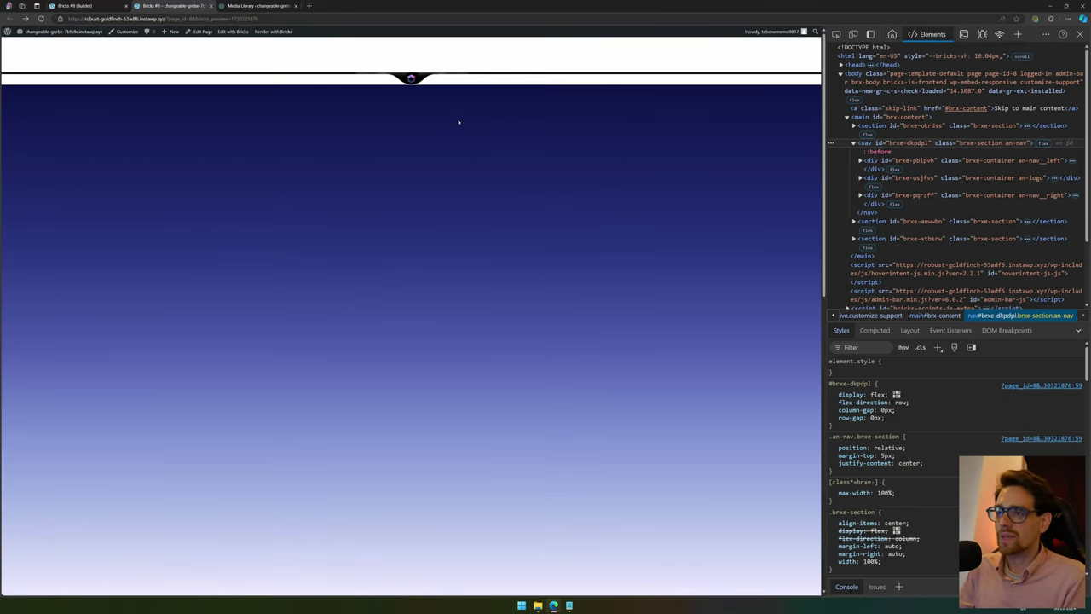
Delete the empty section above an-nav in the builder's page structure.
key(ctrl+shift+Tab)
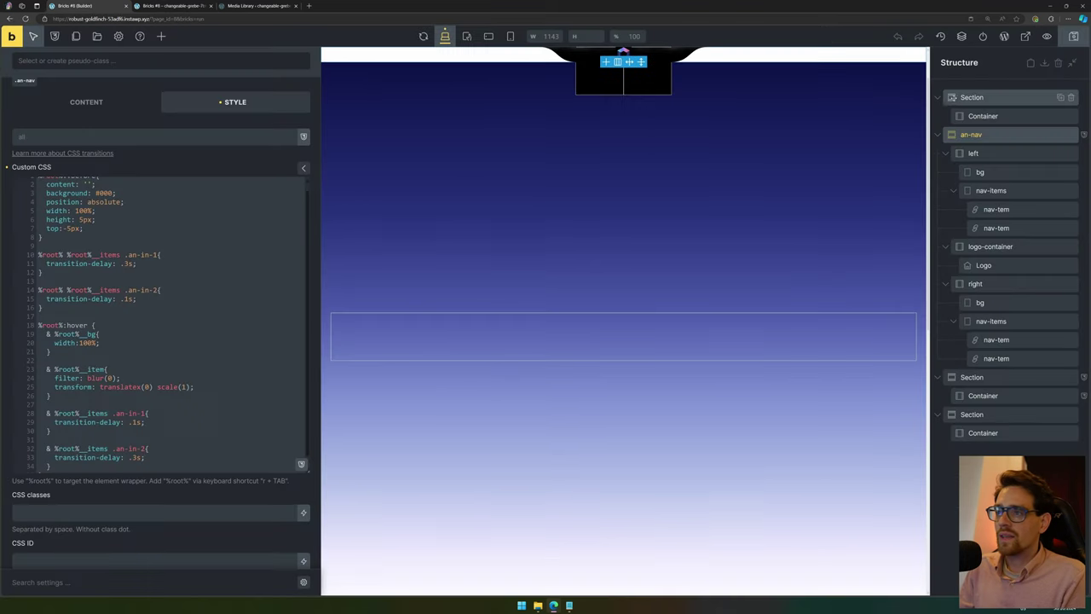
click(990, 101)
key(Delete)
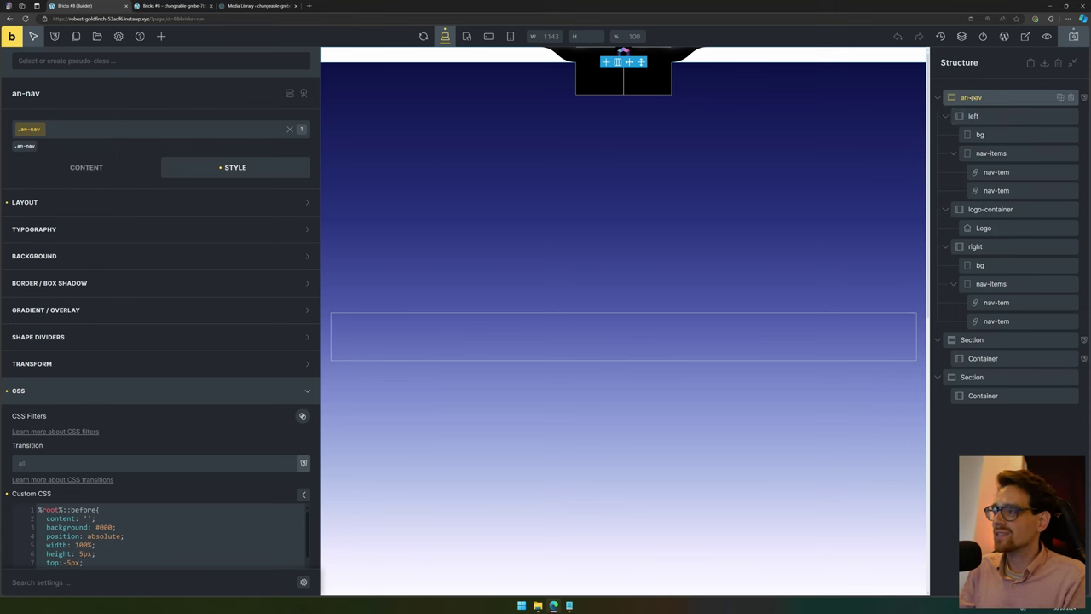
Set the .an-nav class position to fixed and save the draft.
click(160, 579)
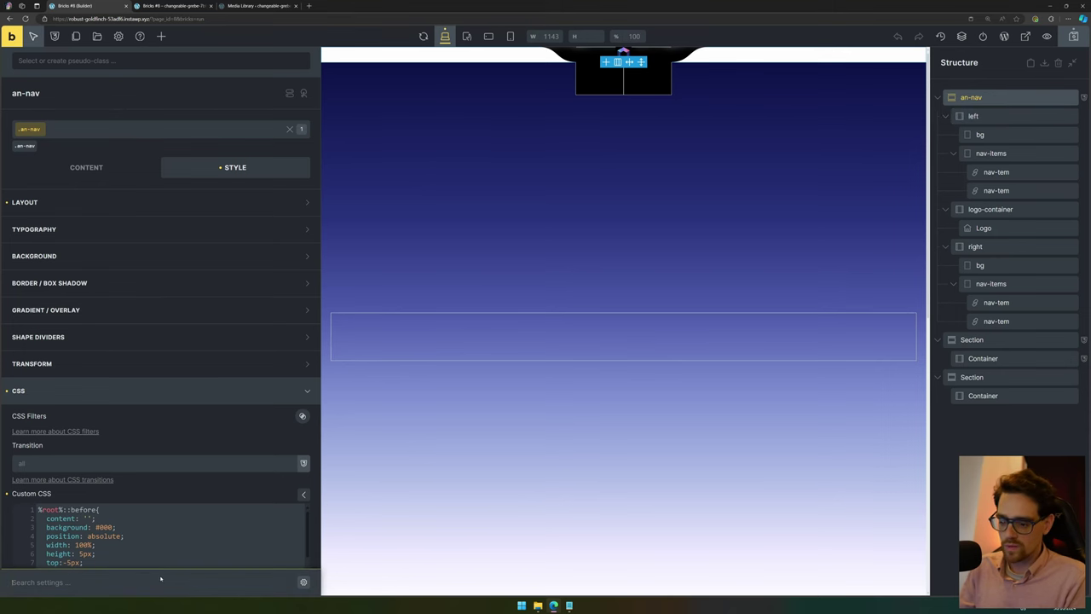
text(pos)
click(210, 202)
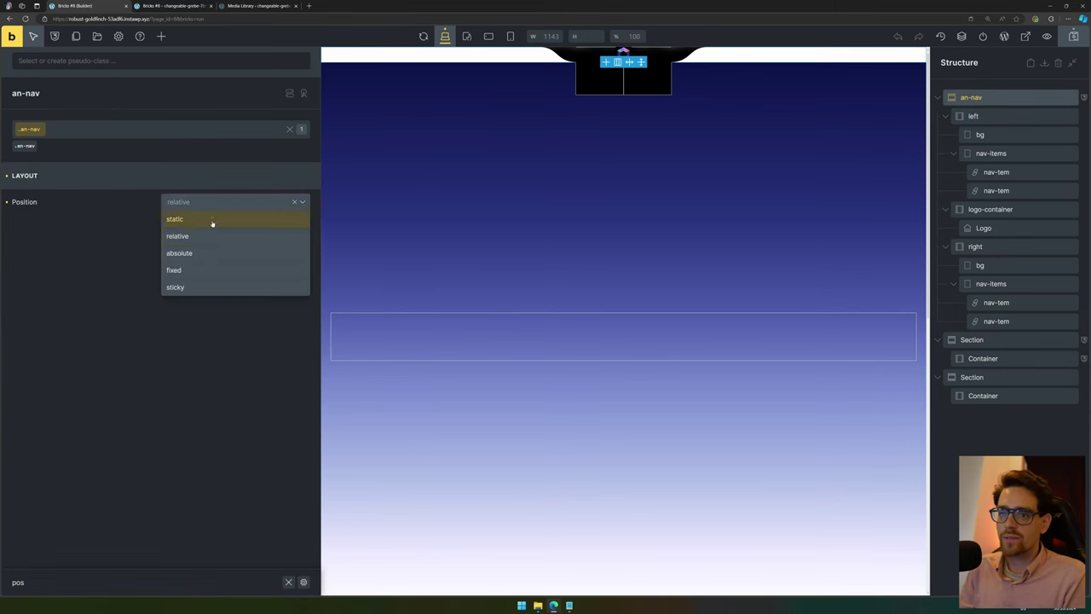
click(209, 270)
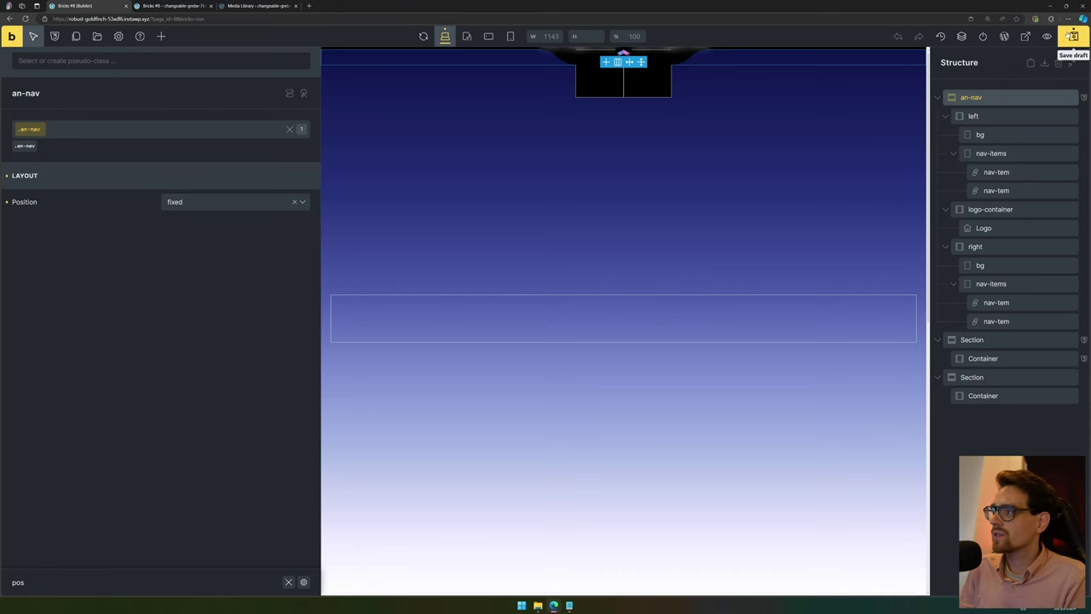
click(1073, 36)
Reload the preview page to check the fixed navigation bar, and return to the builder.
click(174, 5)
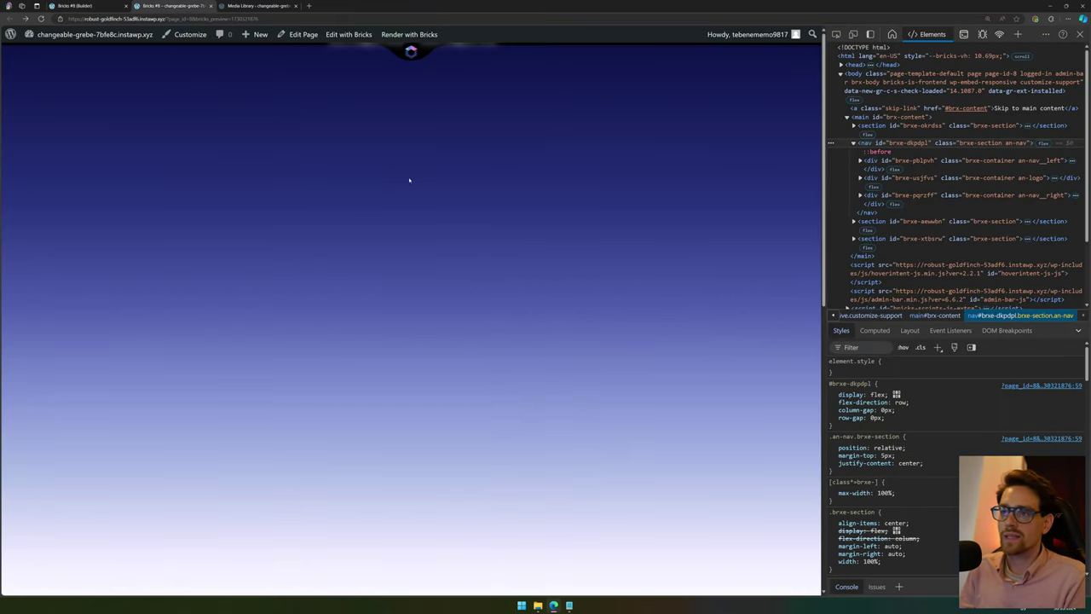
key(F5)
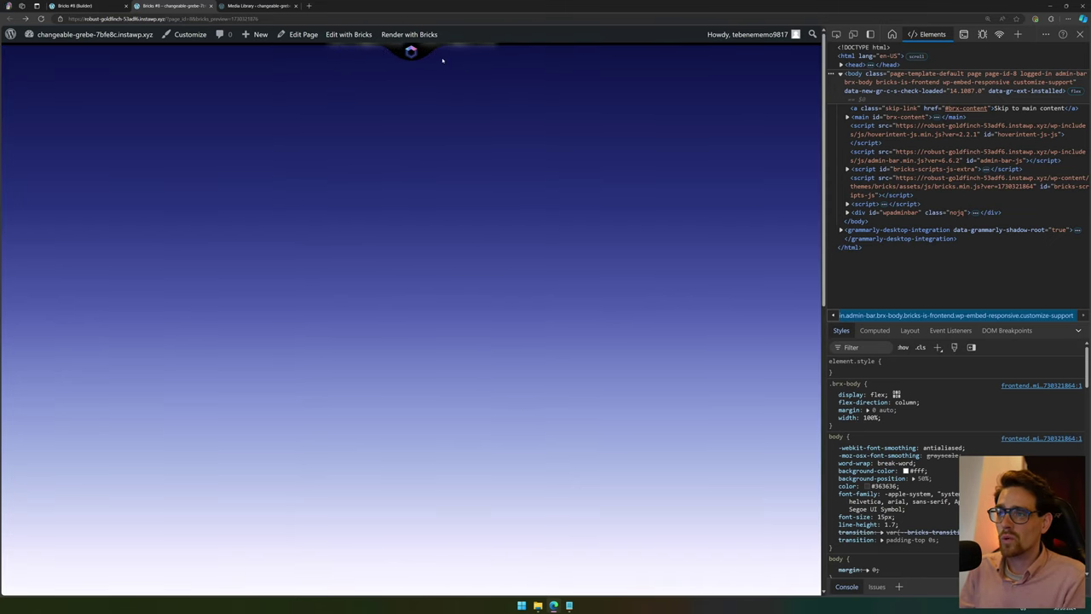
click(95, 6)
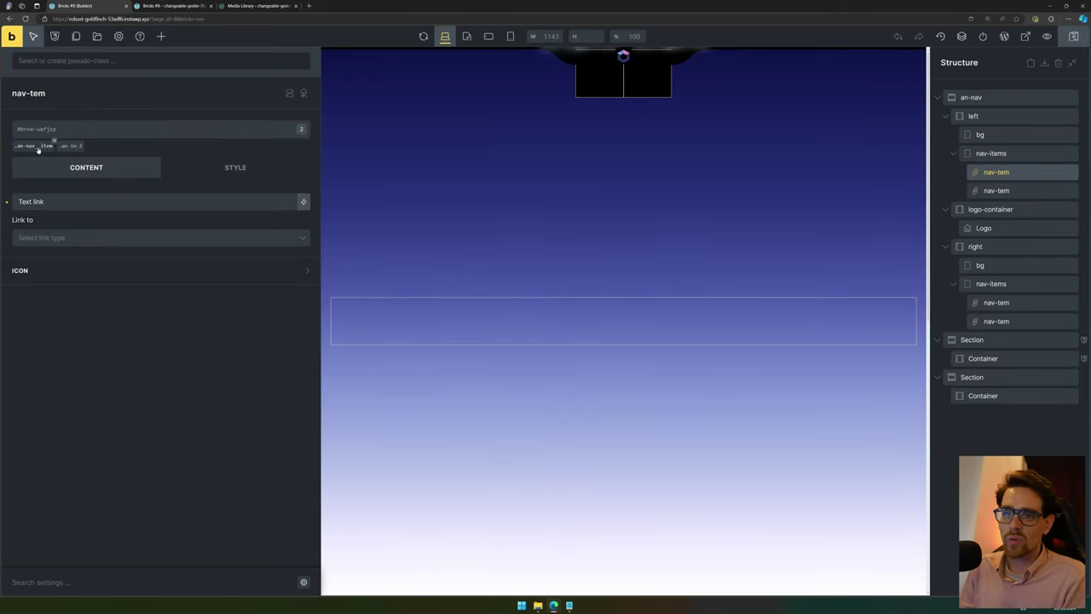
Set the .an-nav__item class transform's Translate Y to -130% and save the draft.
click(235, 167)
click(281, 337)
click(302, 362)
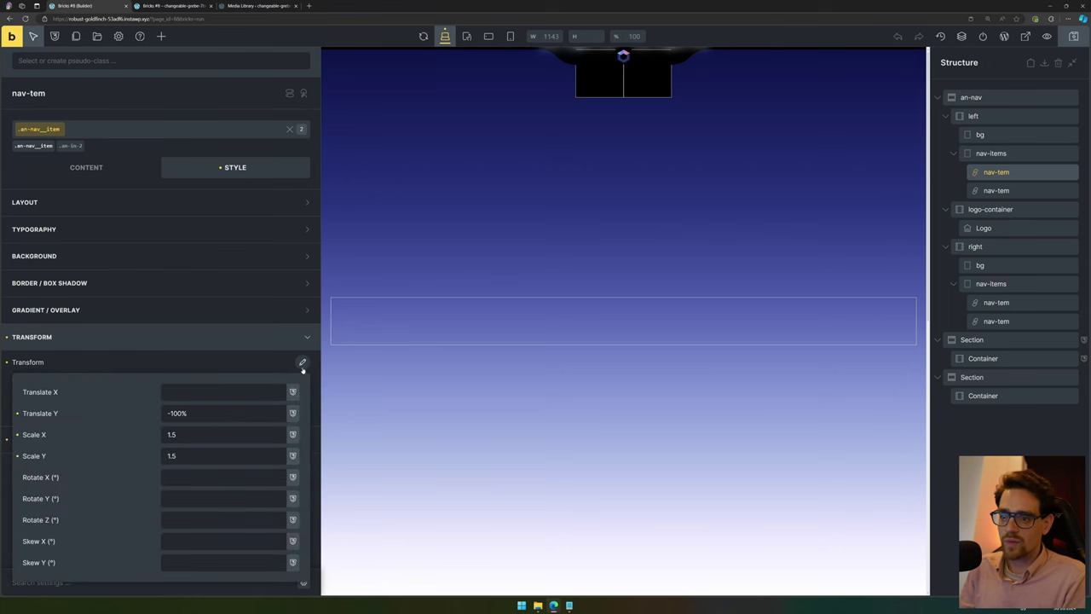
click(183, 413)
key(BackSpace)
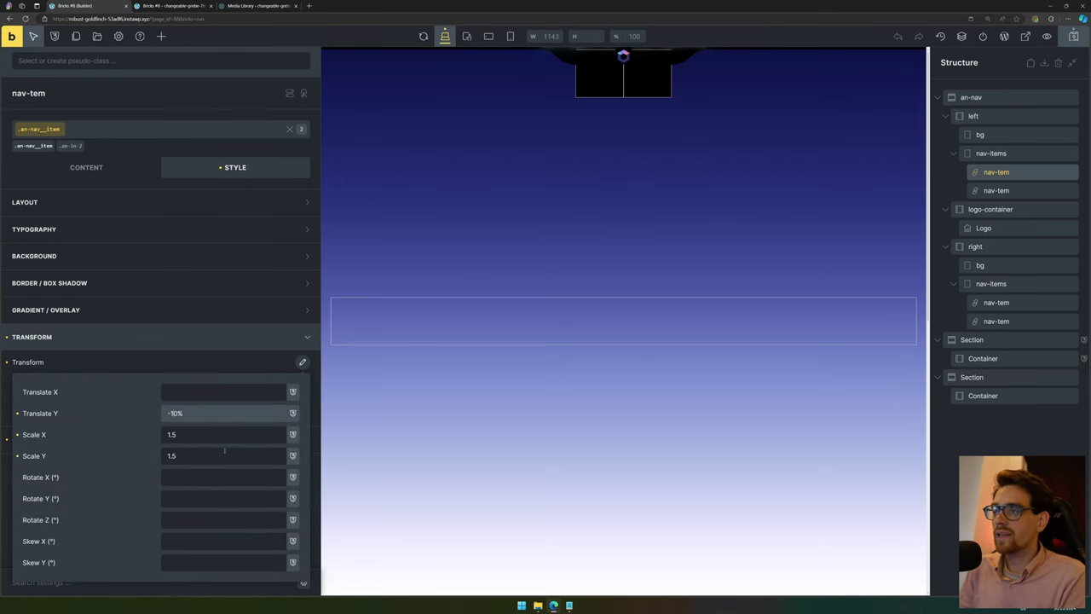
text(0)
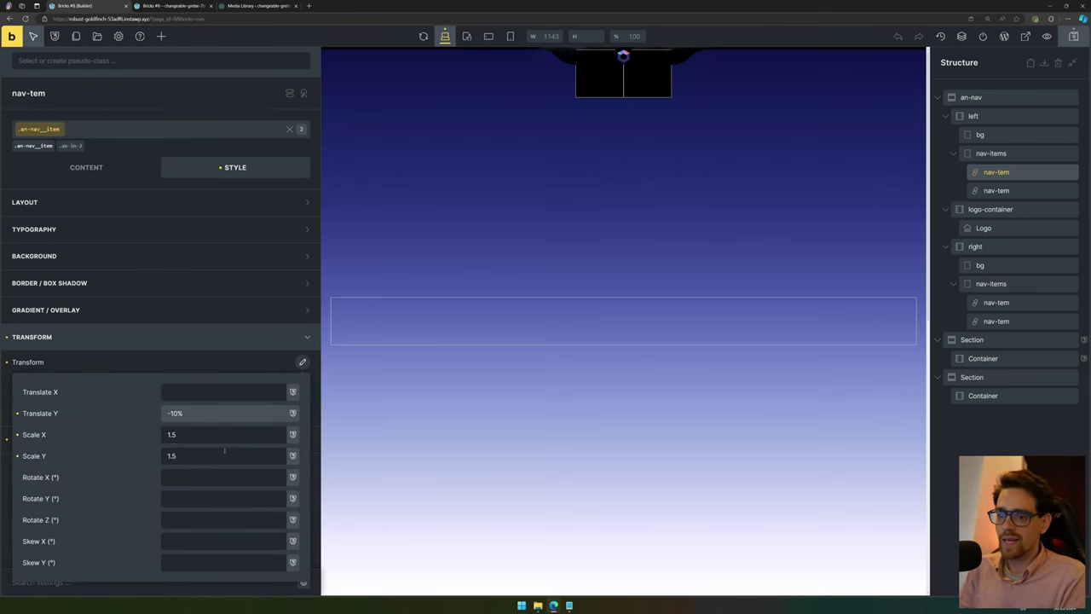
key(Right)
key(Right)
key(BackSpace)
text(3)
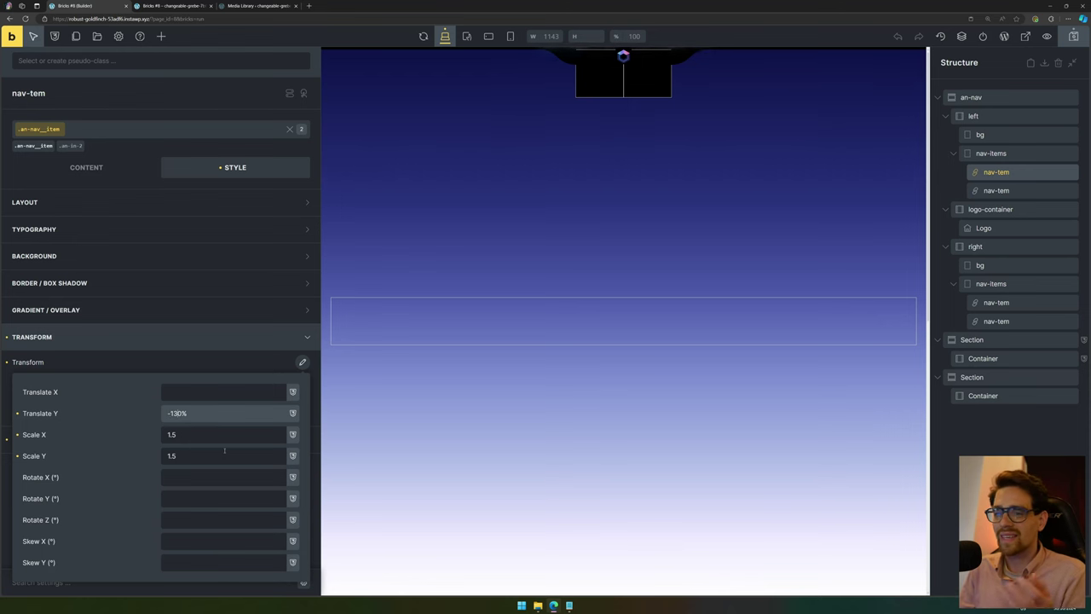
click(1074, 36)
Switch to the preview page and scroll through it to check the fixed navigation bar and its hidden links.
click(173, 6)
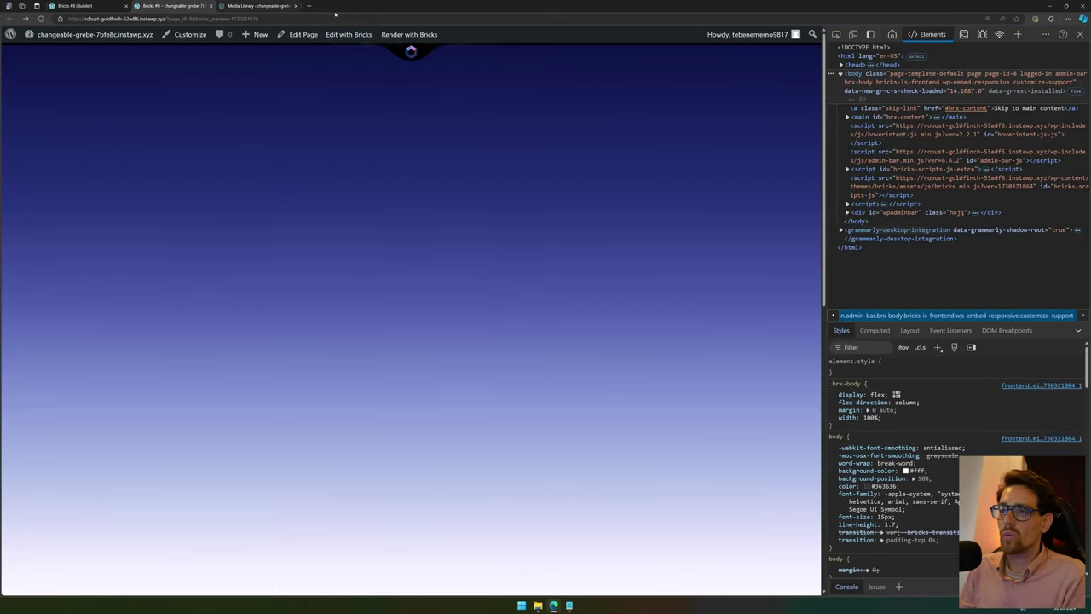
mouse_move(407, 55)
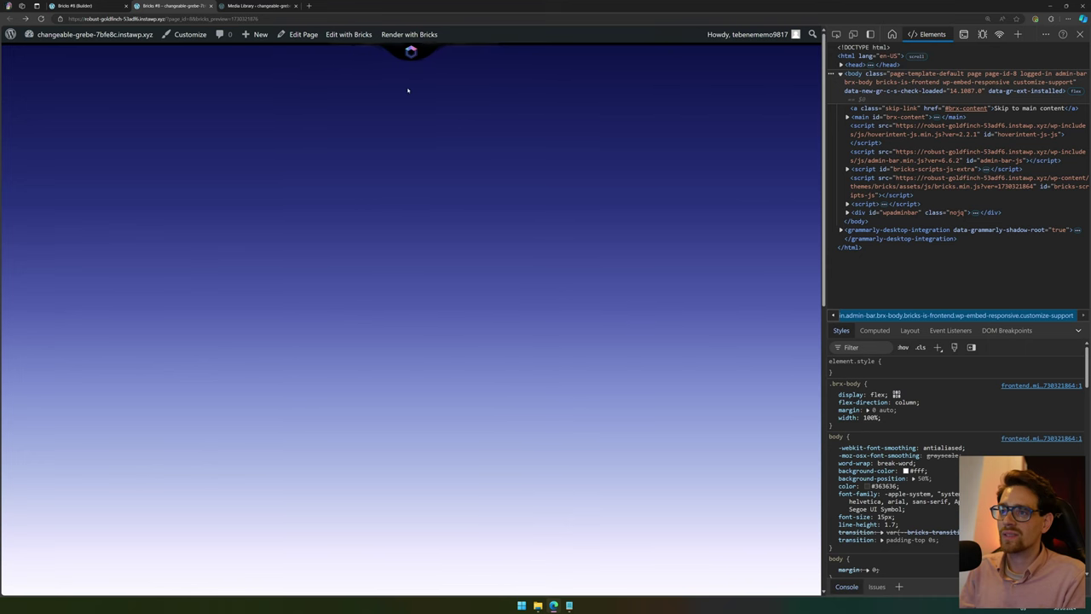
scroll(425, 125, down, 1)
scroll(424, 125, down, 1)
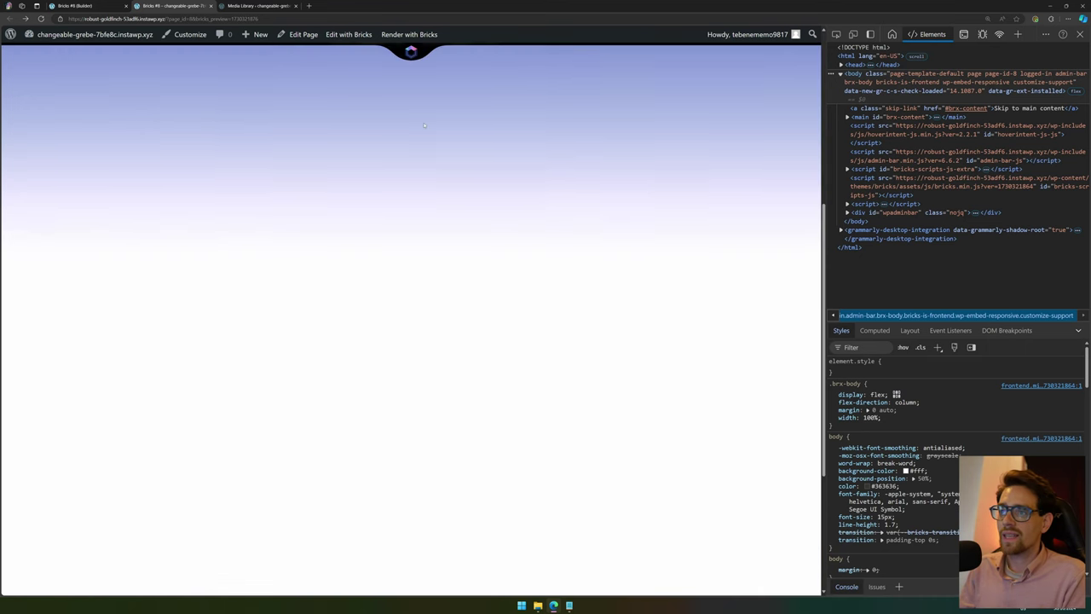
scroll(424, 125, up, 3)
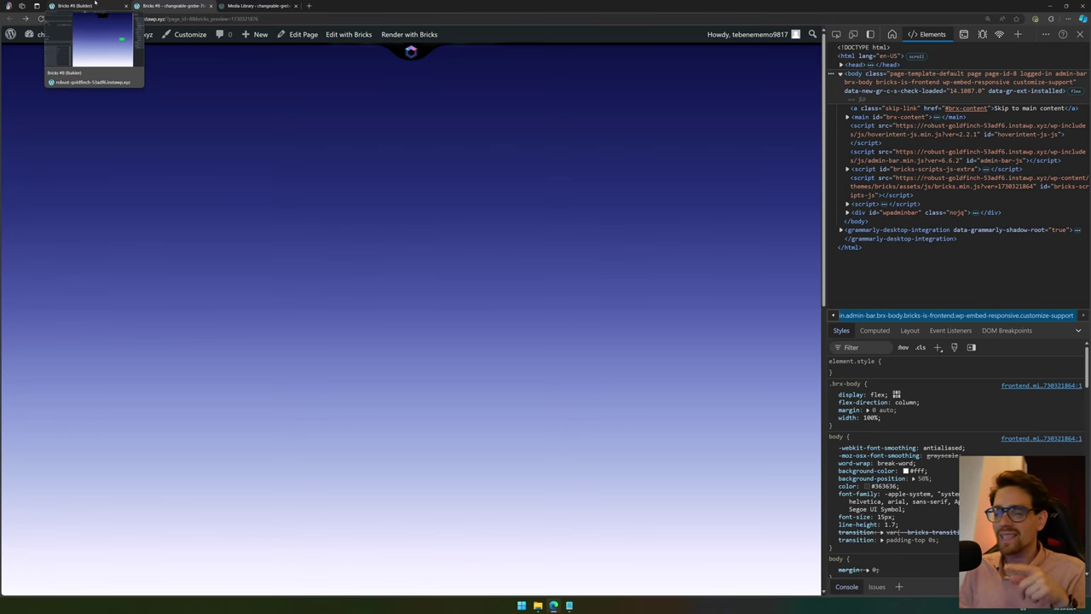
Install the WPCodeBox 2 plugin in WordPress from wpcodebox2.zip in Downloads and activate it.
click(246, 7)
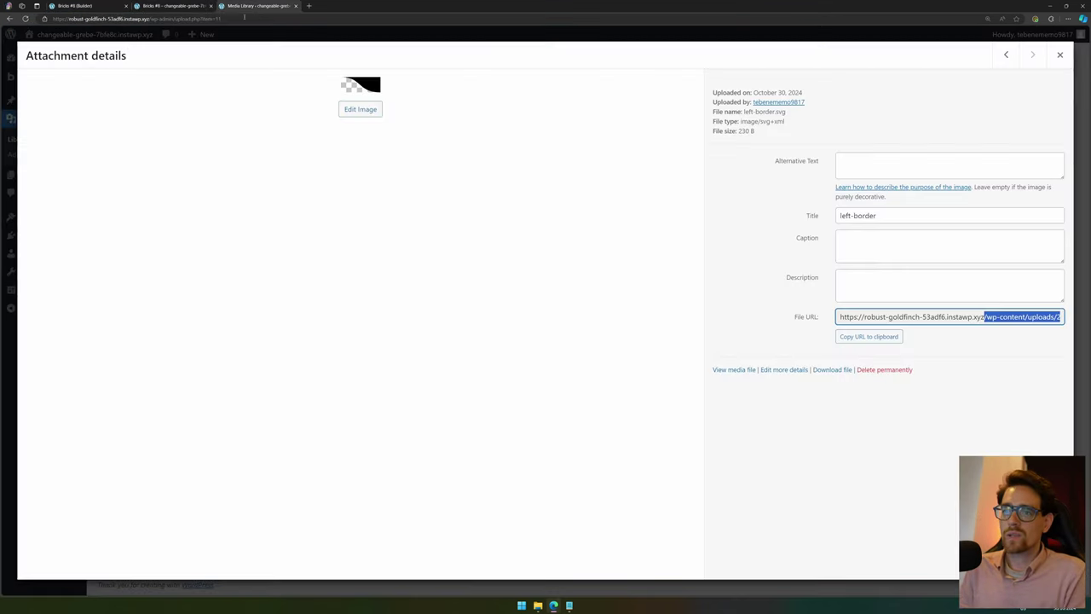
click(60, 38)
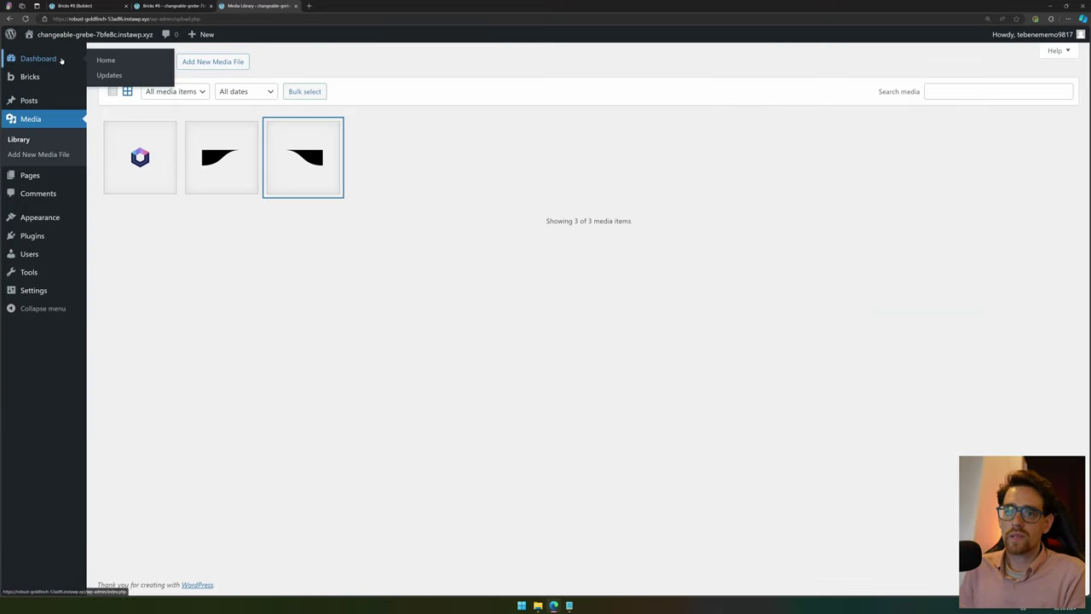
click(58, 236)
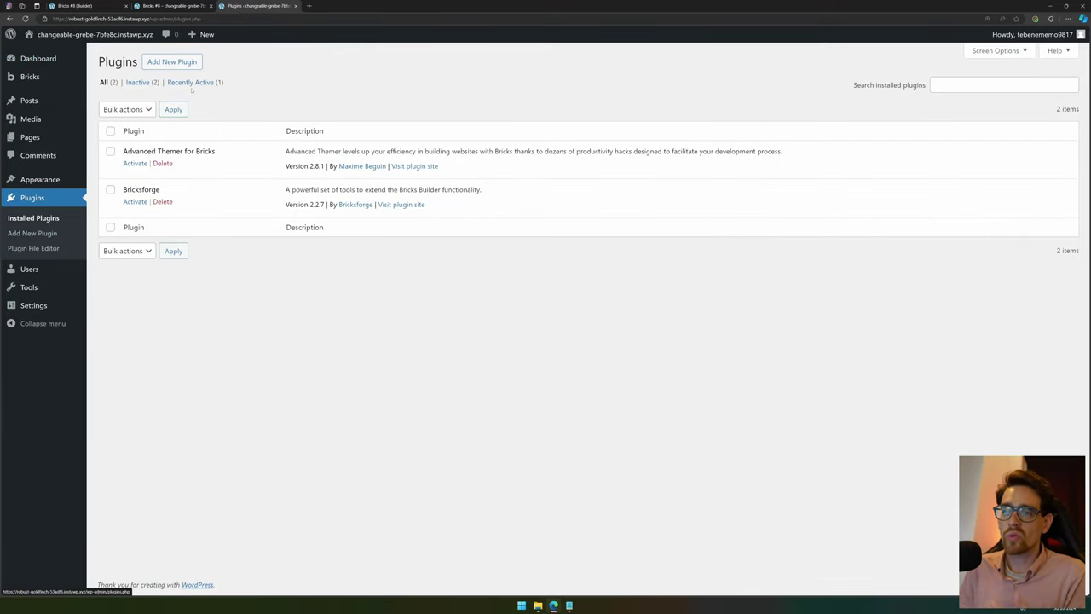
click(186, 63)
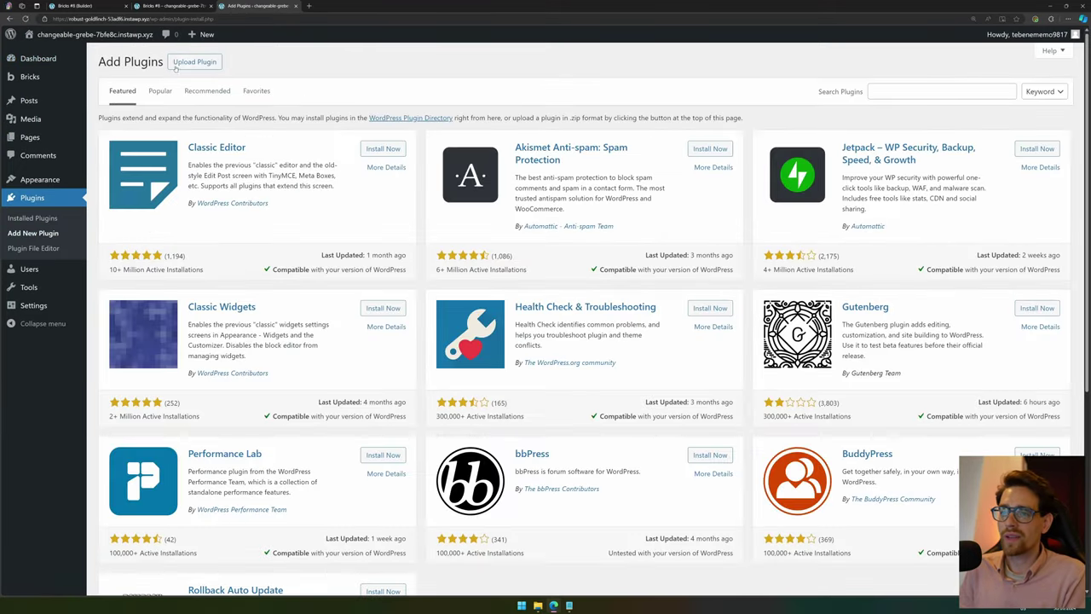
click(176, 68)
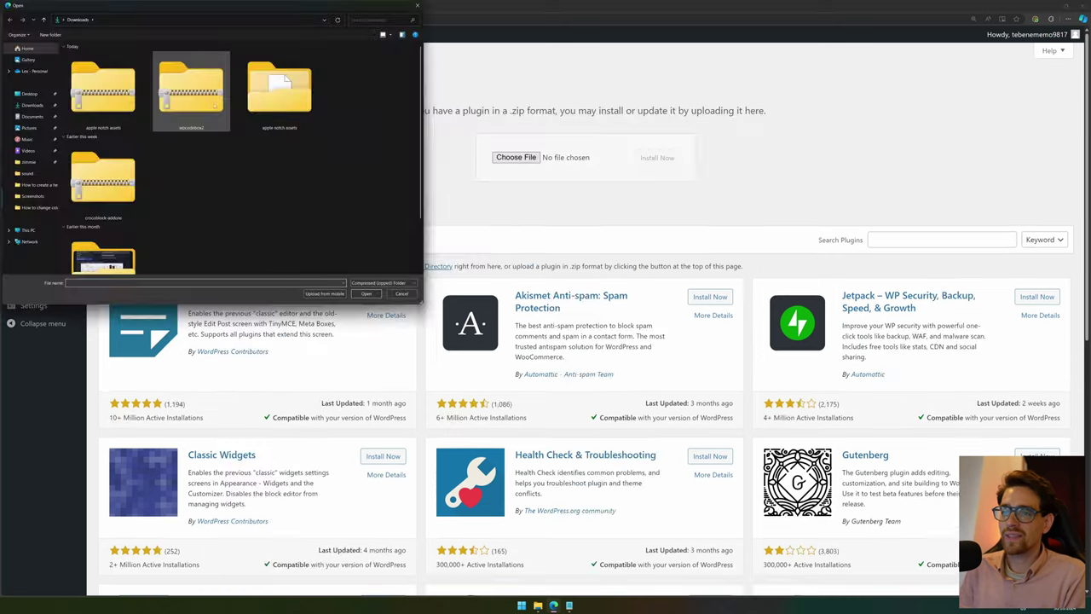
double_click(191, 95)
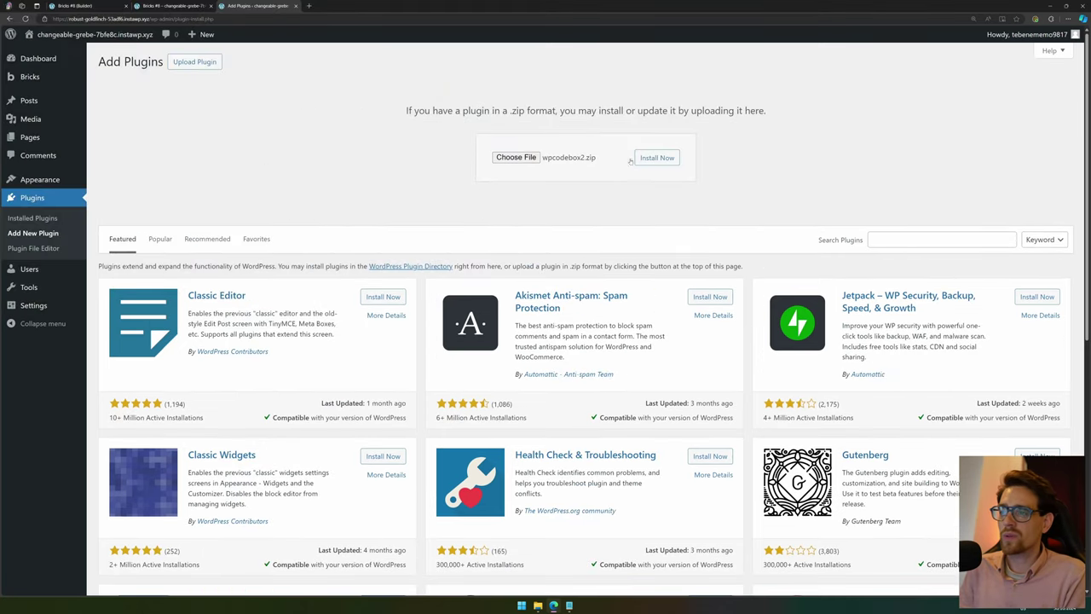
click(650, 159)
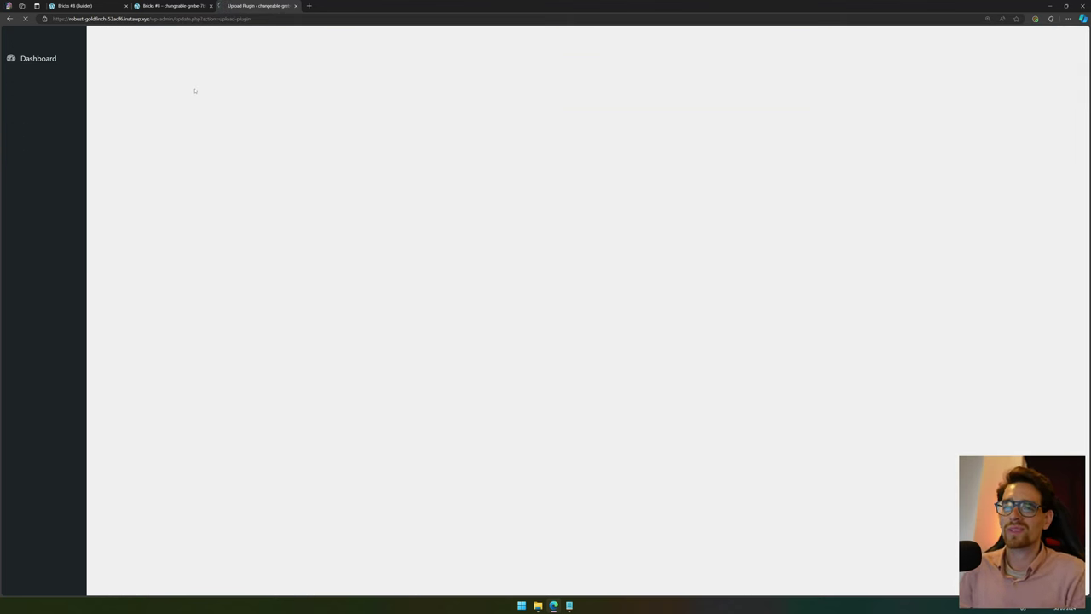
click(134, 141)
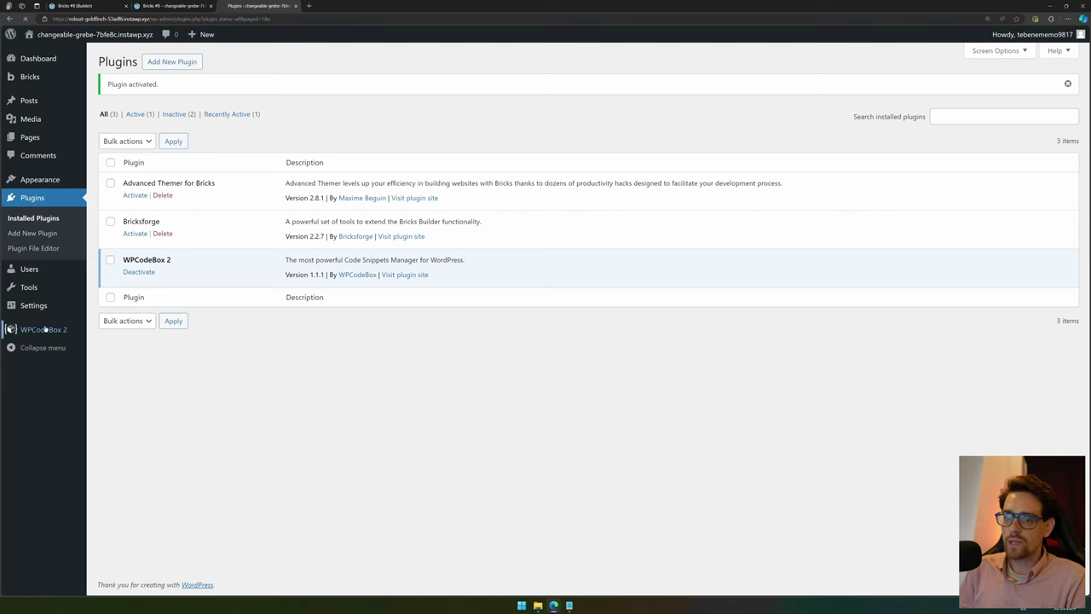
Start a new WPCodeBox 2 snippet titled Scroll Body with JavaScript as its type.
click(43, 329)
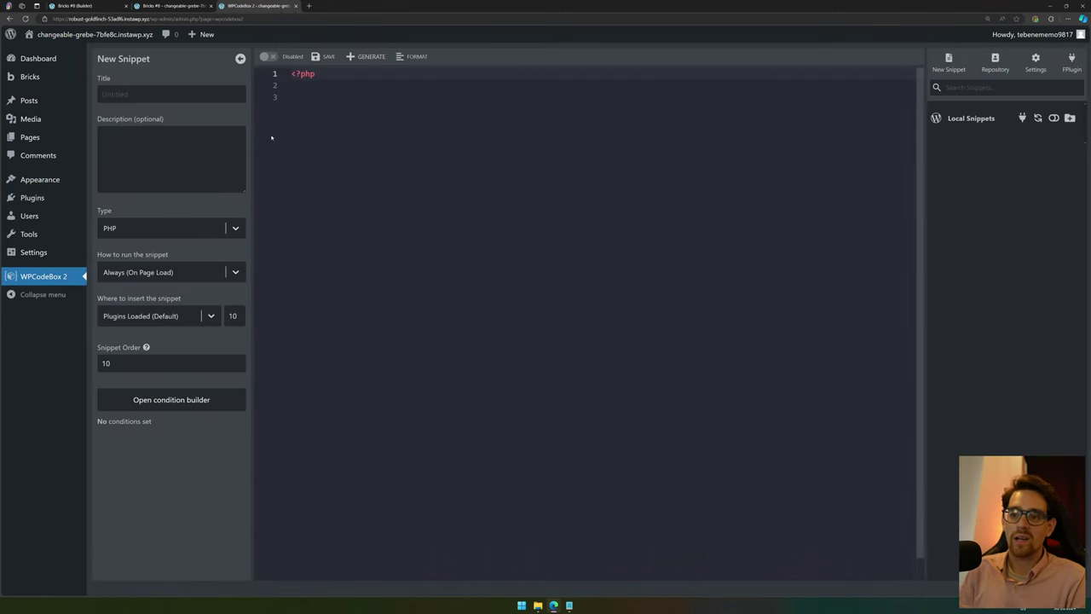
click(164, 88)
text(Scroll Body)
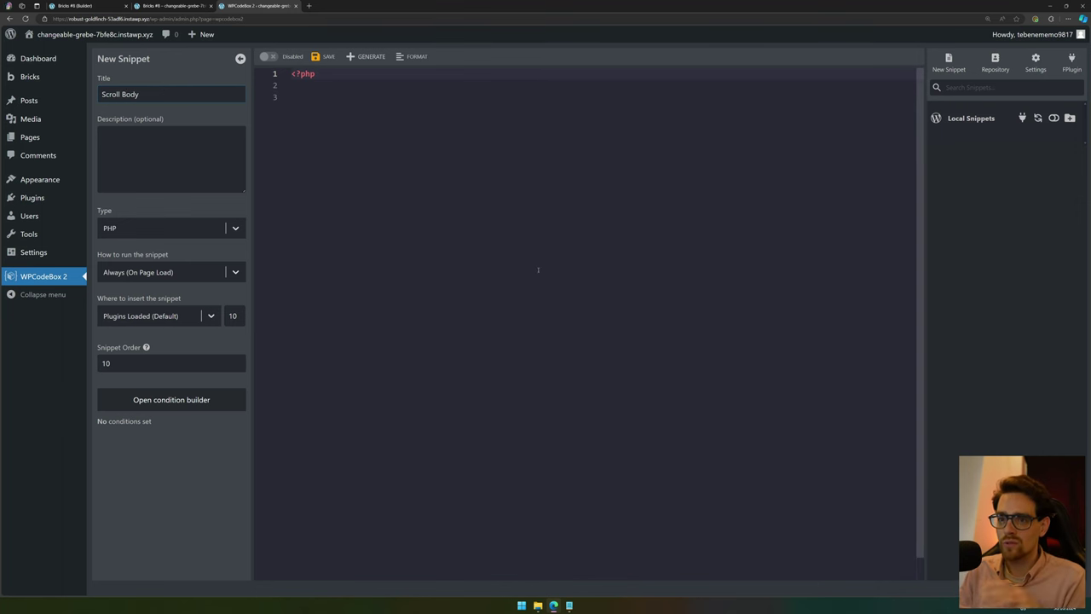
click(171, 228)
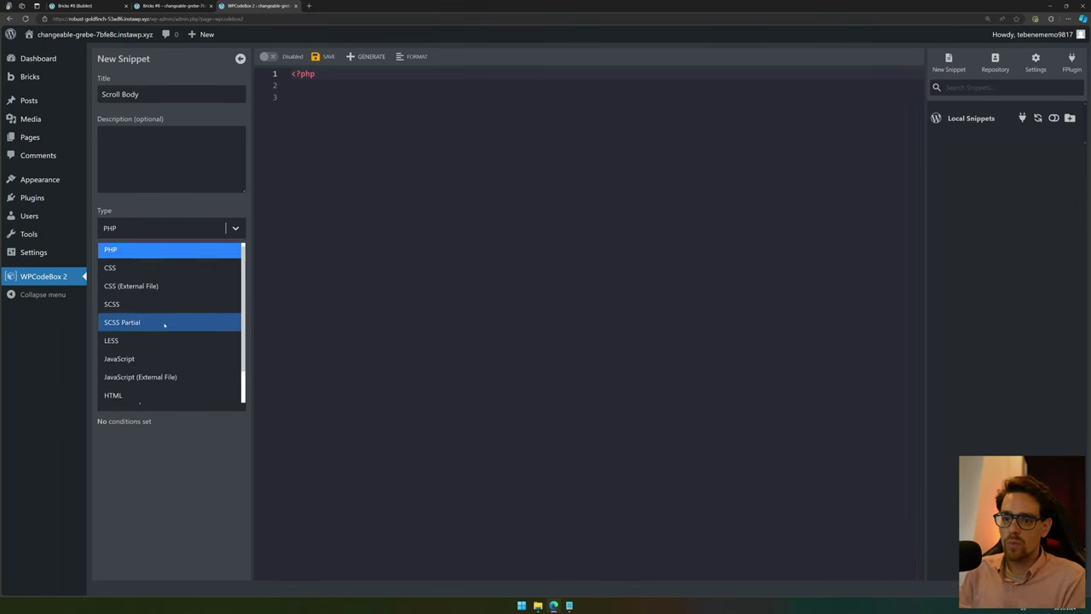
scroll(165, 324, down, 2)
click(162, 318)
Copy all the code from body-scroll-js.txt in the apple notch assets folder and replace the snippet's placeholder comment with it.
click(538, 604)
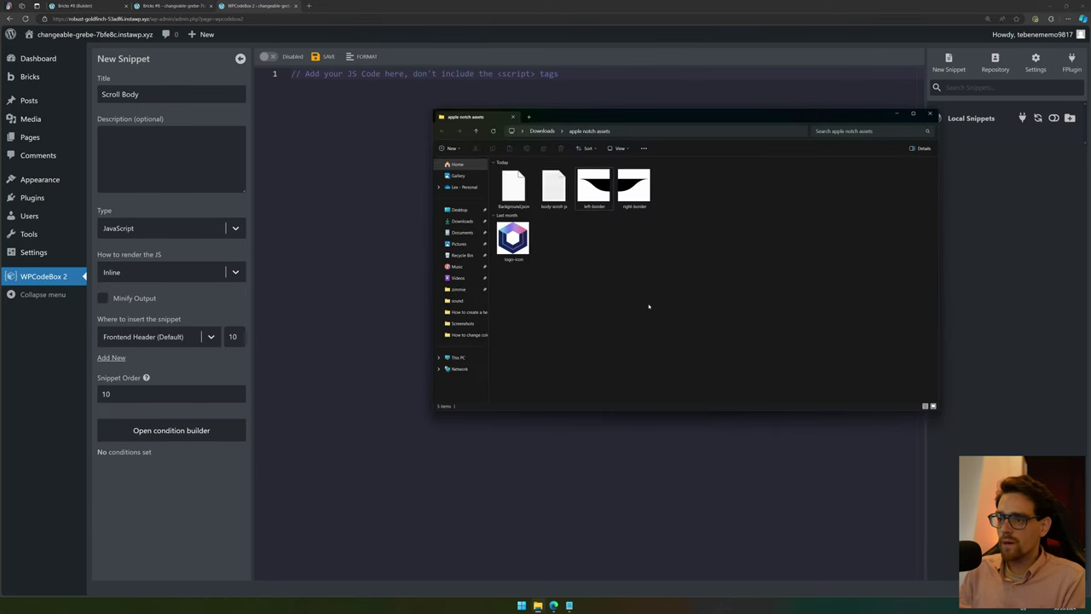
click(555, 192)
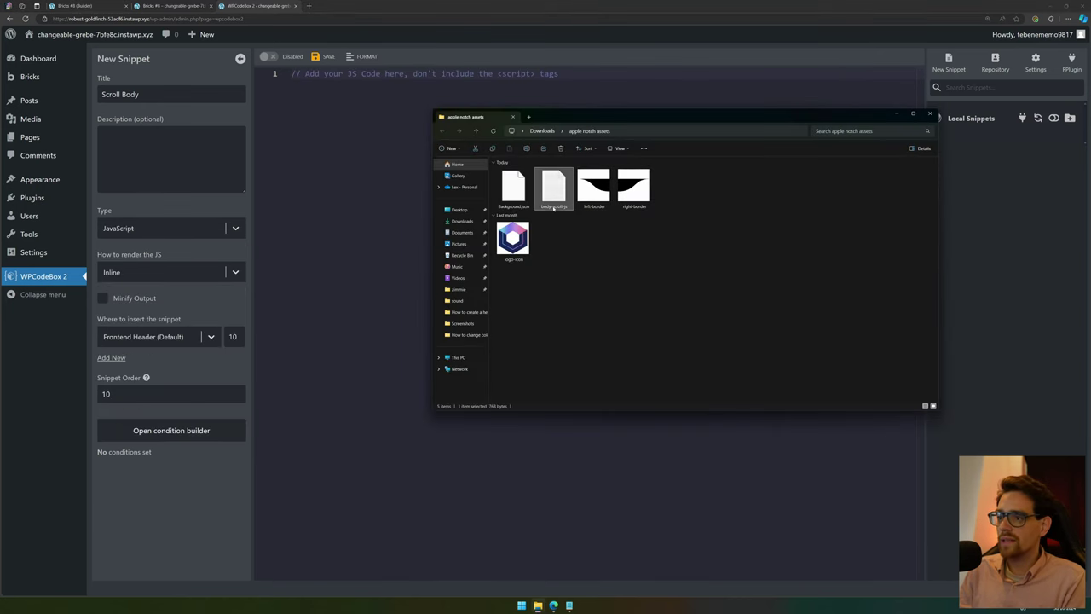
ctrl+scroll(543, 207, up, 3)
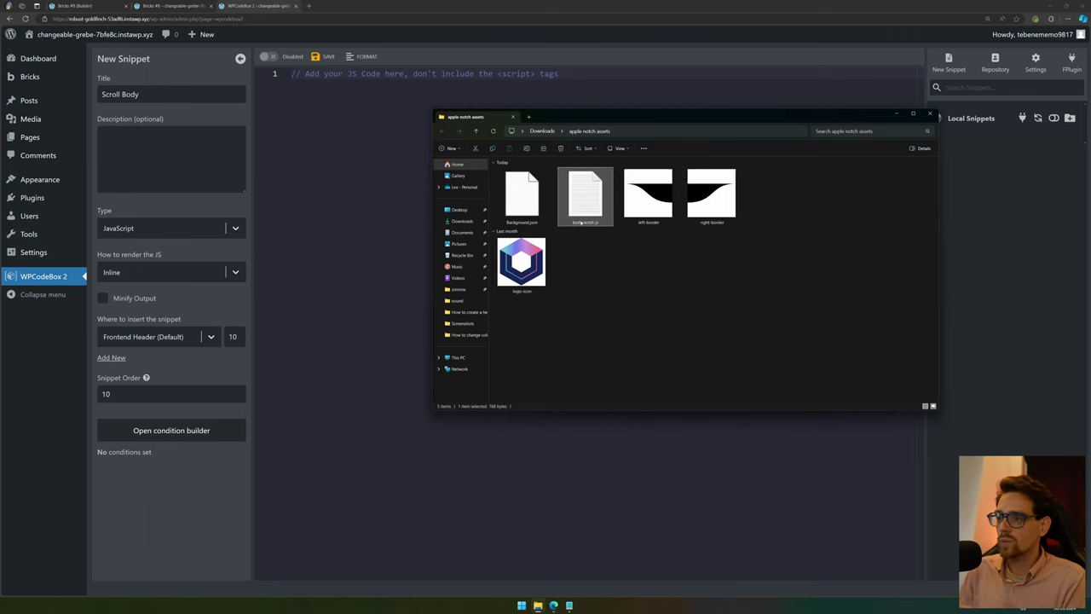
double_click(593, 202)
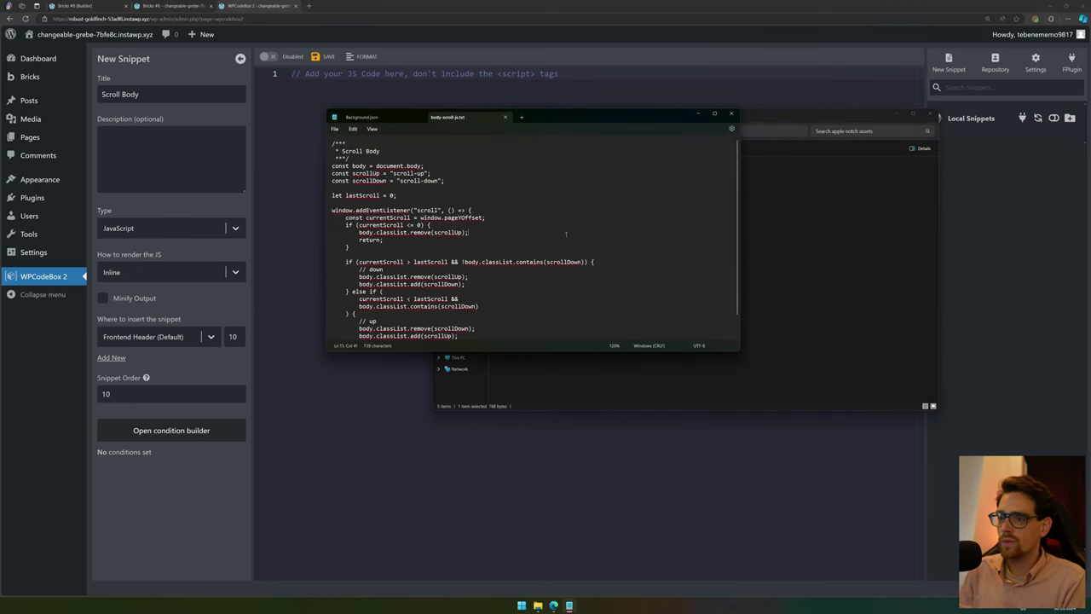
key(ctrl+a)
key(ctrl+c)
click(322, 139)
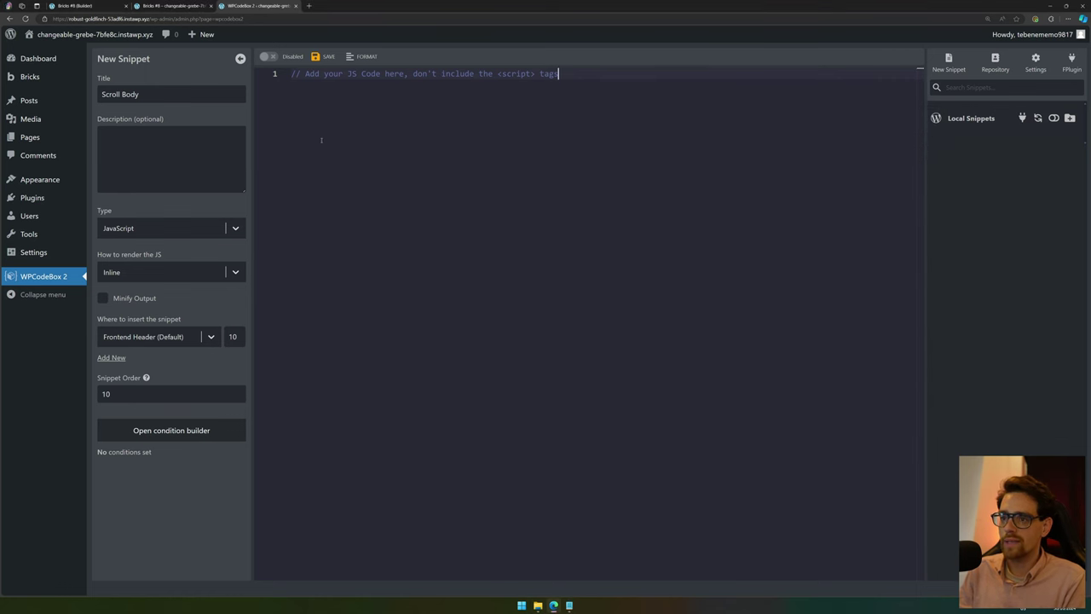
key(ctrl+v)
key(ctrl+a)
key(ctrl+v)
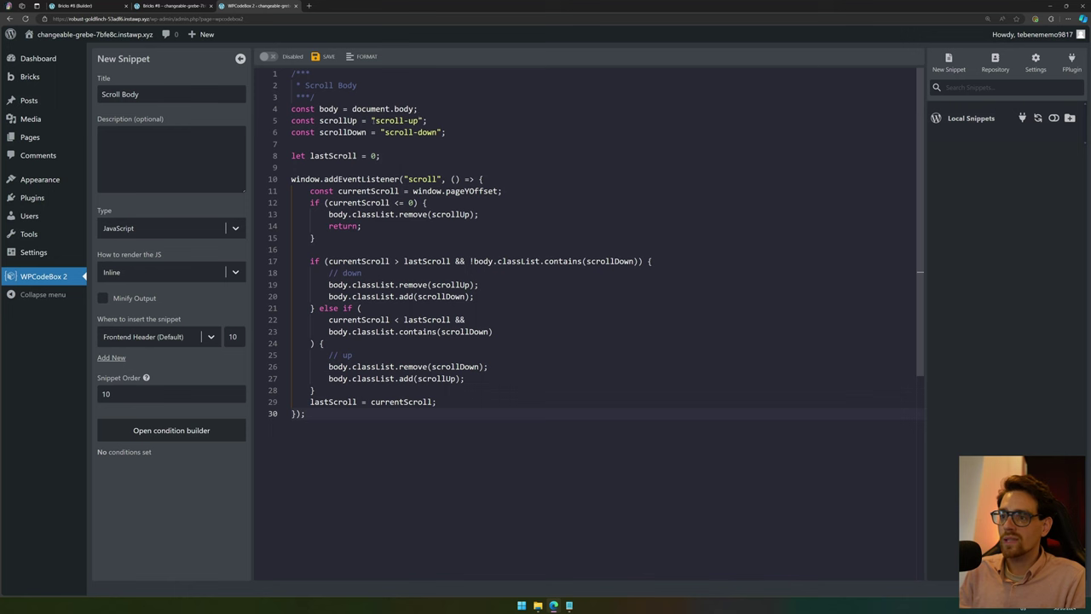
Examine the class names assigned to scrollUp and scrollDown in the snippet code.
drag(371, 120, 424, 120)
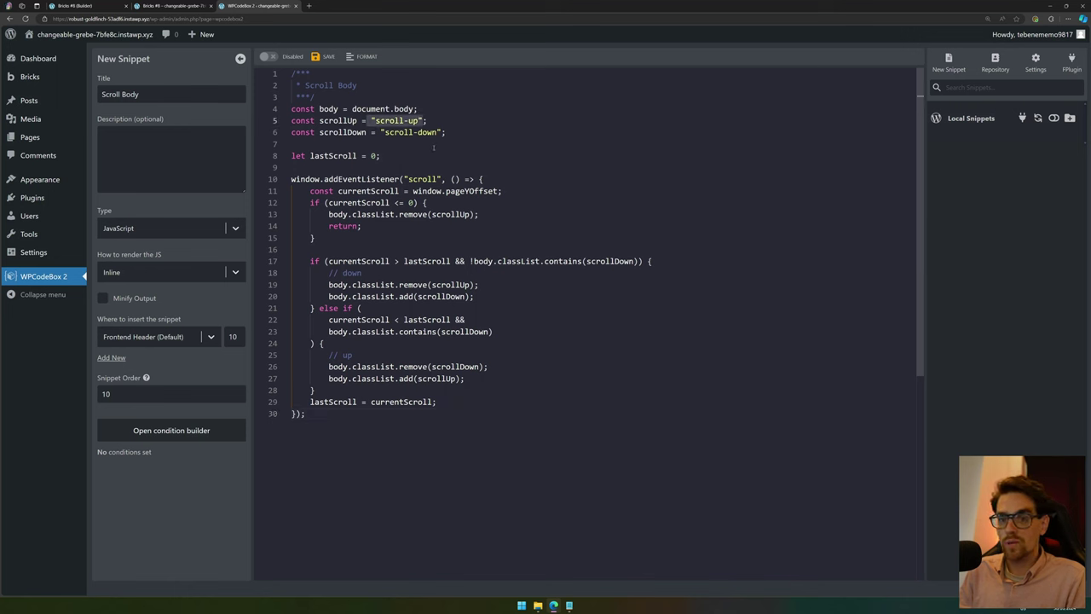
drag(382, 133, 443, 132)
click(577, 196)
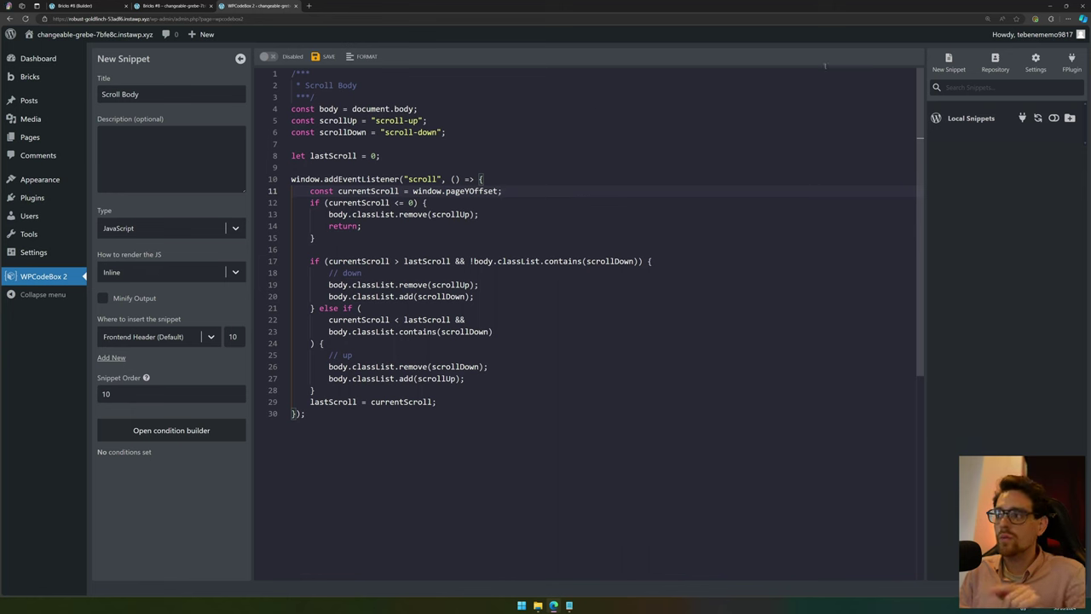
Save the Scroll Body snippet and enable it.
click(324, 56)
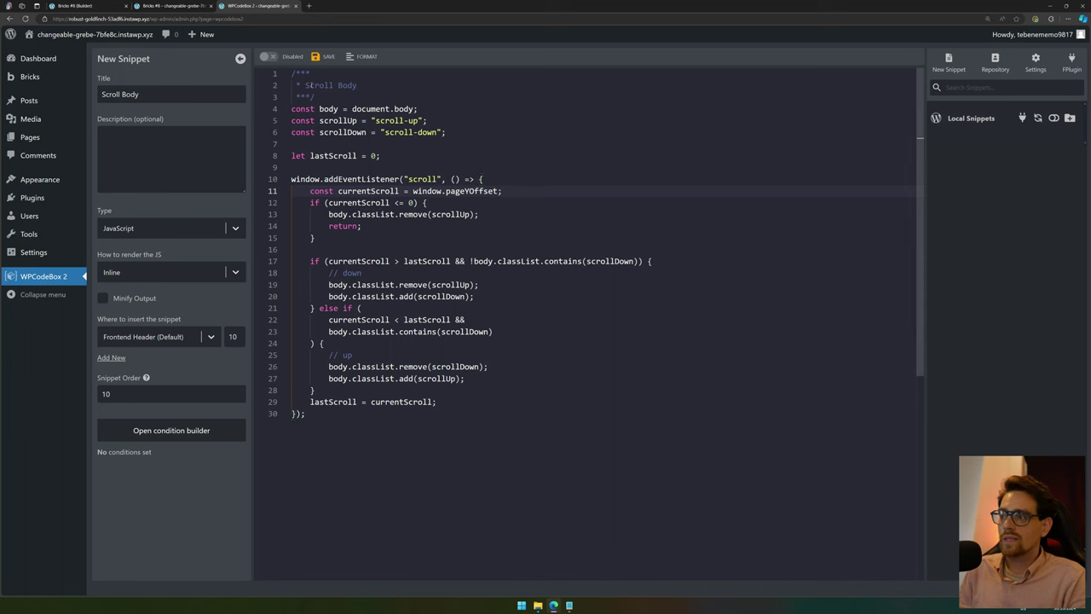
click(269, 57)
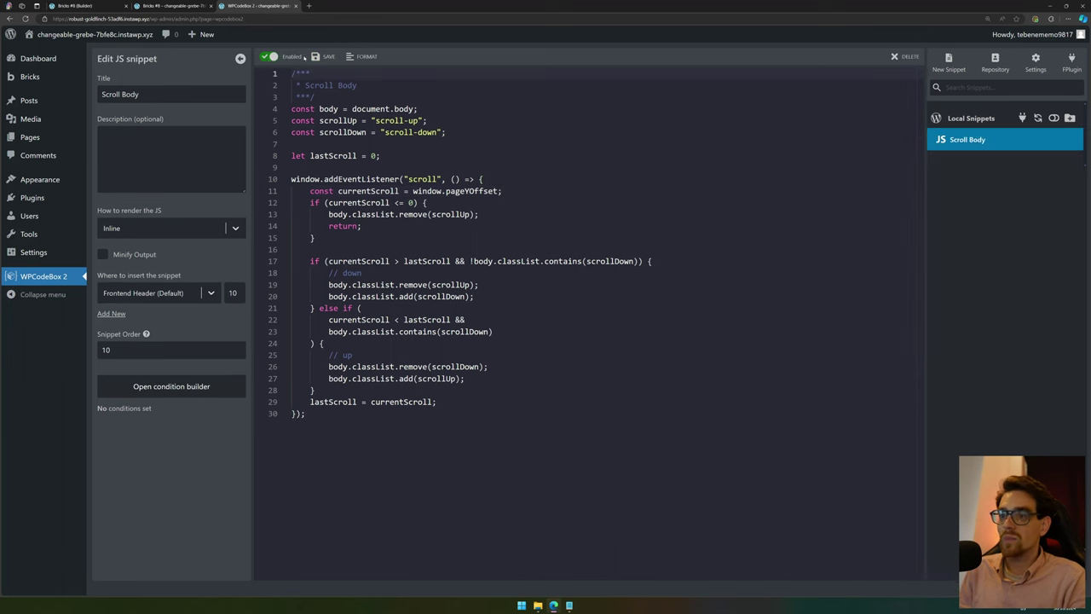
click(324, 57)
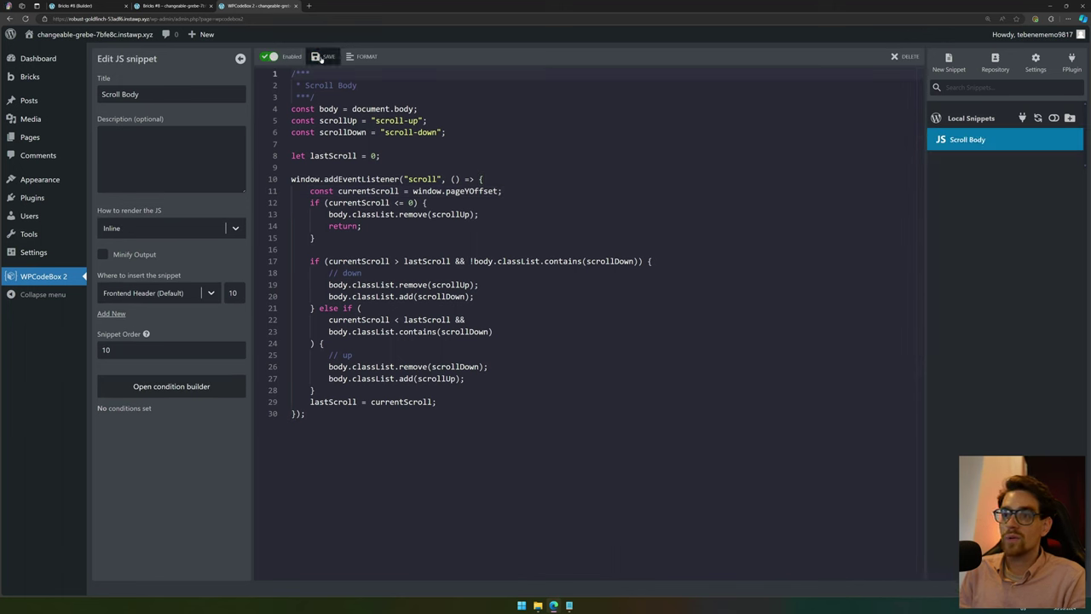
Set the Scroll Body snippet's insertion location to Frontend Footer.
click(162, 294)
scroll(156, 370, down, 1)
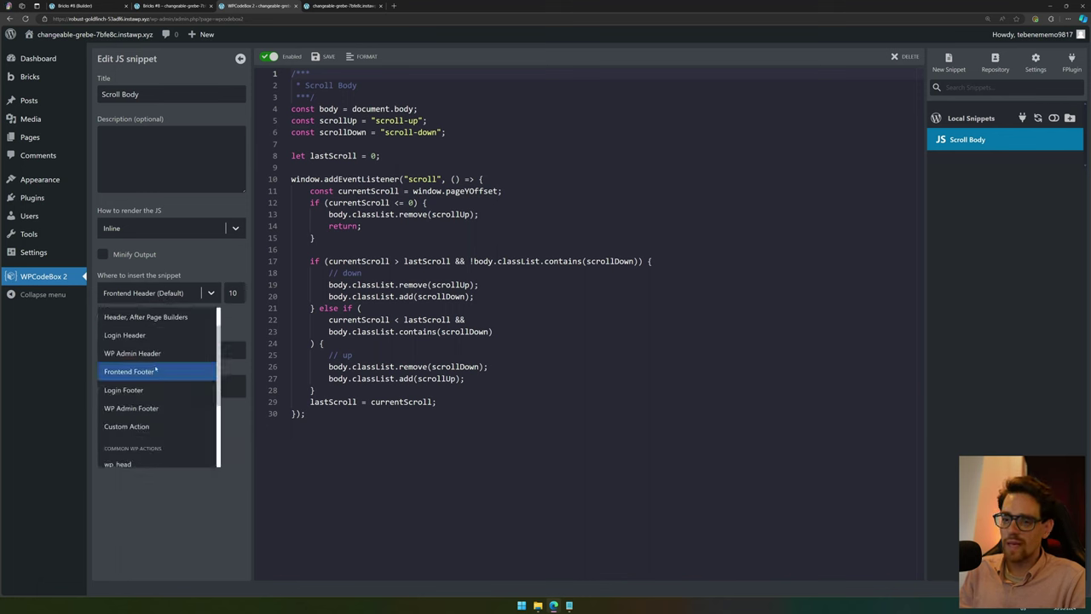
scroll(156, 375, up, 1)
scroll(159, 397, down, 1)
click(154, 371)
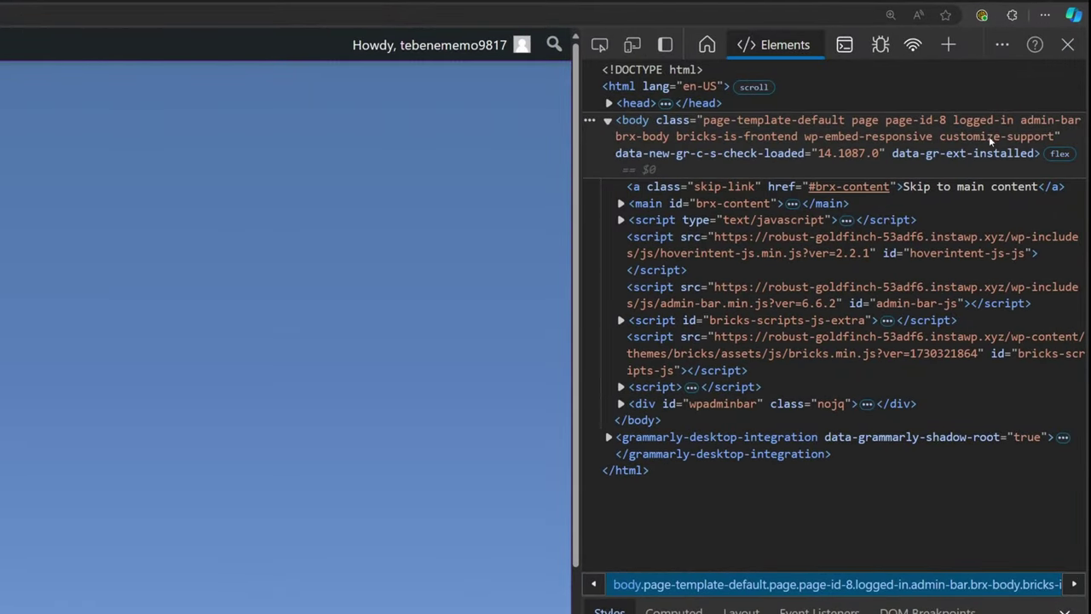
Scroll the preview page down and up while inspecting the body element's scroll classes in the developer tools.
scroll(341, 273, down, 3)
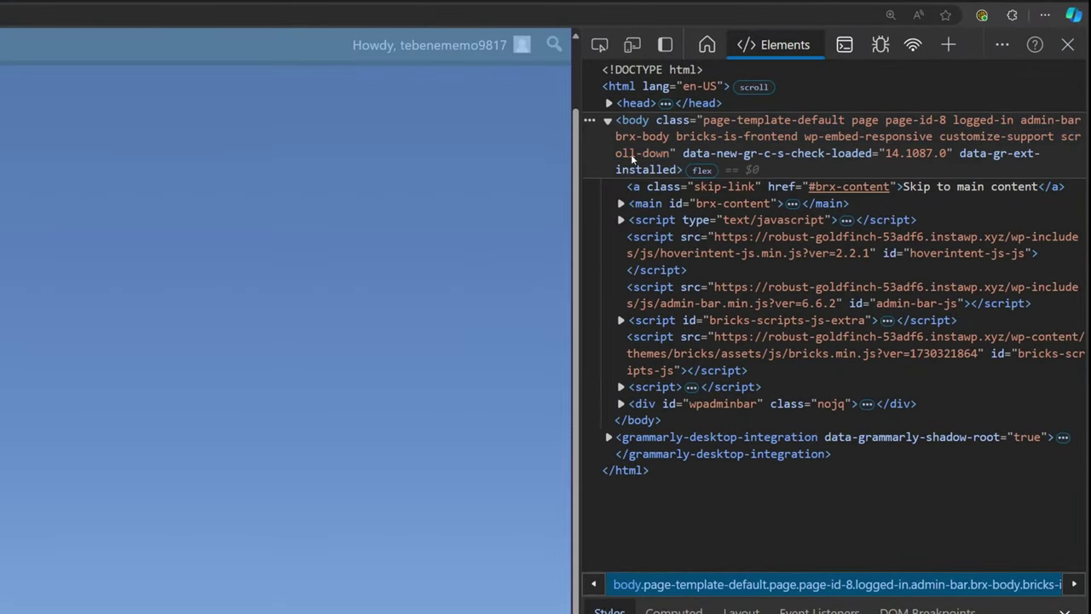
scroll(414, 256, down, 3)
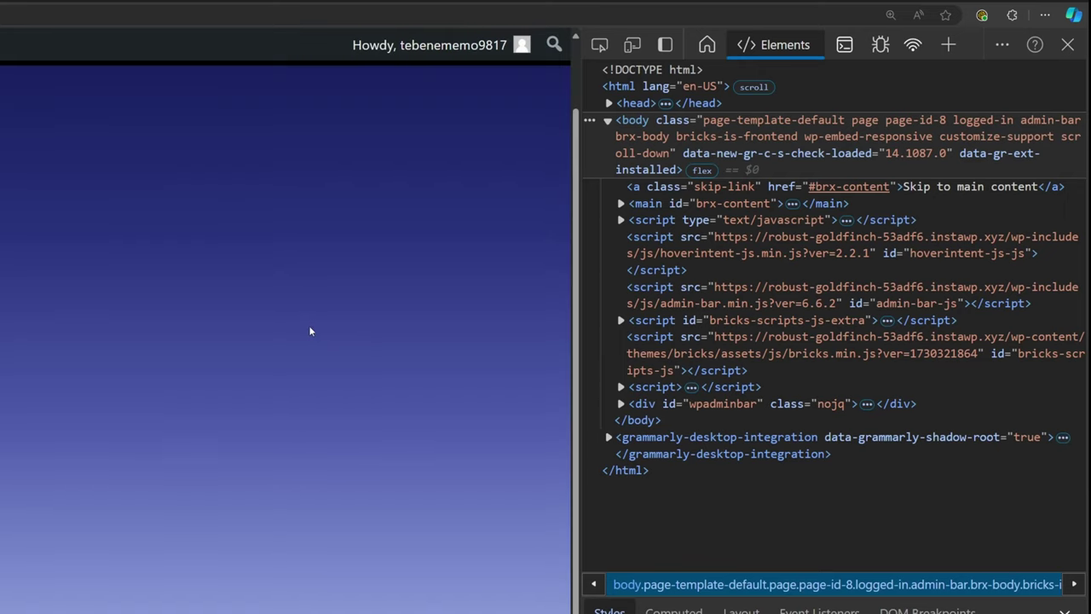
scroll(171, 328, up, 3)
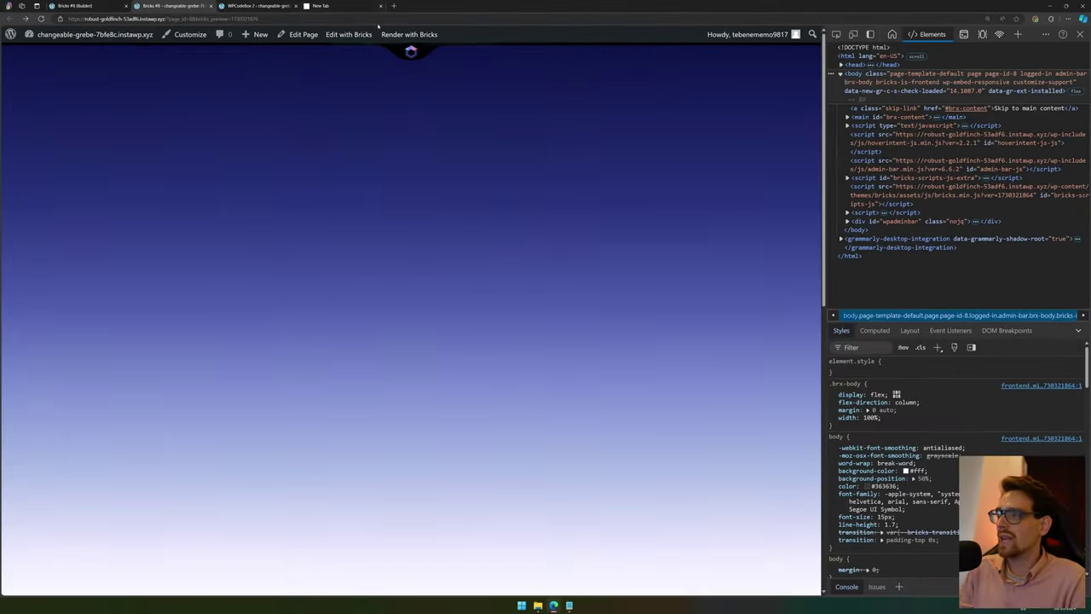
scroll(271, 115, up, 3)
scroll(271, 115, down, 3)
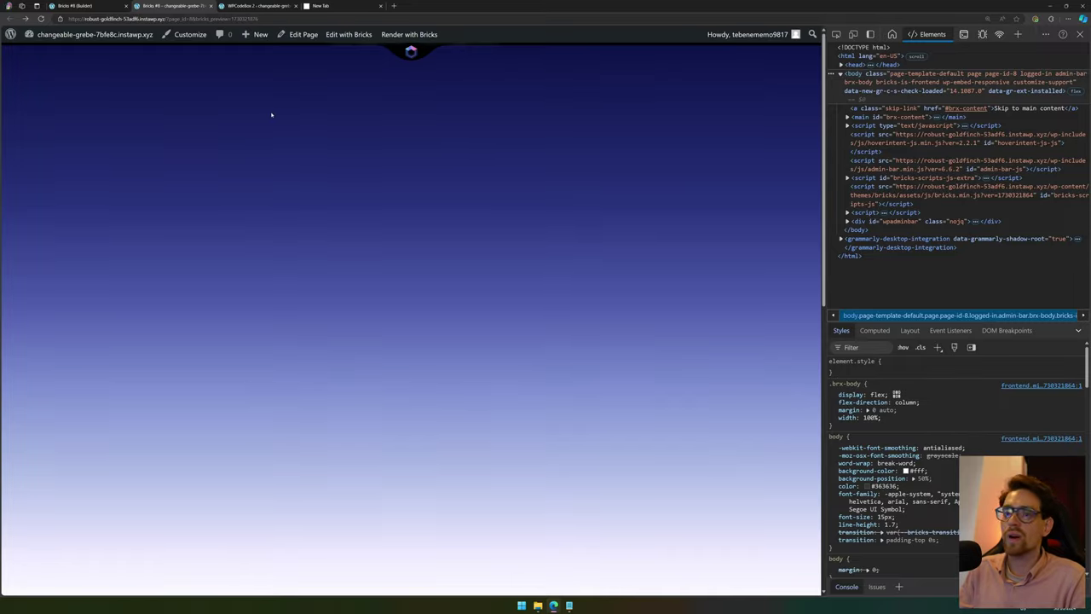
In the Bricks builder, add the selector "body:not(.scroll-down) %root%," directly before the %root%:hover rule in the an-nav section's custom CSS.
click(104, 5)
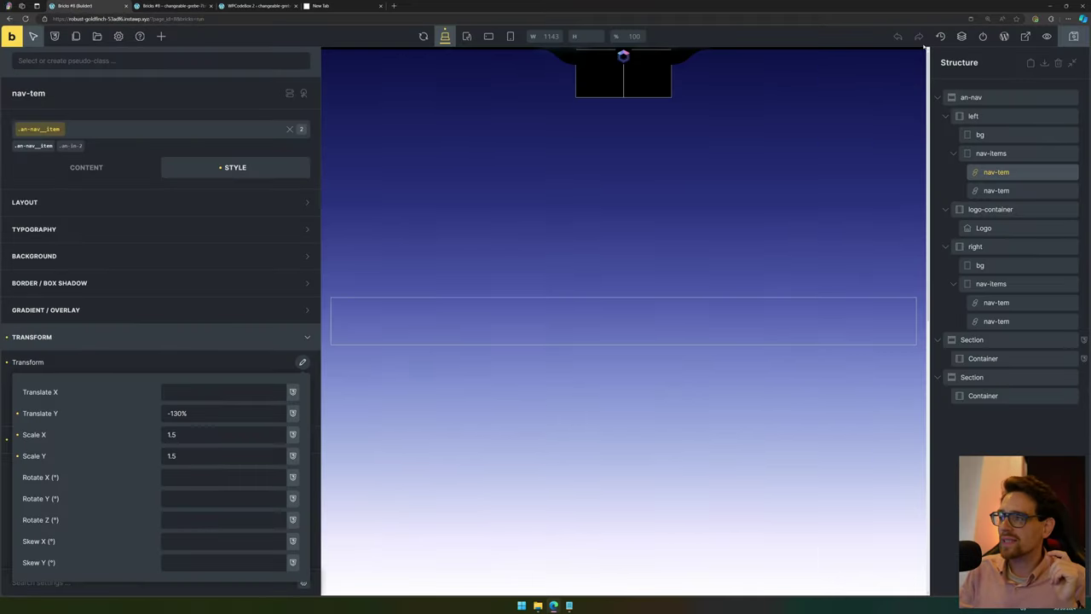
click(971, 98)
click(127, 467)
scroll(170, 409, down, 3)
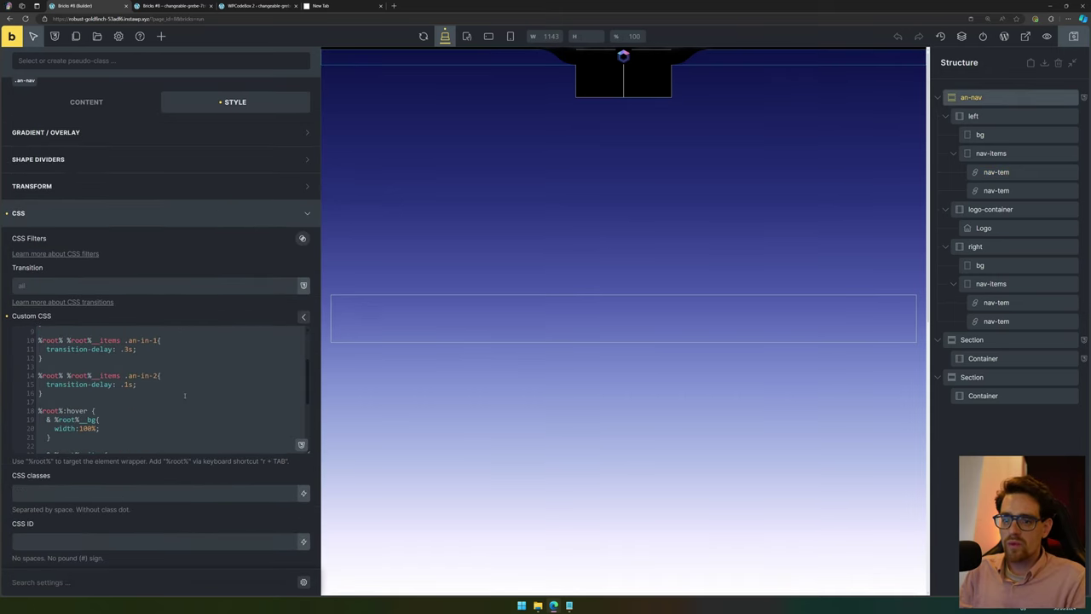
click(122, 400)
key(Return)
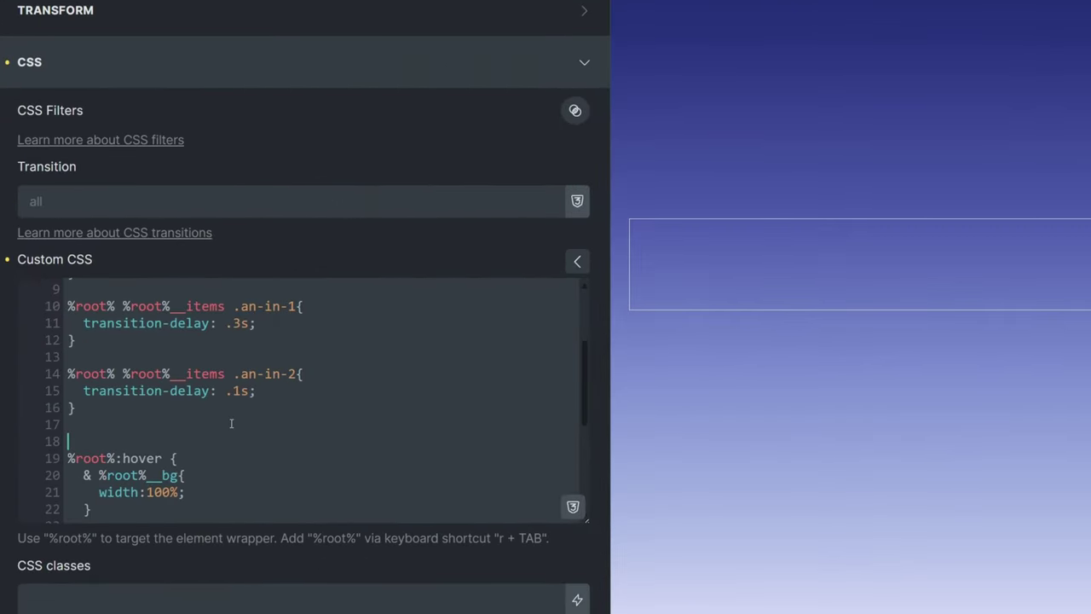
text(y:not(.sc)
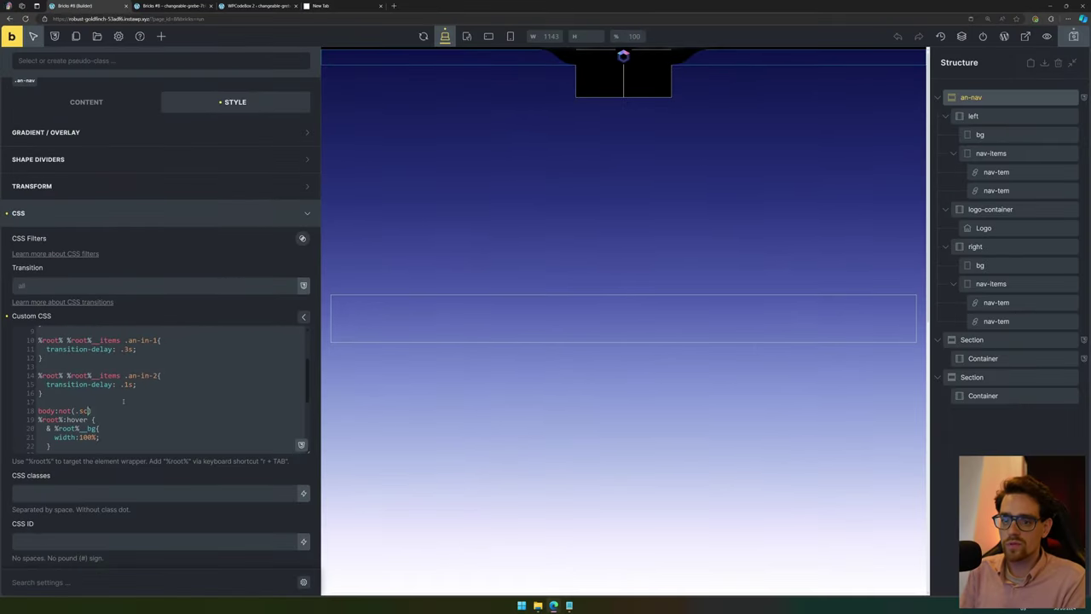
text(roll-down) %)
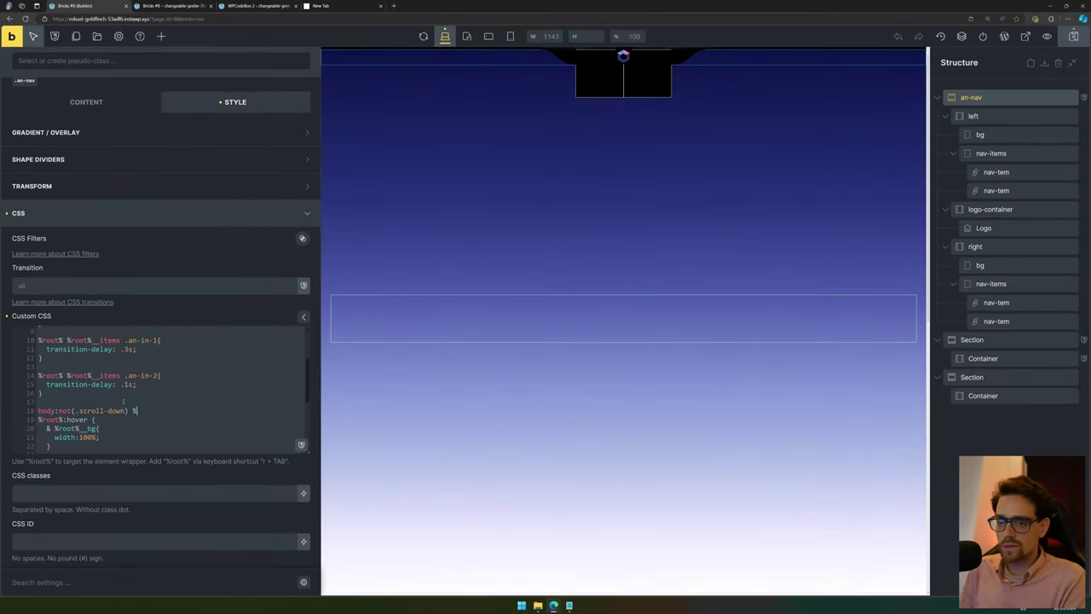
text(root%,)
scroll(103, 427, down, 1)
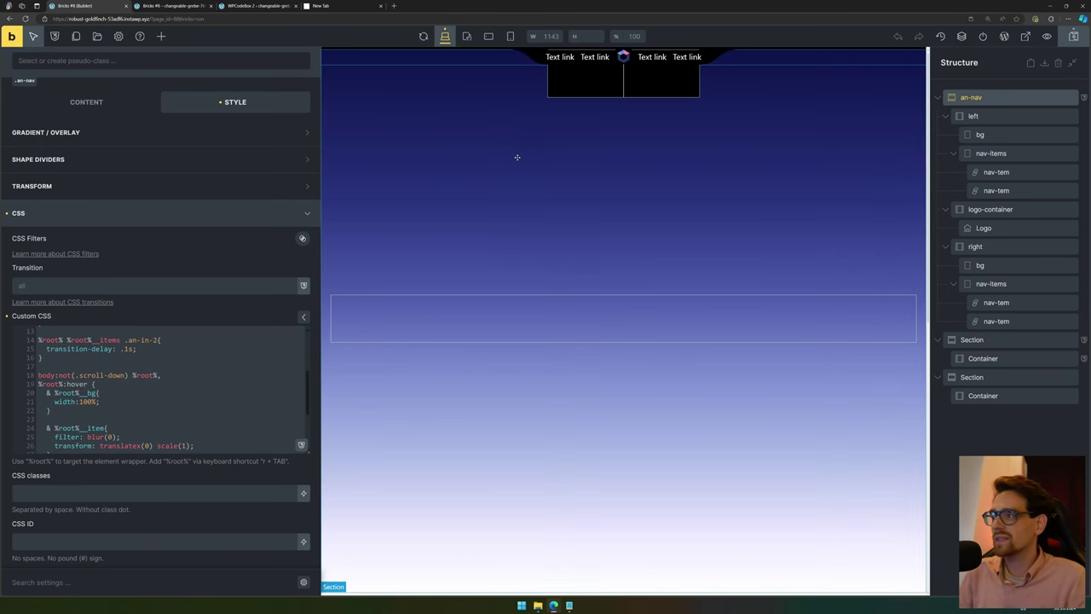
Test how the navigation bar on the preview page reacts to scrolling down, scrolling up and hovering, and close the empty browser tab.
key(ctrl+Tab)
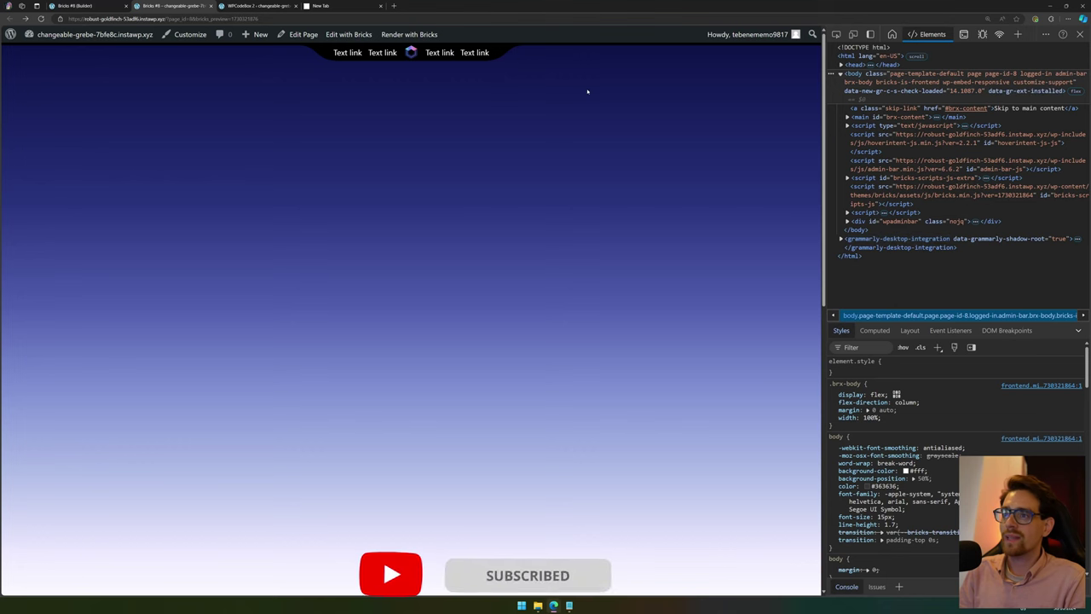
scroll(588, 91, down, 5)
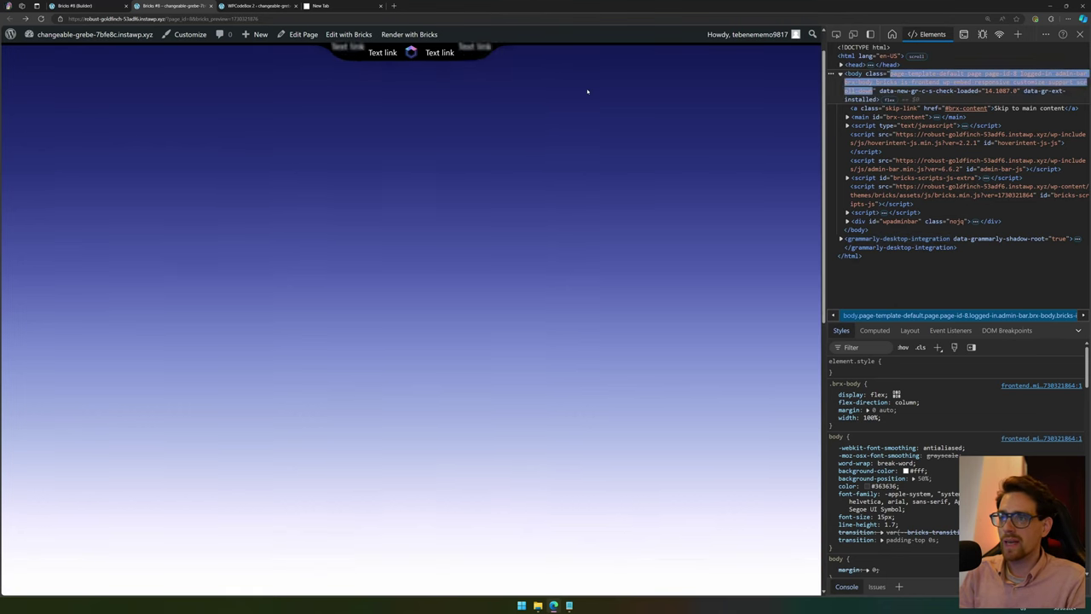
scroll(589, 109, down, 3)
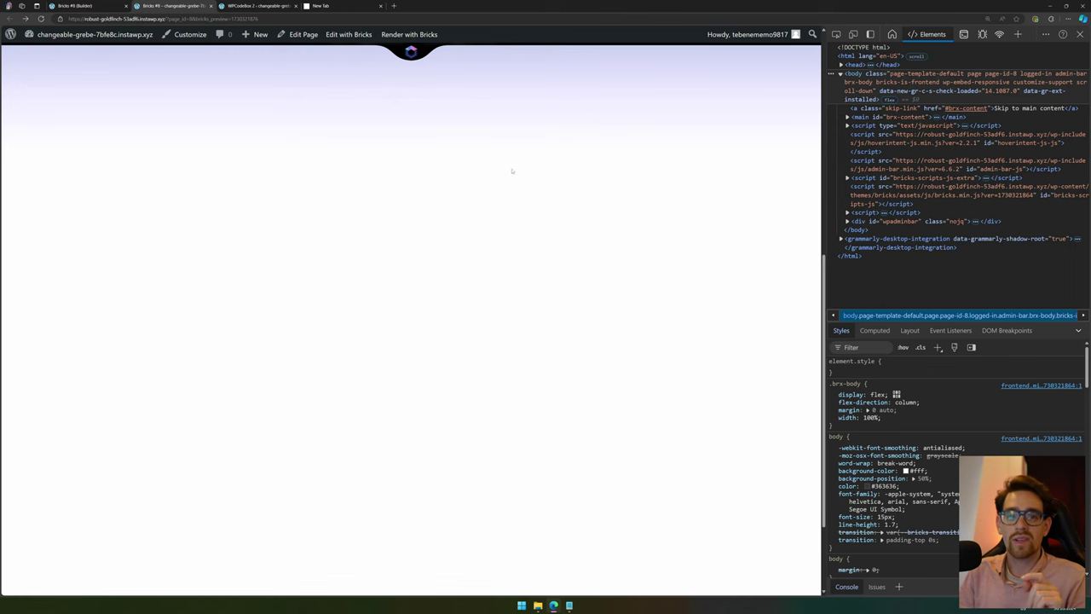
scroll(396, 163, up, 5)
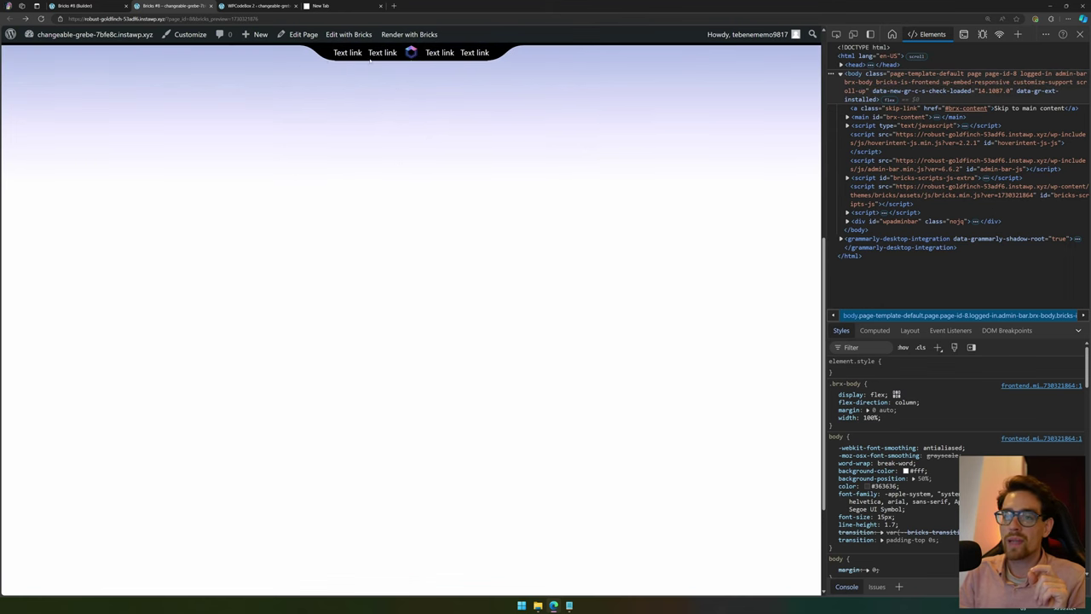
scroll(492, 157, down, 1)
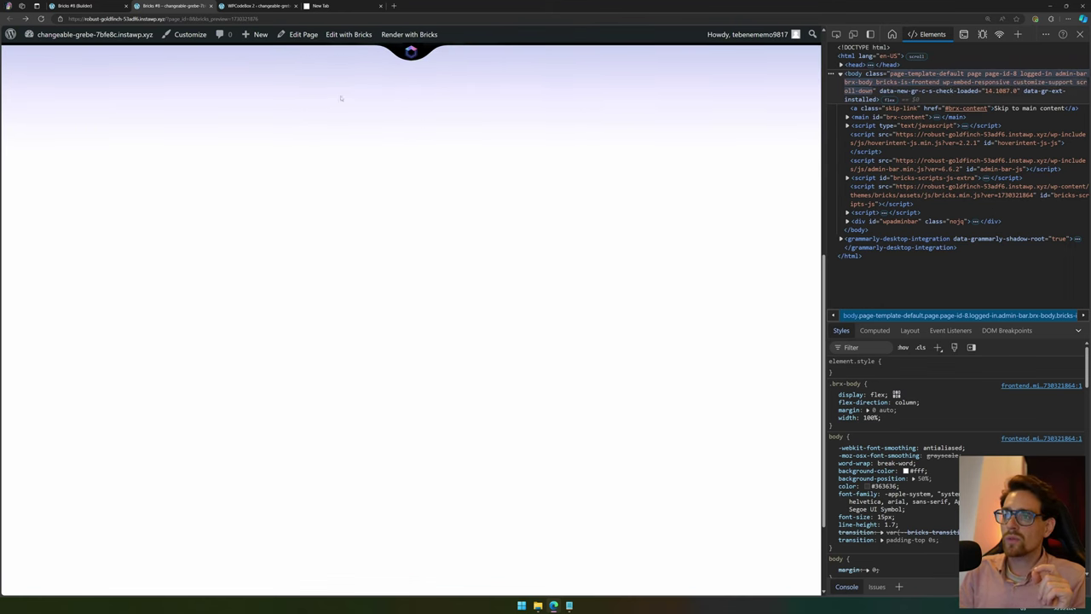
mouse_move(425, 50)
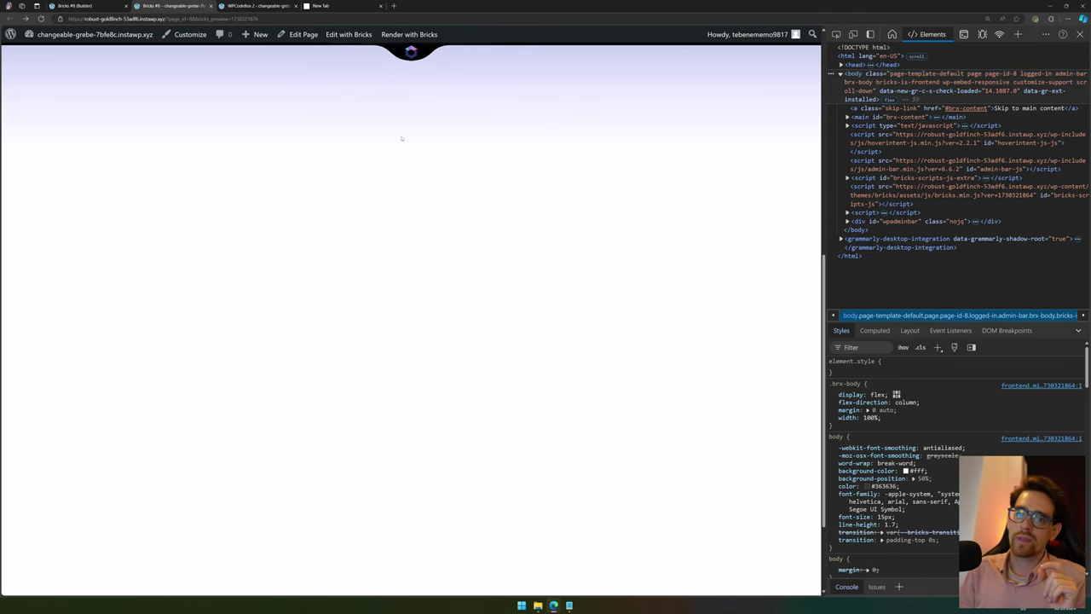
scroll(486, 191, up, 3)
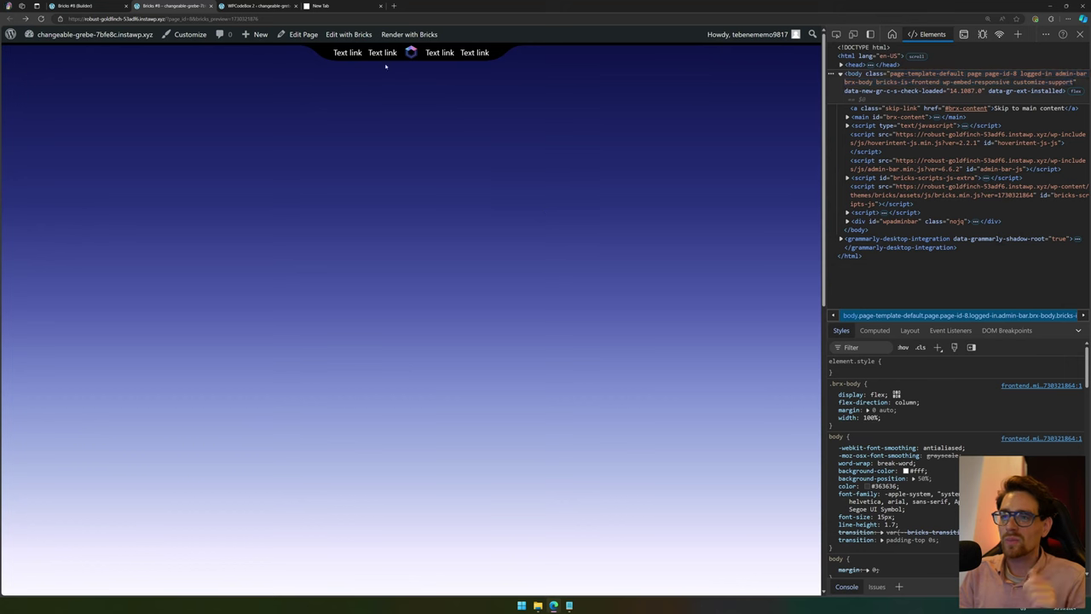
click(380, 6)
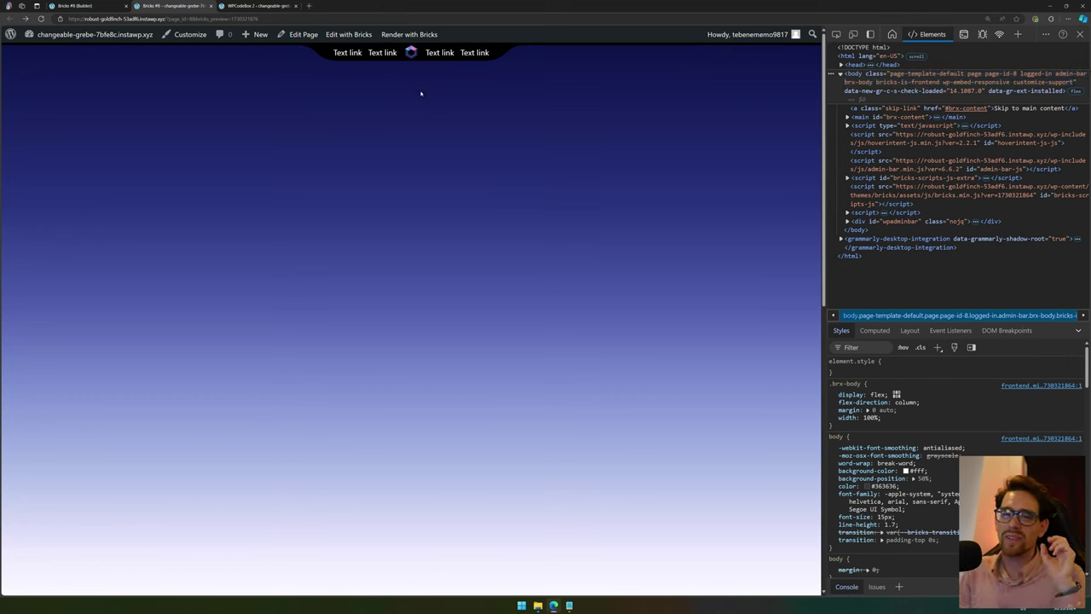
scroll(420, 88, down, 3)
scroll(519, 173, up, 3)
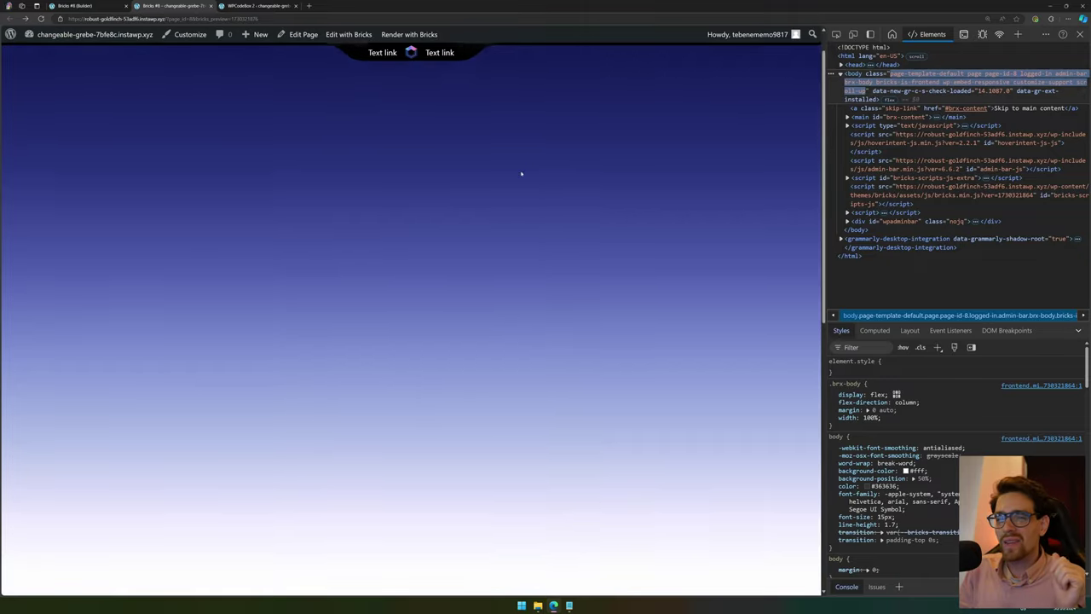
scroll(520, 163, down, 3)
scroll(533, 146, up, 3)
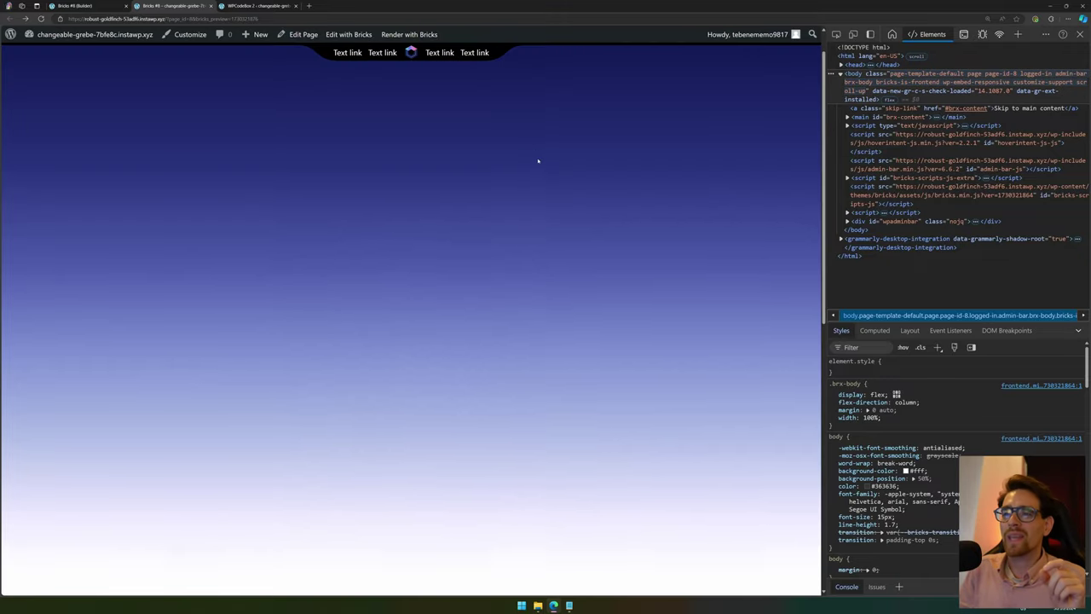